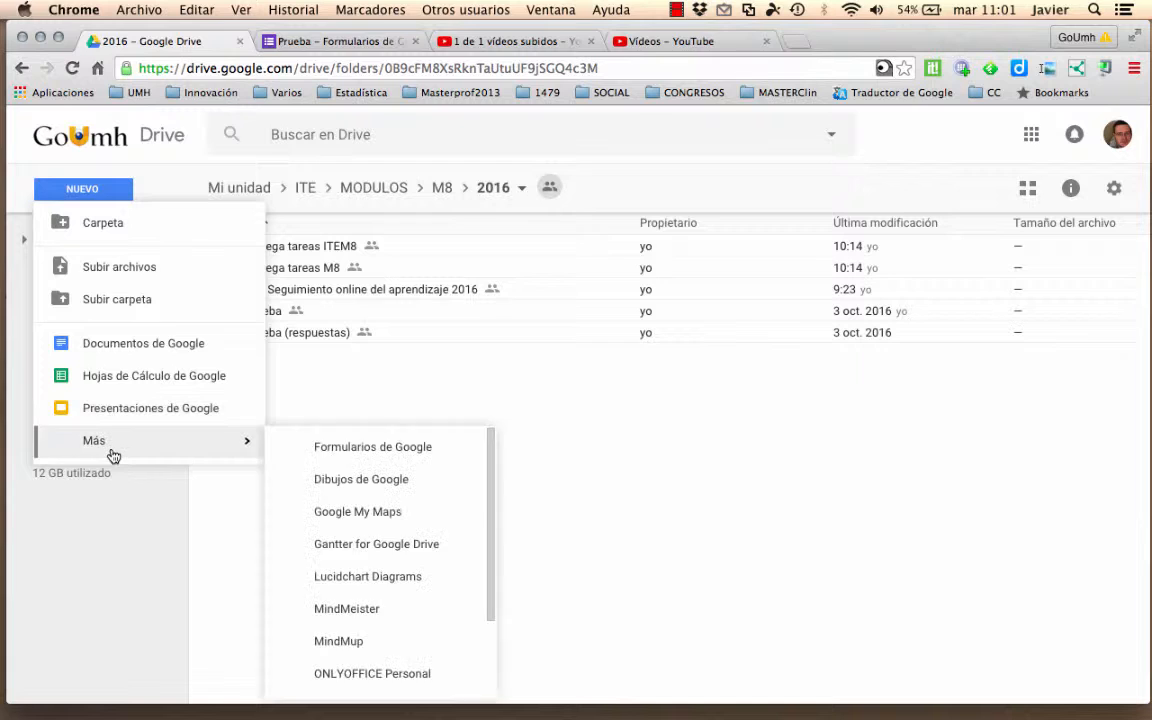
Create a new Google Forms form in the shared 2016 folder and name it "Estudio de casos"
left_click(340, 449)
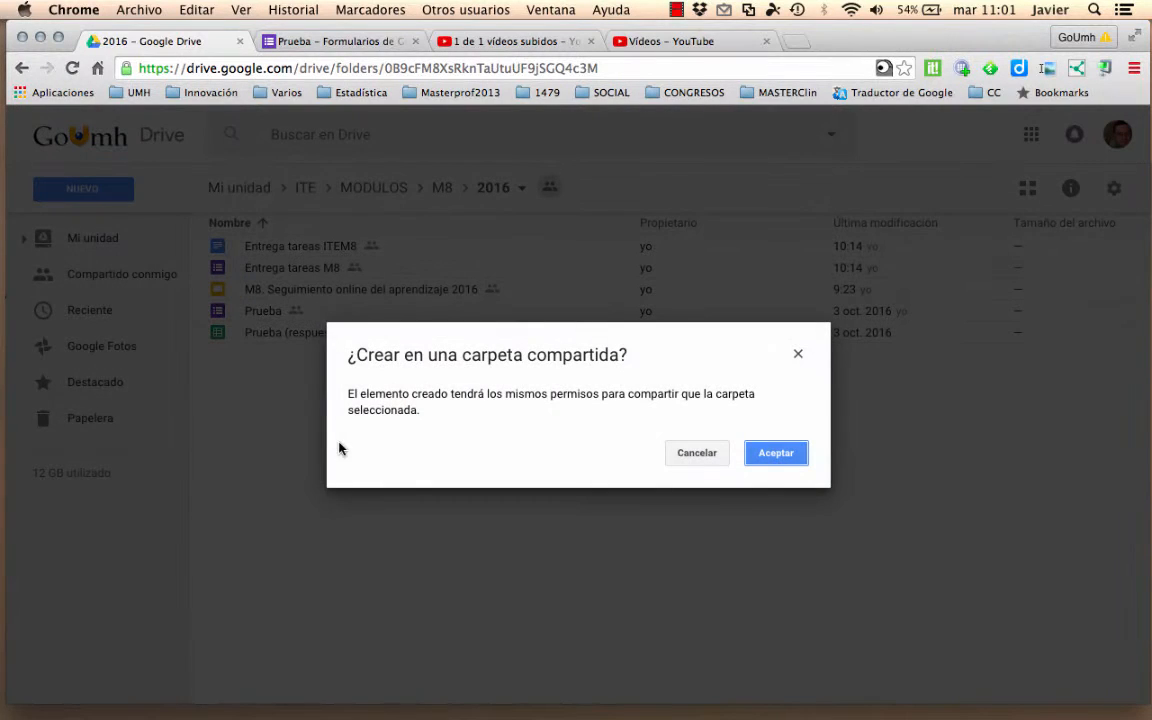
left_click(776, 453)
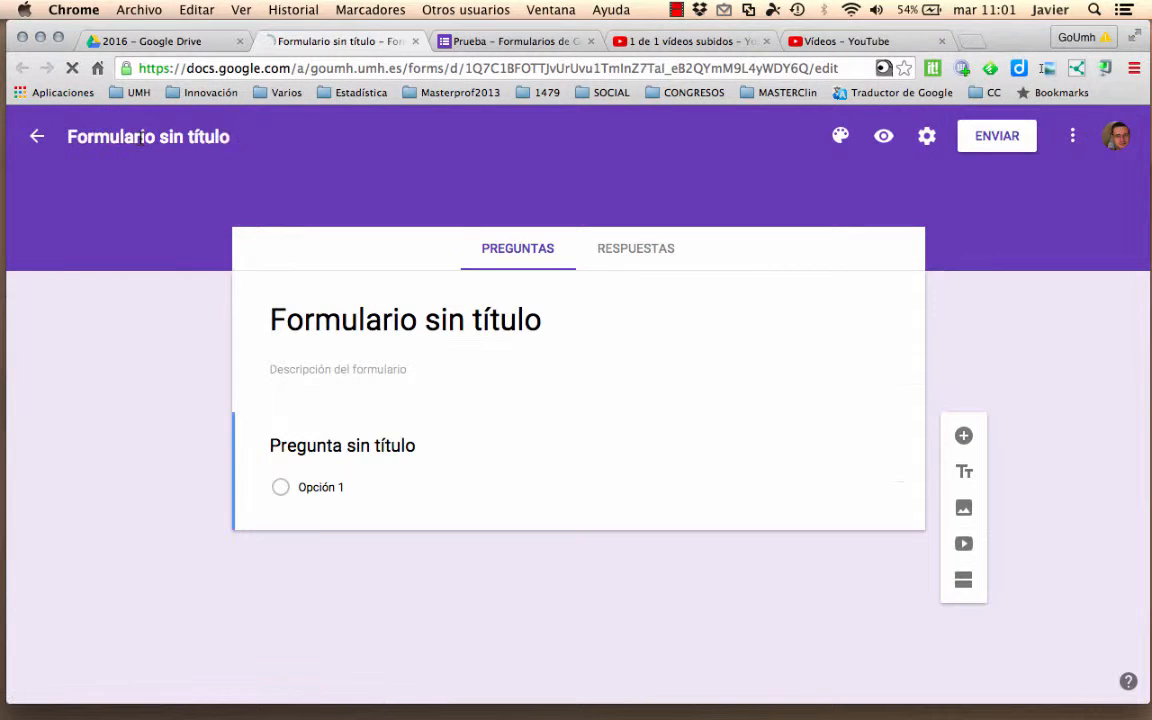
left_click(141, 138)
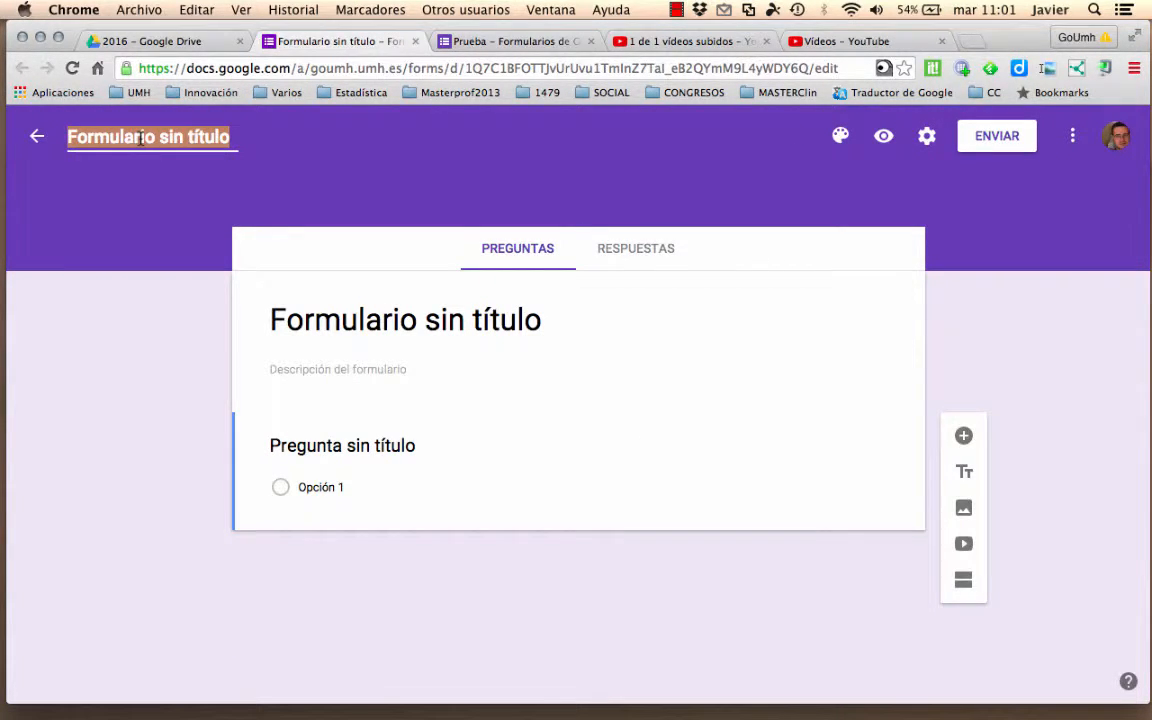
type("Estudio")
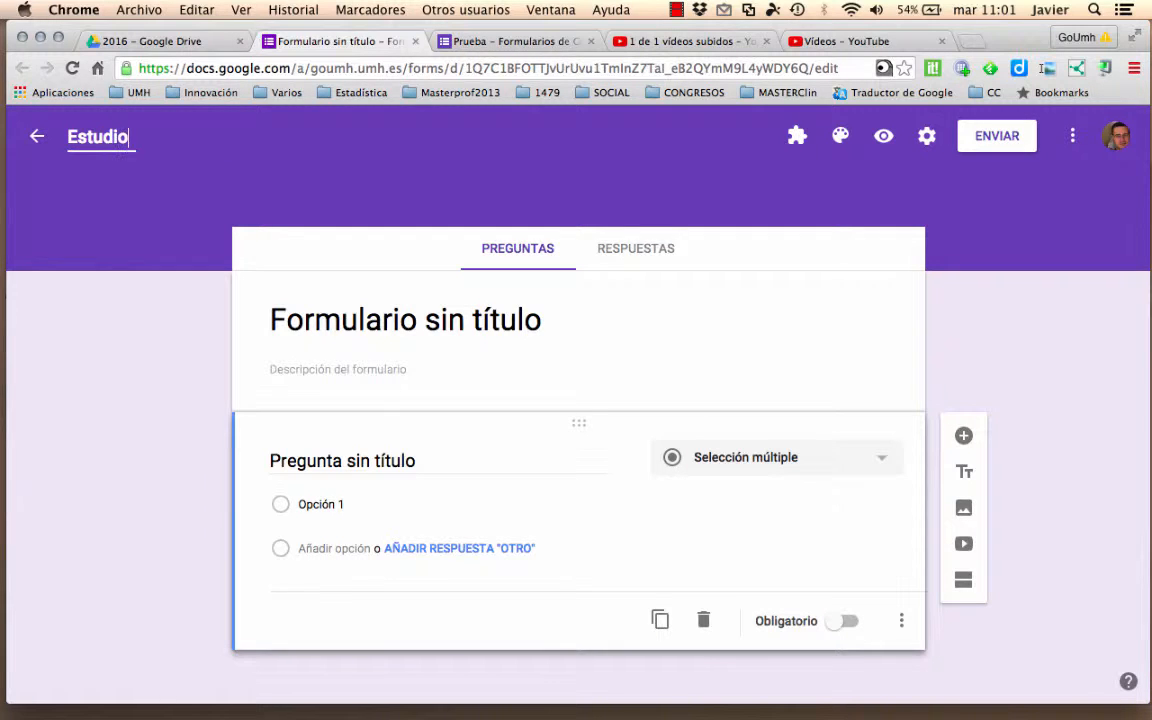
type(" de casos")
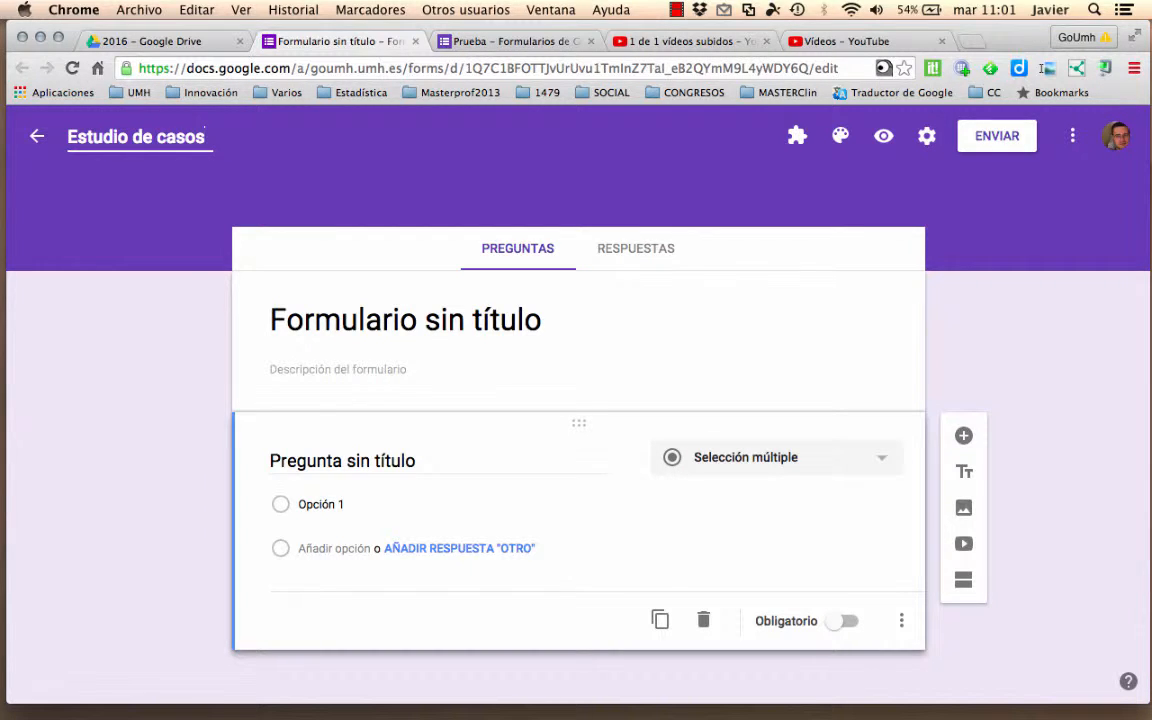
Enter "Configuración de formulario para el estudio de casos" as the form description
left_click(376, 369)
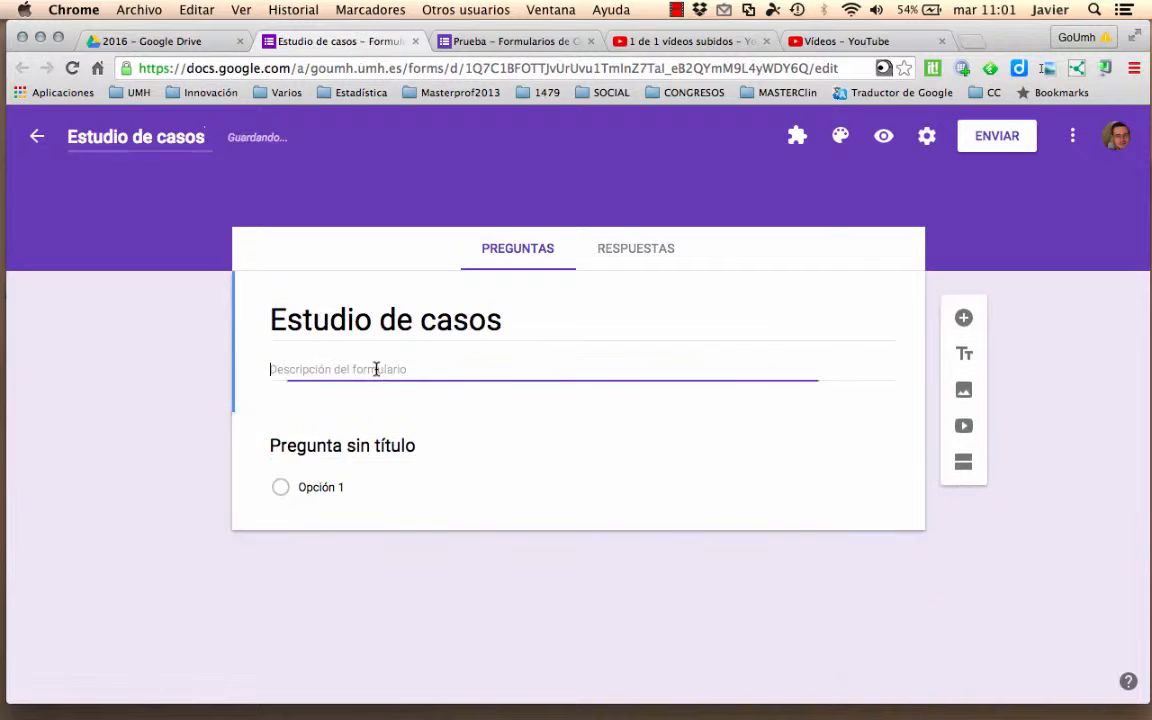
type("Formulario")
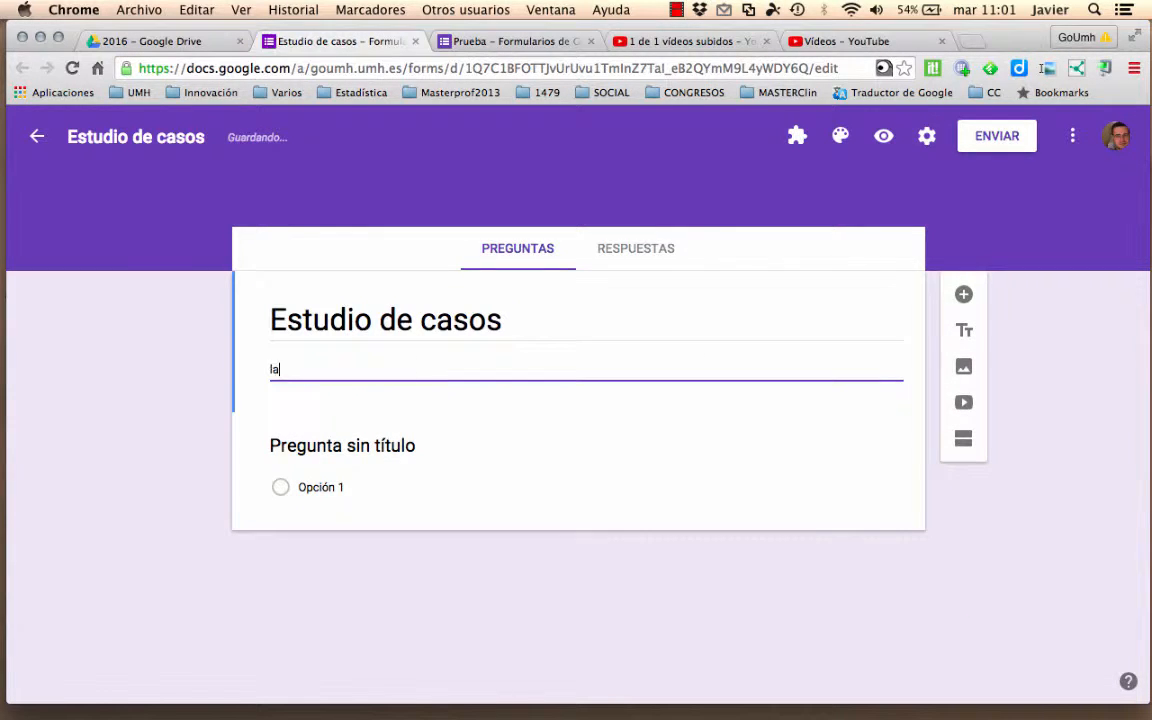
key("BackSpace")
key("BackSpace")
key("BackSpace")
key("BackSpace")
key("BackSpace")
key("BackSpace")
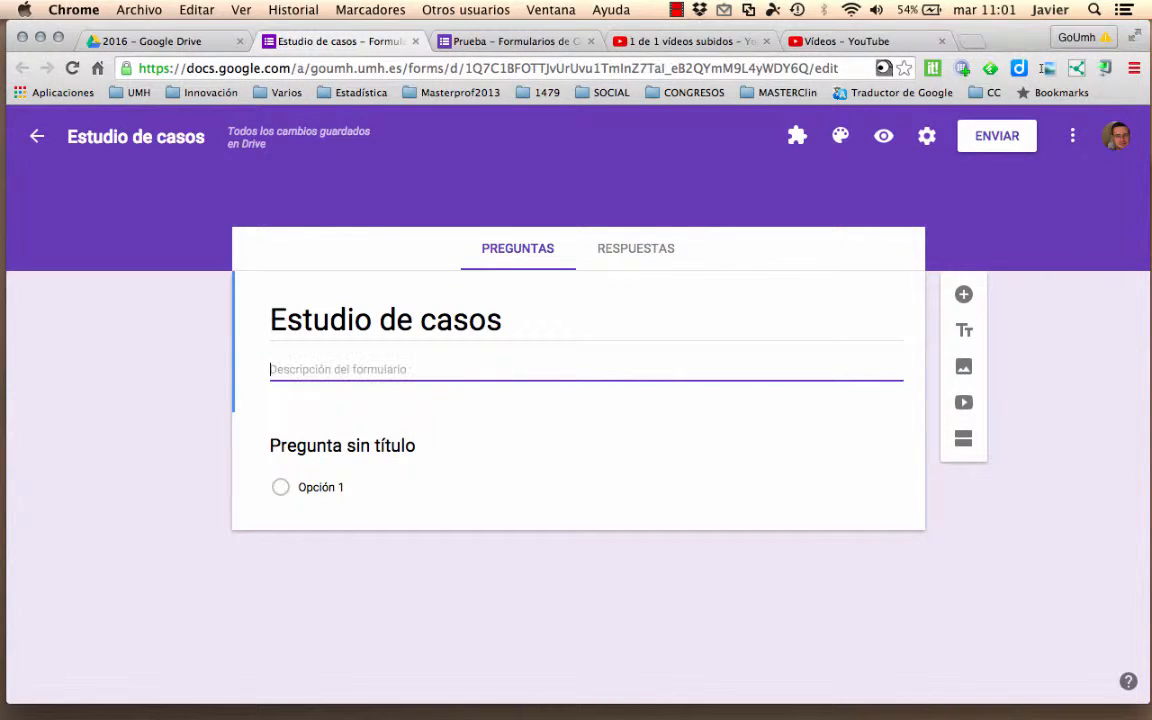
type("Configur")
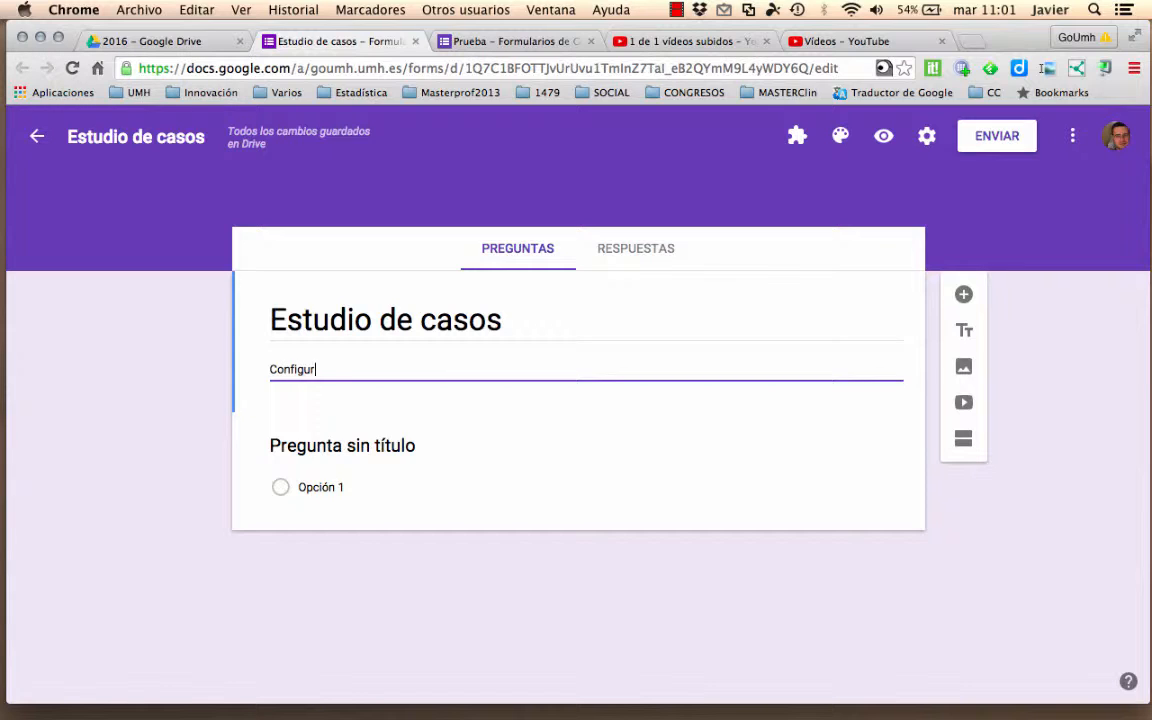
type("ación de formualrio para el estudio de casos")
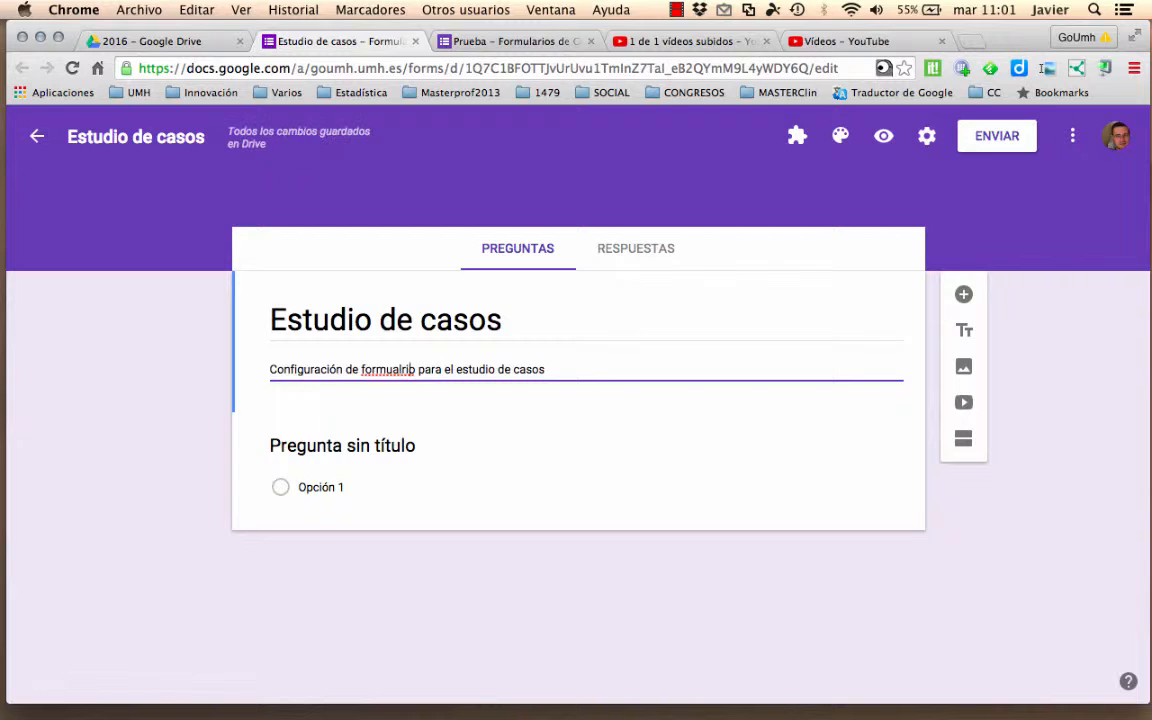
key("BackSpace")
key("BackSpace")
type("la")
In the form settings, enable collecting e-mail addresses, limiting to 1 response and random question order
left_click(928, 137)
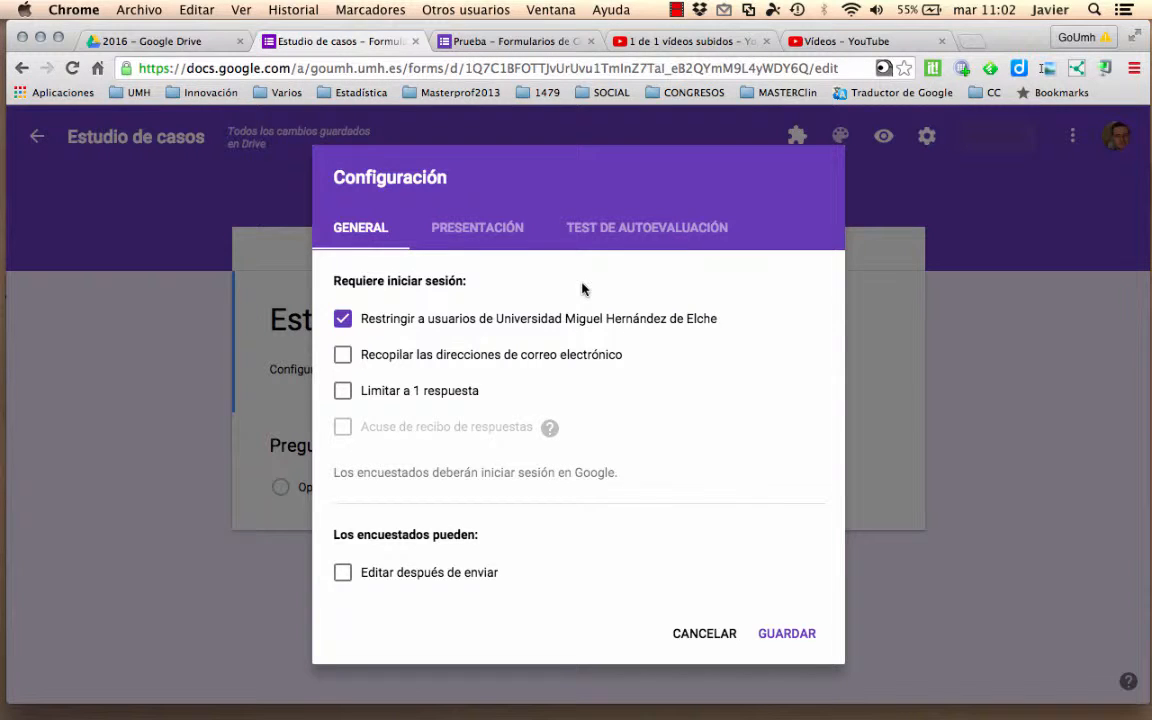
left_click(343, 359)
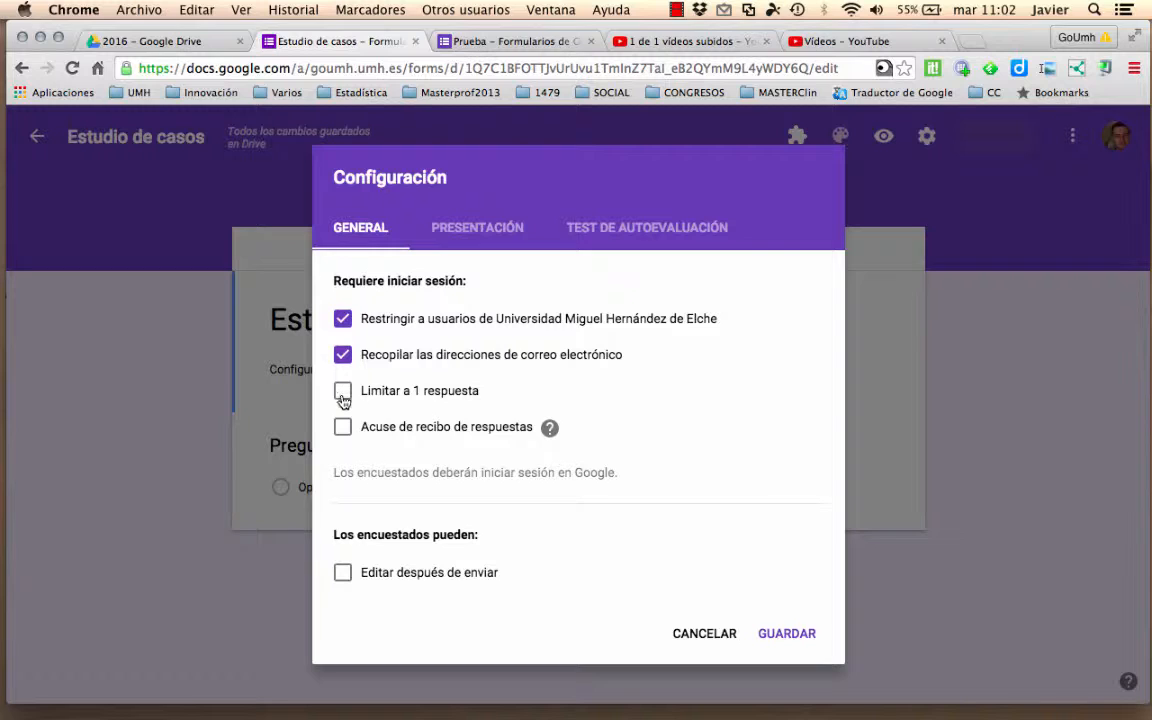
left_click(343, 392)
left_click(474, 241)
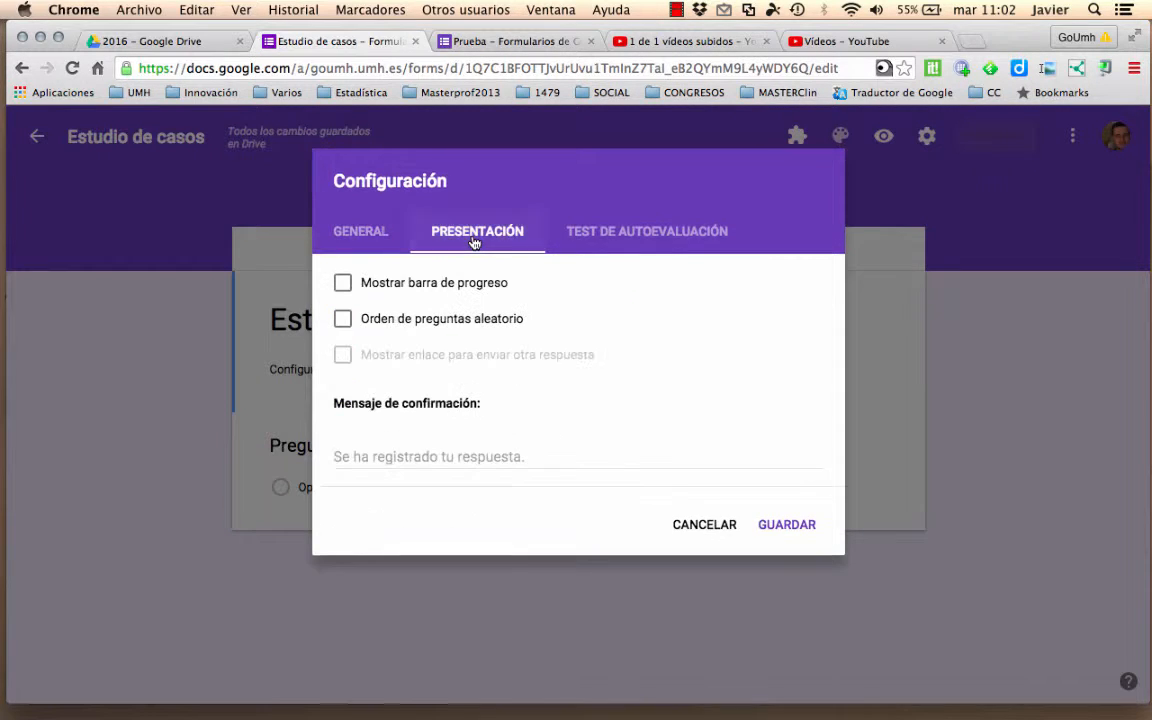
left_click(345, 320)
Convert the form into a self-assessment test with grades published later, after manual review, and save the settings
left_click(625, 233)
left_click(358, 280)
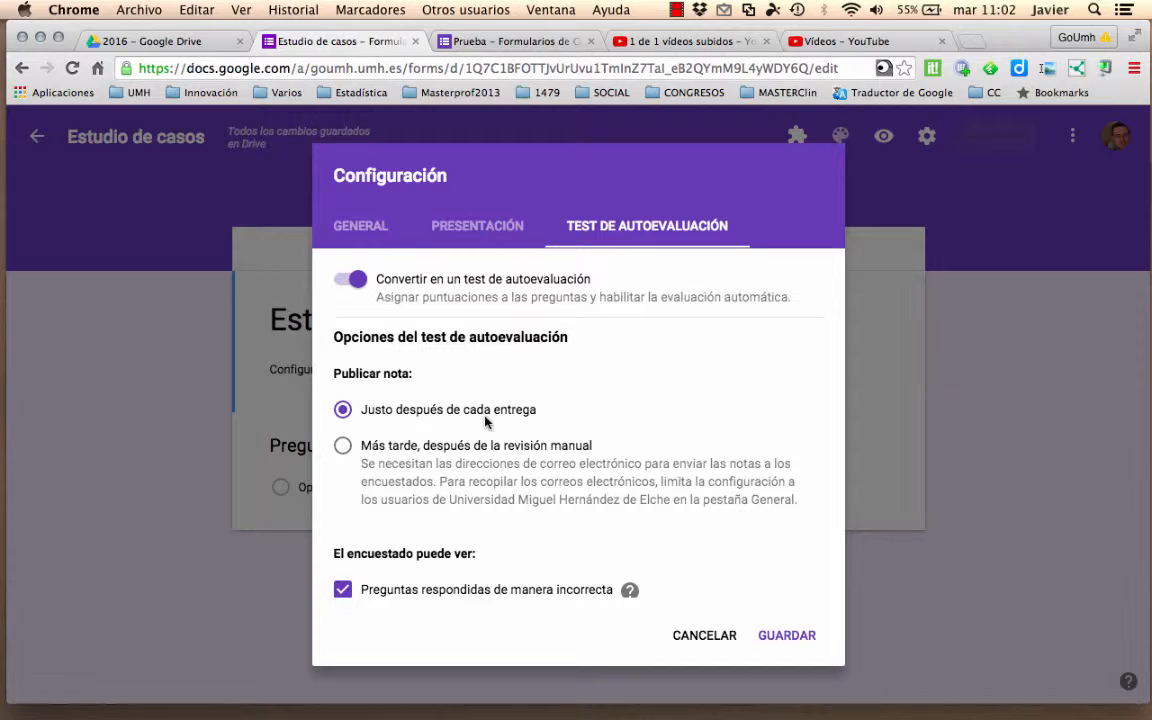
left_click(343, 446)
scroll(560, 438, "down", 3)
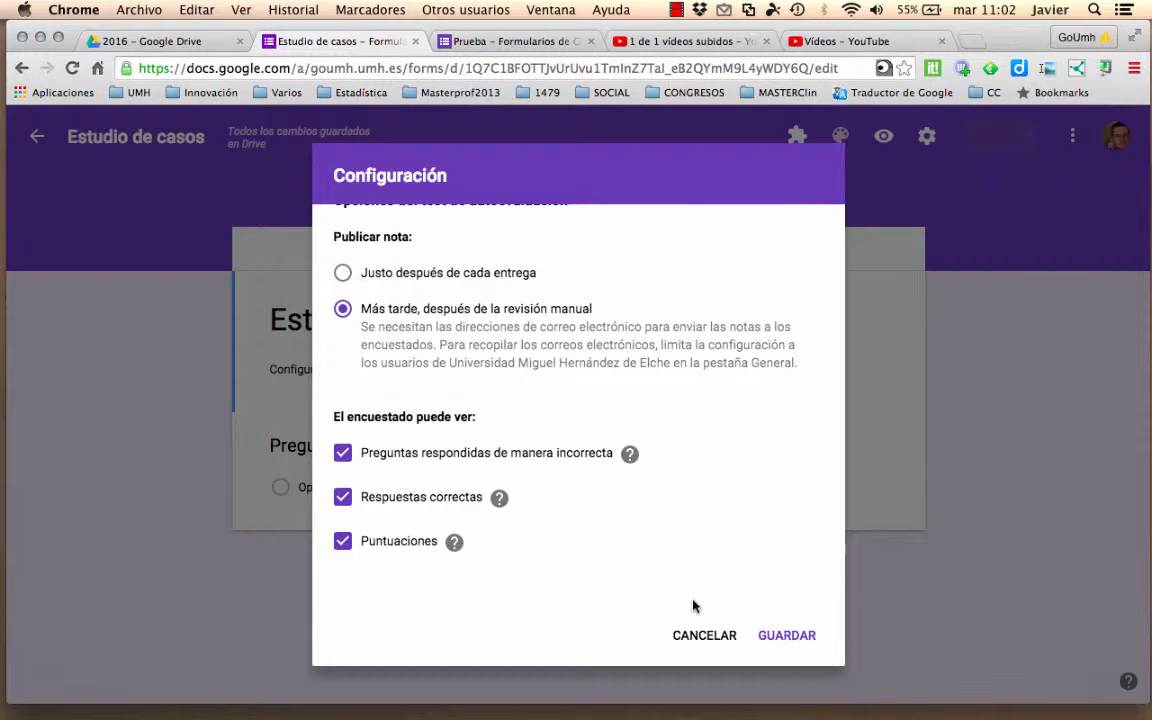
left_click(789, 637)
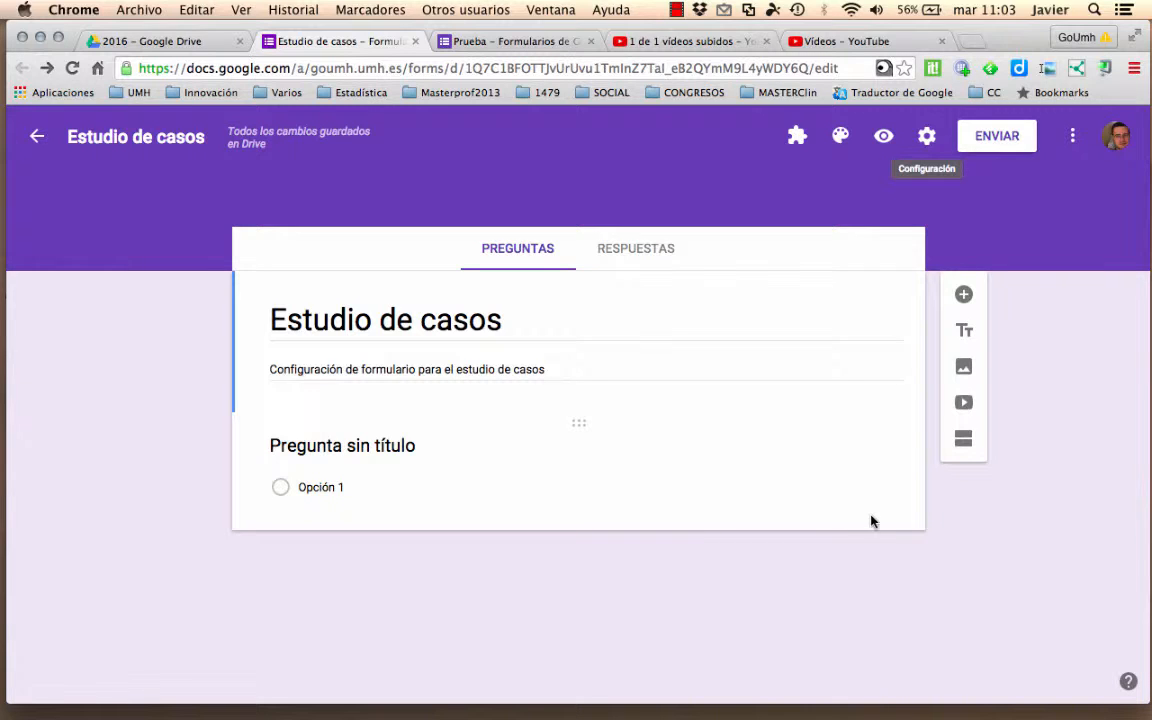
Add a second section below the form header and title it "Caso 1"
left_click(966, 442)
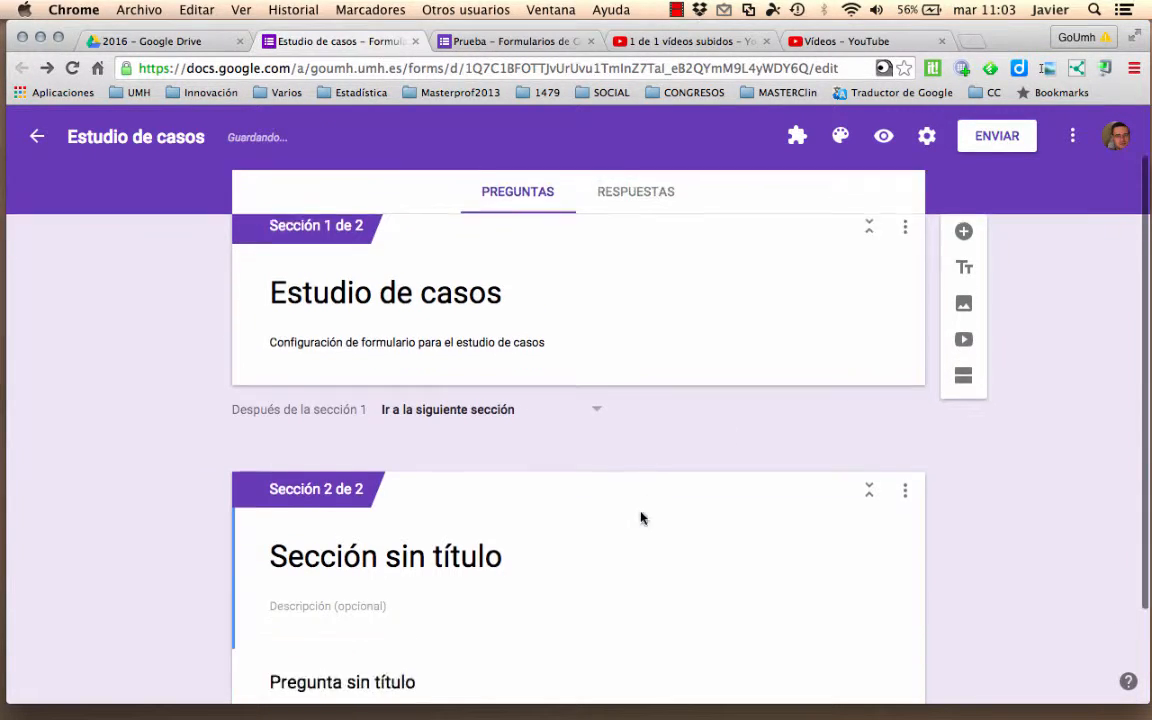
scroll(641, 517, "down", 1)
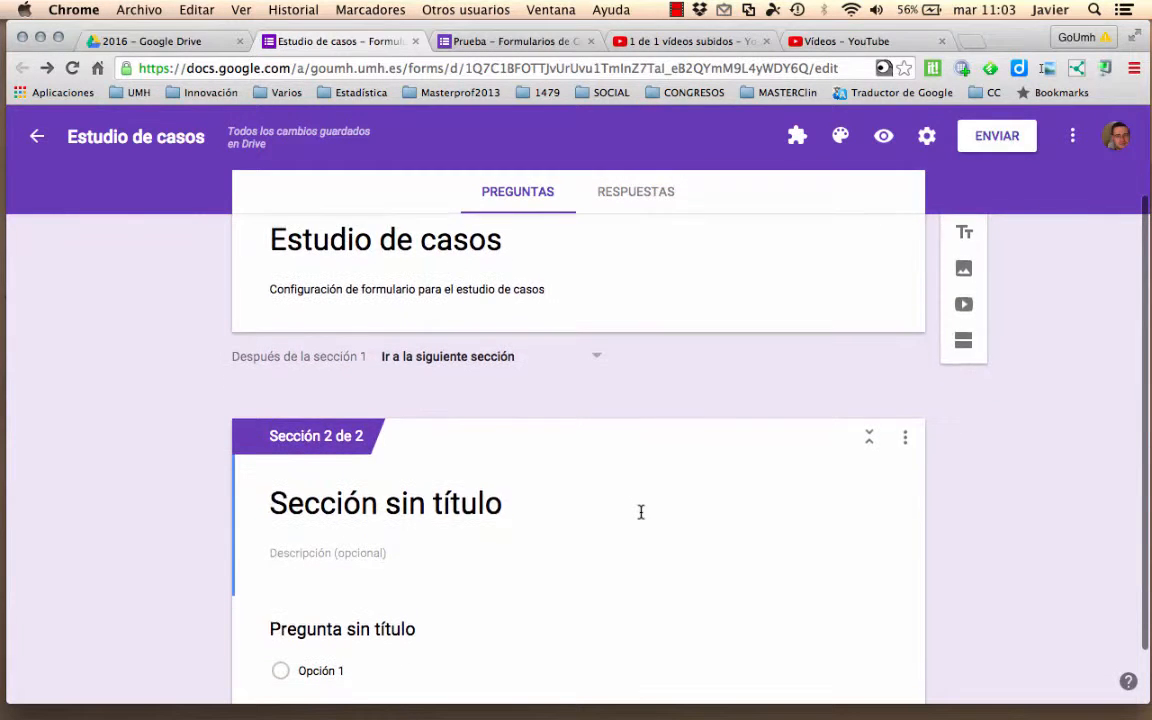
left_click(503, 500)
type("Caso 1")
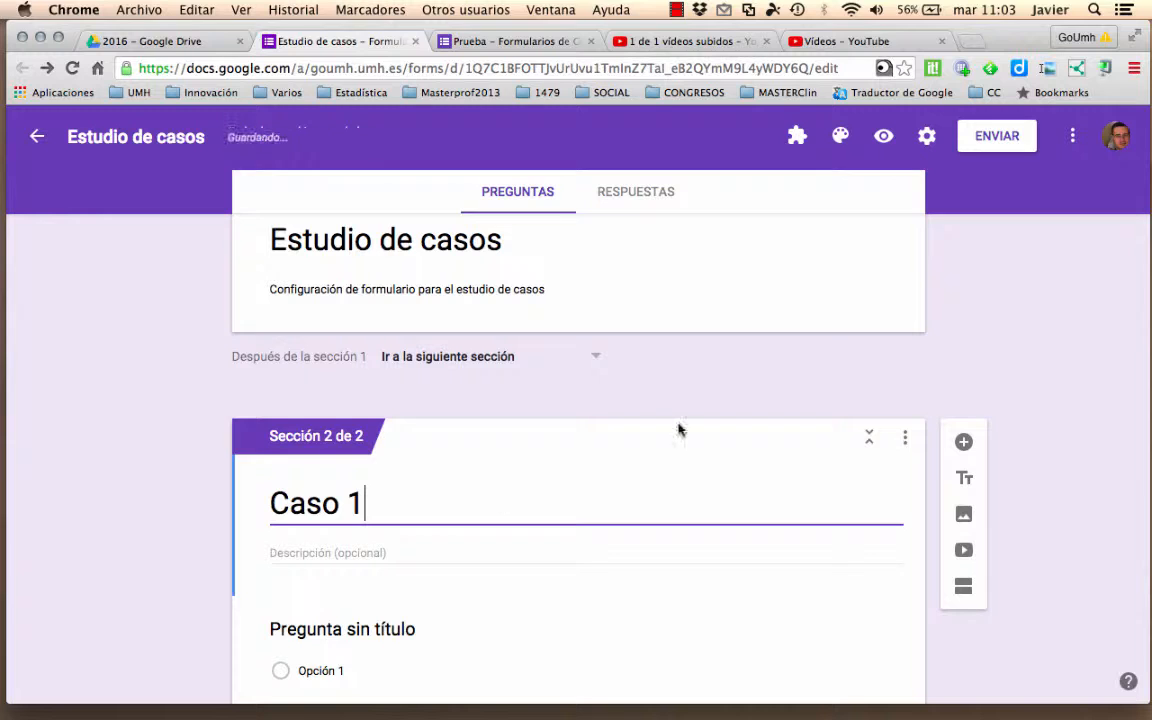
left_click(1038, 335)
Add a third section after Caso 1 and title it "Caso 2"
scroll(1051, 427, "down", 1)
scroll(1052, 427, "down", 1)
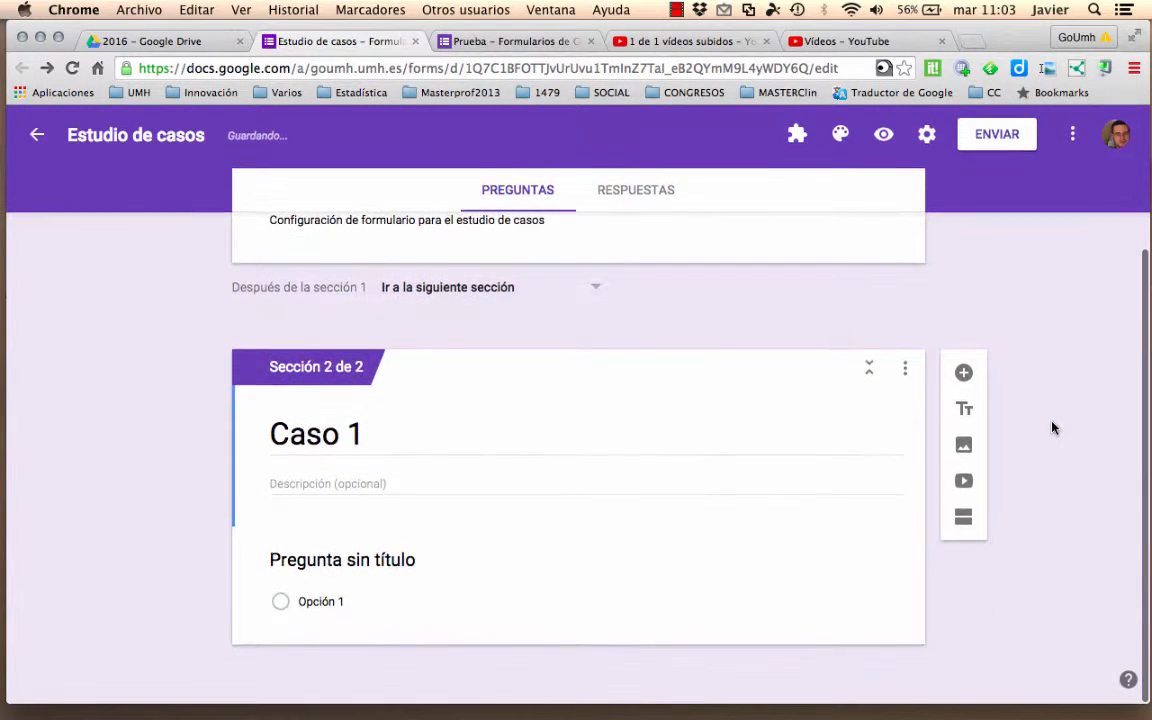
left_click(963, 520)
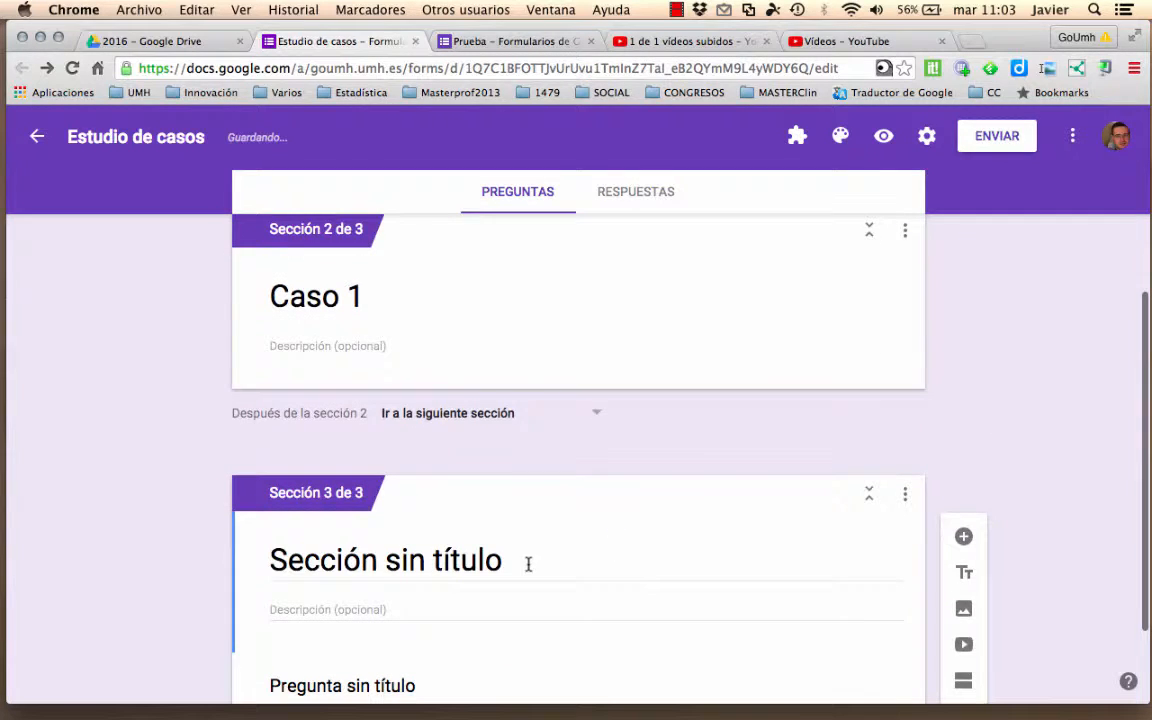
type("Ca")
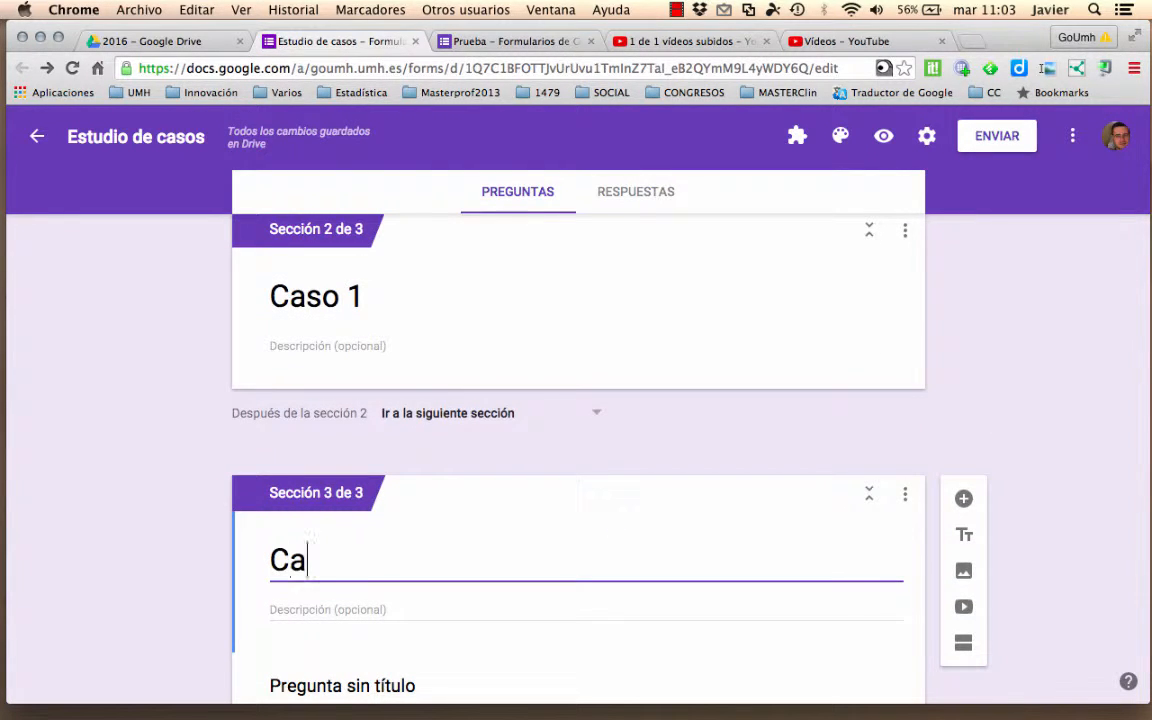
type("so 2")
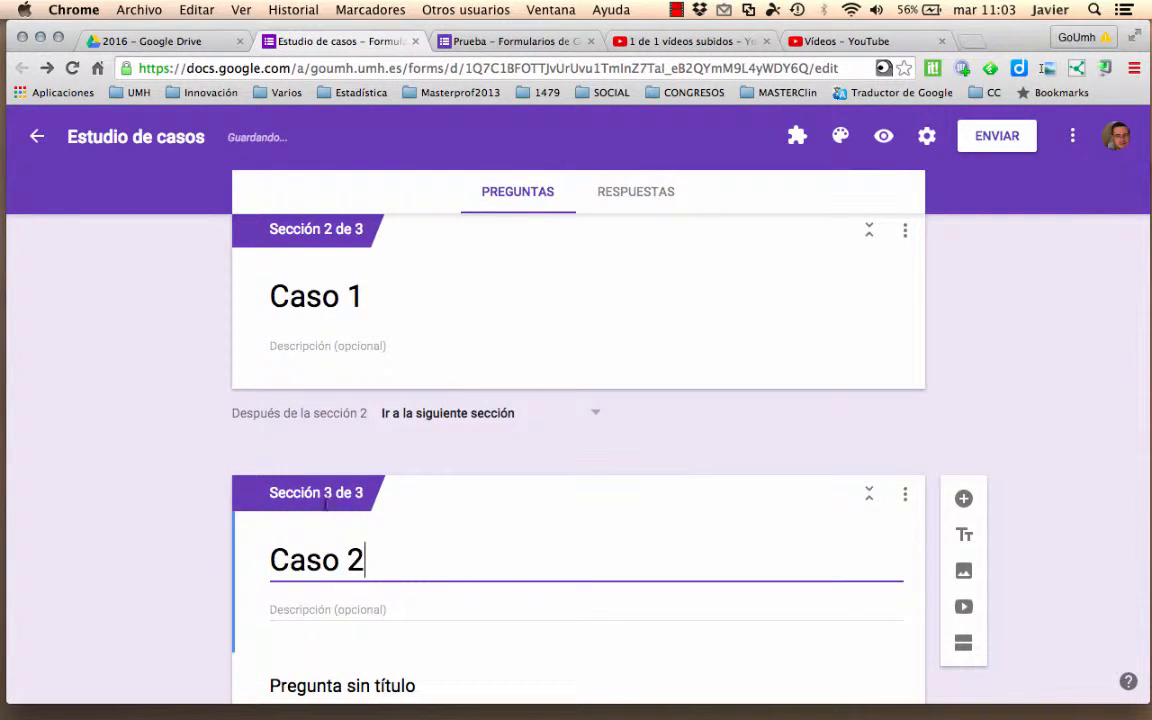
Add a fourth section after Caso 2 and title it "Registra tus respuestas"
scroll(151, 475, "down", 3)
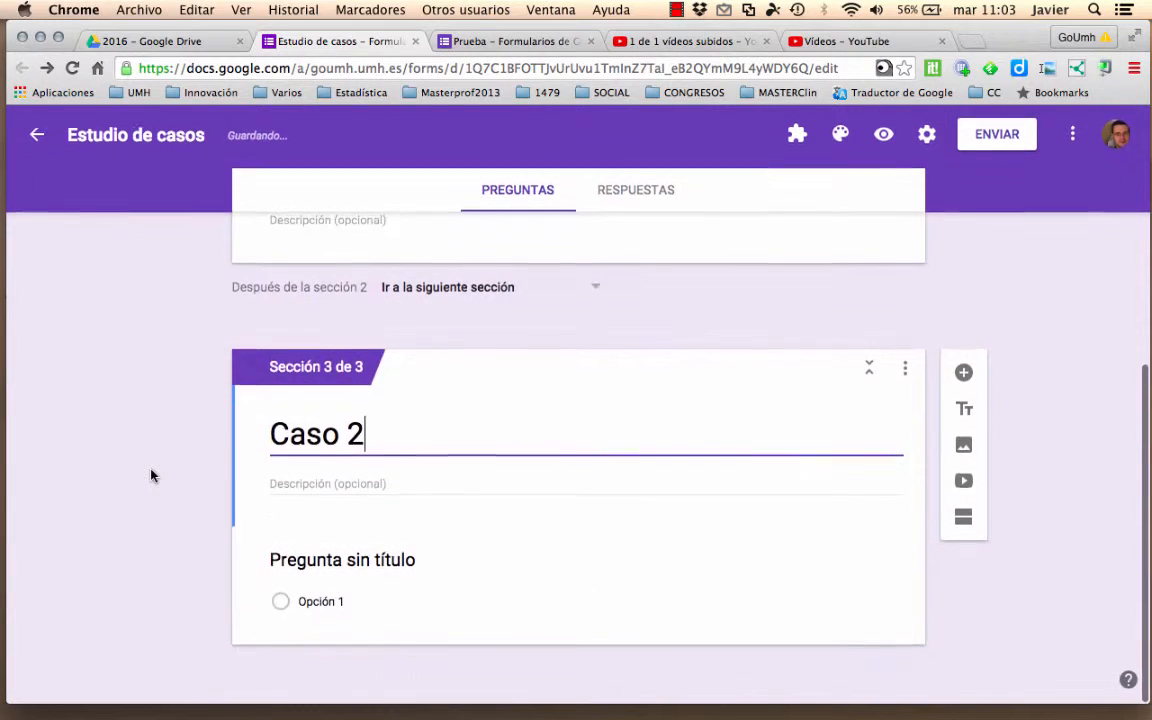
left_click(963, 518)
scroll(508, 559, "down", 3)
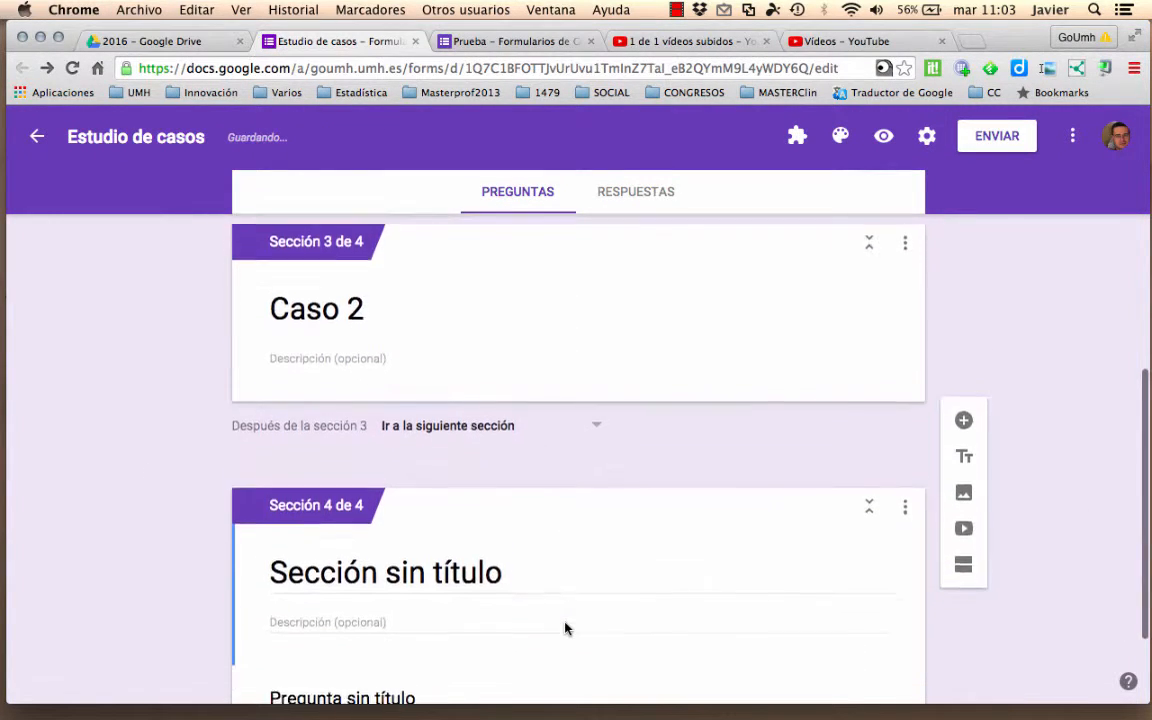
left_click(518, 499)
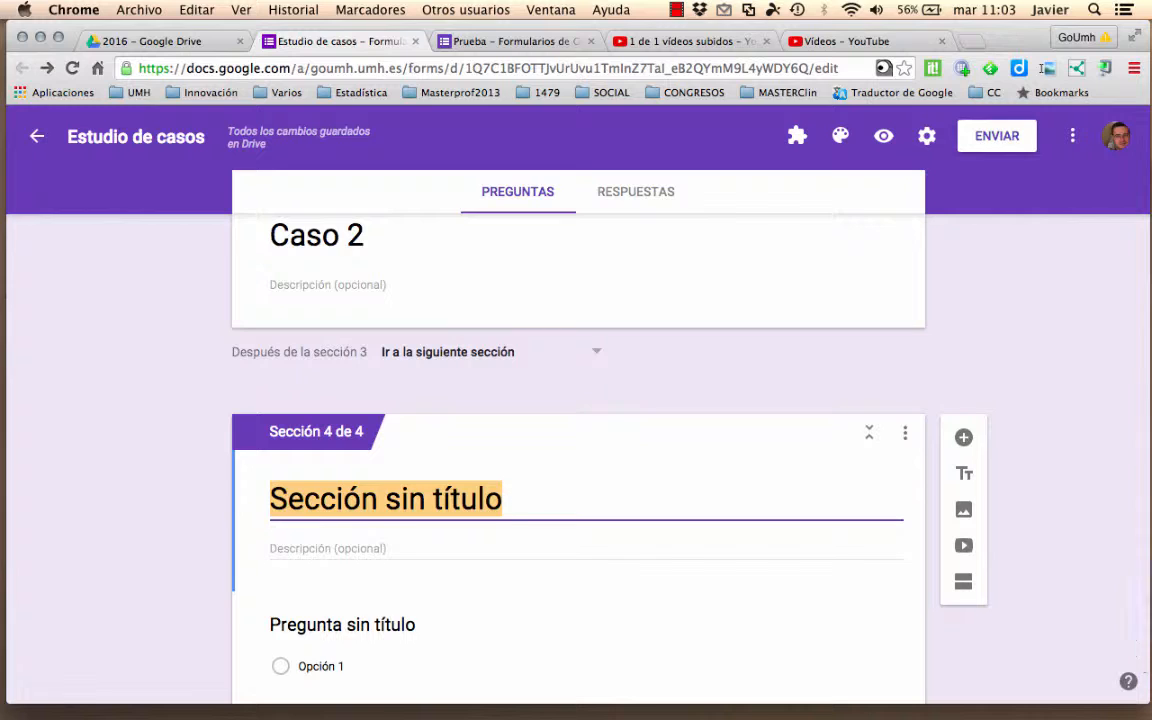
type("Envio")
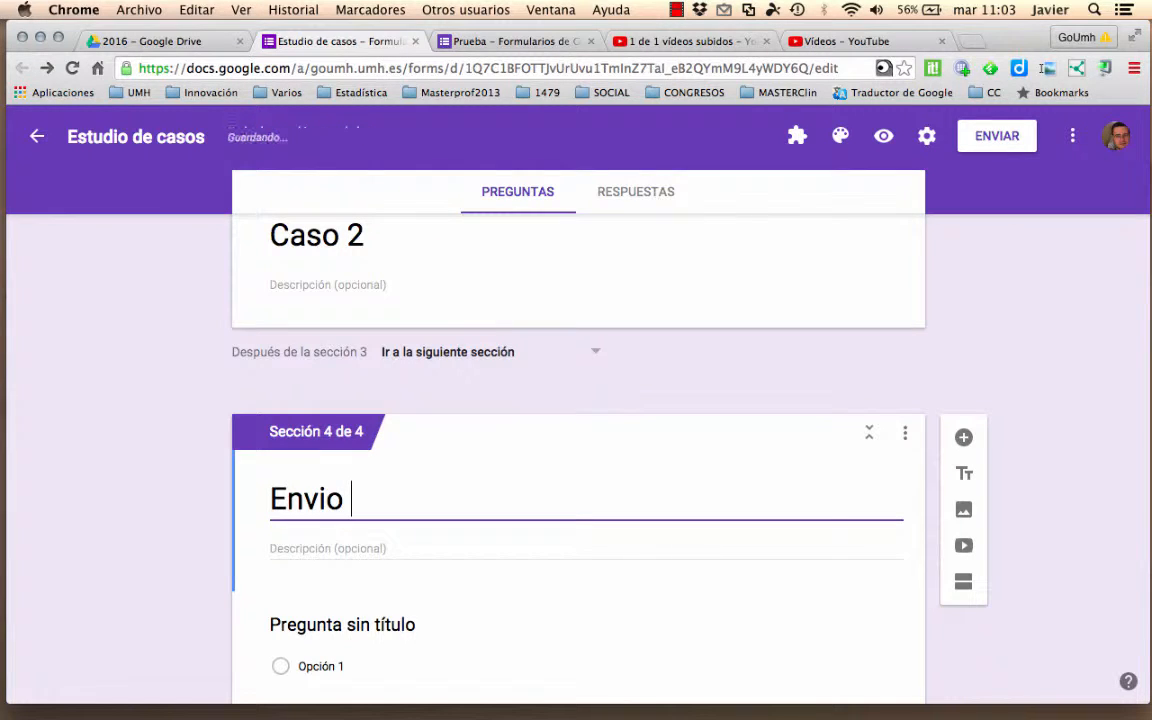
key("BackSpace")
key("BackSpace")
key("BackSpace")
key("BackSpace")
key("BackSpace")
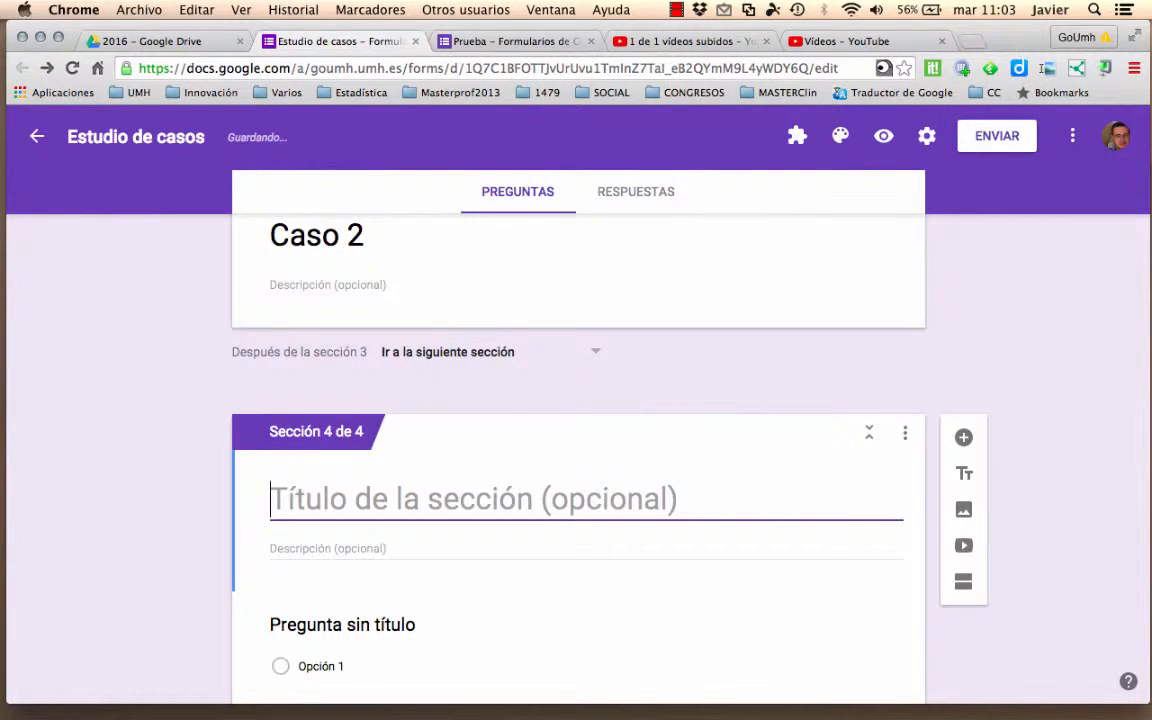
type("Registra ")
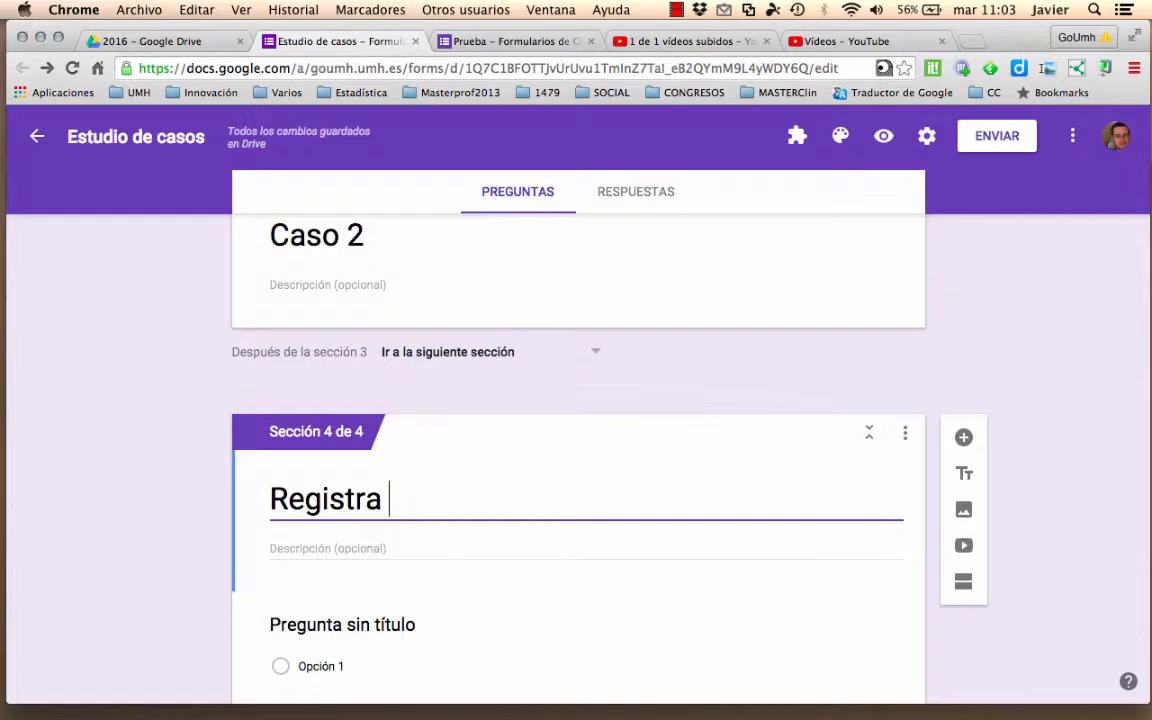
type("tus respuesta")
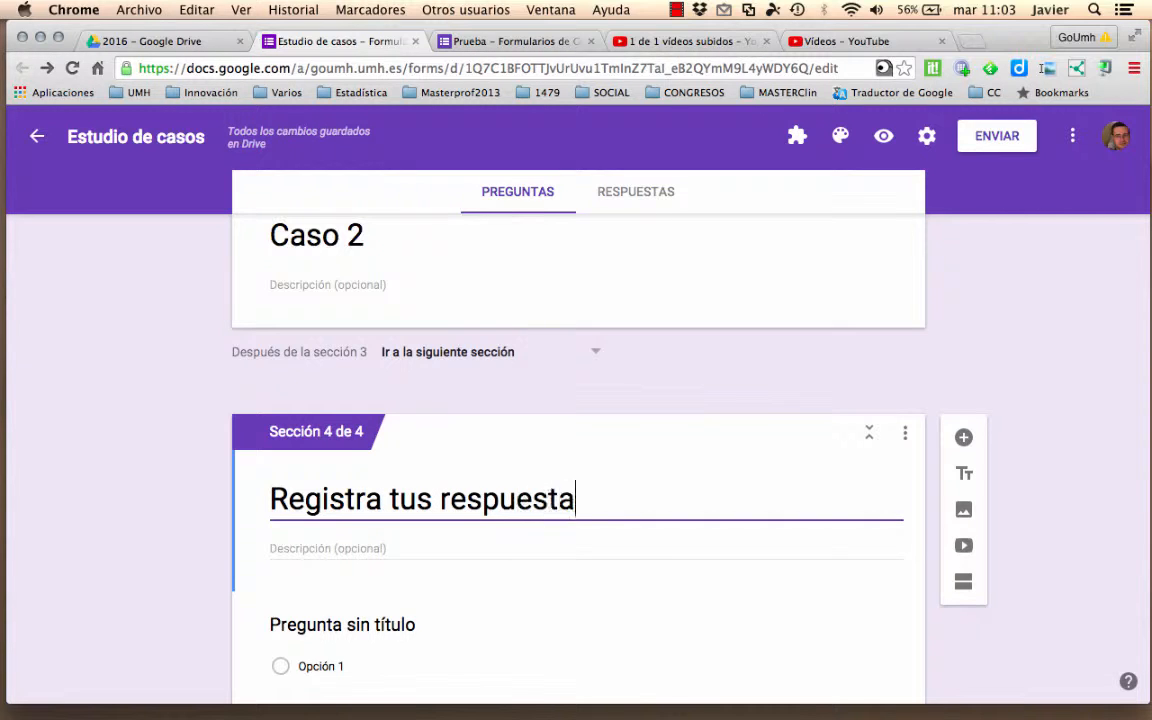
type("s")
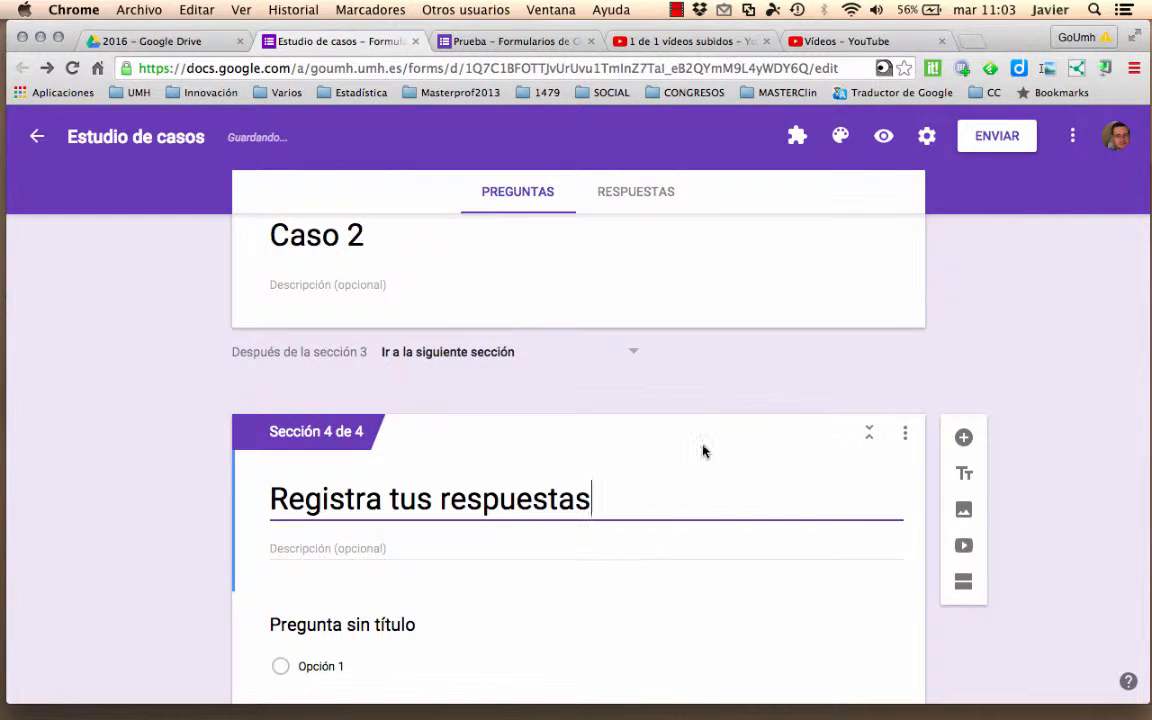
scroll(962, 357, "down", 2)
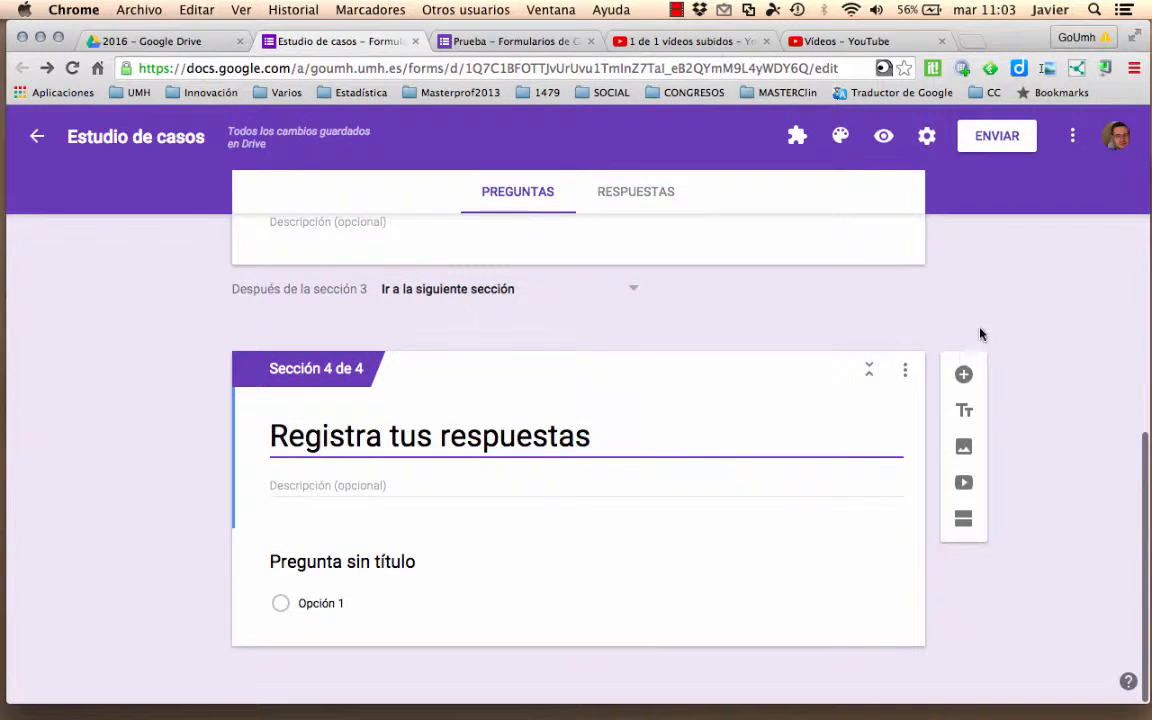
scroll(1000, 318, "up", 5)
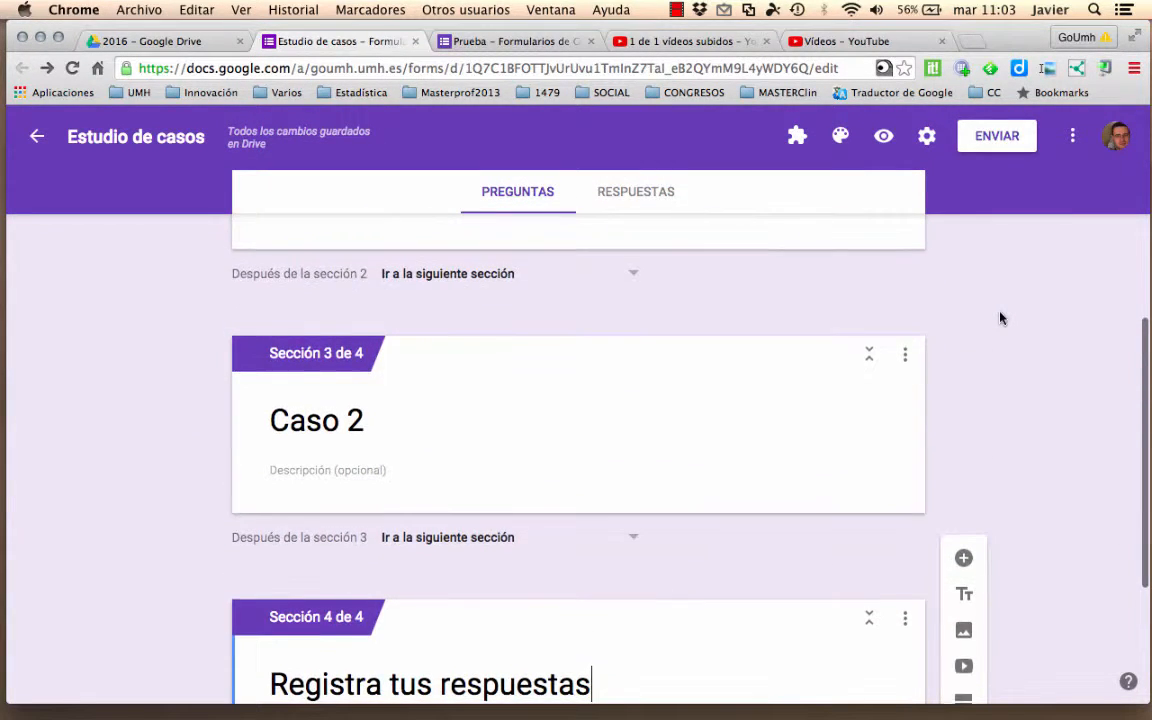
scroll(1010, 342, "up", 7)
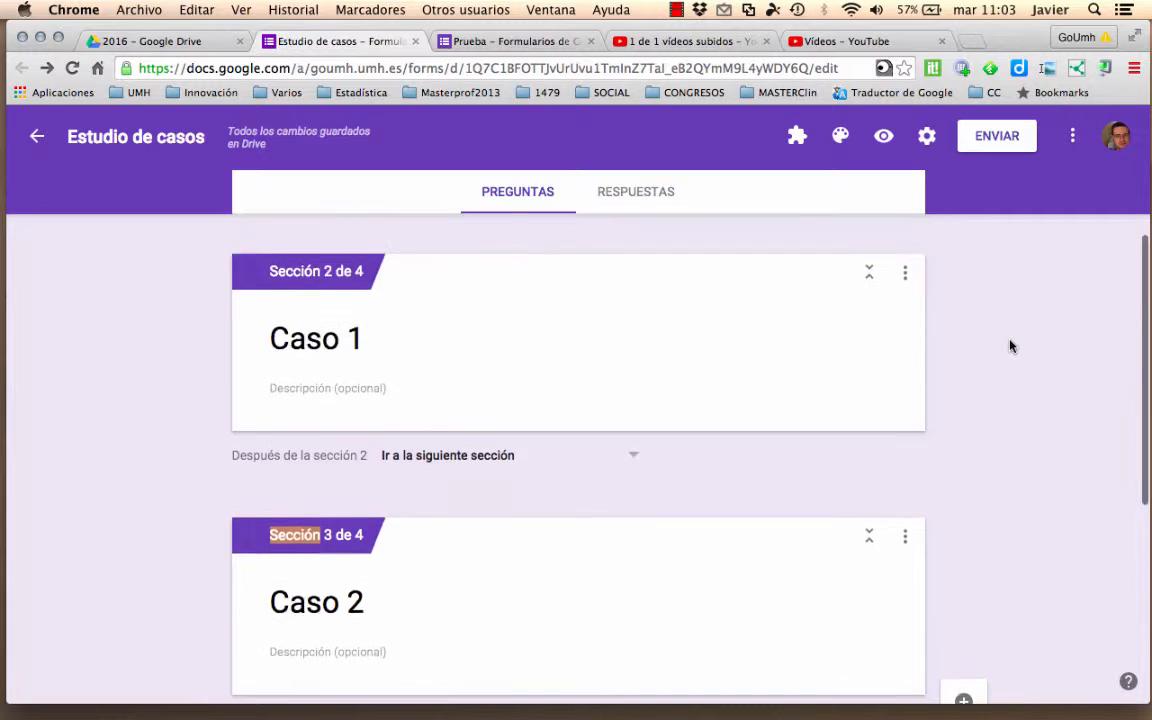
scroll(1000, 346, "up", 2)
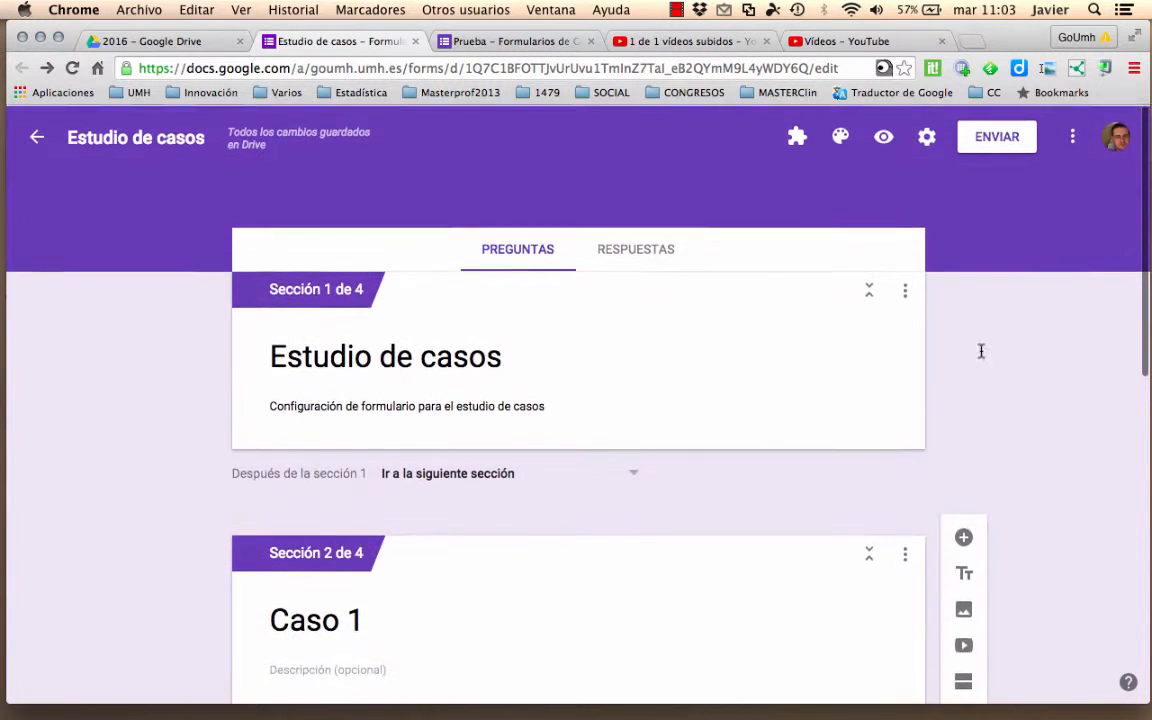
Add a title and description block to section 1 and title it "Añade tus datos personales"
left_click(457, 393)
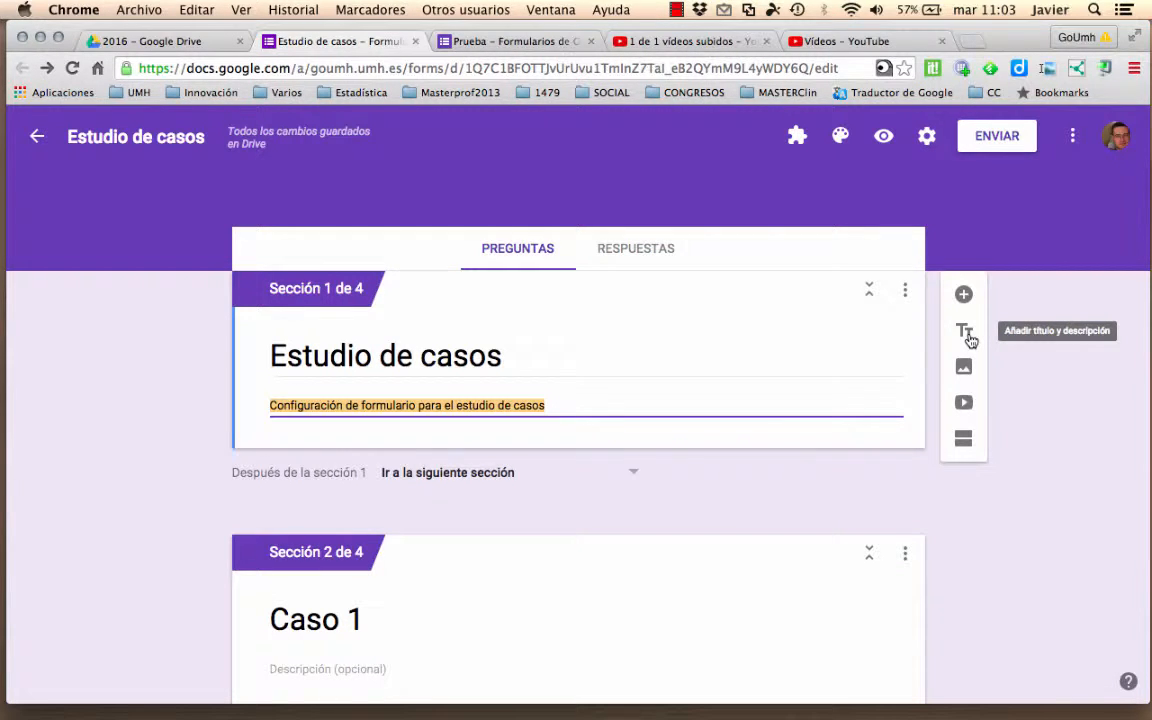
left_click(965, 333)
type("Aña")
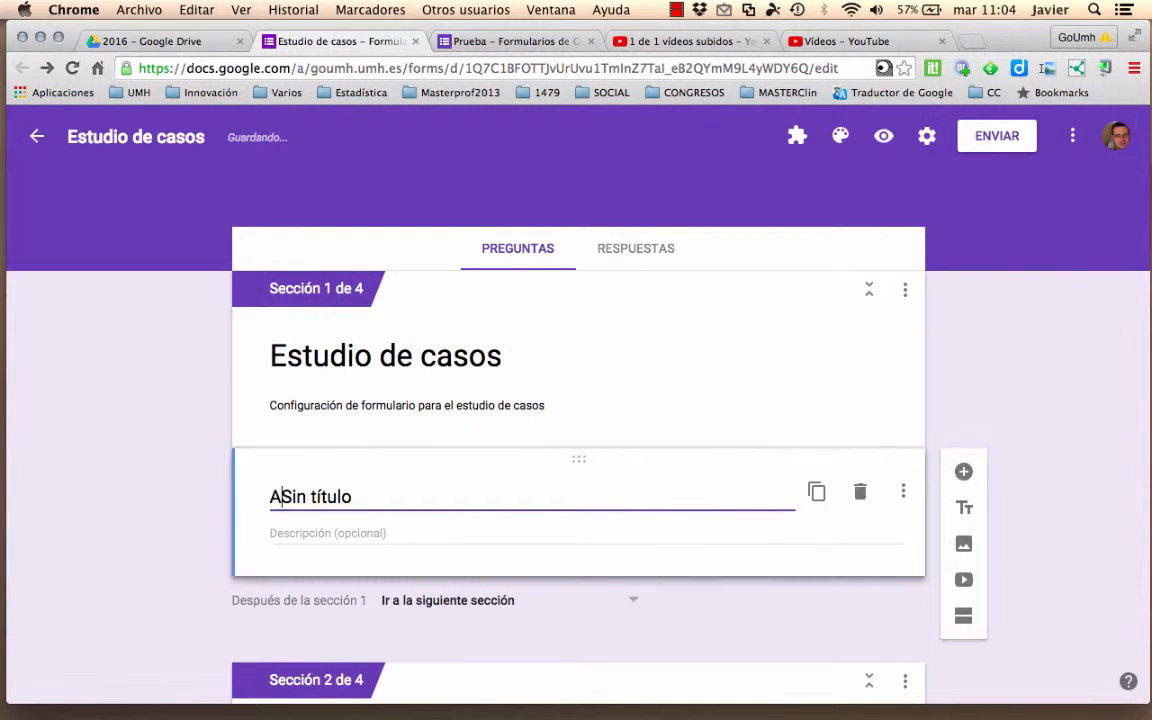
type("de tus ")
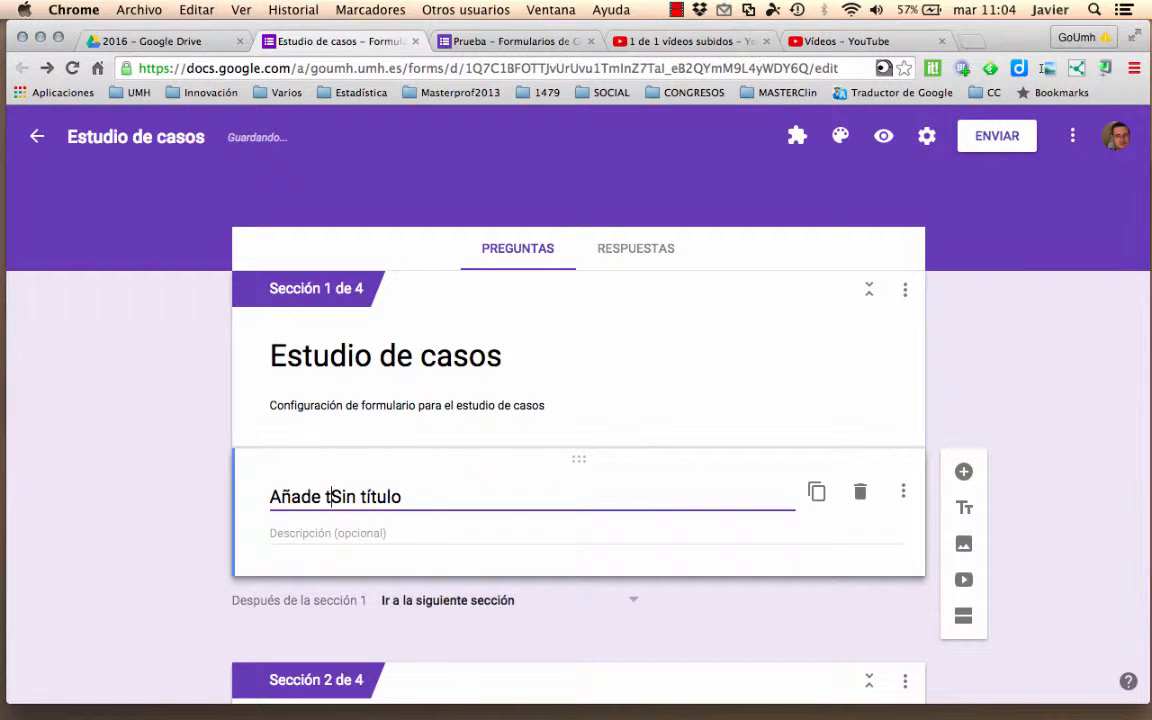
type("datos person")
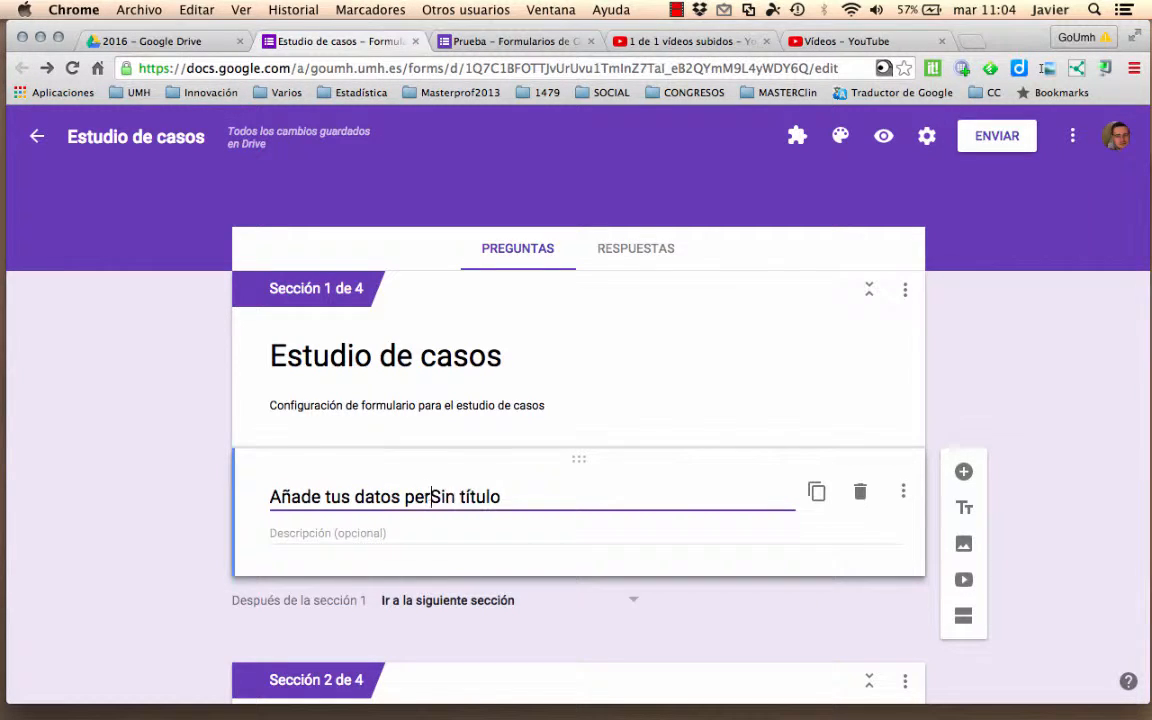
type("ales")
key("shift+Right")
key("shift+Right")
key("shift+Right")
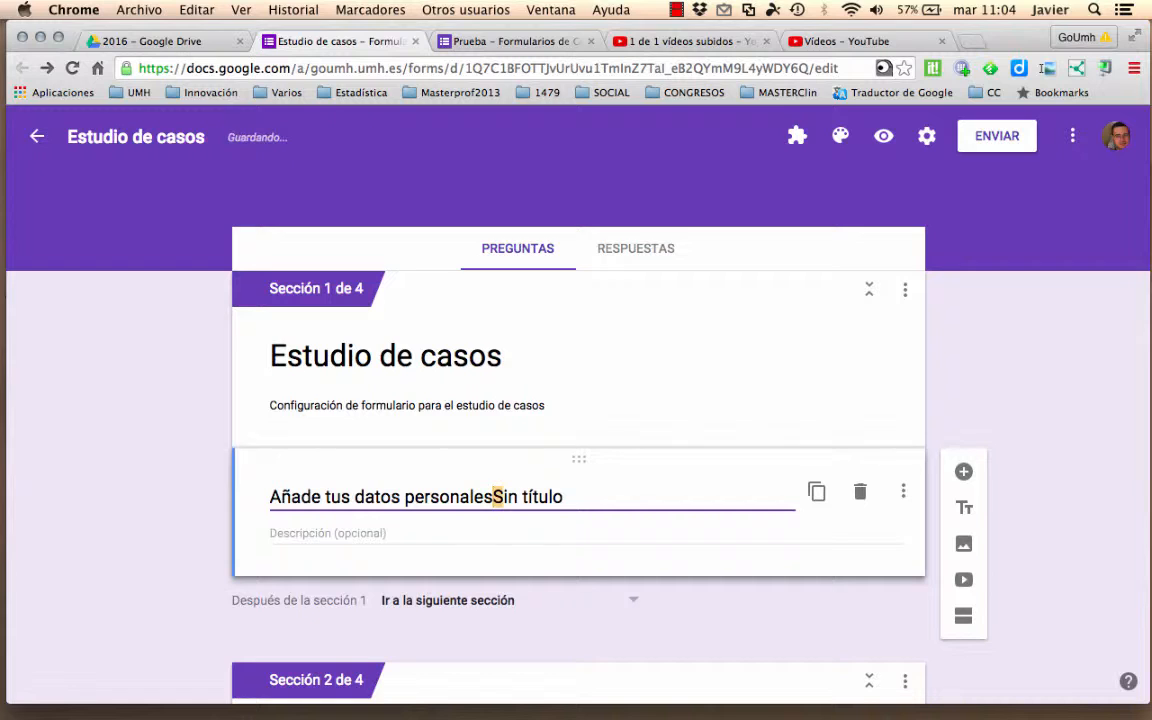
key("shift+Right")
key("shift+Right")
key("shift+Right")
key("shift+Right")
key("shift+Right")
key("shift+Right")
key("shift+Right")
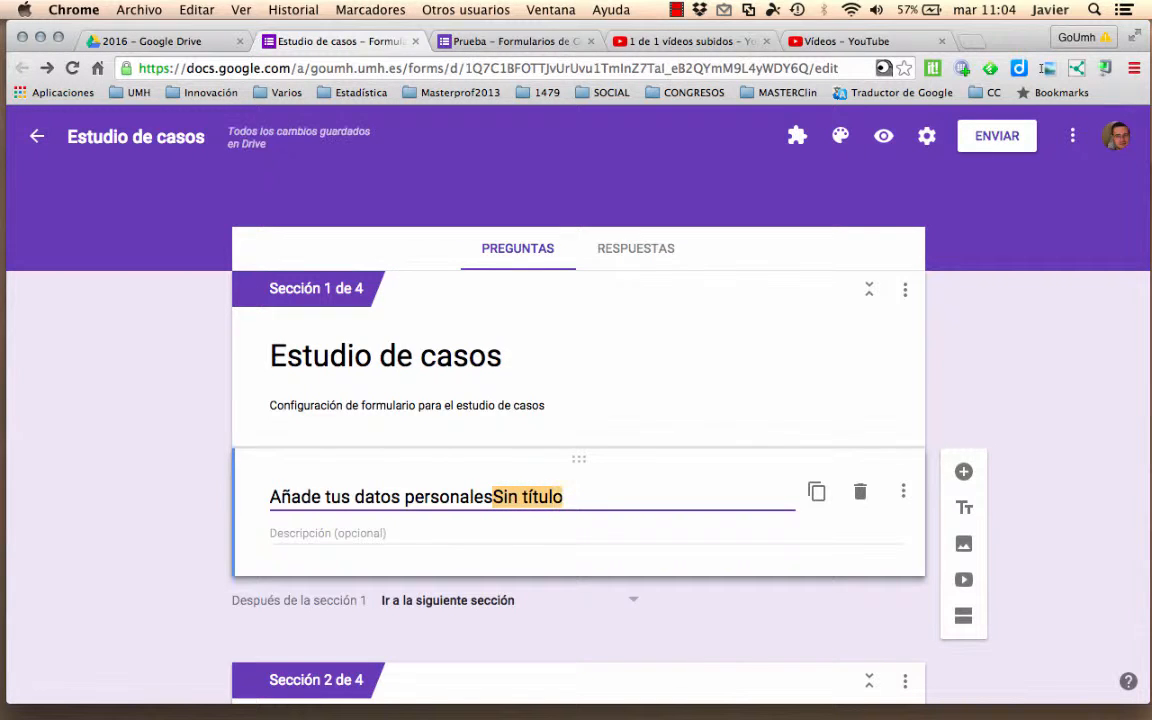
key("BackSpace")
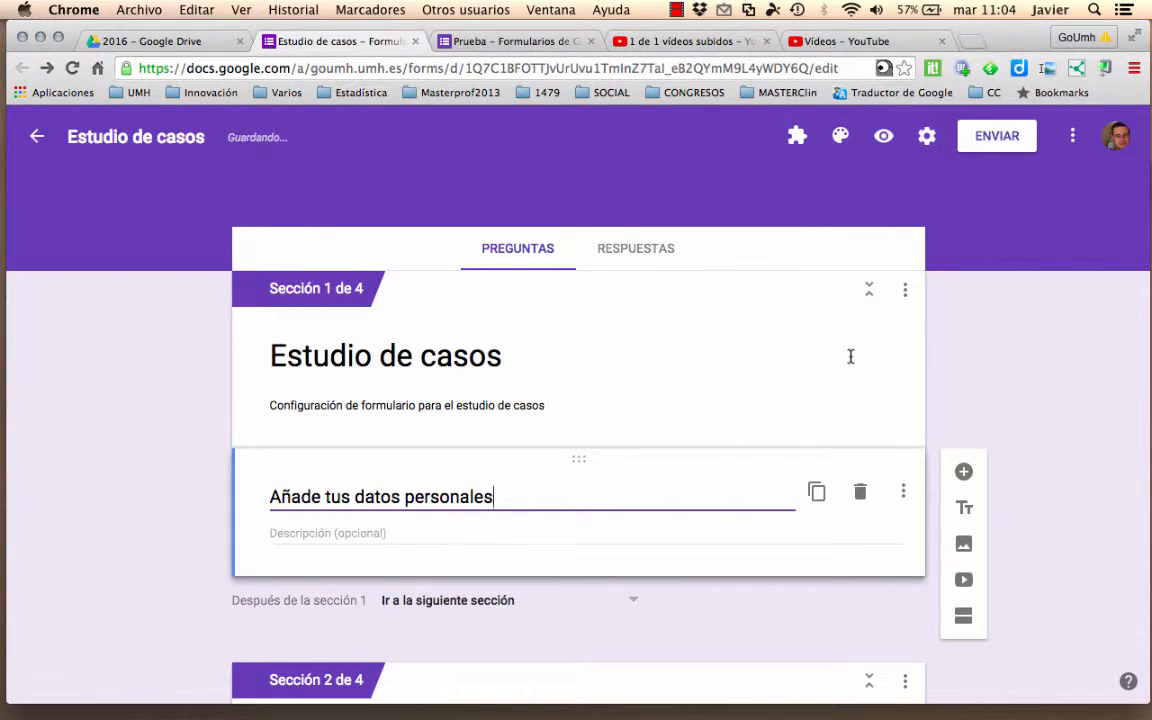
left_click(850, 356)
left_click(515, 518)
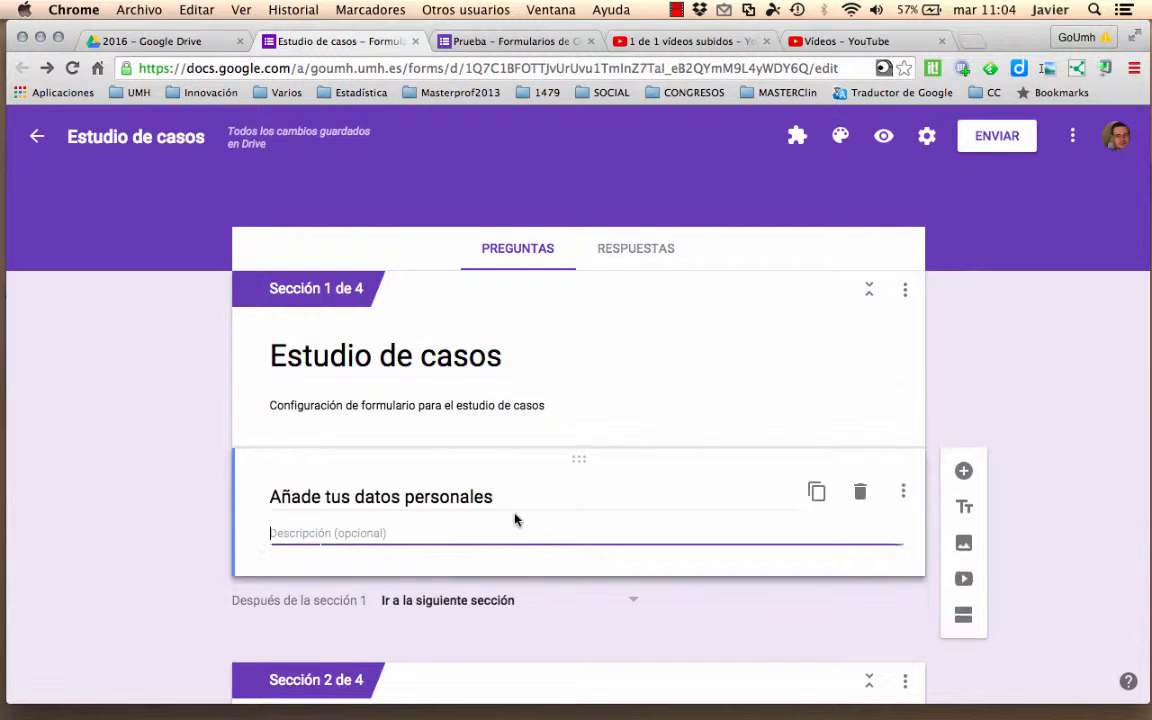
Add a question below the personal data title and name it "Apellidos, Nombre"
left_click(963, 472)
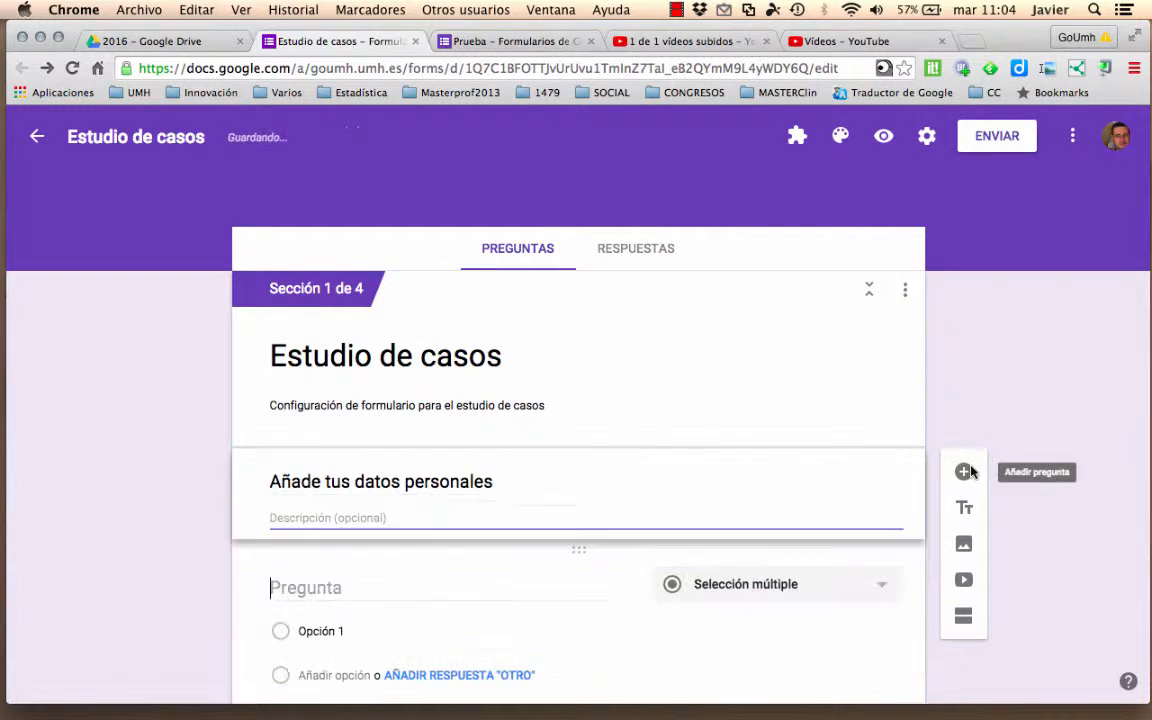
scroll(792, 440, "down", 3)
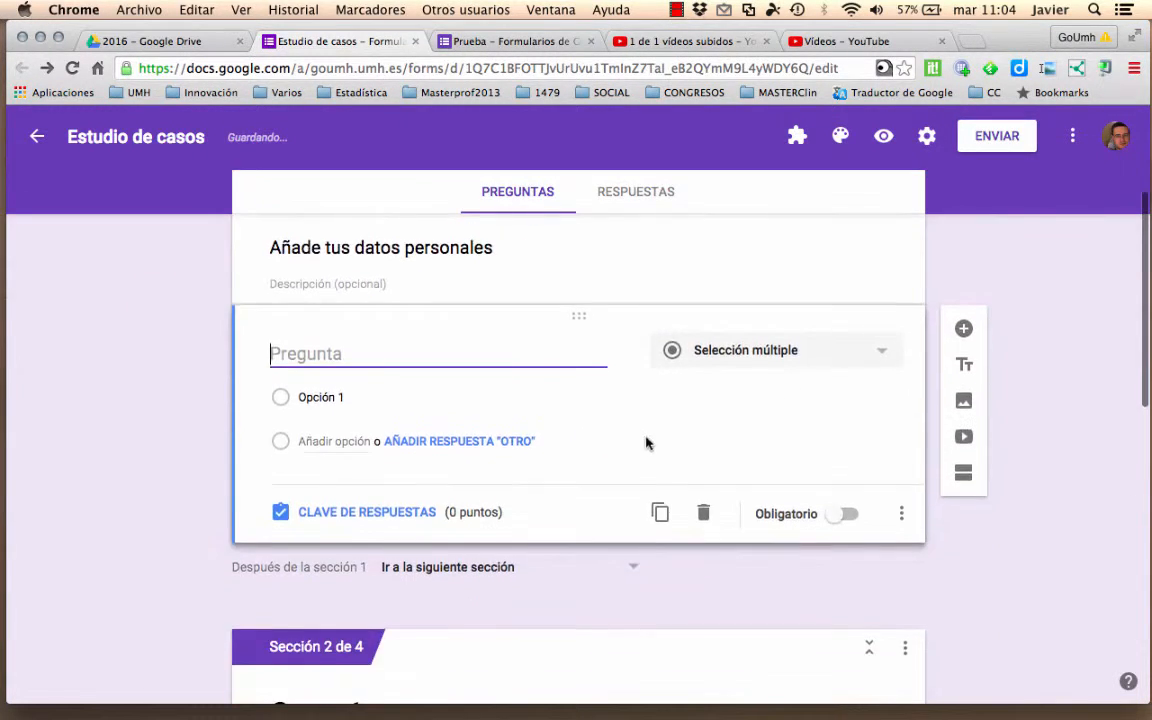
type("Apelli")
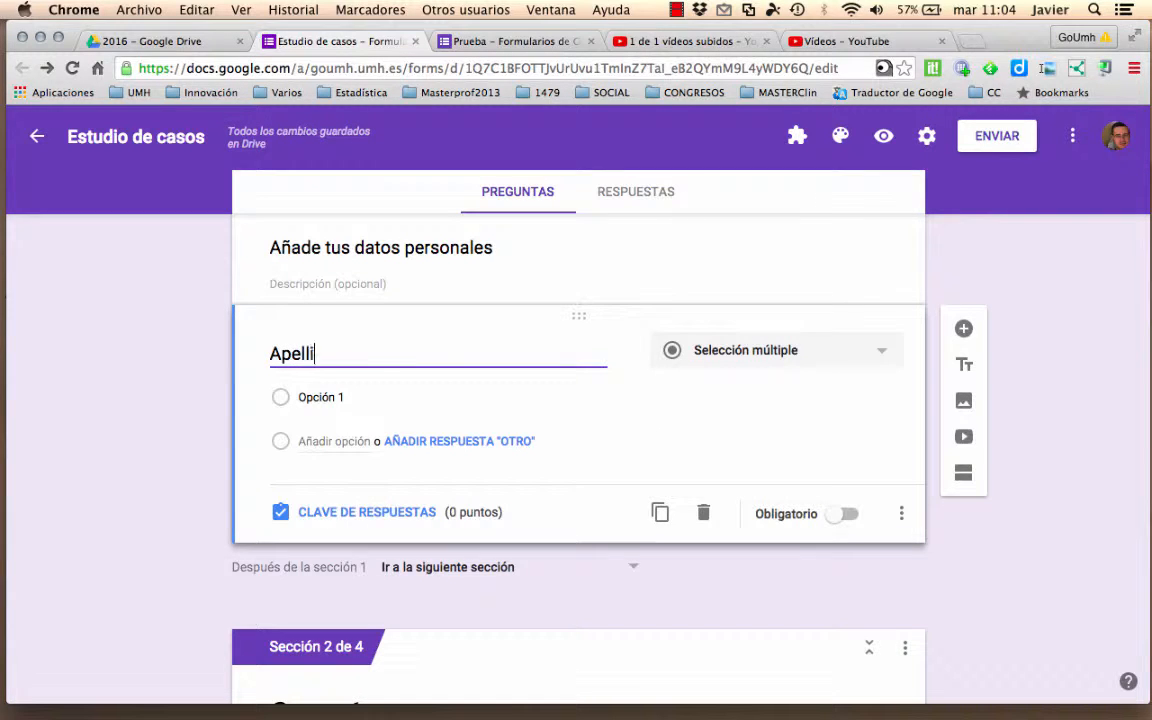
type("sdos")
key("BackSpace")
key("BackSpace")
key("BackSpace")
key("BackSpace")
key("BackSpace")
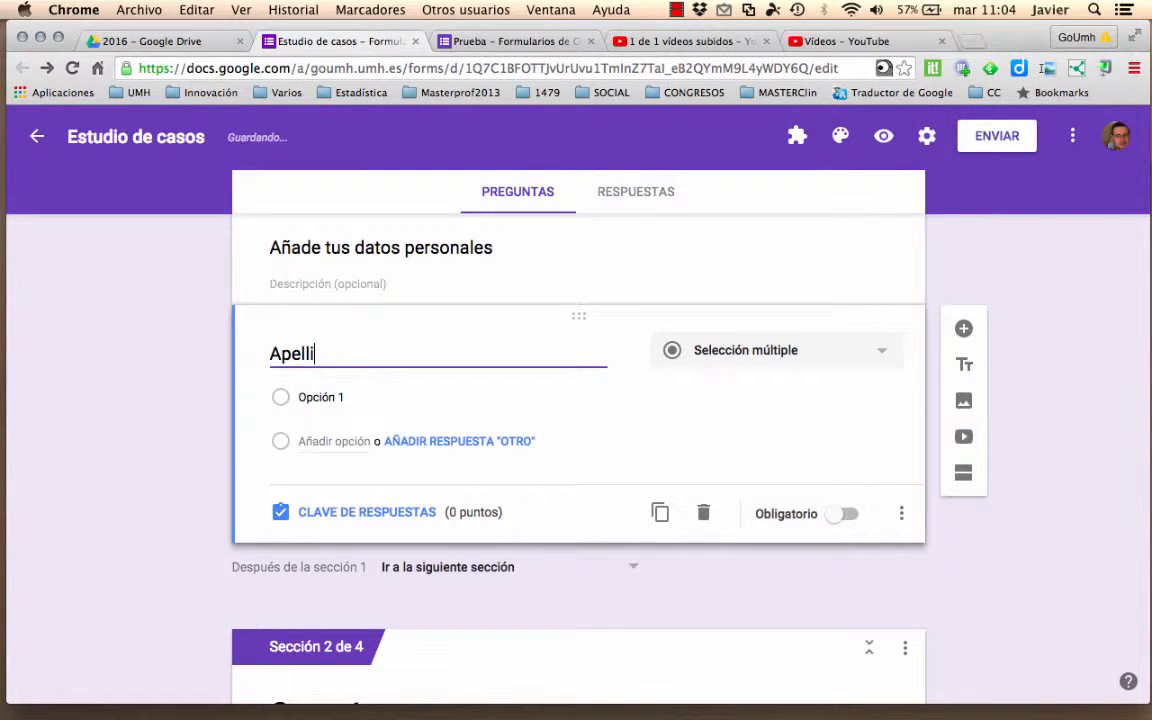
type("idos, Nombre")
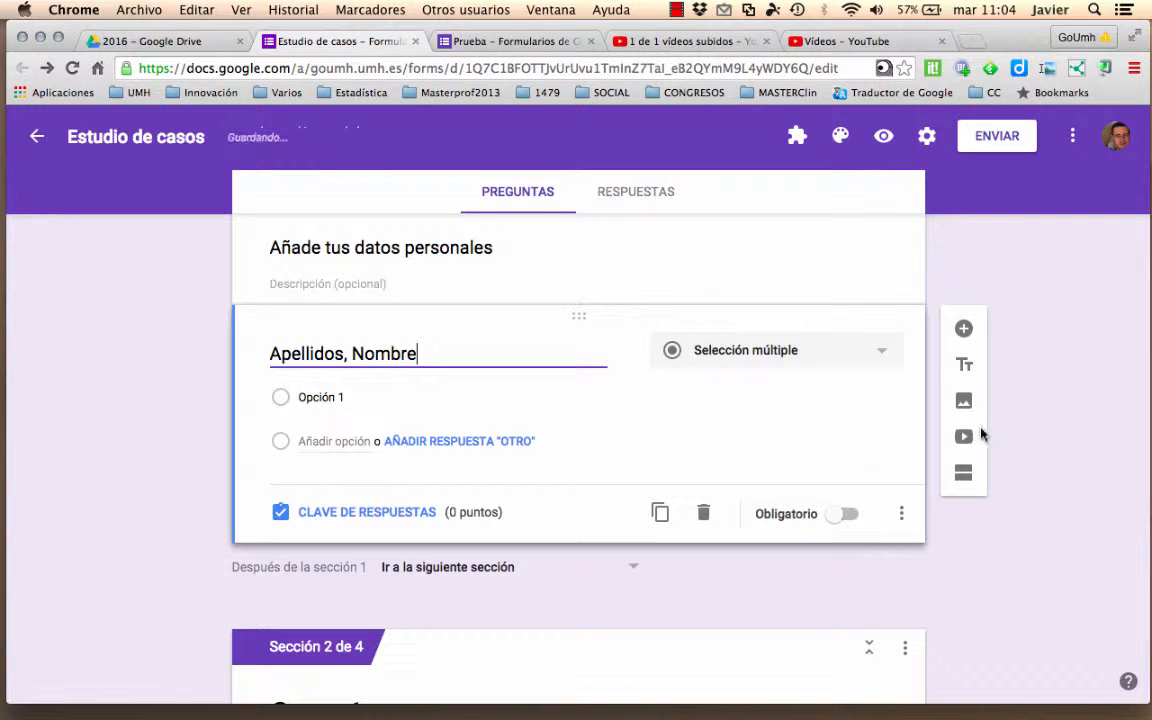
Set the "Apellidos, Nombre" question to the Respuesta corta type and make it required
left_click(880, 351)
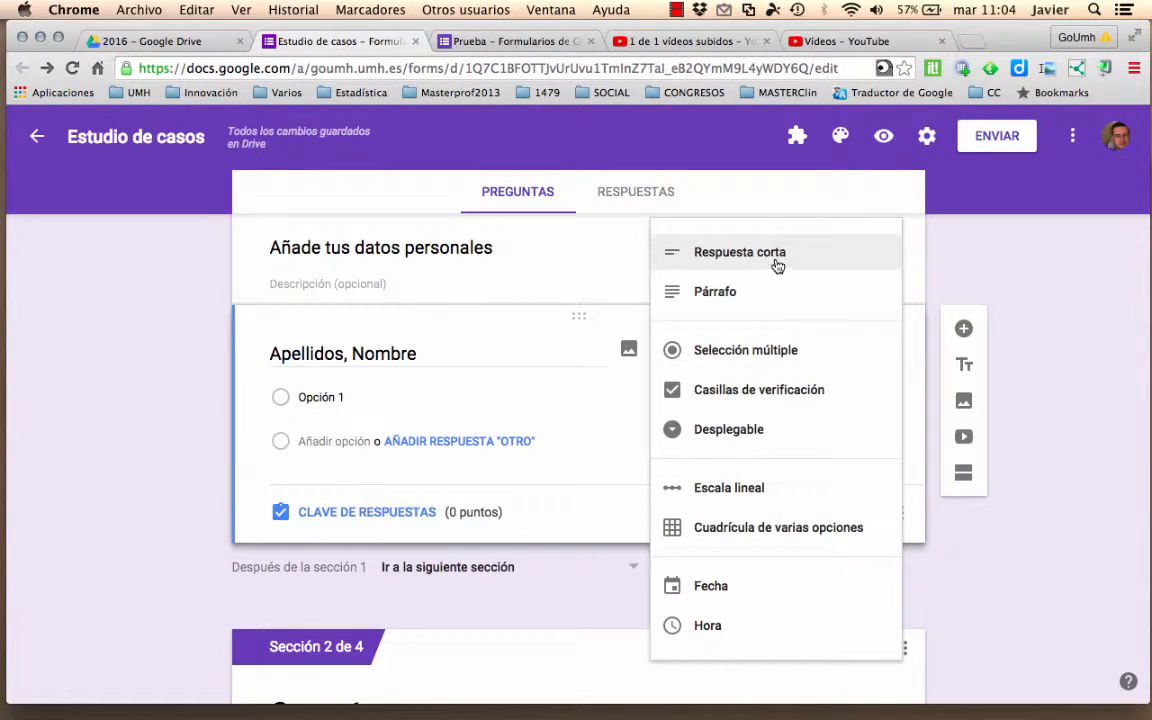
left_click(777, 260)
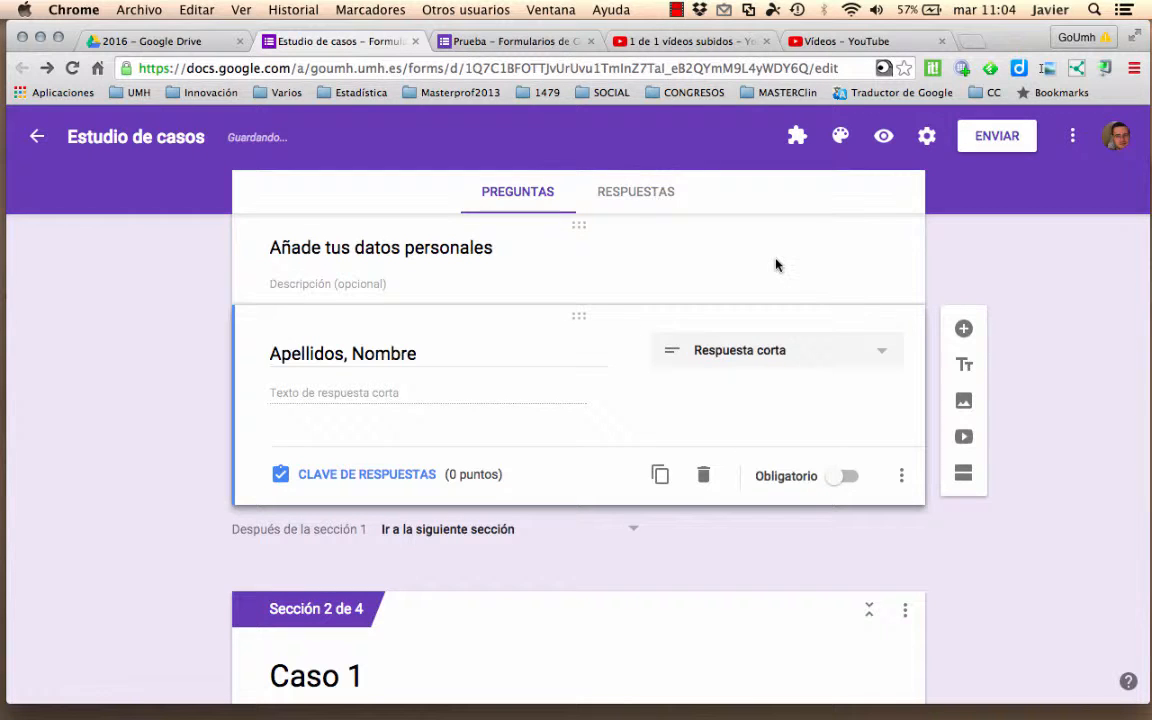
left_click(847, 478)
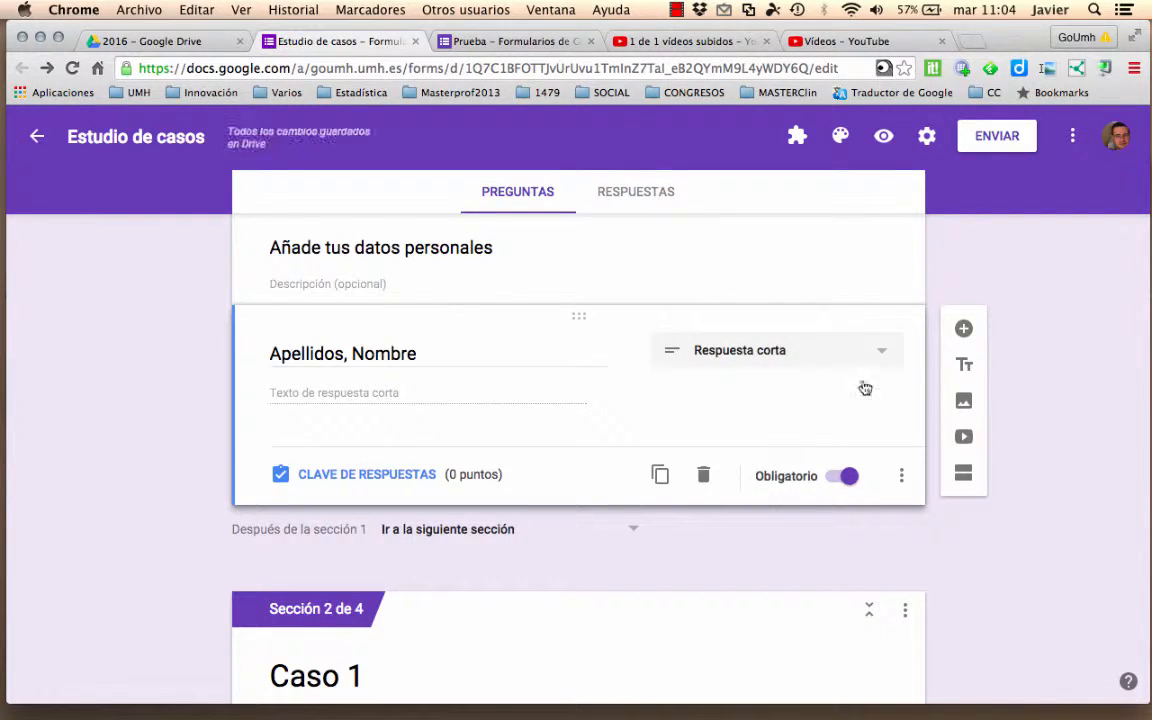
Add a required question titled "NIF" below "Apellidos, Nombre" and set its type to Párrafo
left_click(963, 329)
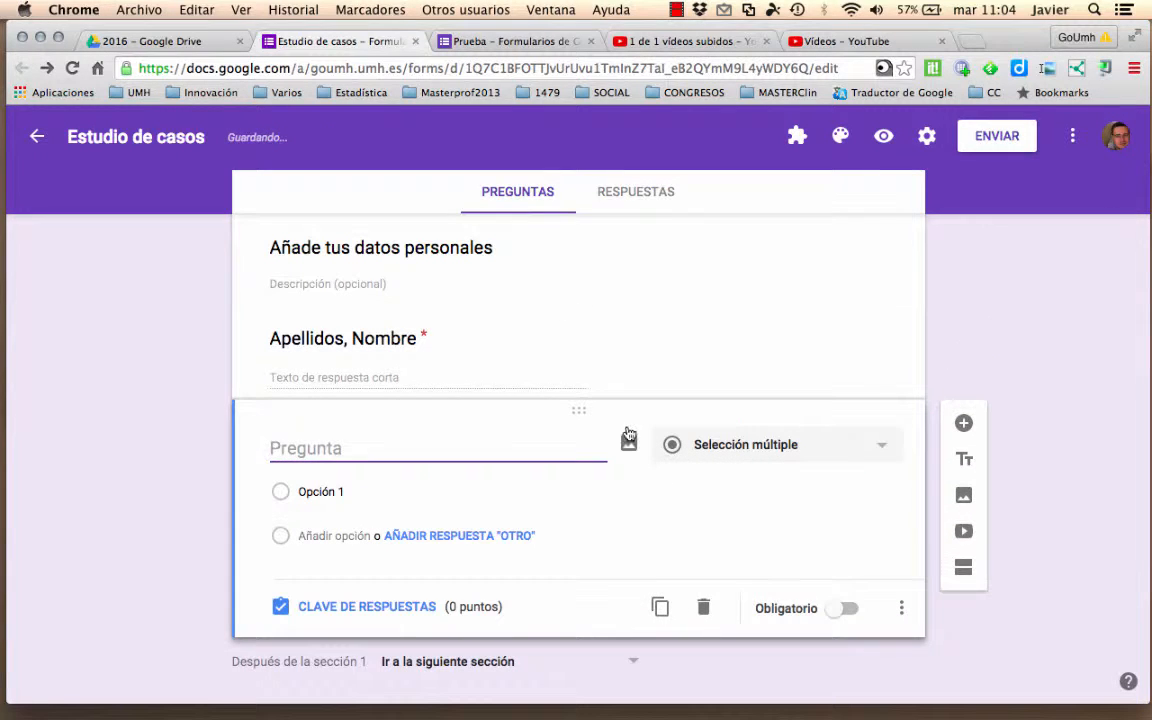
type("NIF")
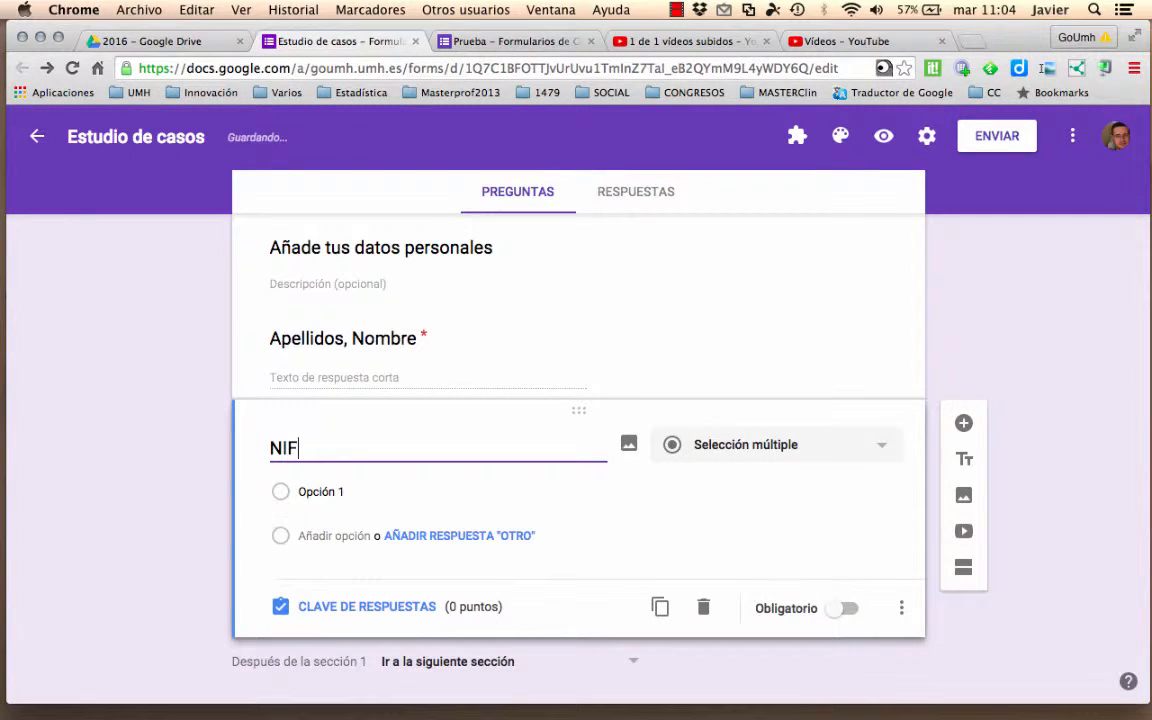
left_click(823, 445)
left_click(780, 484)
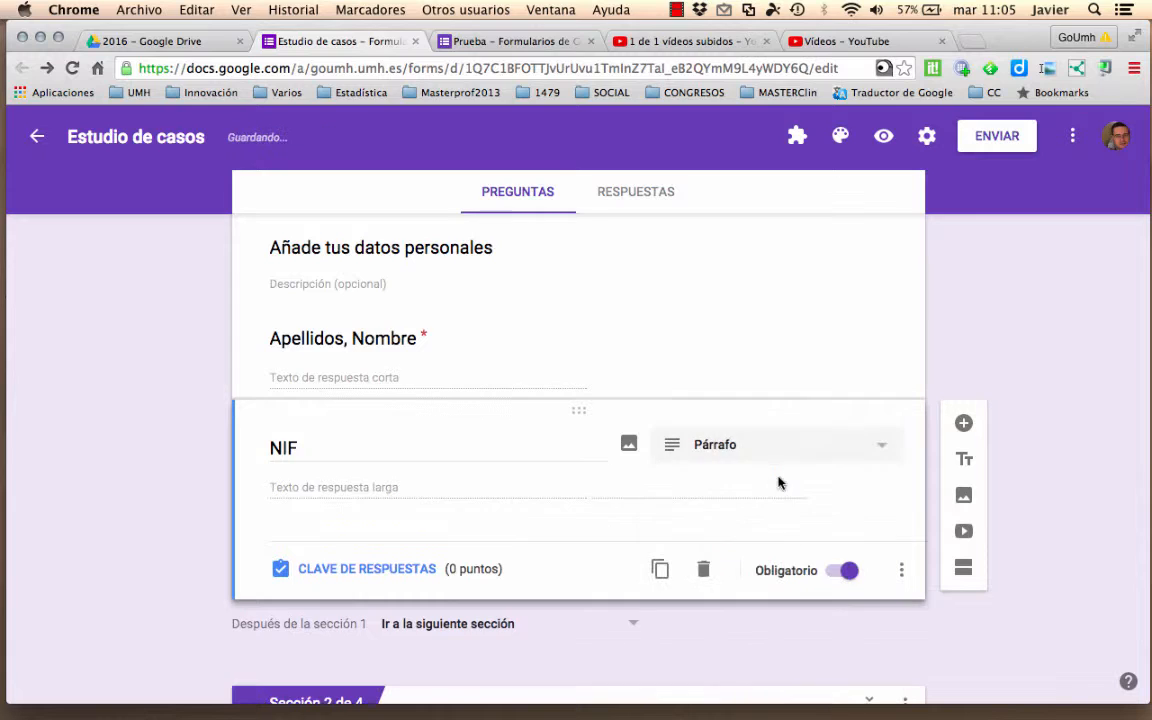
Add data validation to the NIF question, requiring a length with a minimum of 9 characters
left_click(901, 570)
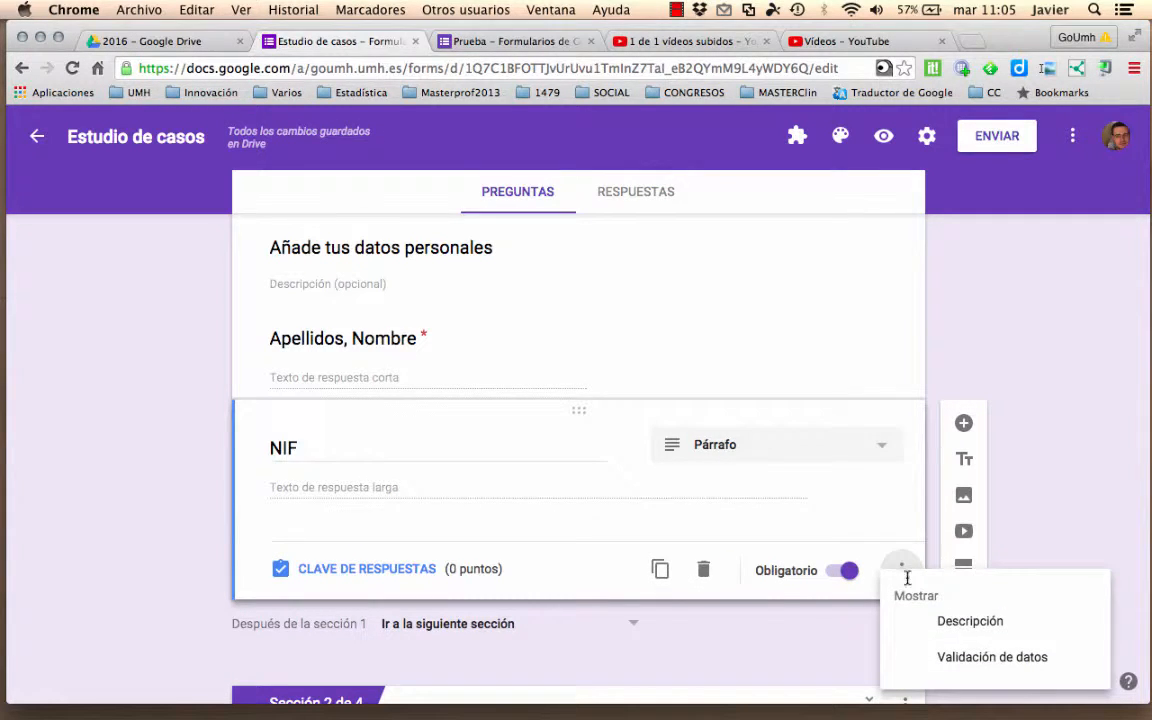
left_click(964, 659)
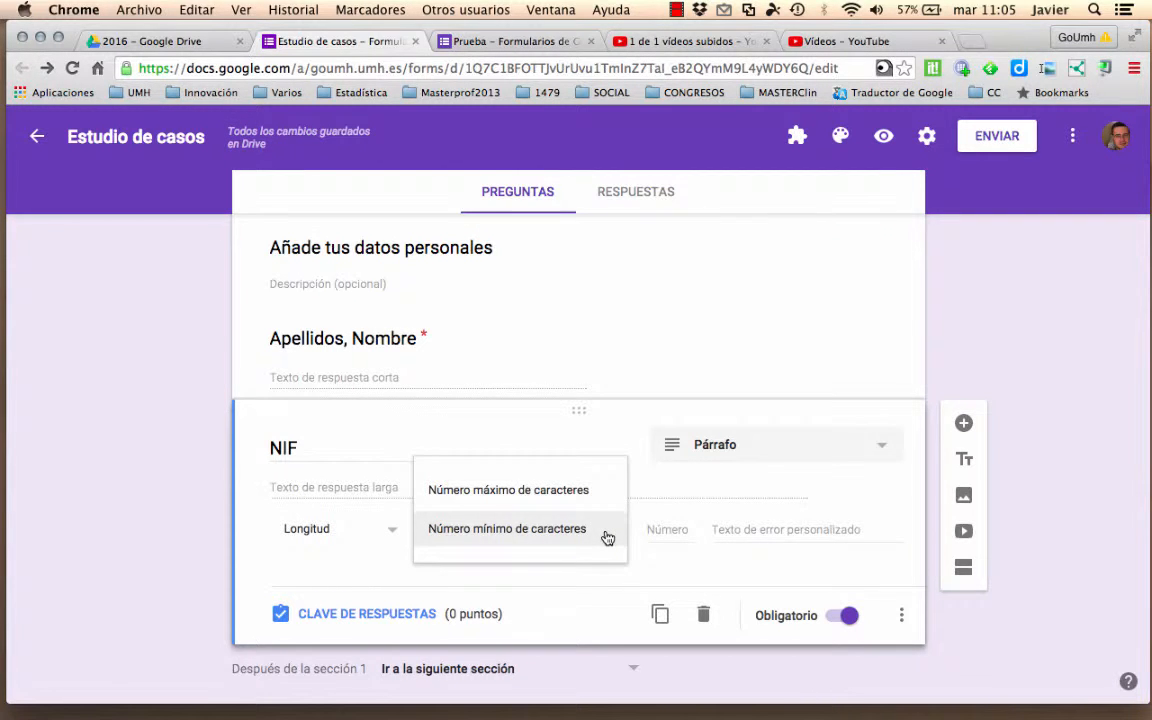
left_click(607, 535)
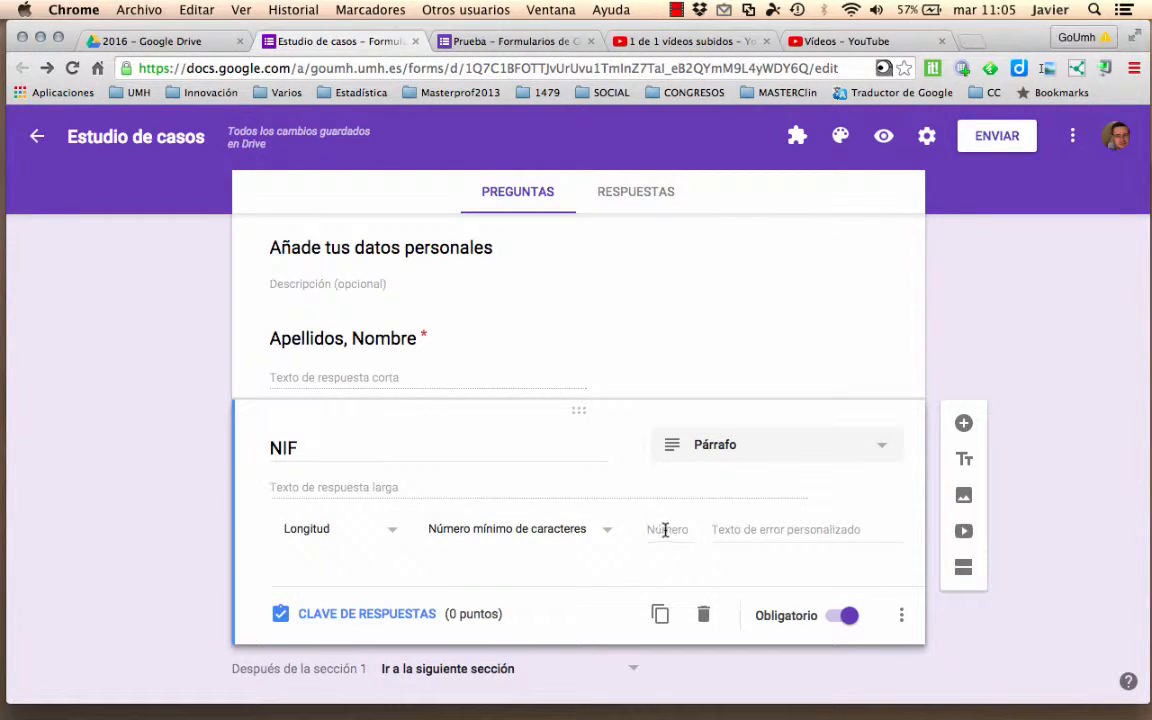
type("9")
Examine the navigation options after section 1 and review the personal data questions and the following sections
left_click(470, 668)
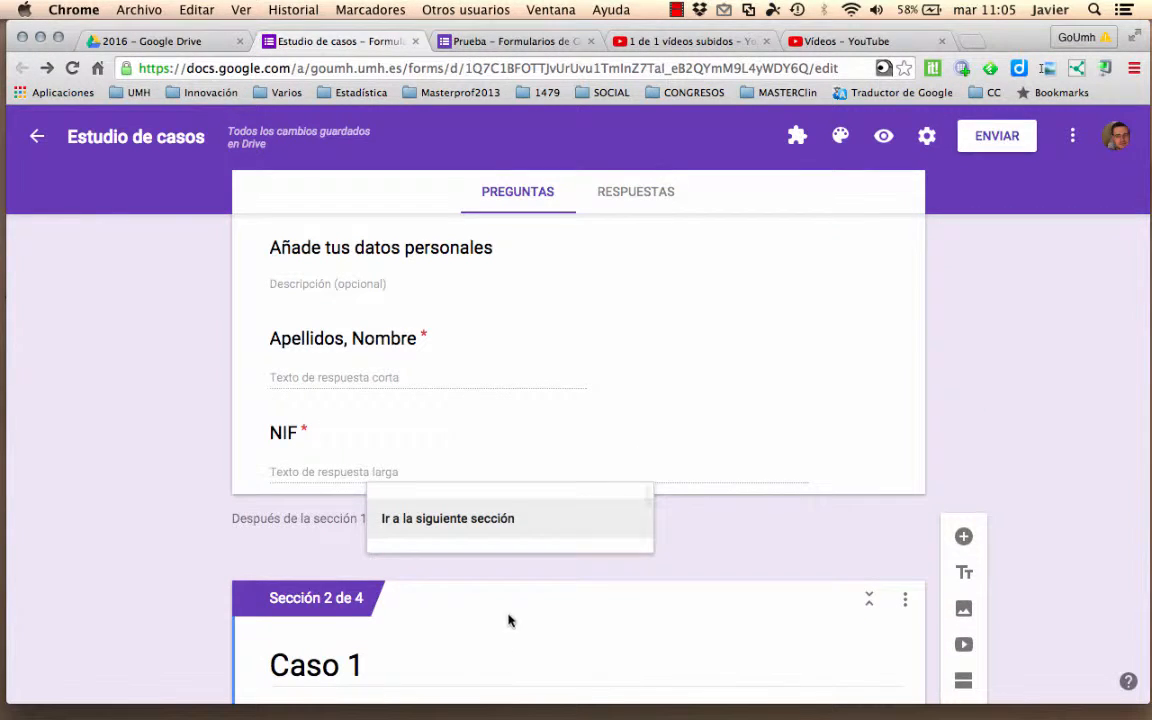
left_click(500, 534)
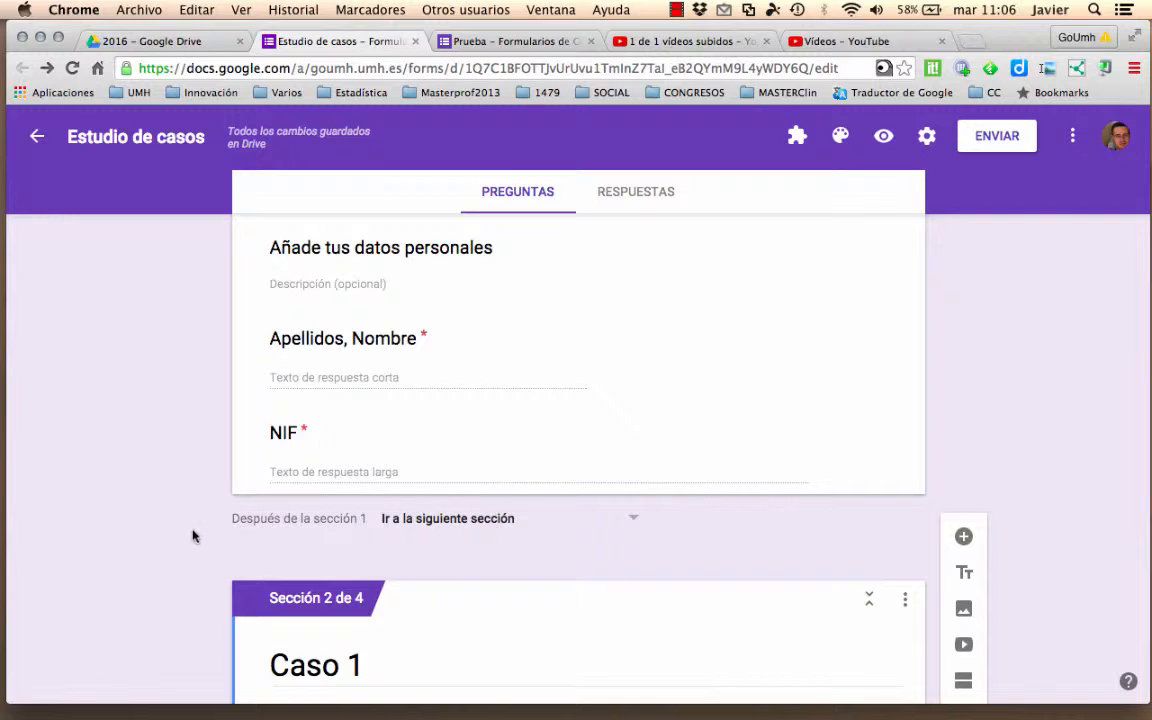
scroll(193, 536, "down", 5)
scroll(193, 536, "up", 3)
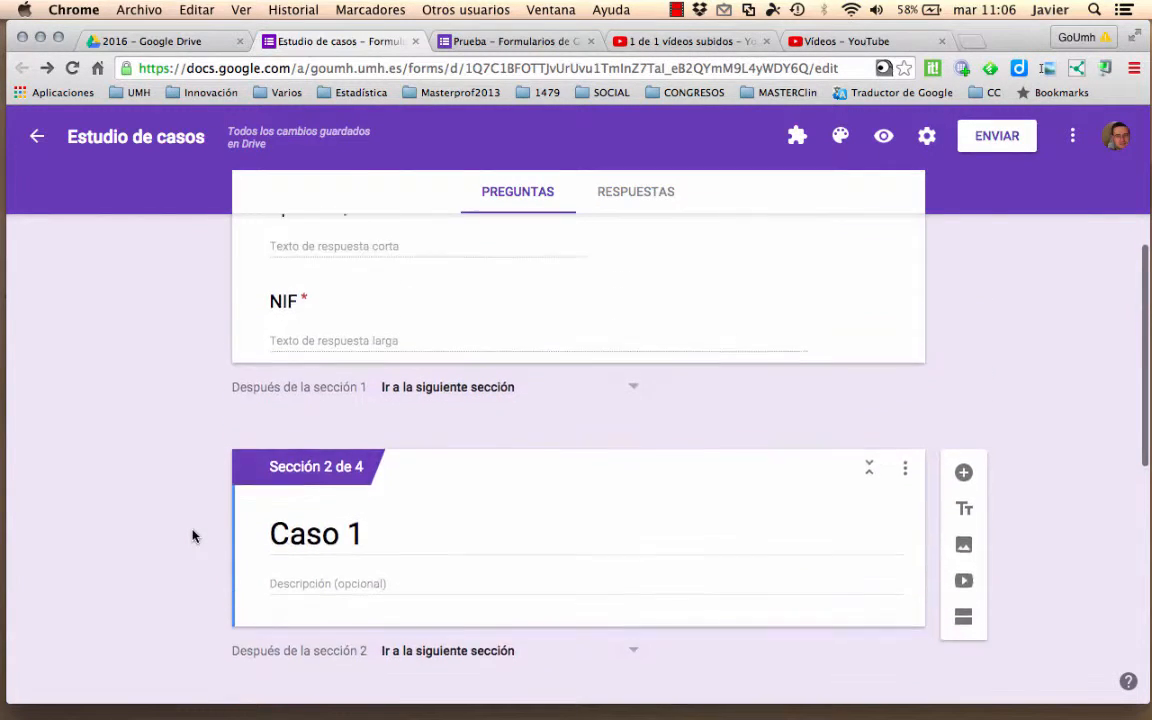
scroll(193, 536, "up", 4)
scroll(193, 536, "down", 1)
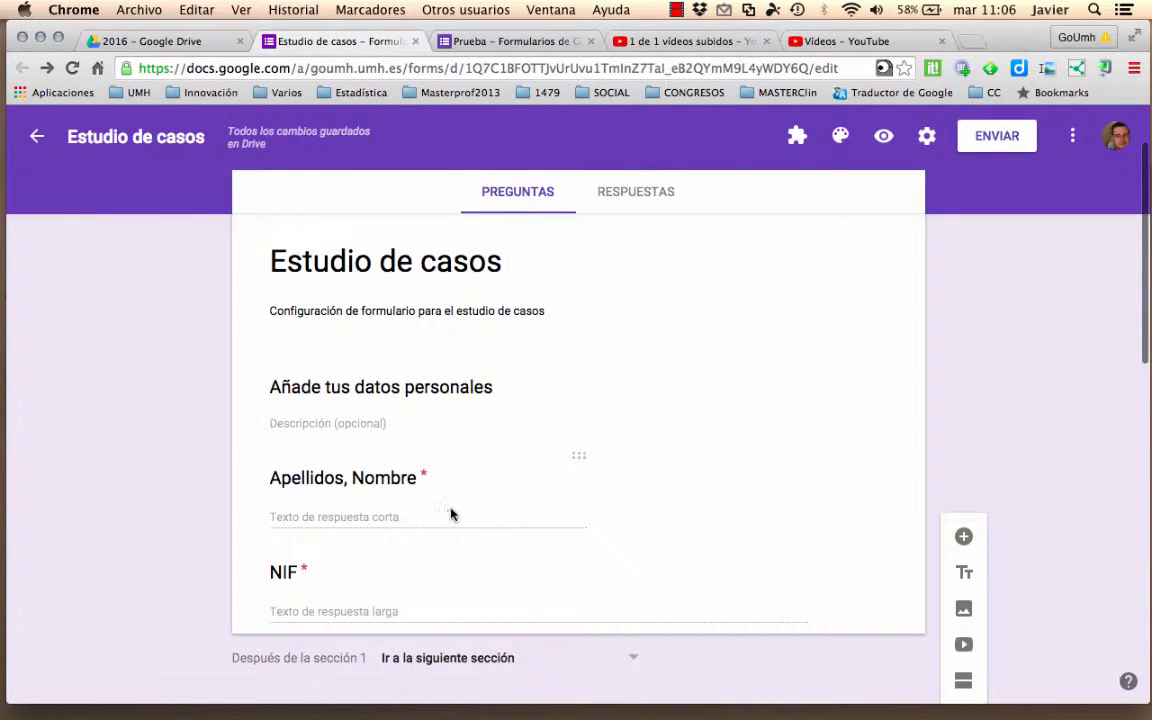
scroll(147, 509, "down", 5)
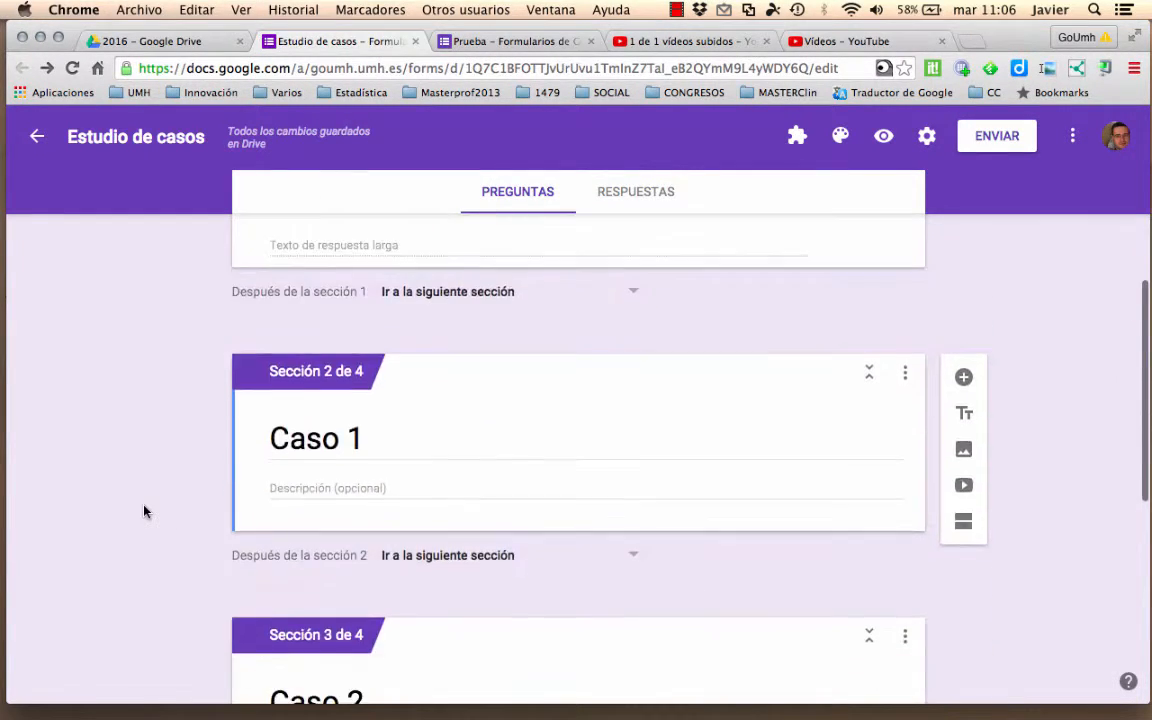
Add a multiple-choice question titled "P1" to the Caso 1 section with "R1" as its first option
left_click(962, 378)
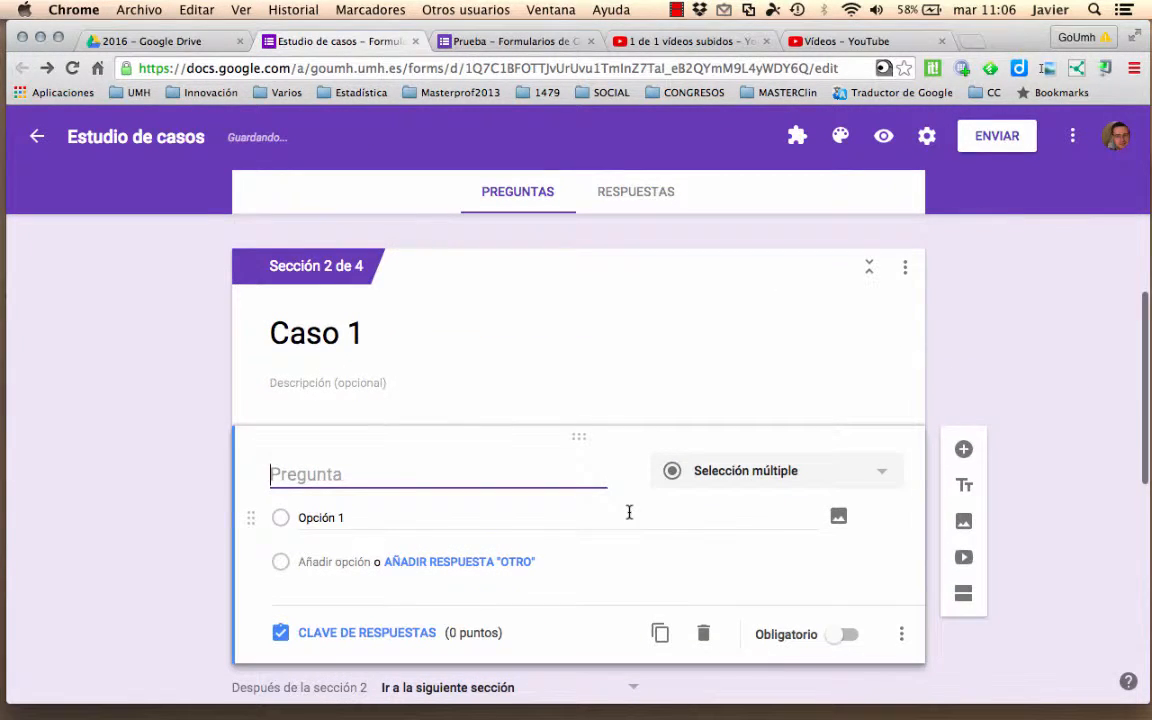
type("P1")
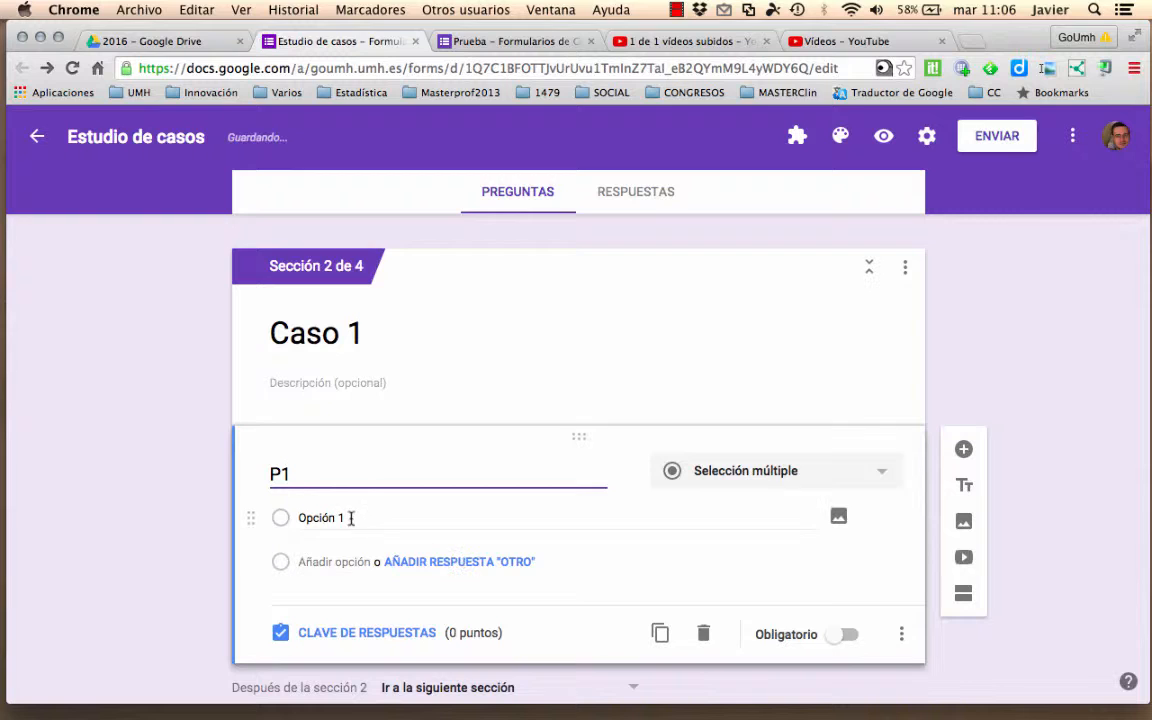
left_click(351, 518)
type("R1")
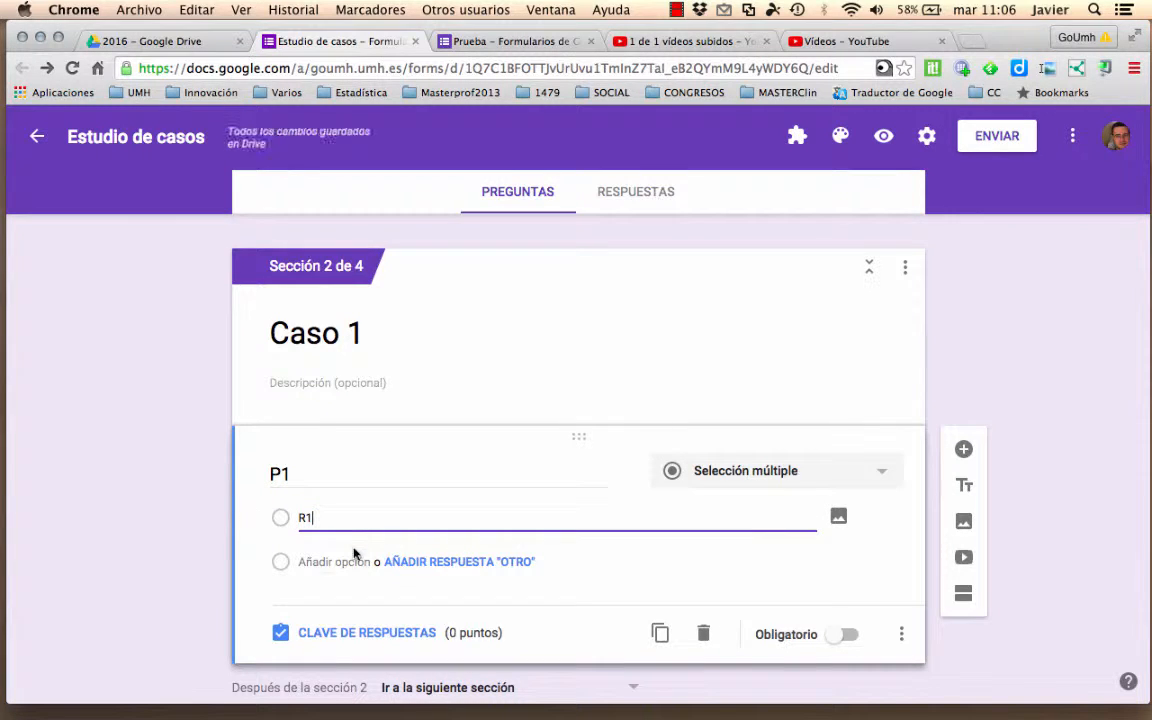
Add the answer options "R2", "R3" and "Dejar en blanco" to question P1
left_click(339, 561)
type("R2")
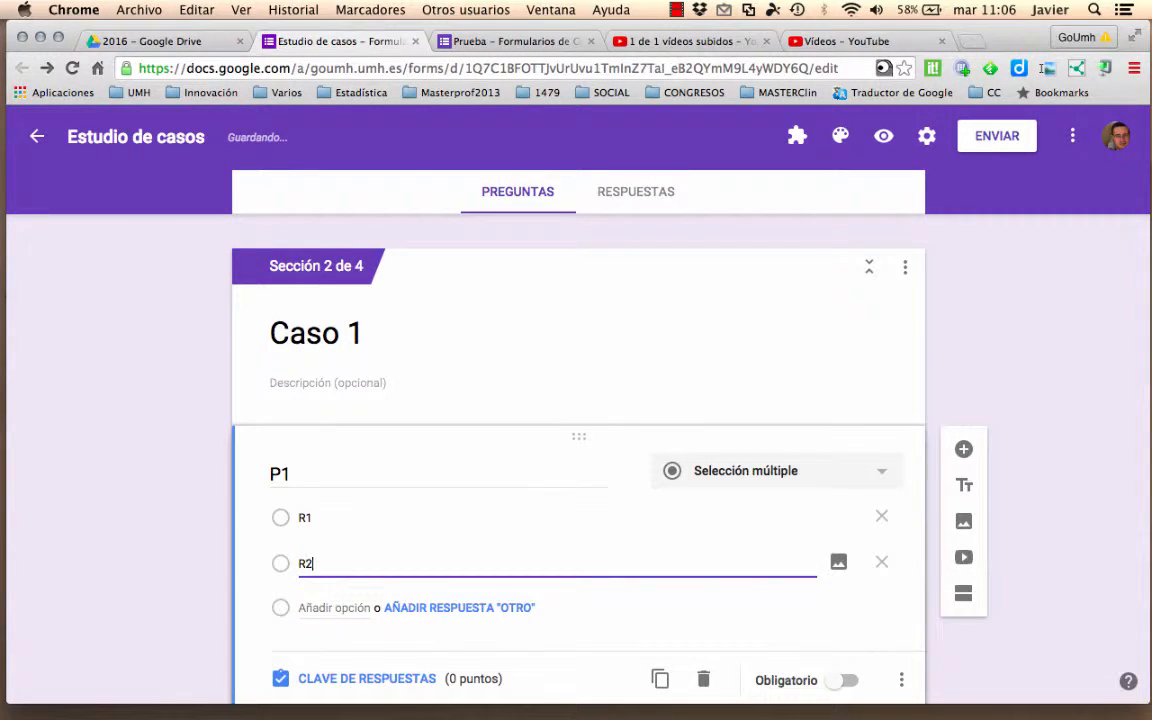
left_click(341, 607)
type("R3")
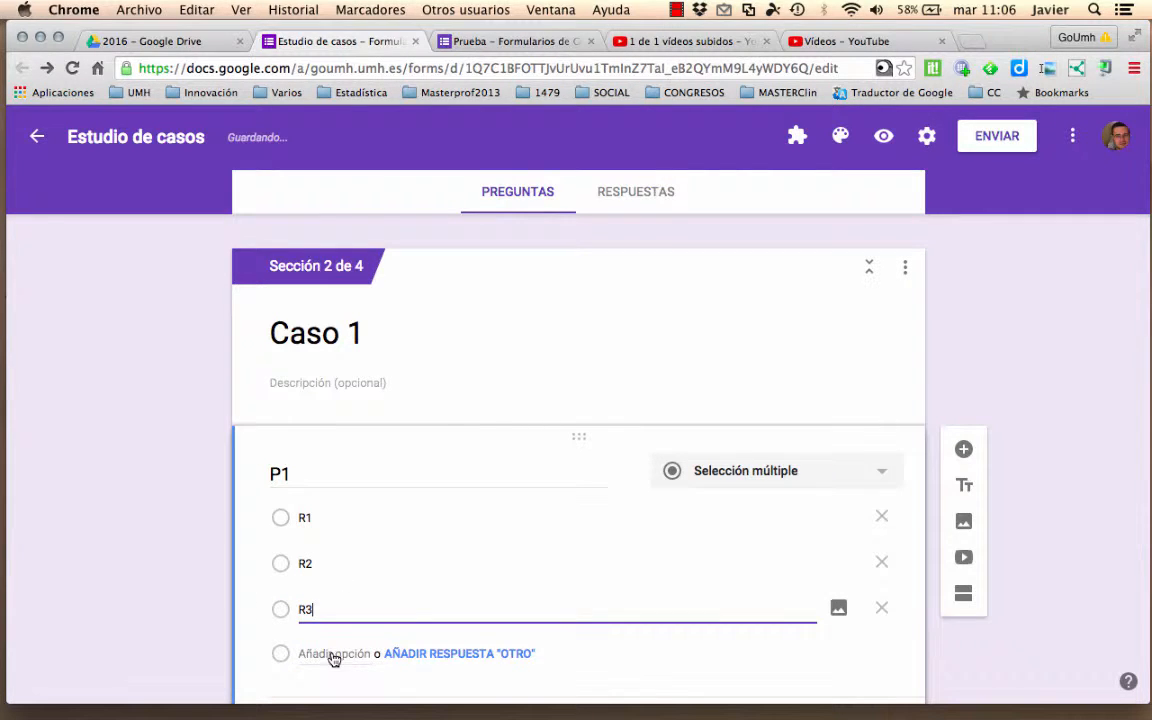
left_click(334, 657)
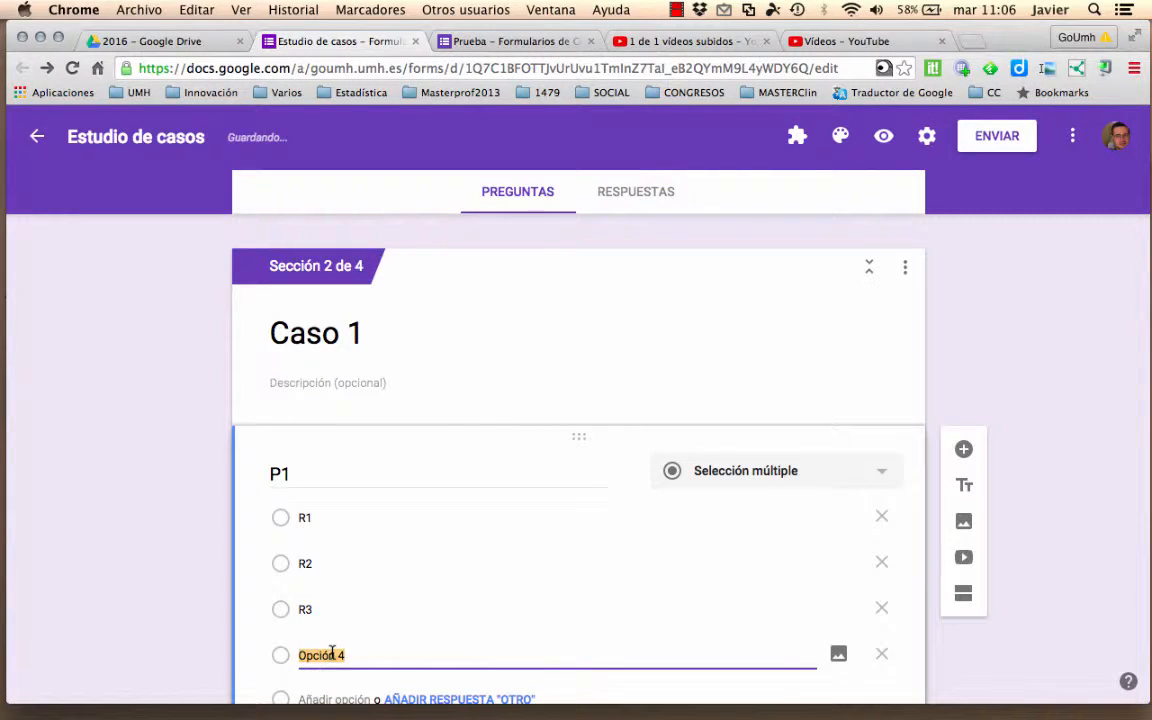
type("Dejar en blanco")
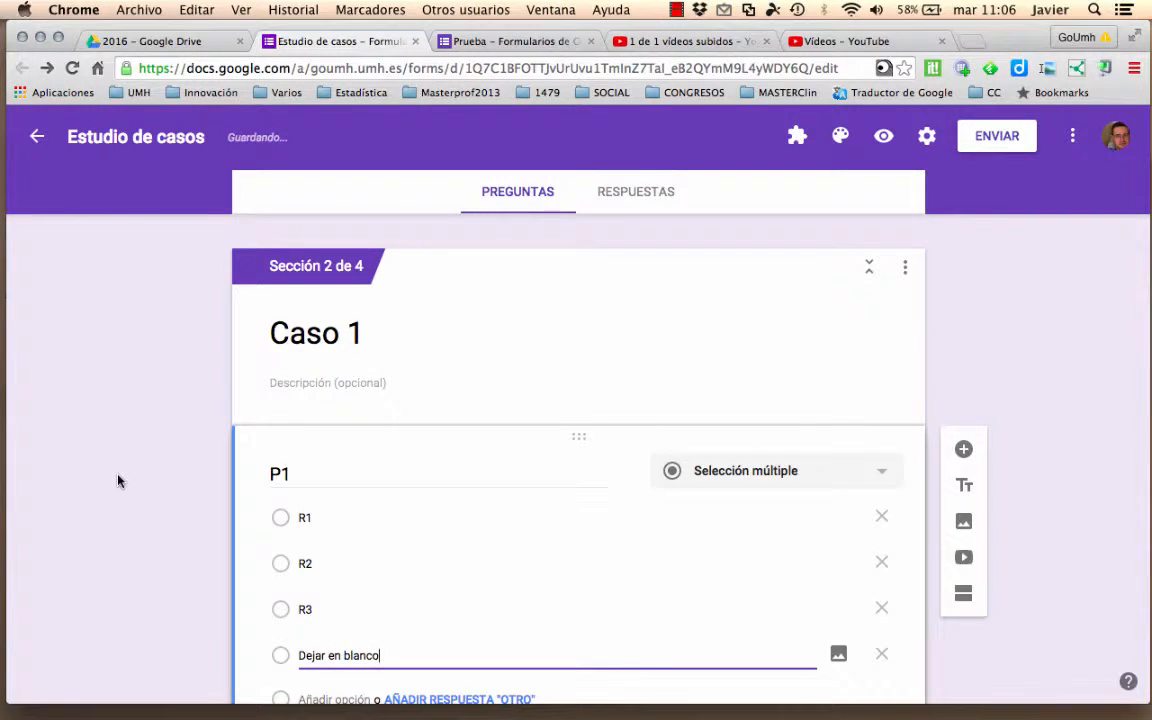
scroll(117, 481, "down", 2)
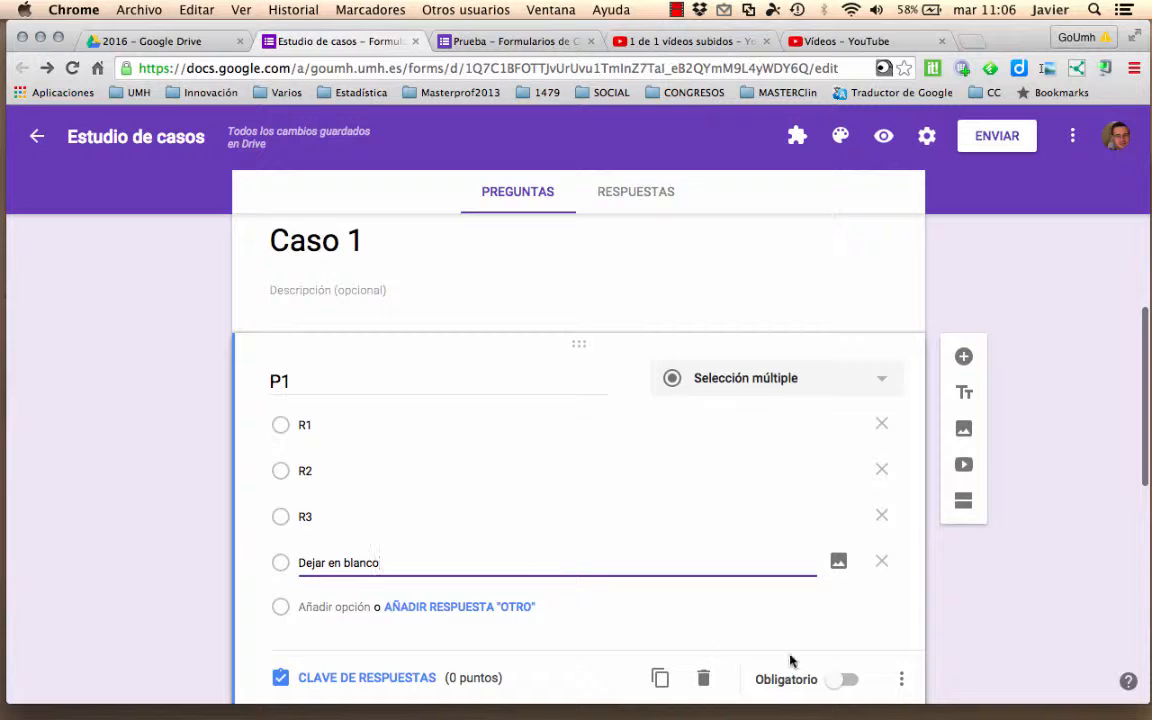
Make question P1 in the Caso 1 section required and duplicate it, titling the copy "P2"
left_click(846, 679)
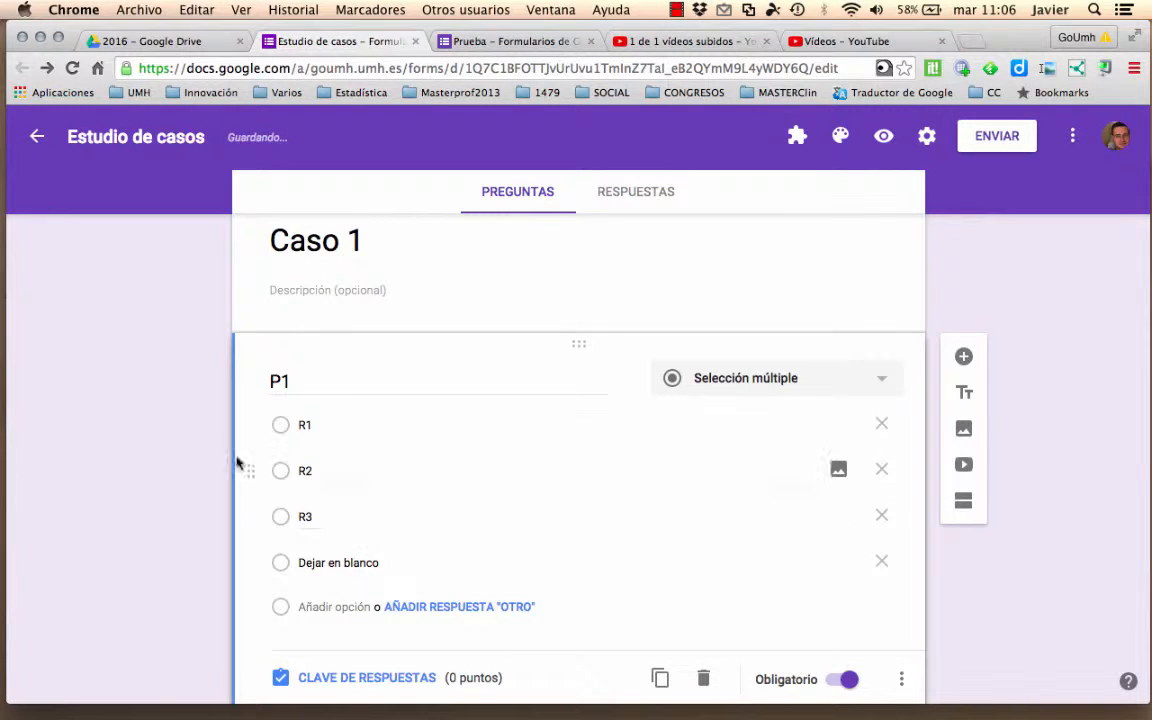
scroll(157, 440, "down", 2)
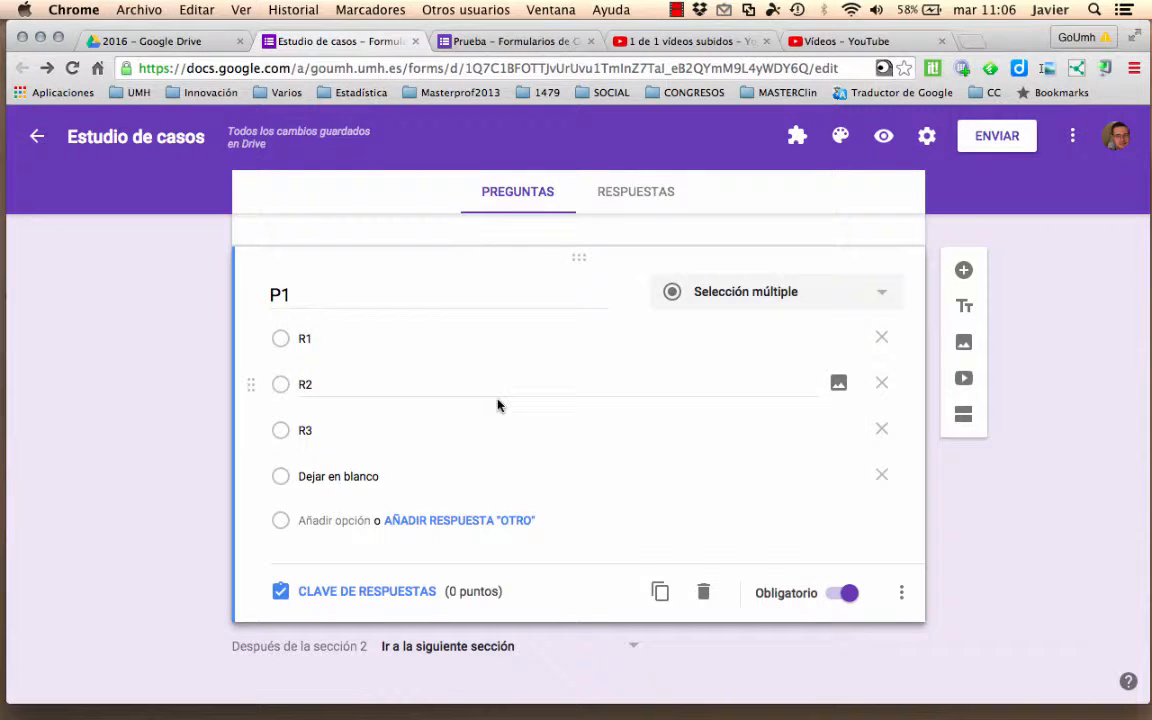
left_click(660, 591)
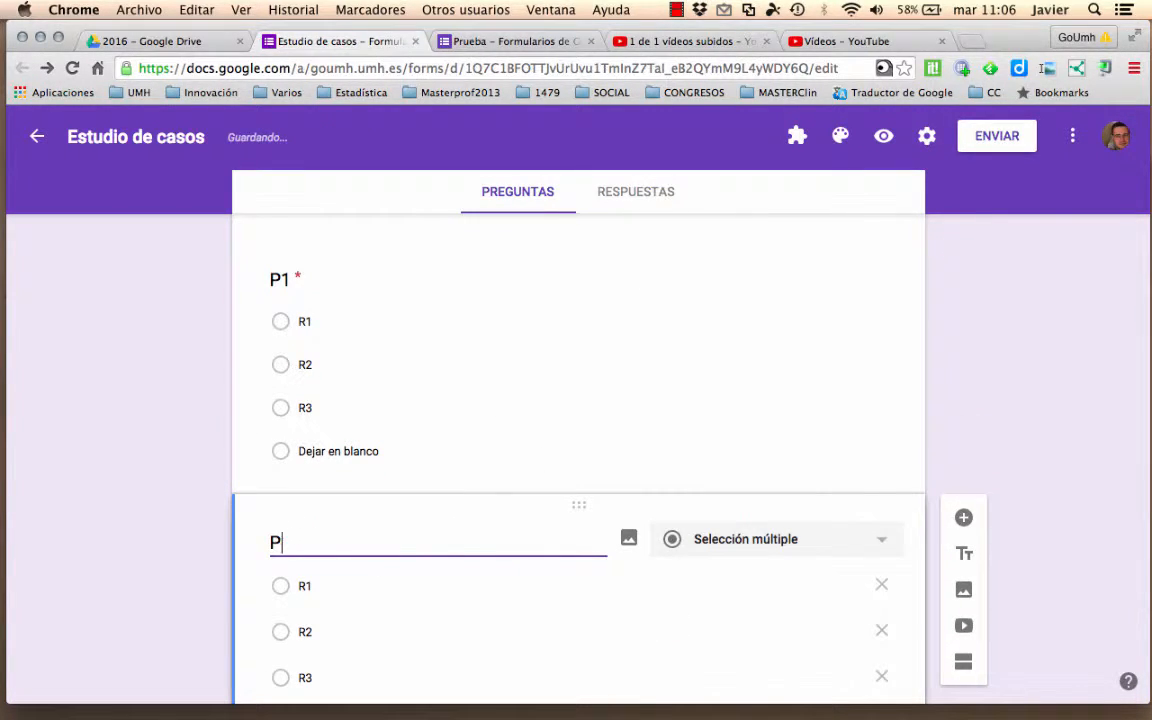
type("2")
Add a multiple-choice question titled "P1" to the Caso 2 section with "R1" as its first option
scroll(128, 484, "down", 5)
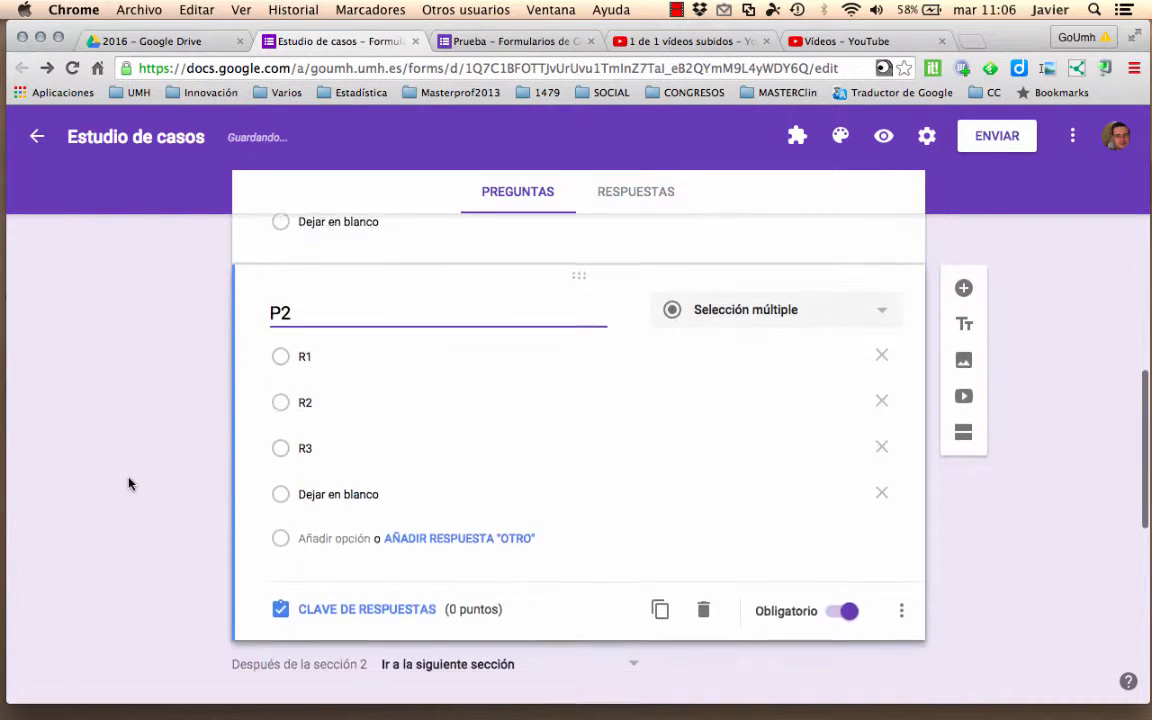
scroll(128, 484, "down", 2)
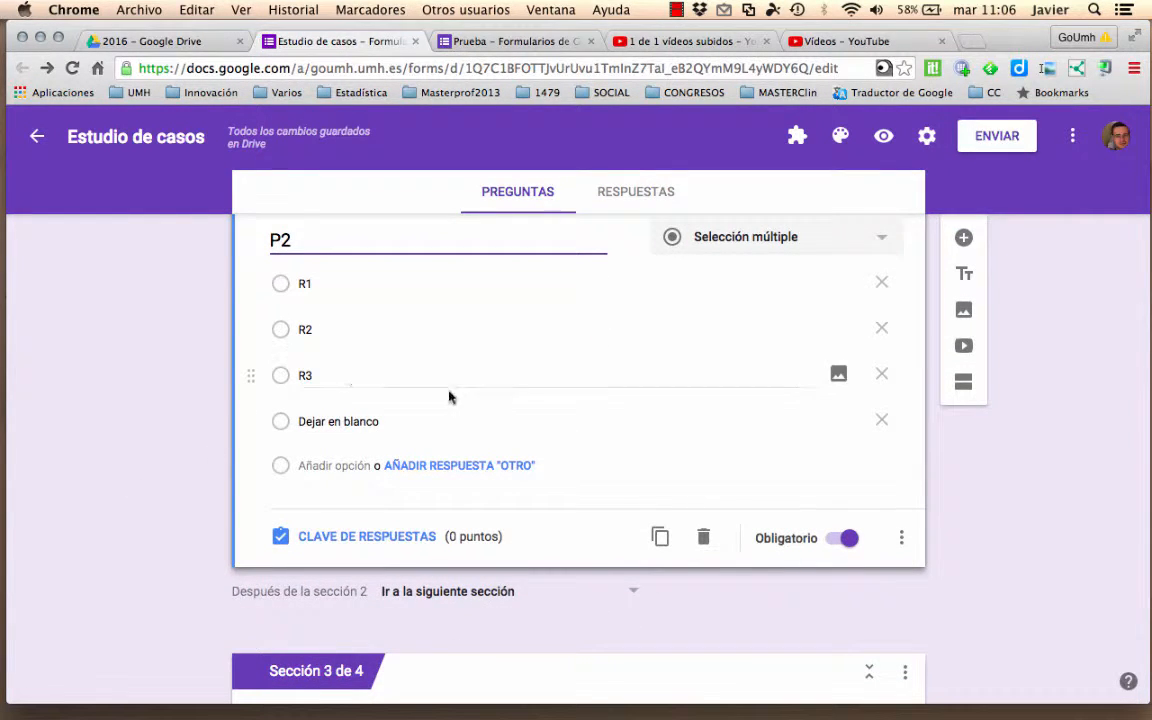
scroll(193, 378, "down", 5)
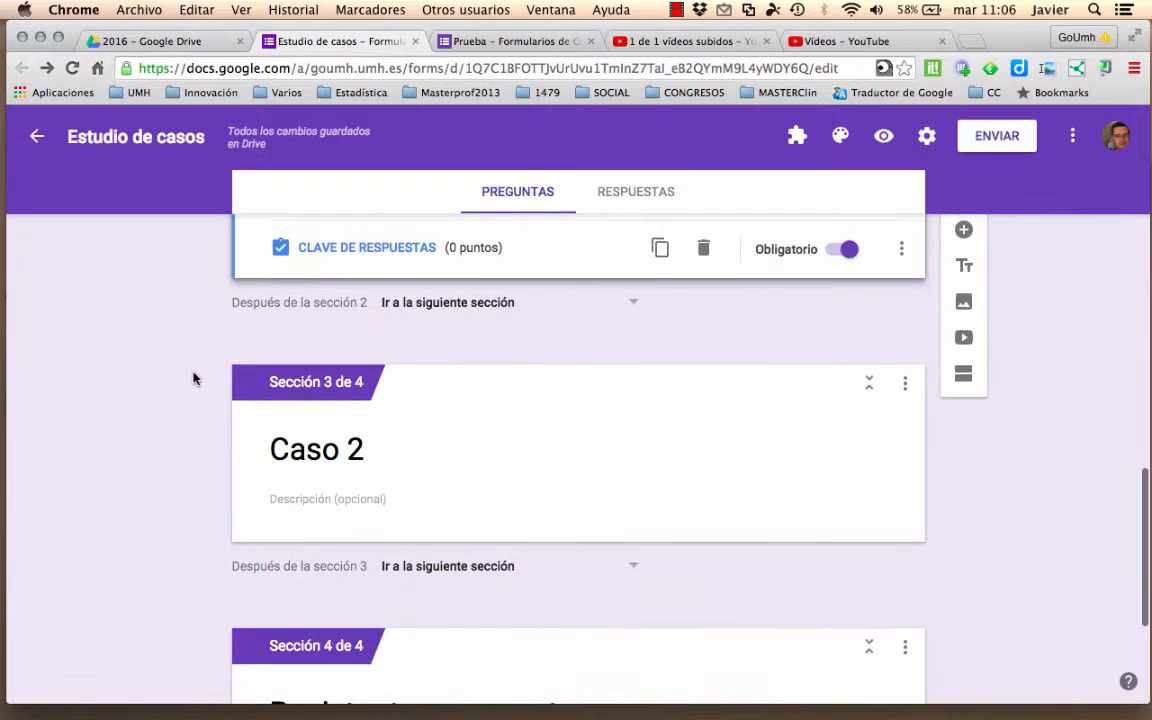
left_click(427, 497)
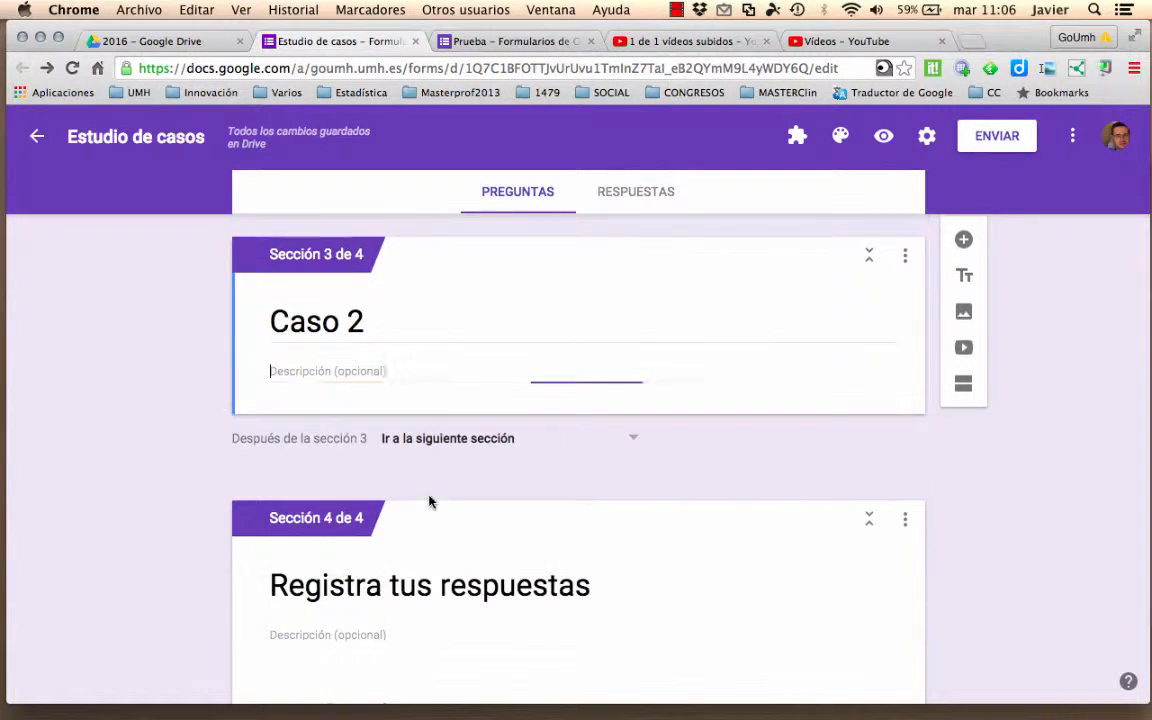
left_click(963, 260)
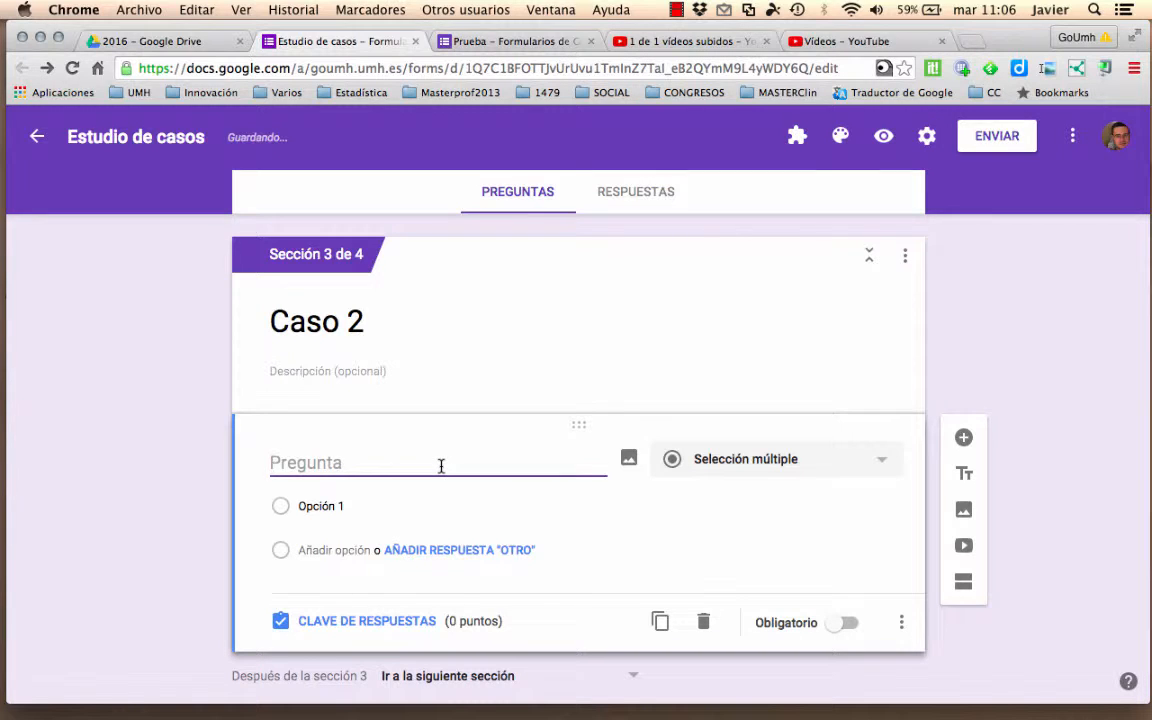
type("P1")
left_click(373, 505)
type("R1")
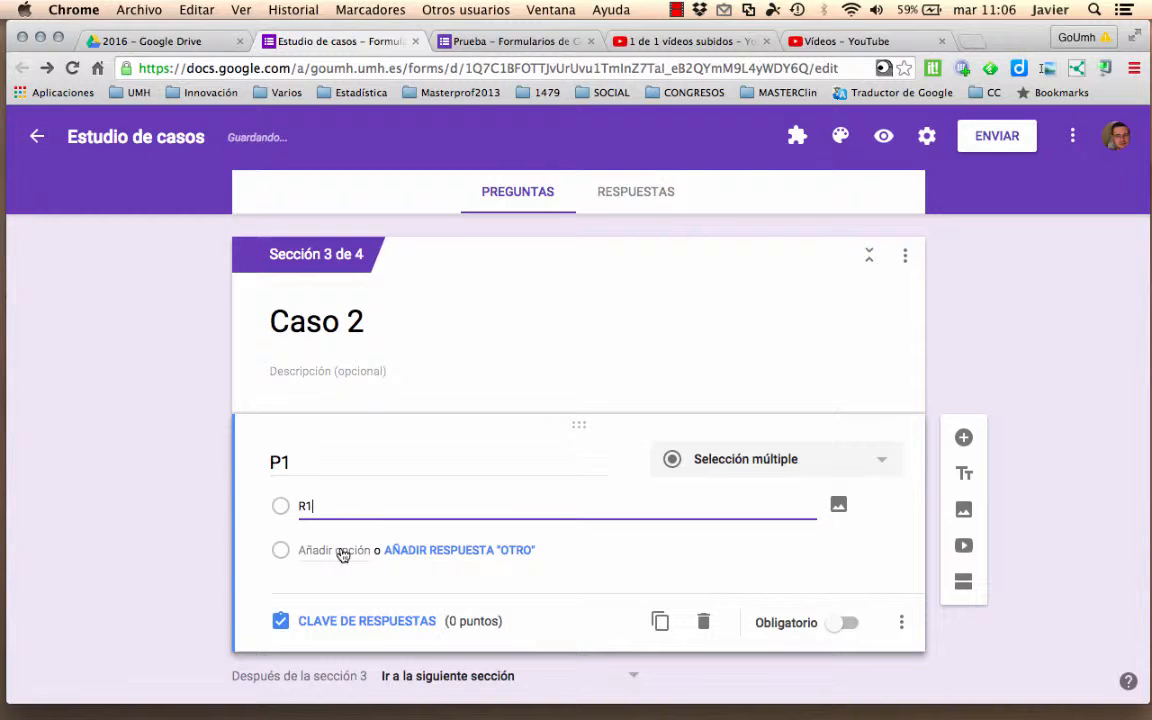
Add the options "R2", "R3" and "Dejar en blanco" to question P1 of the Caso 2 section
left_click(342, 551)
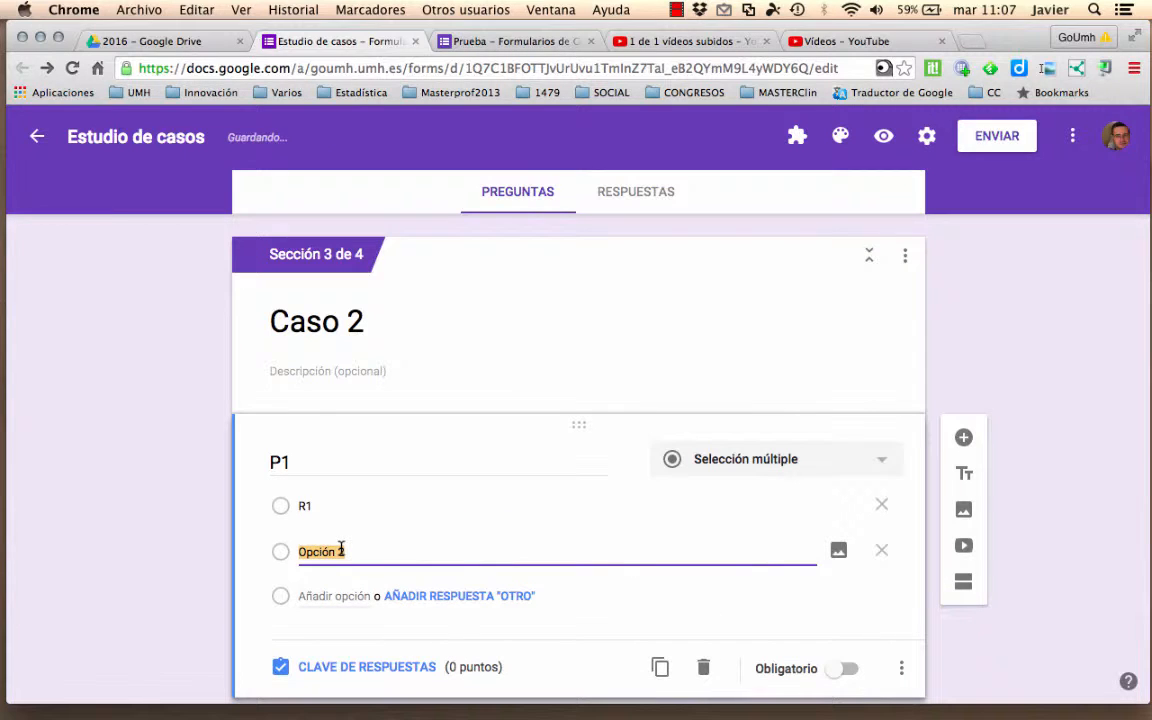
type("R2")
key("Return")
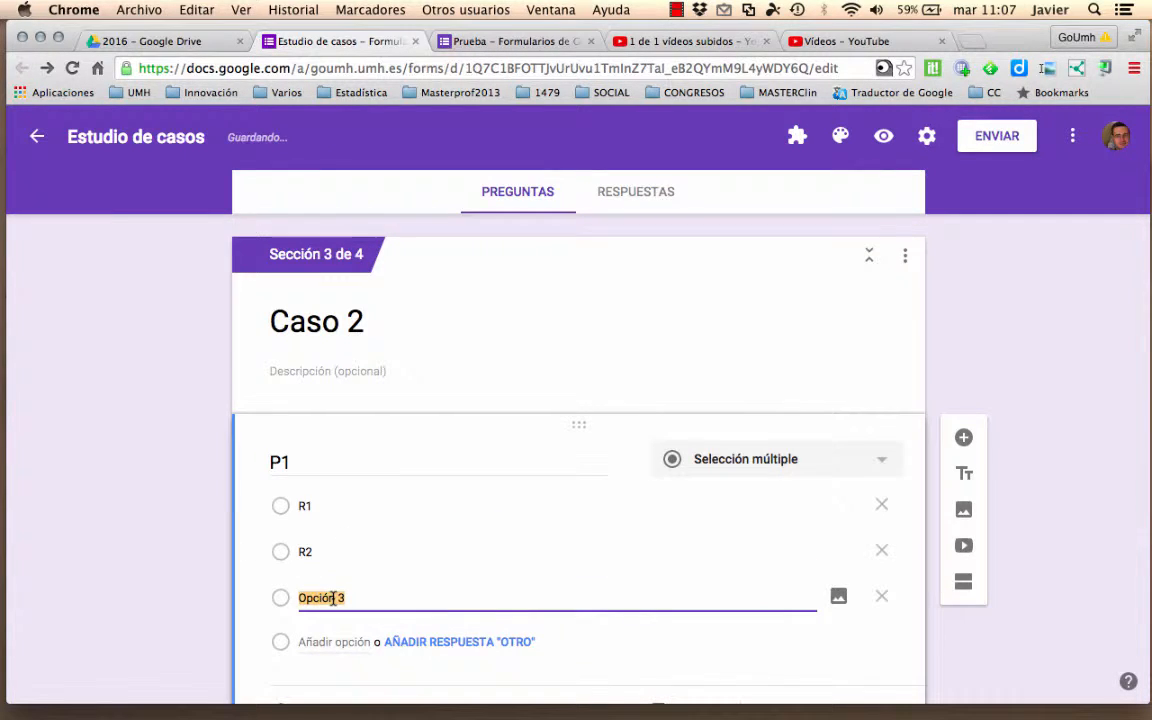
type("R3")
left_click(329, 643)
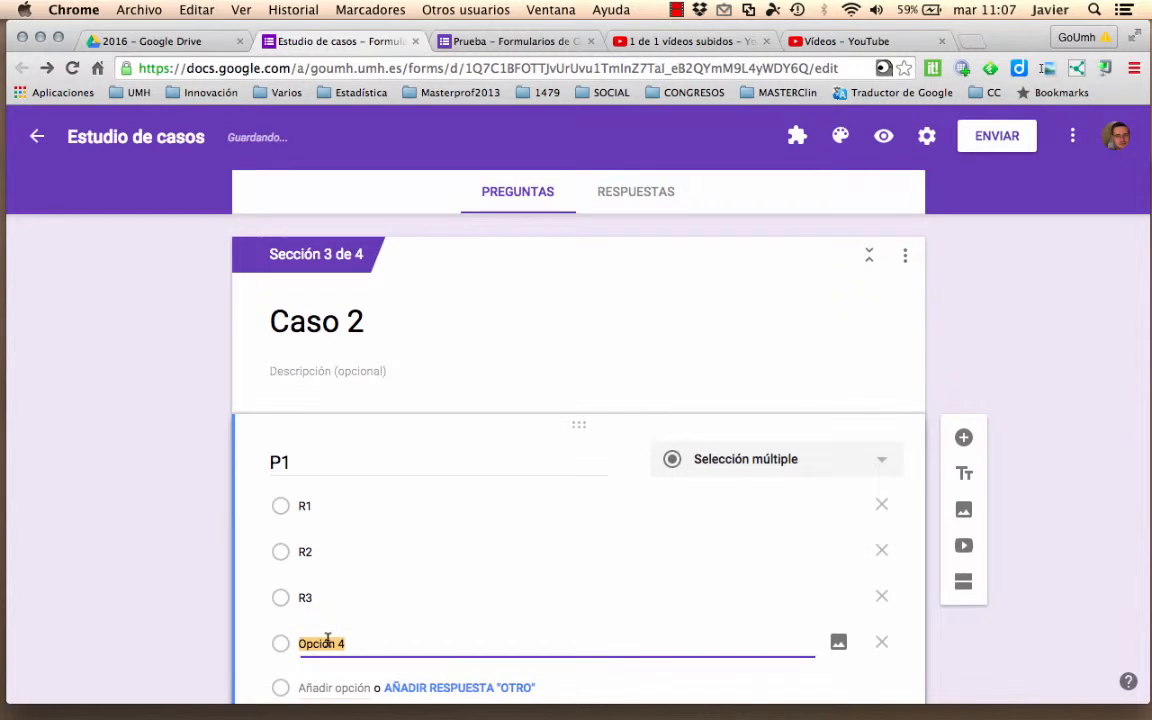
type("Dejar en")
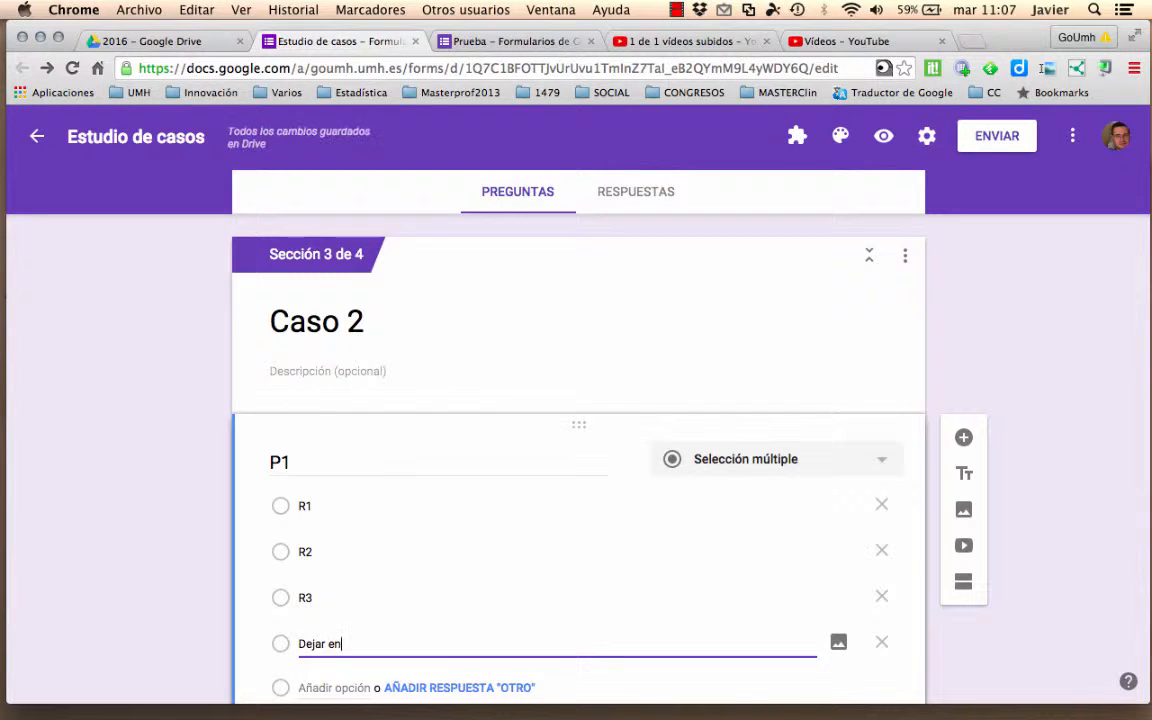
type(" blanco")
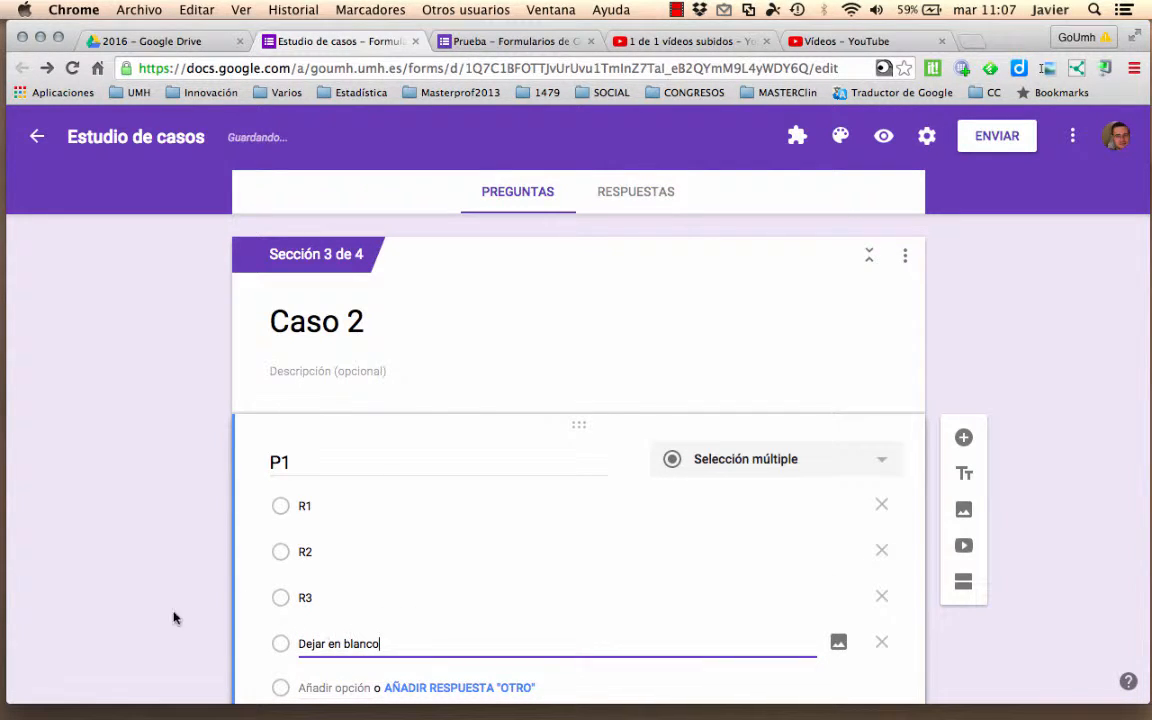
Make question P1 in the Caso 2 section required and duplicate it
scroll(133, 540, "down", 3)
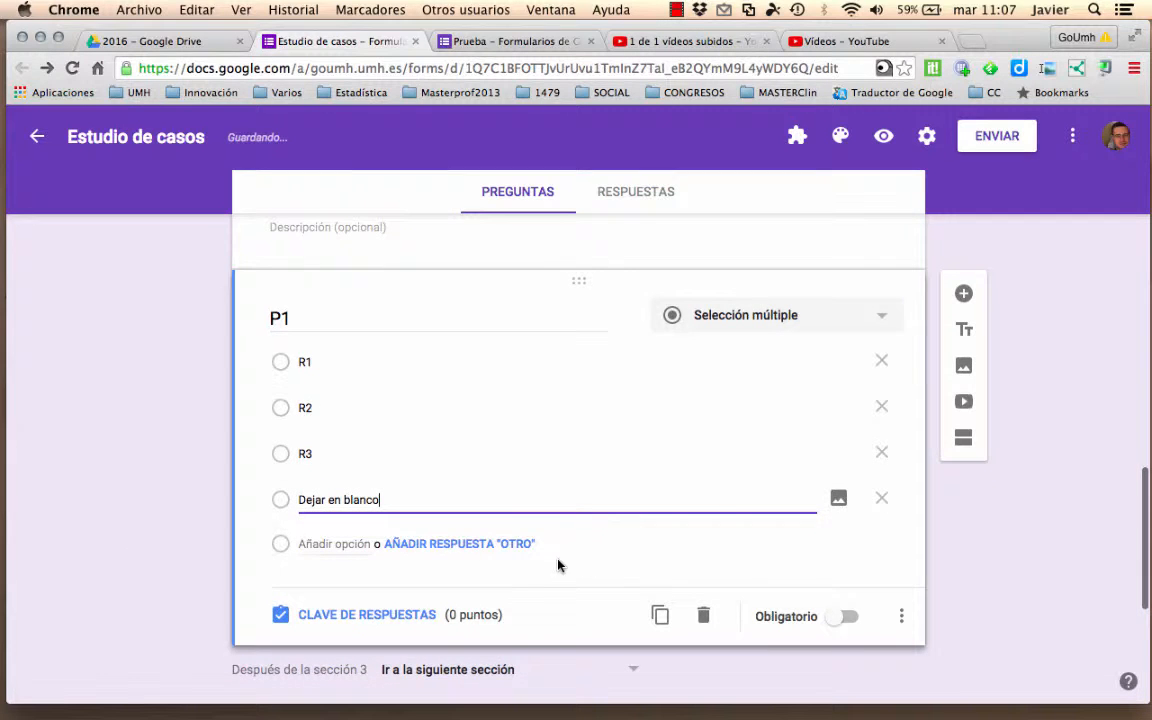
left_click(846, 617)
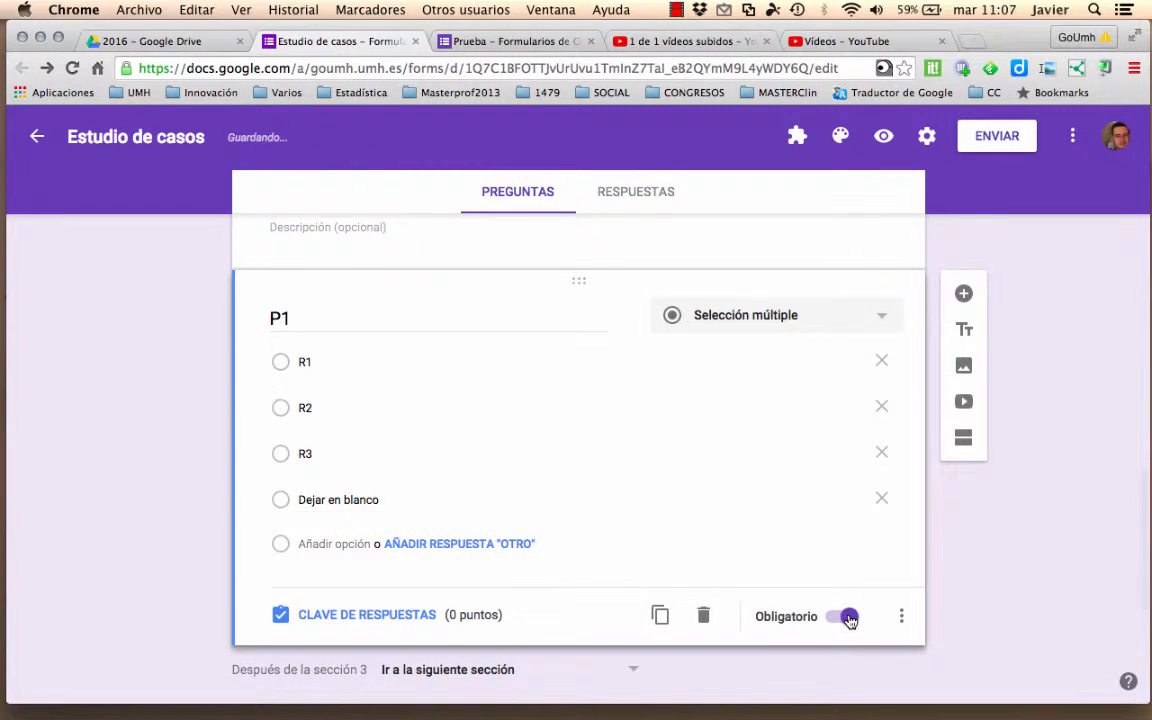
left_click(660, 615)
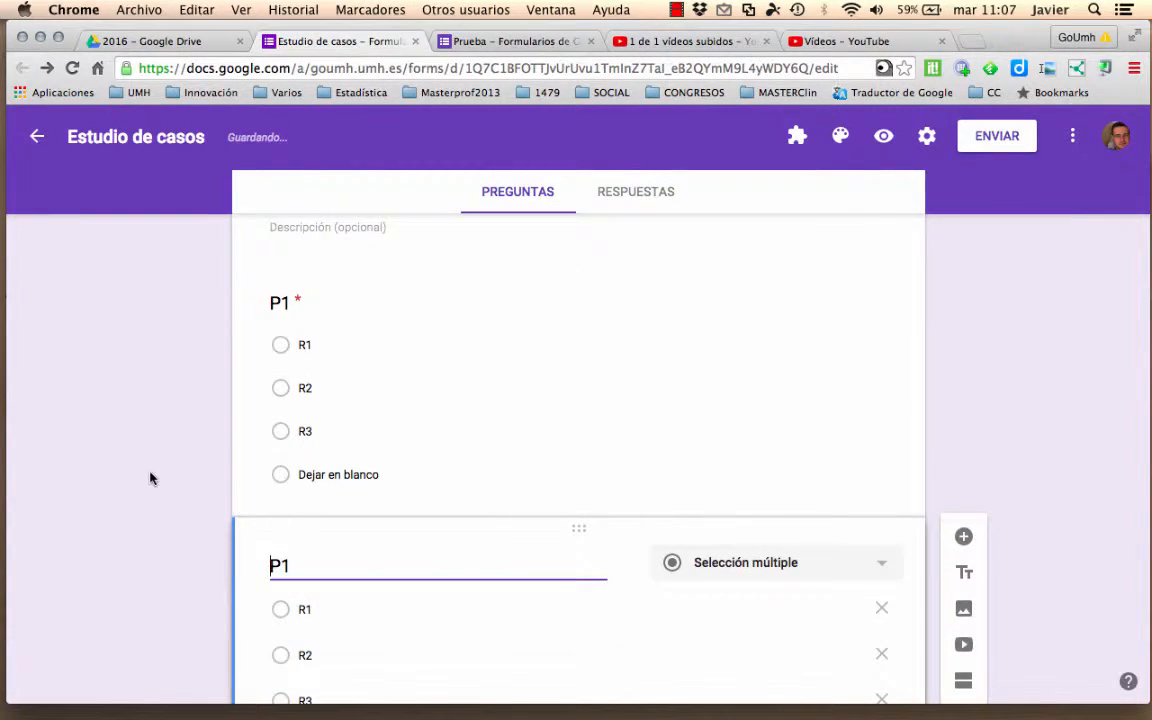
Delete the untitled question from the "Registra tus respuestas" section
scroll(150, 478, "down", 5)
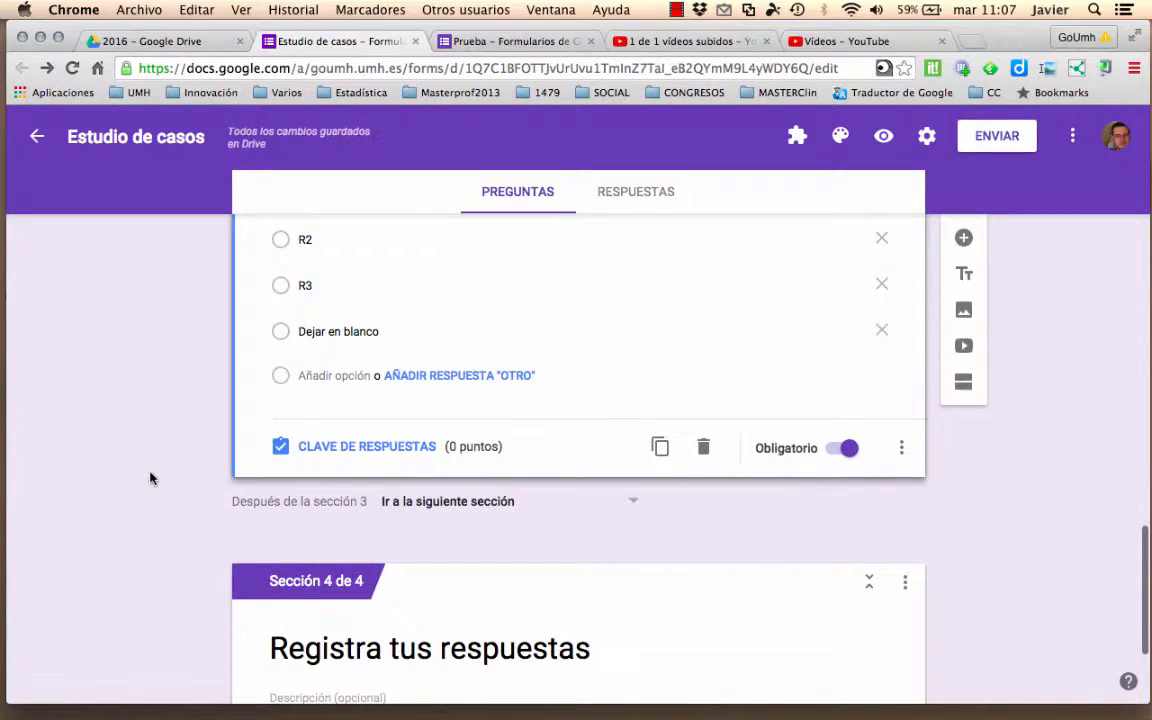
scroll(150, 478, "down", 2)
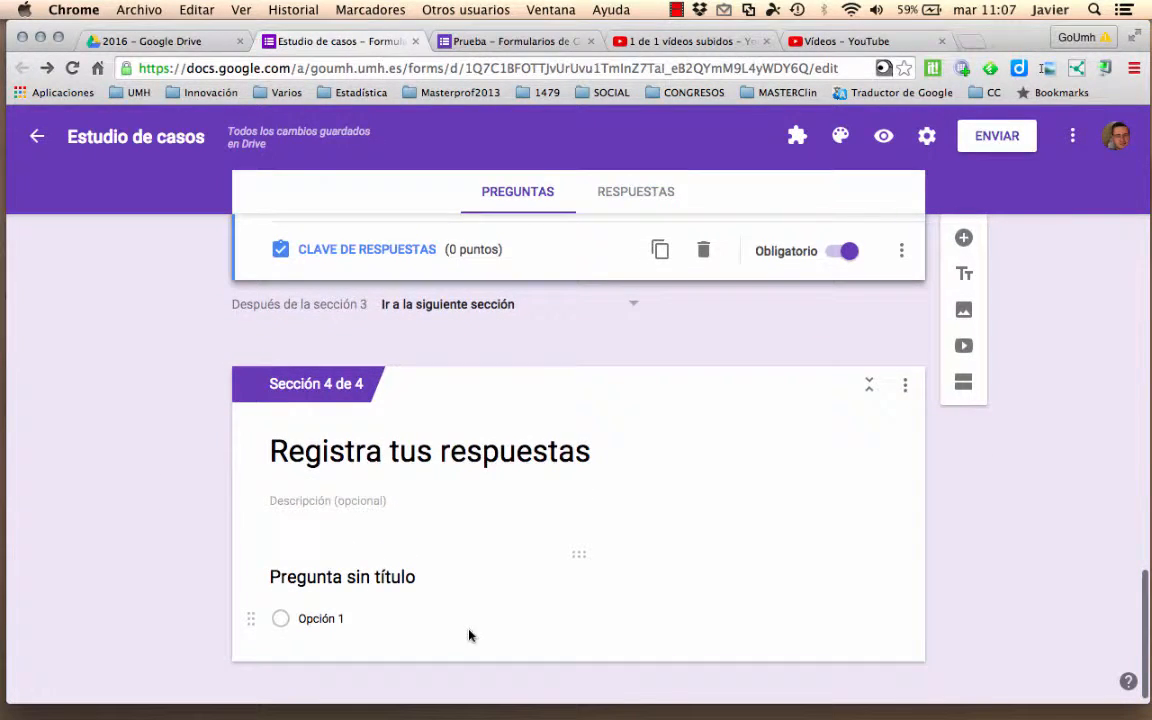
left_click(469, 635)
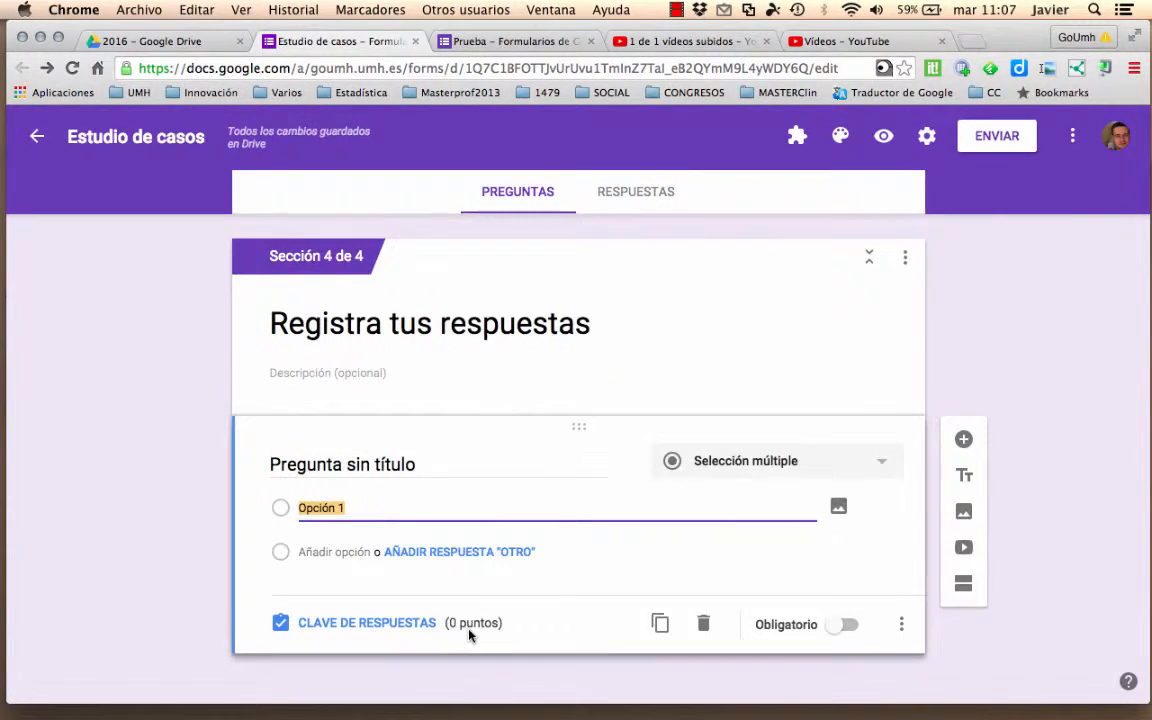
left_click(704, 626)
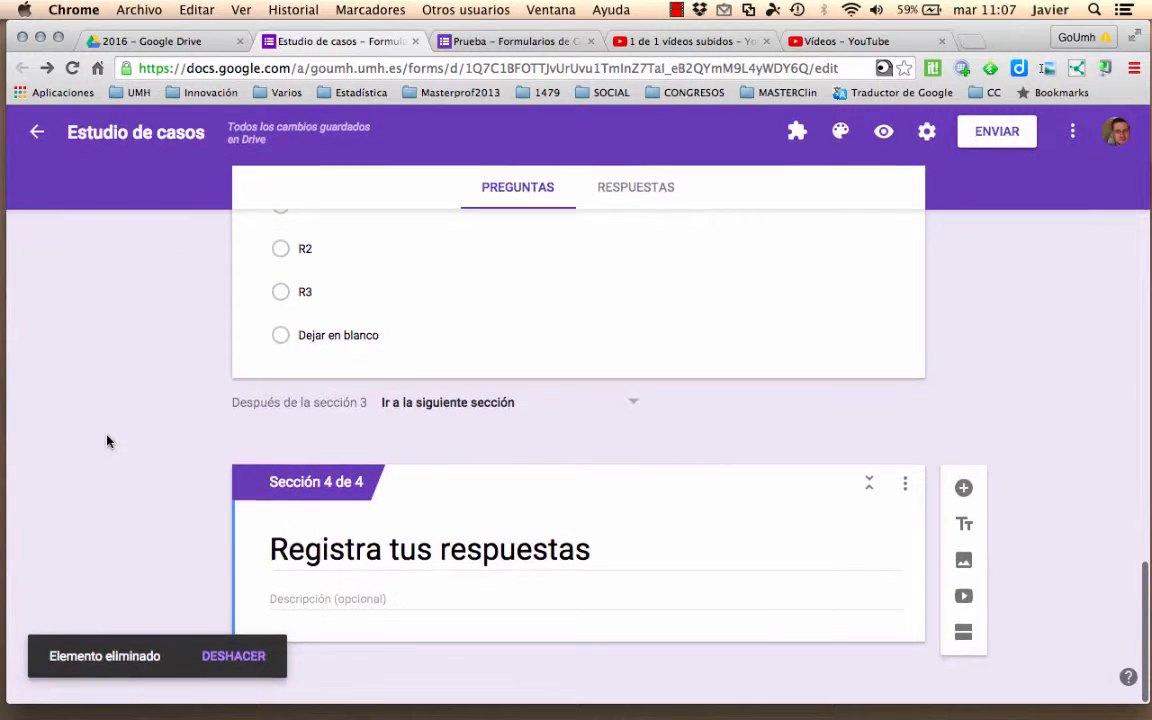
For question P1 in Caso 1, randomize the option order and set its answer key to R1, worth 1 point
scroll(108, 441, "up", 3)
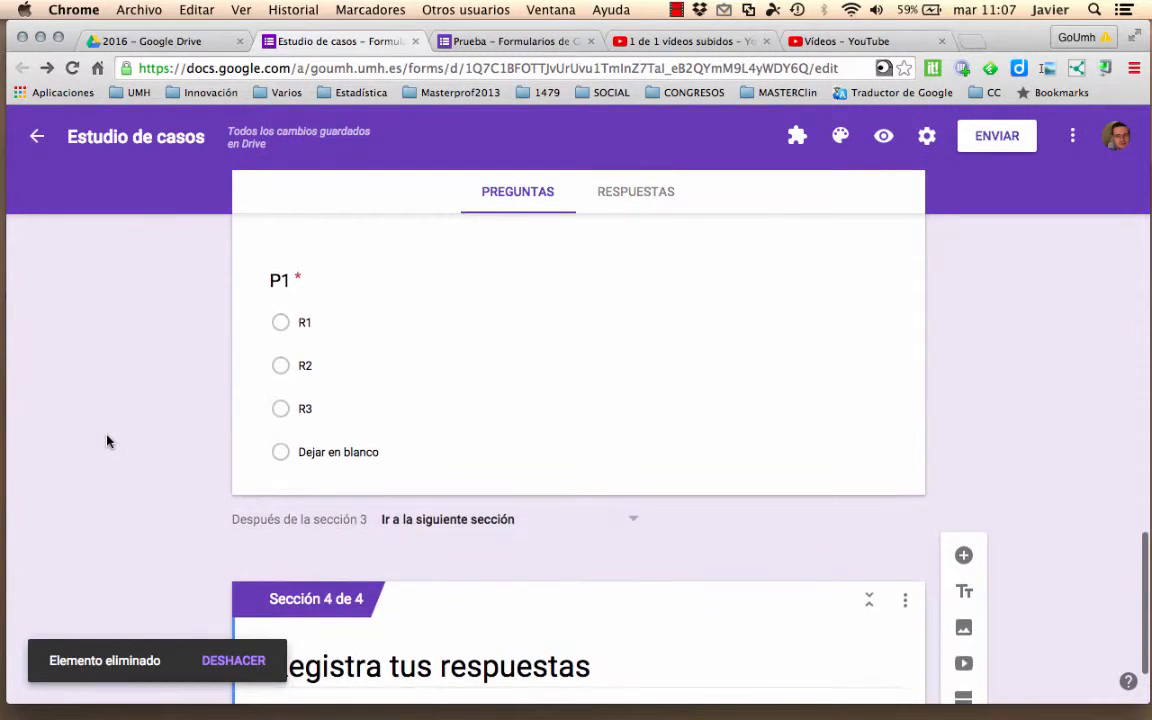
scroll(108, 441, "up", 5)
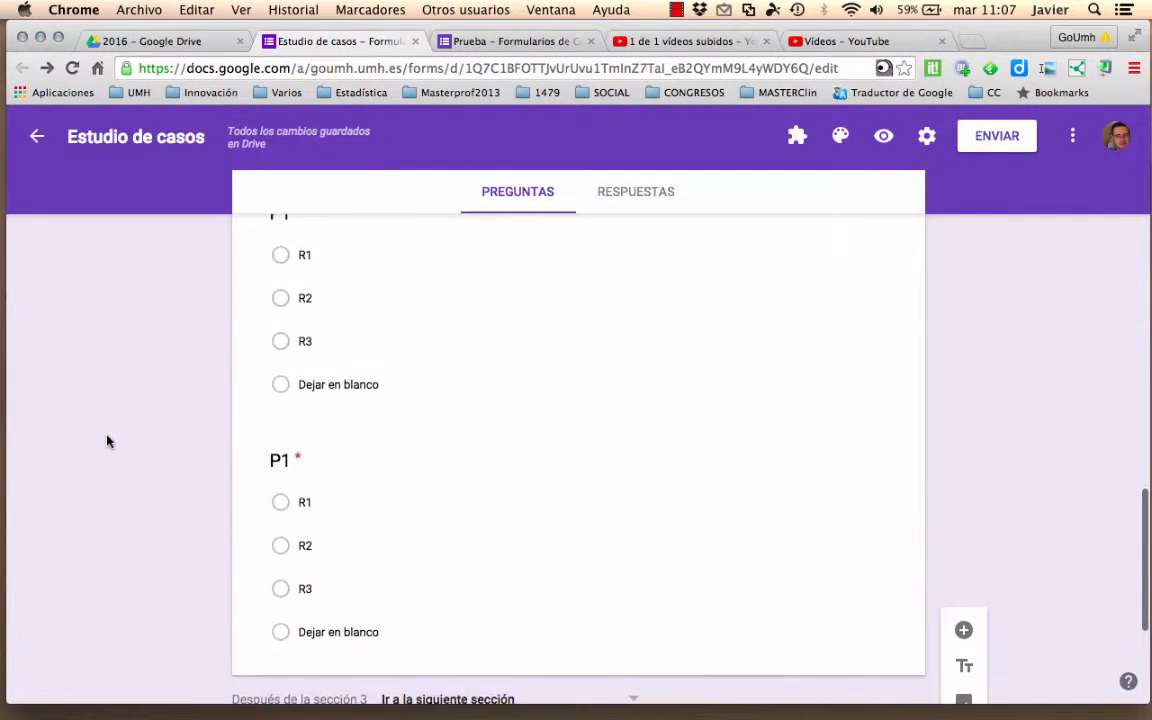
scroll(108, 441, "up", 10)
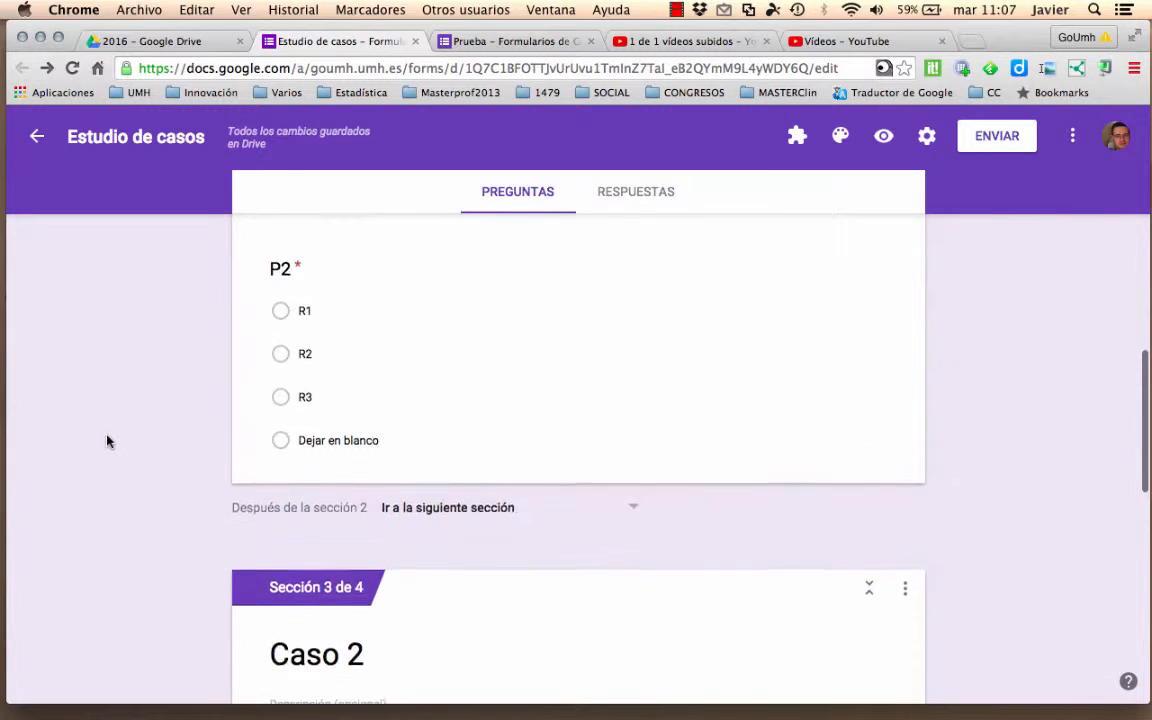
scroll(108, 441, "up", 5)
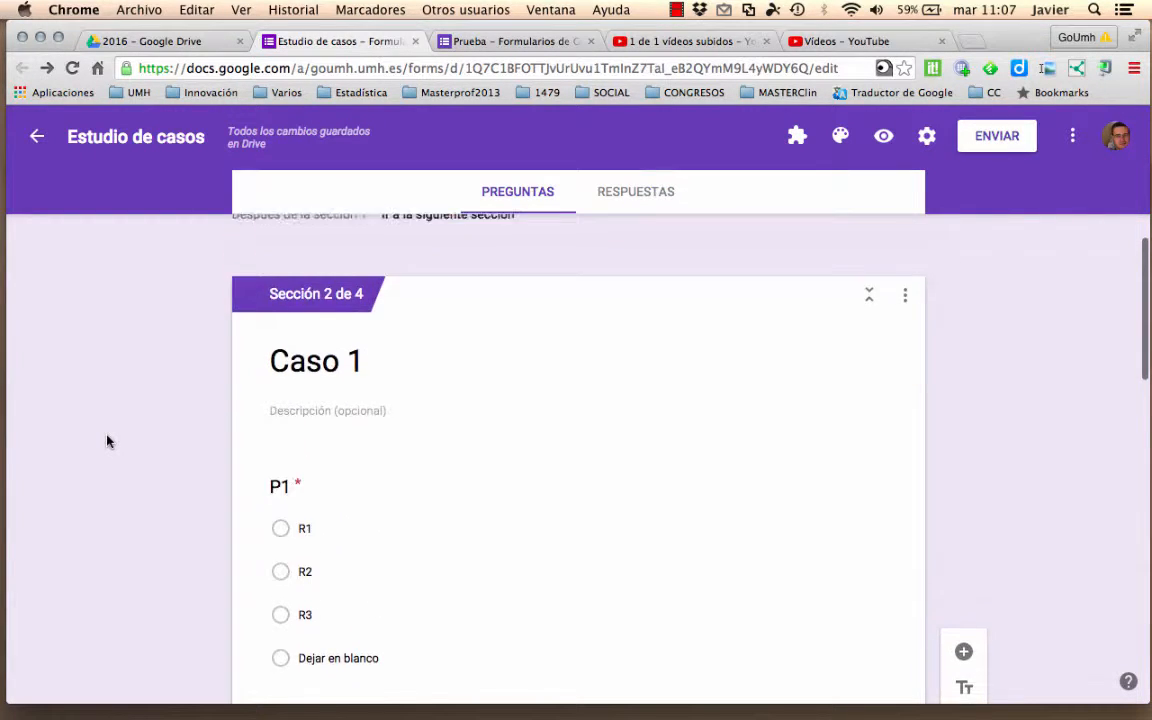
scroll(108, 441, "down", 1)
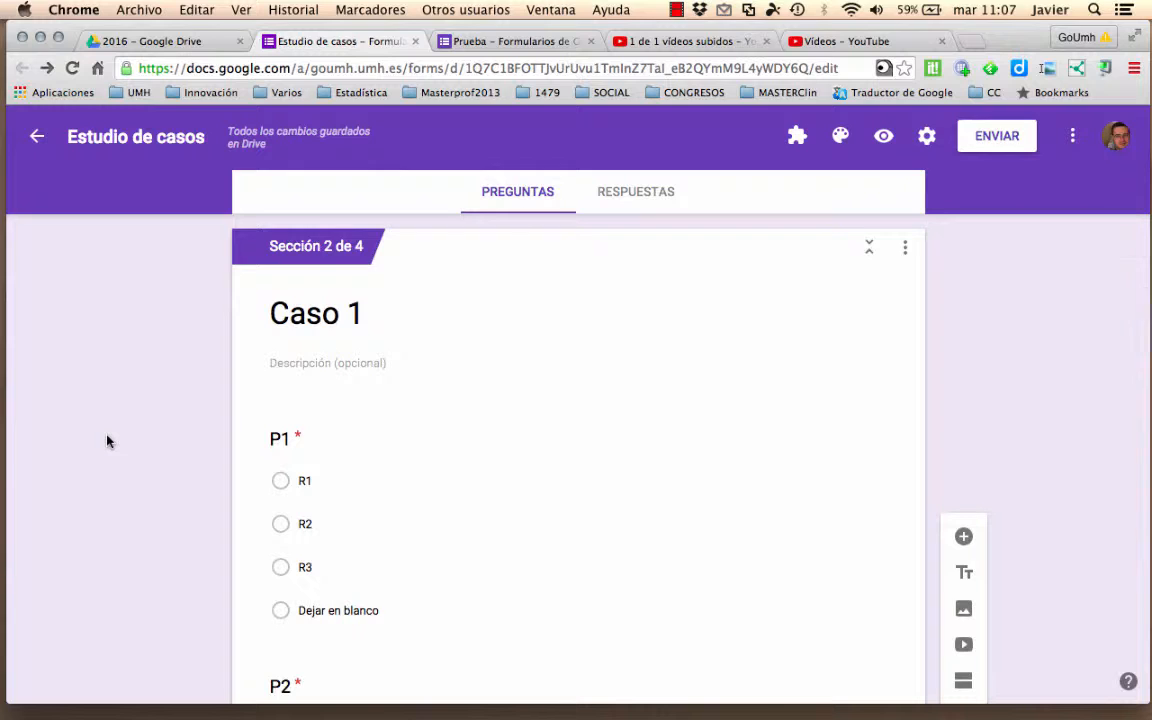
scroll(108, 441, "down", 2)
scroll(108, 441, "down", 1)
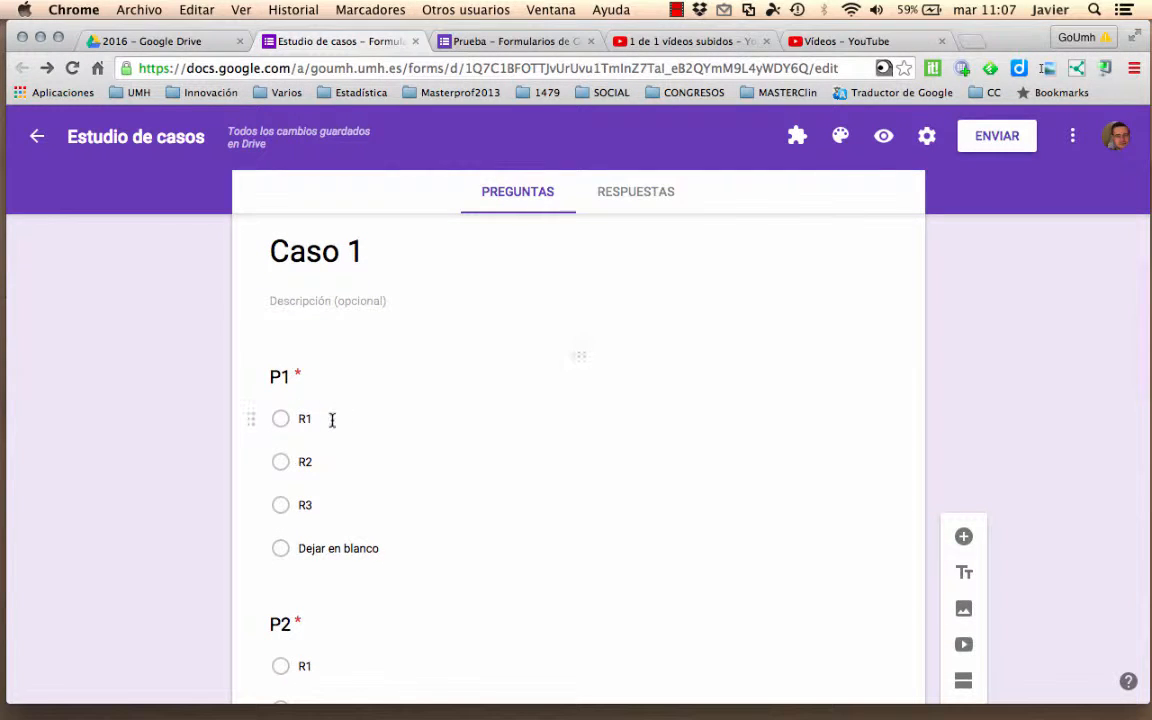
left_click(623, 461)
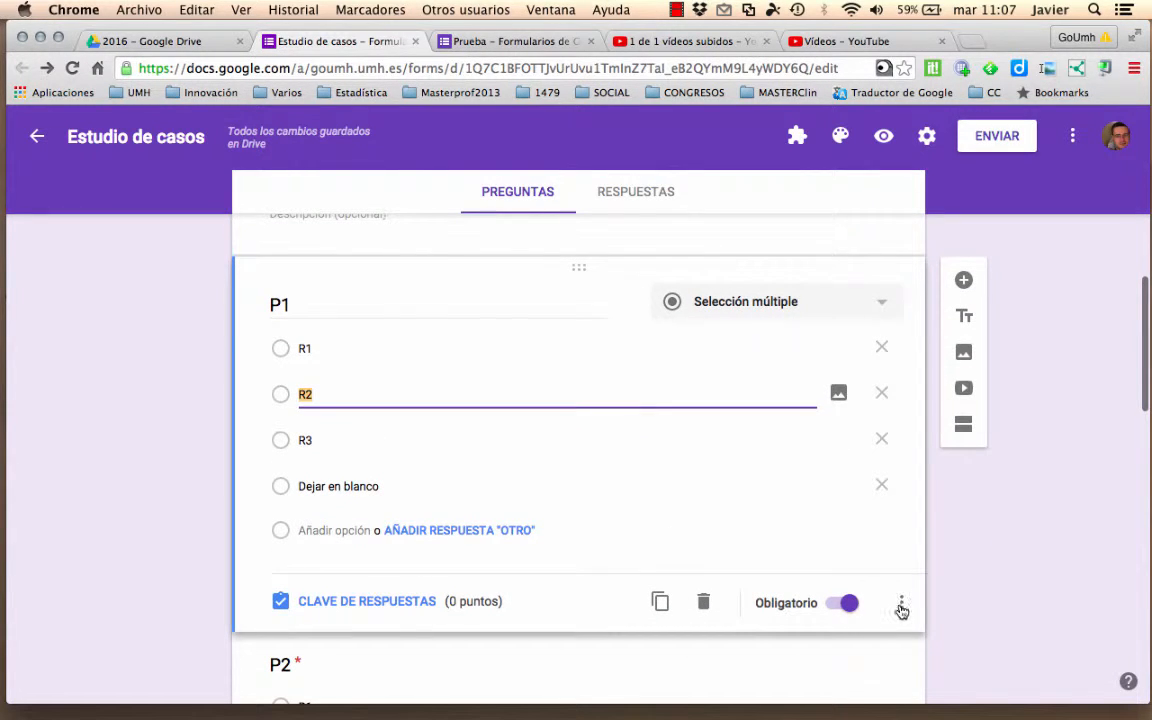
left_click(901, 604)
left_click(930, 657)
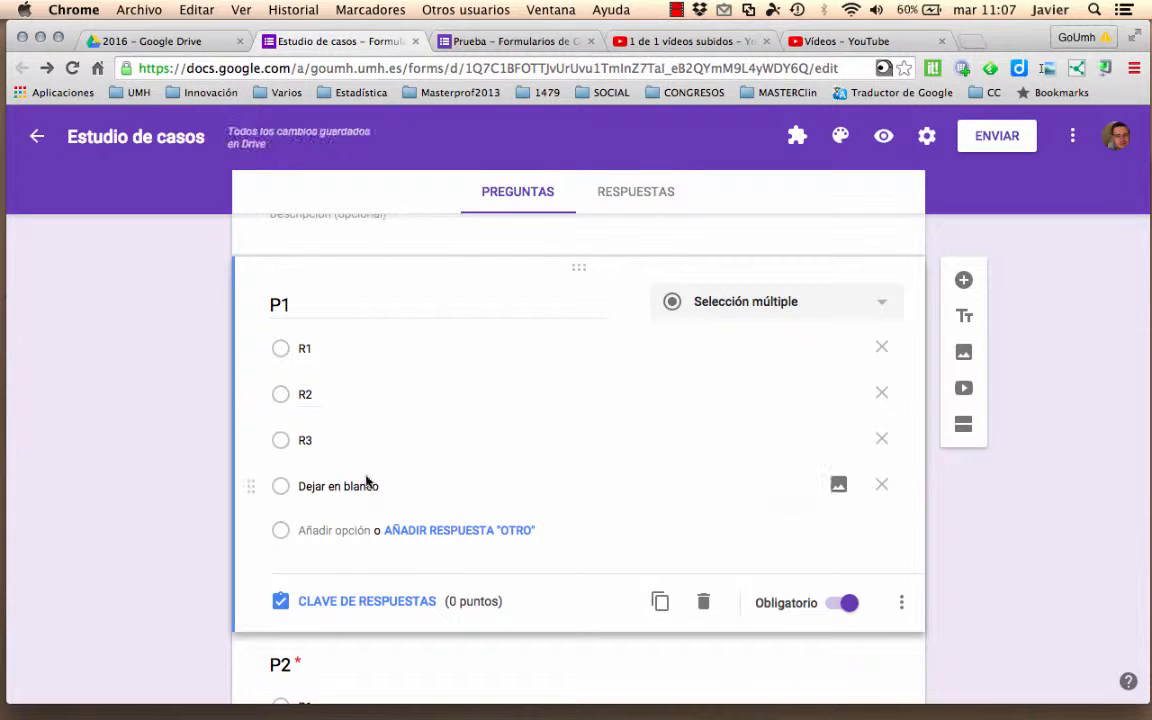
left_click(366, 604)
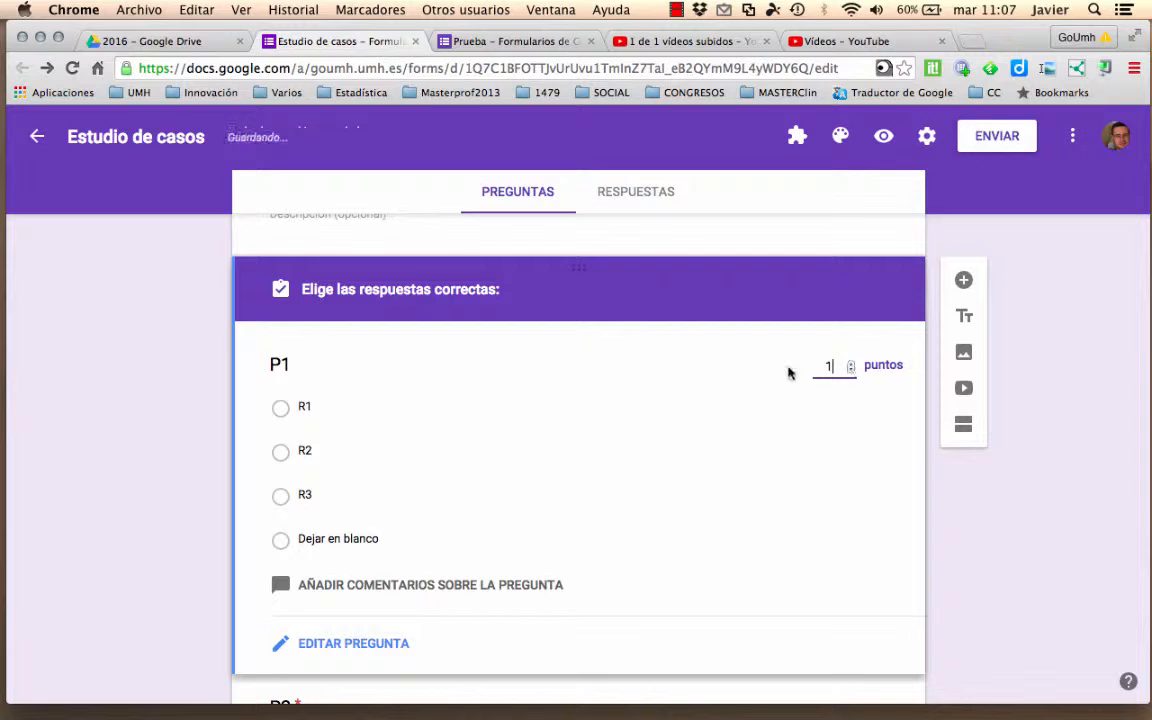
left_click(282, 408)
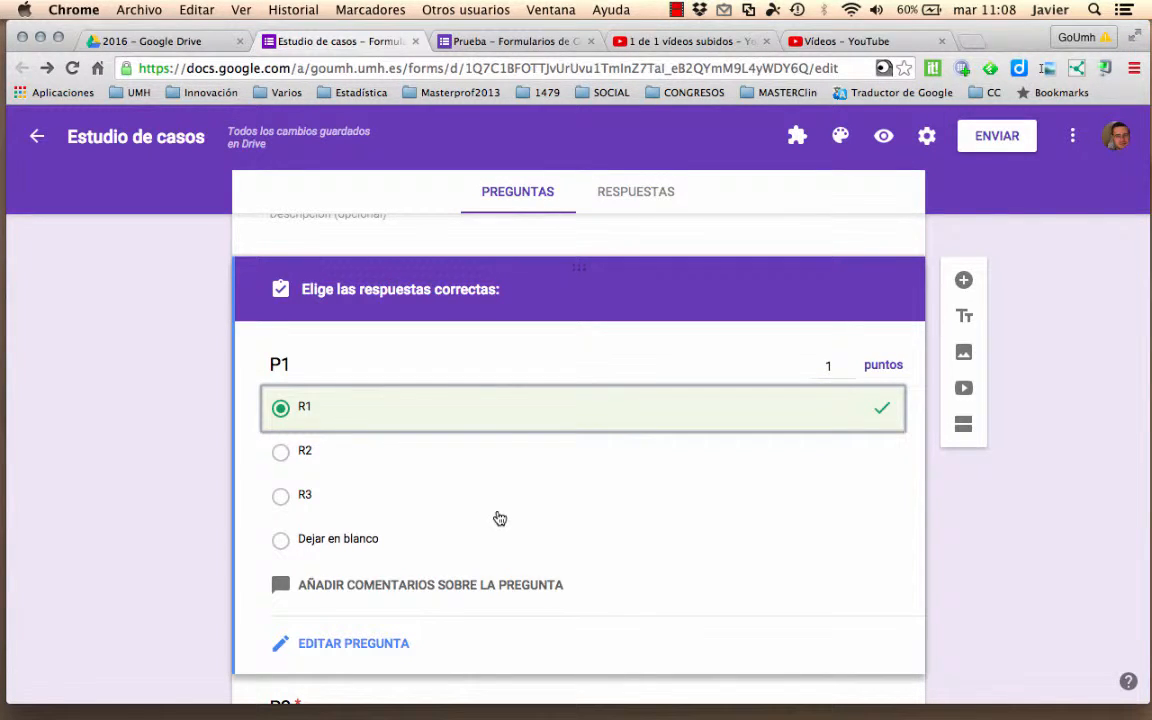
For question P2 in Caso 1, randomize the option order and mark R1 as the correct answer, worth 1 point
scroll(496, 519, "down", 5)
left_click(471, 578)
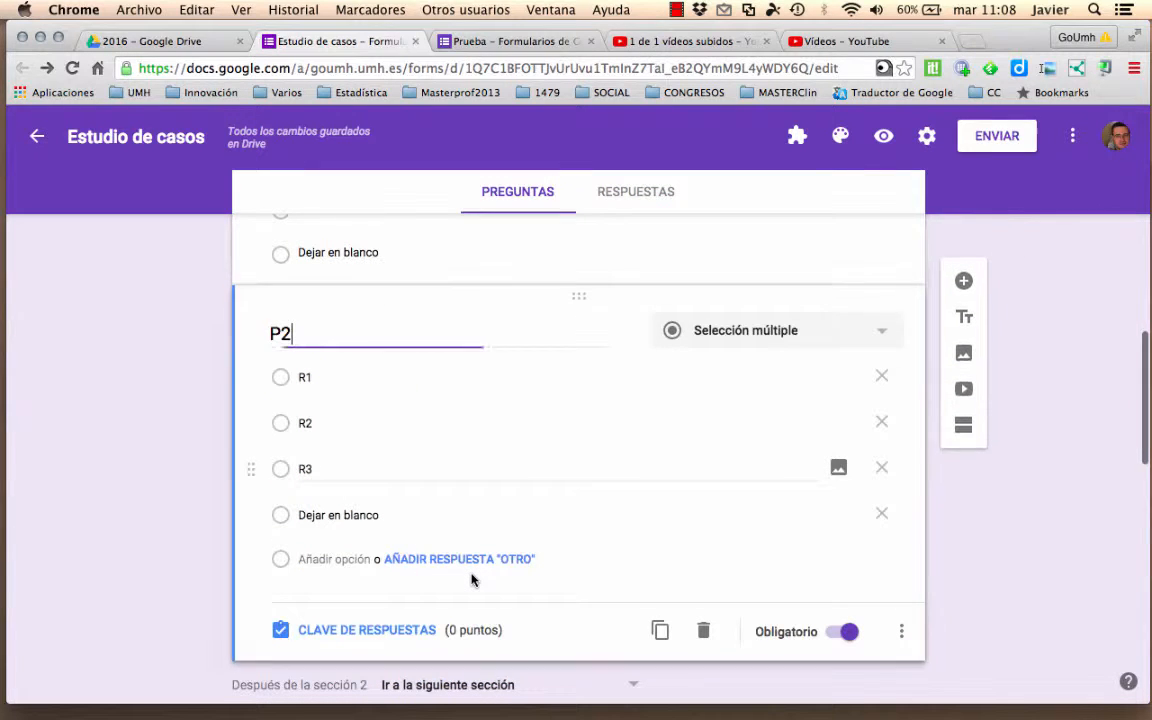
left_click(901, 629)
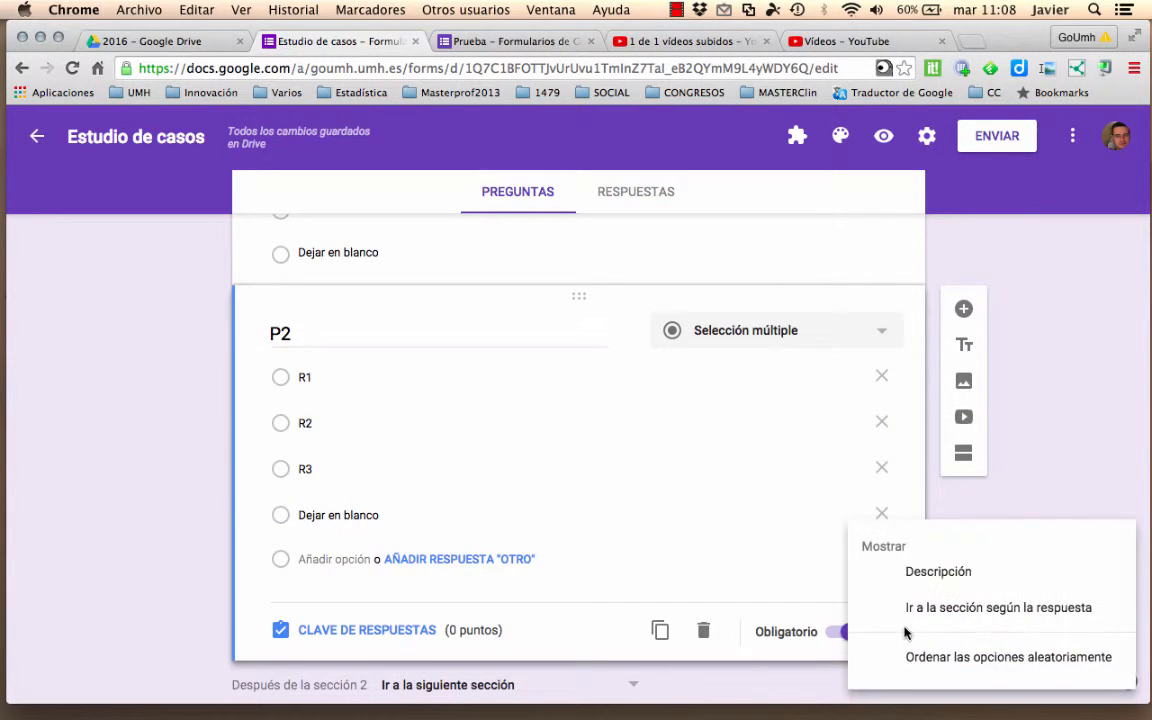
left_click(945, 658)
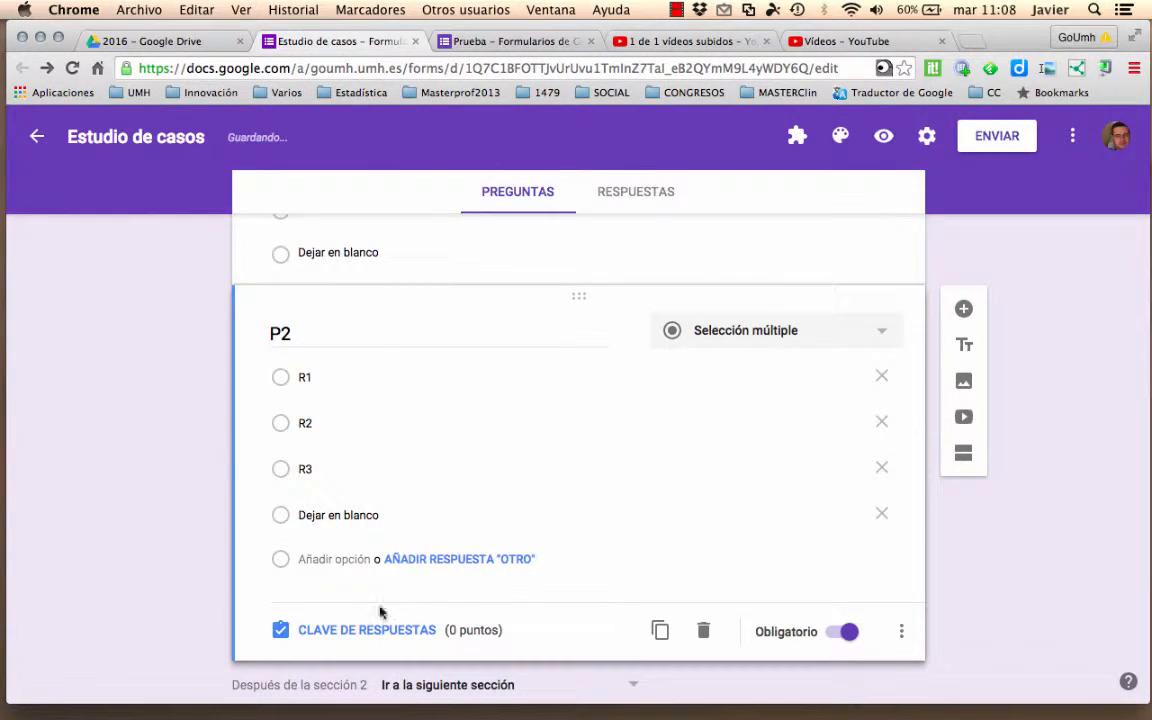
left_click(355, 627)
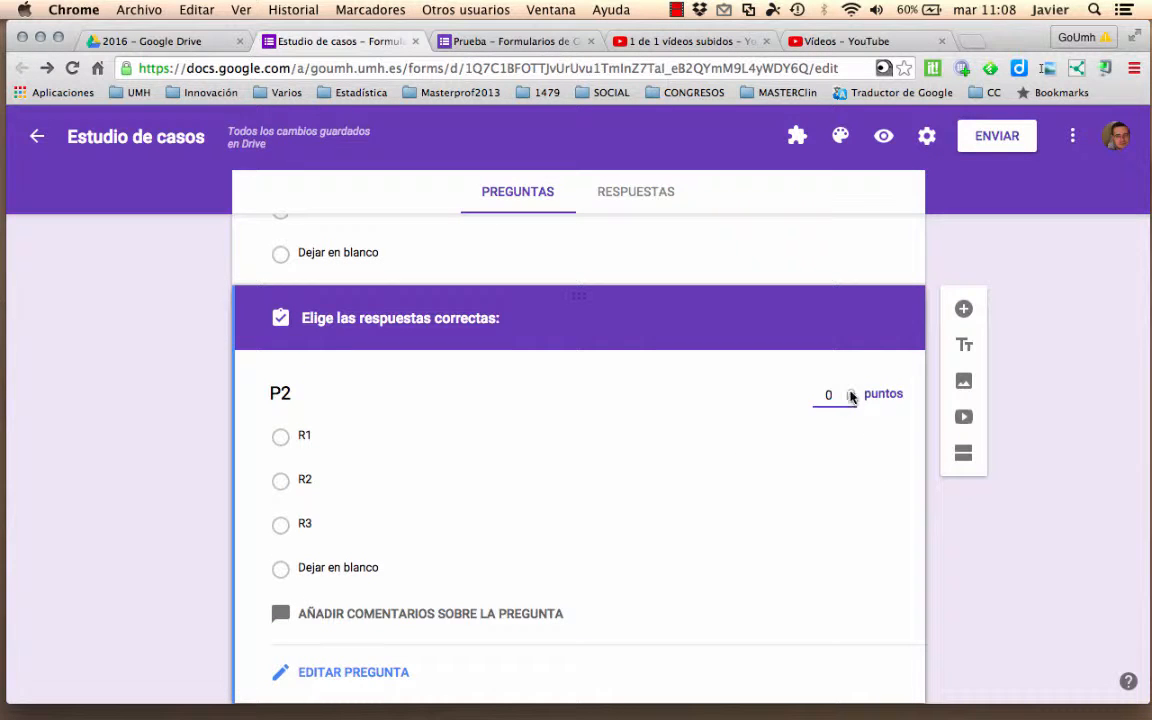
left_click(280, 436)
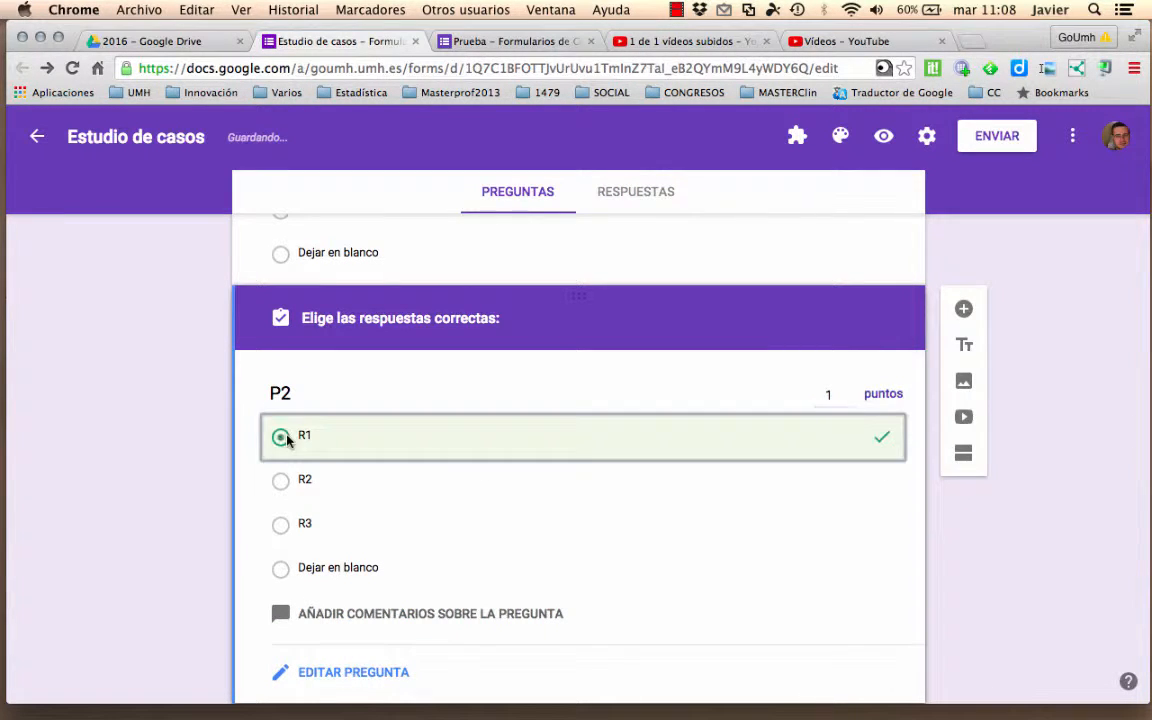
For question P1 in Caso 2, randomize the option order and mark R1 as the correct answer, worth 1 point
scroll(135, 447, "down", 10)
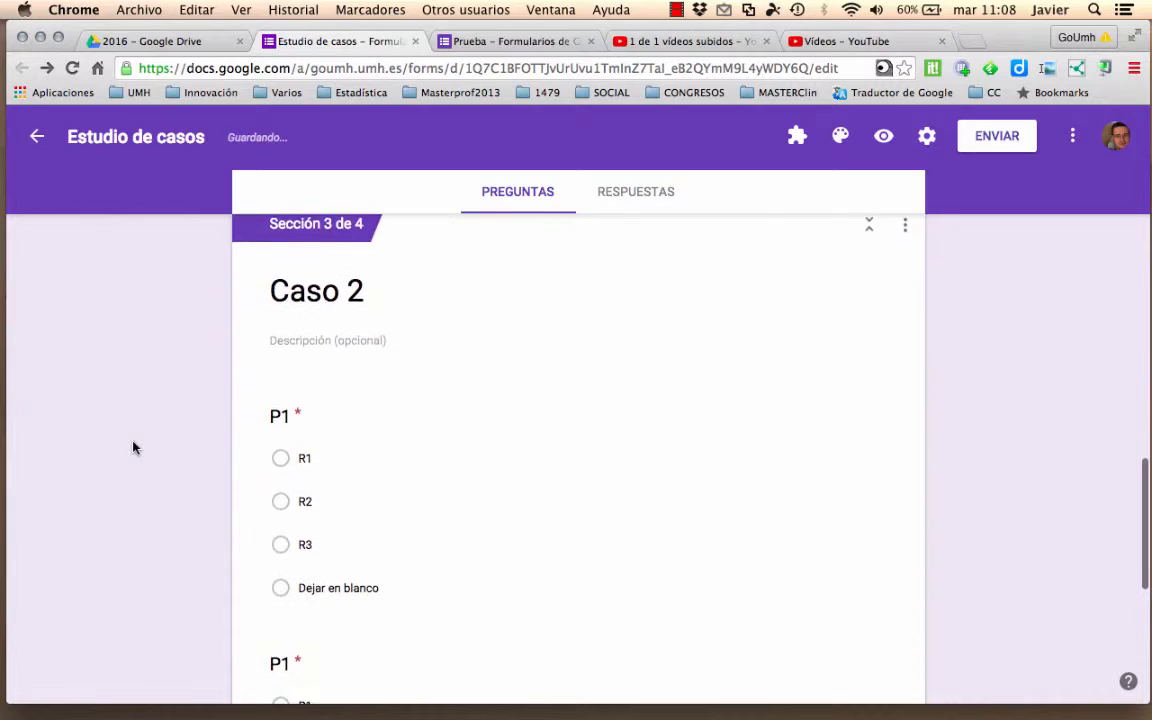
left_click(510, 474)
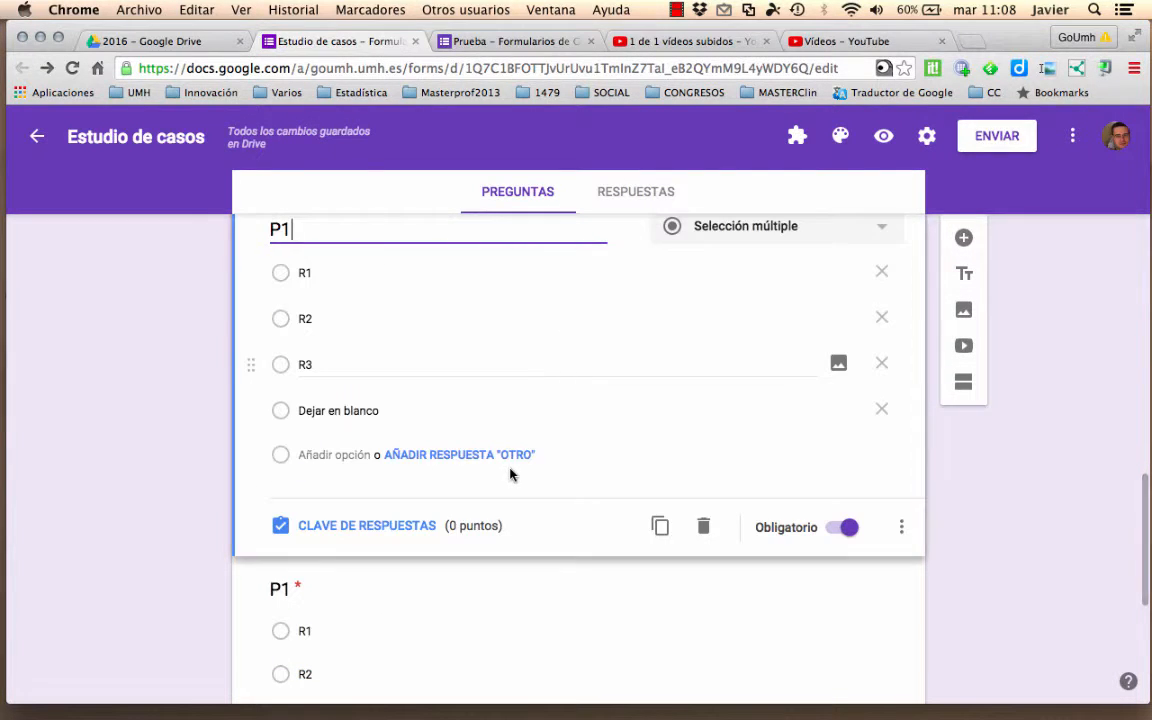
left_click(901, 528)
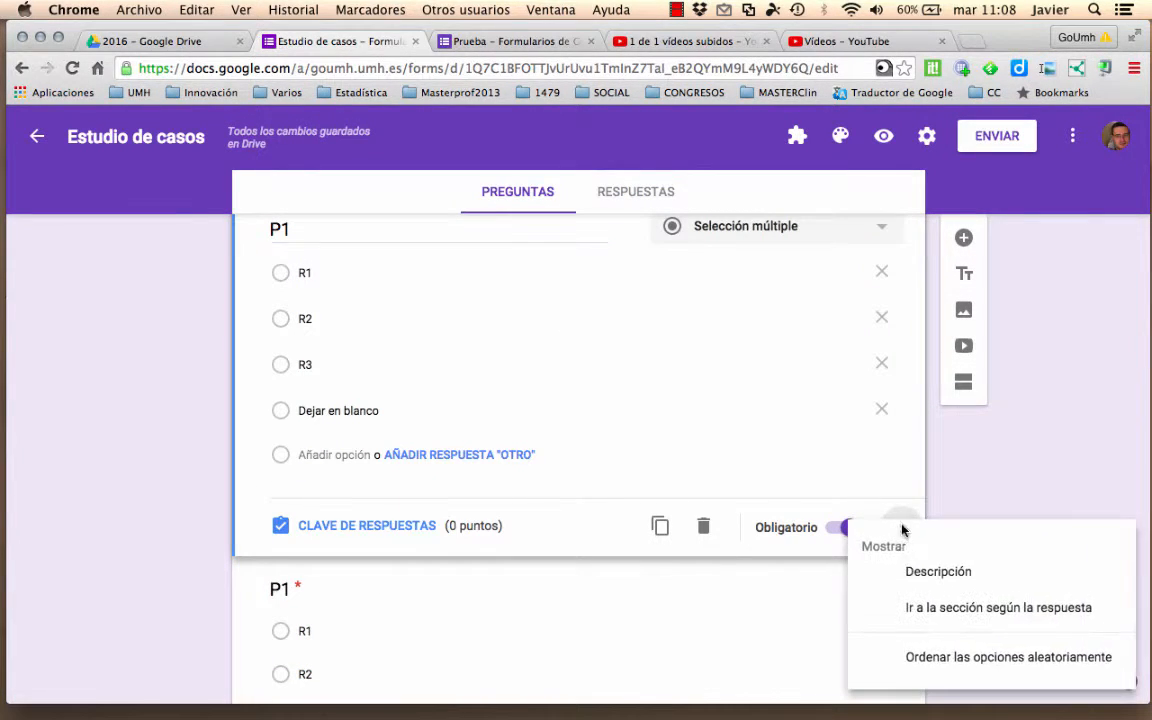
left_click(955, 660)
left_click(387, 530)
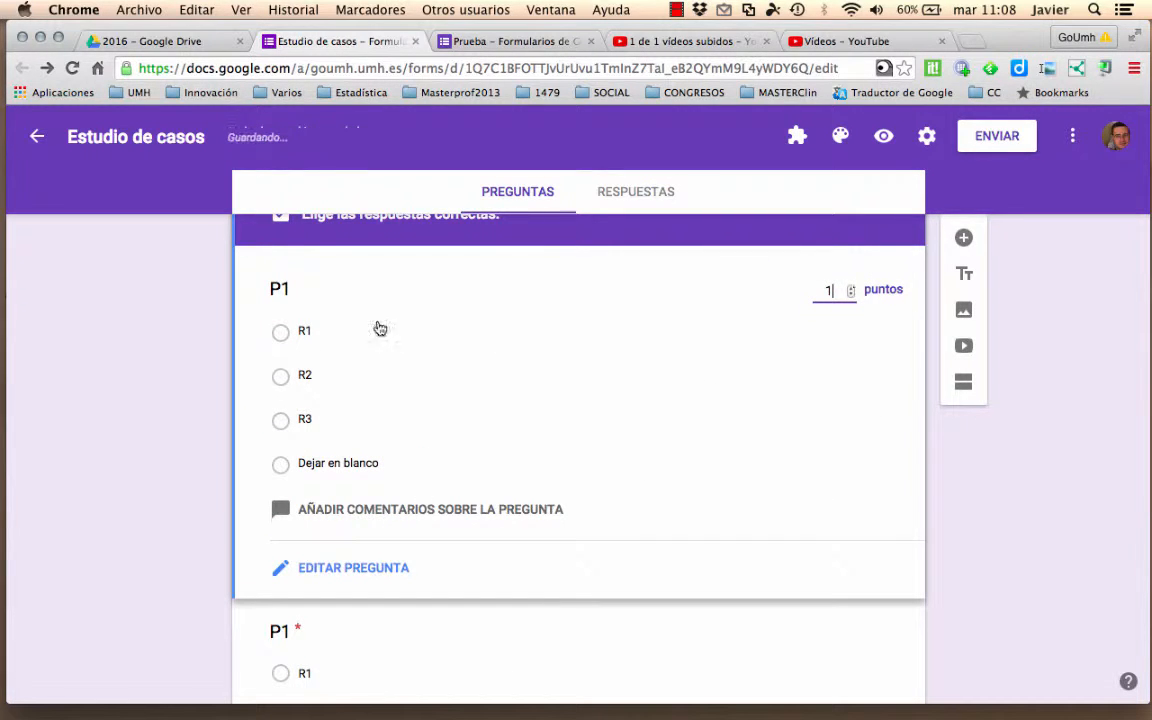
left_click(302, 334)
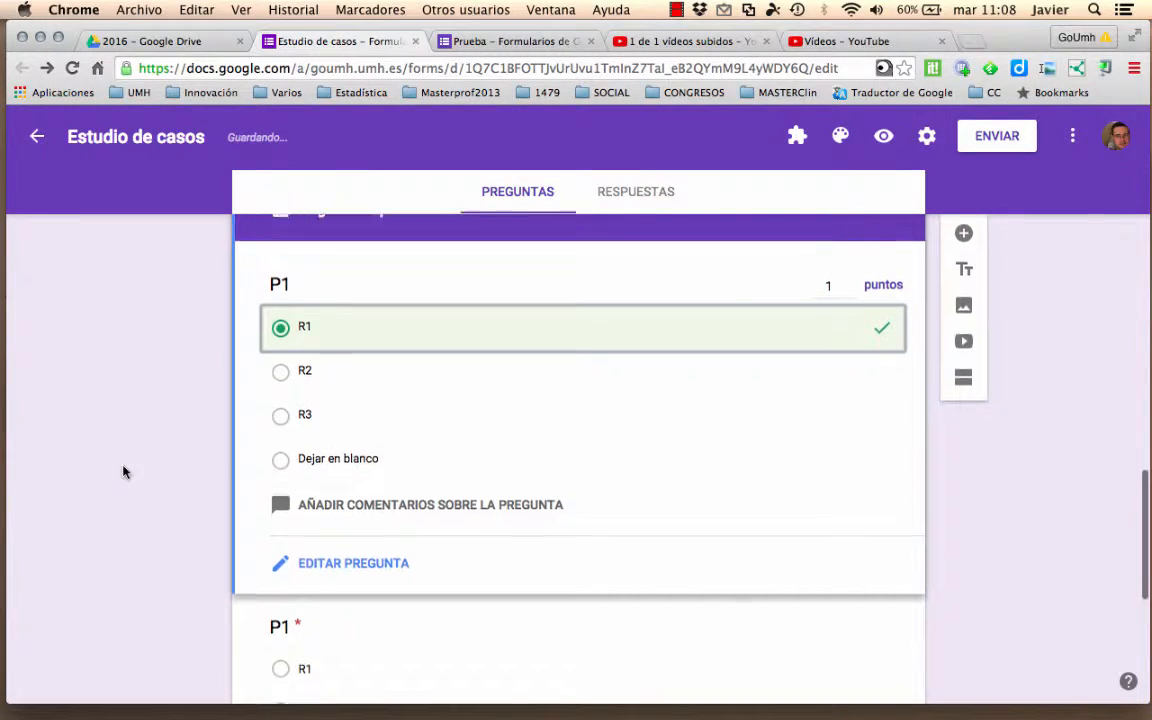
Rename the duplicated second question in the Caso 2 section as P2
scroll(123, 470, "down", 5)
left_click(494, 458)
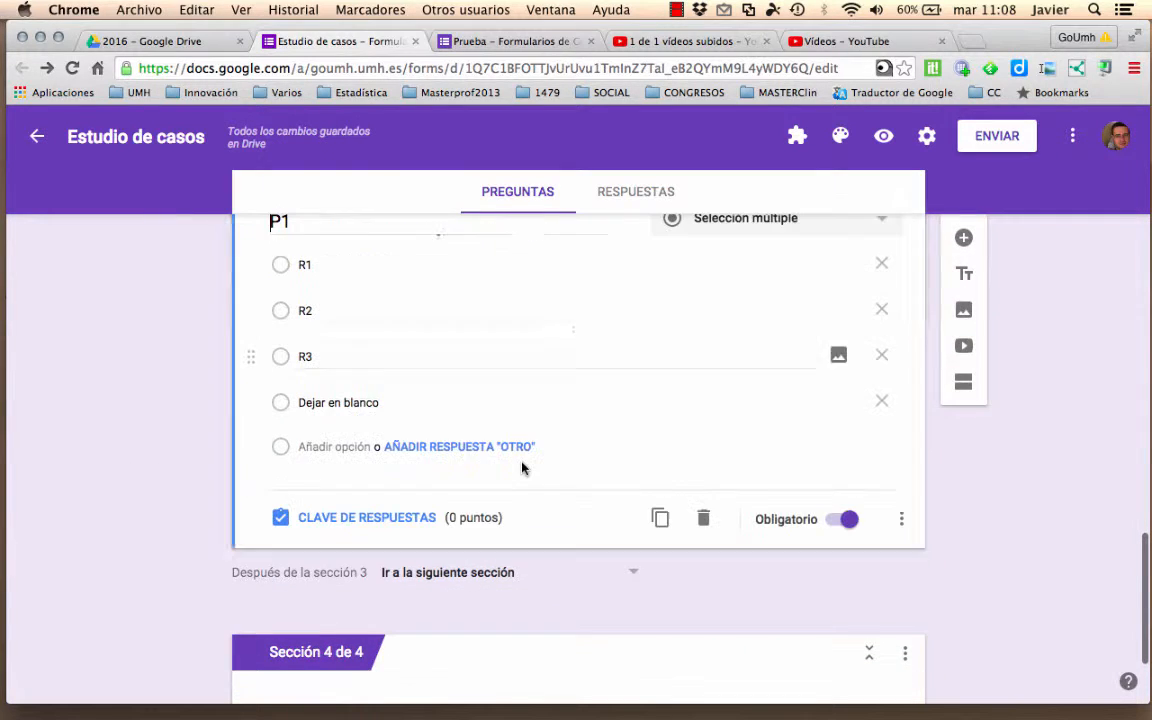
left_click(293, 388)
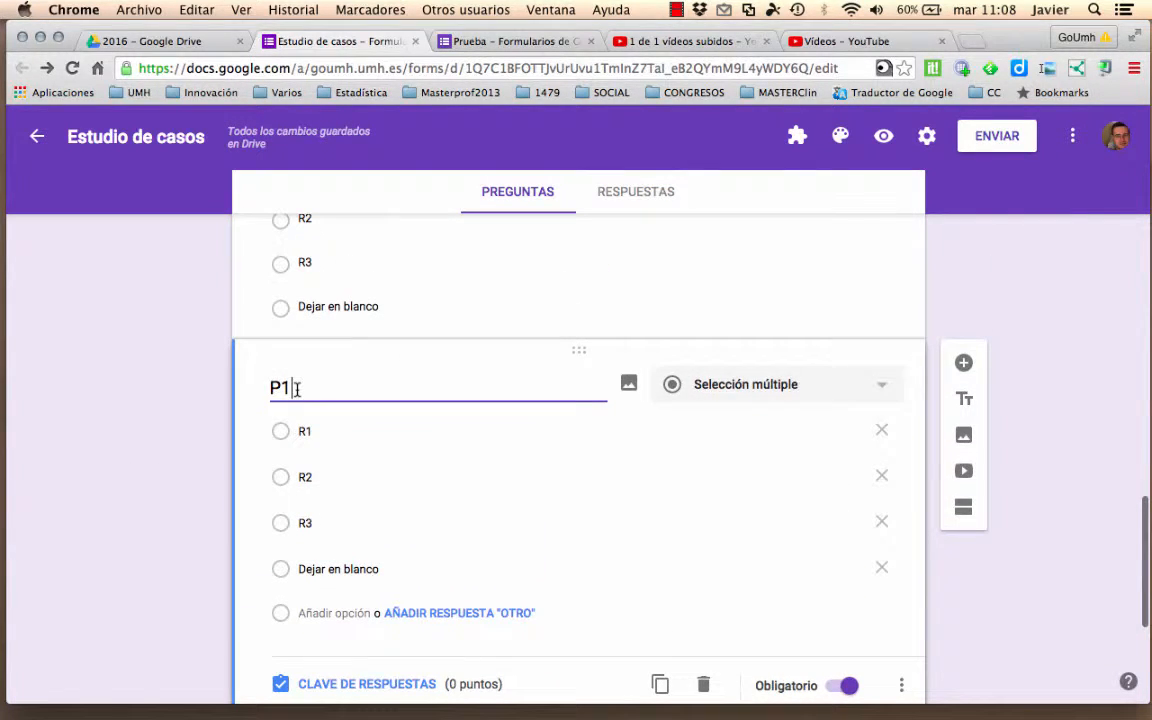
key("BackSpace")
type("2")
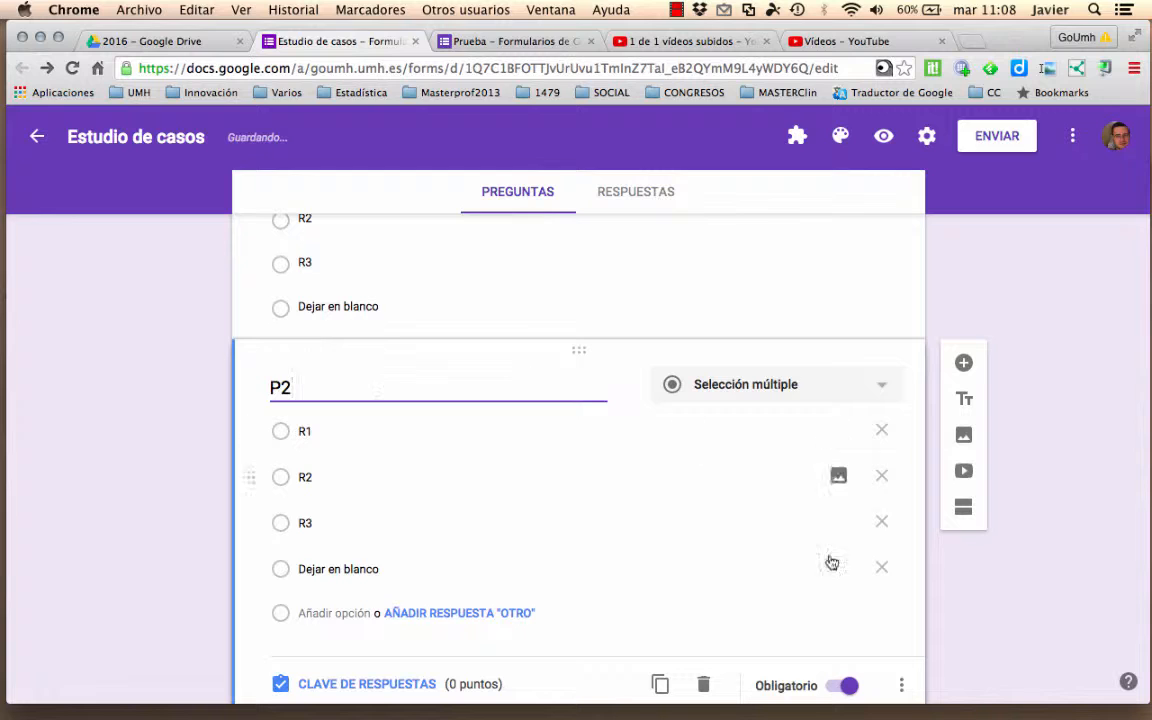
For question P2 in Caso 2, randomize the option order and mark R1 as the correct answer, worth 1 point
left_click(902, 686)
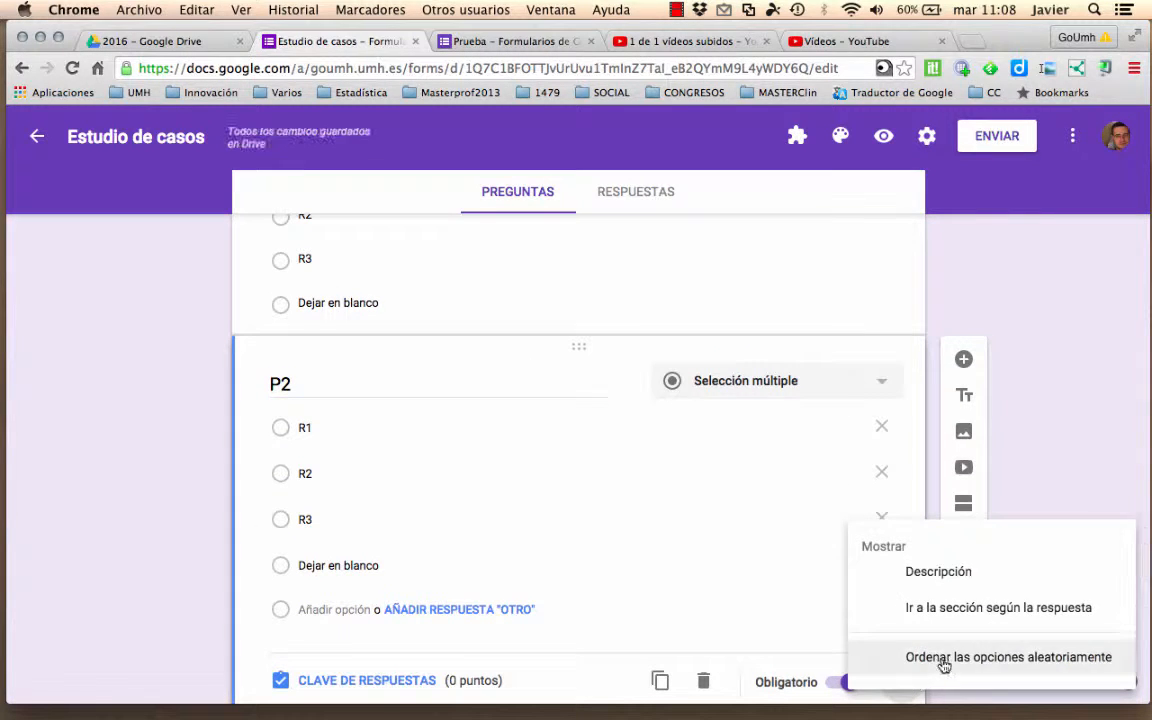
left_click(946, 658)
left_click(405, 681)
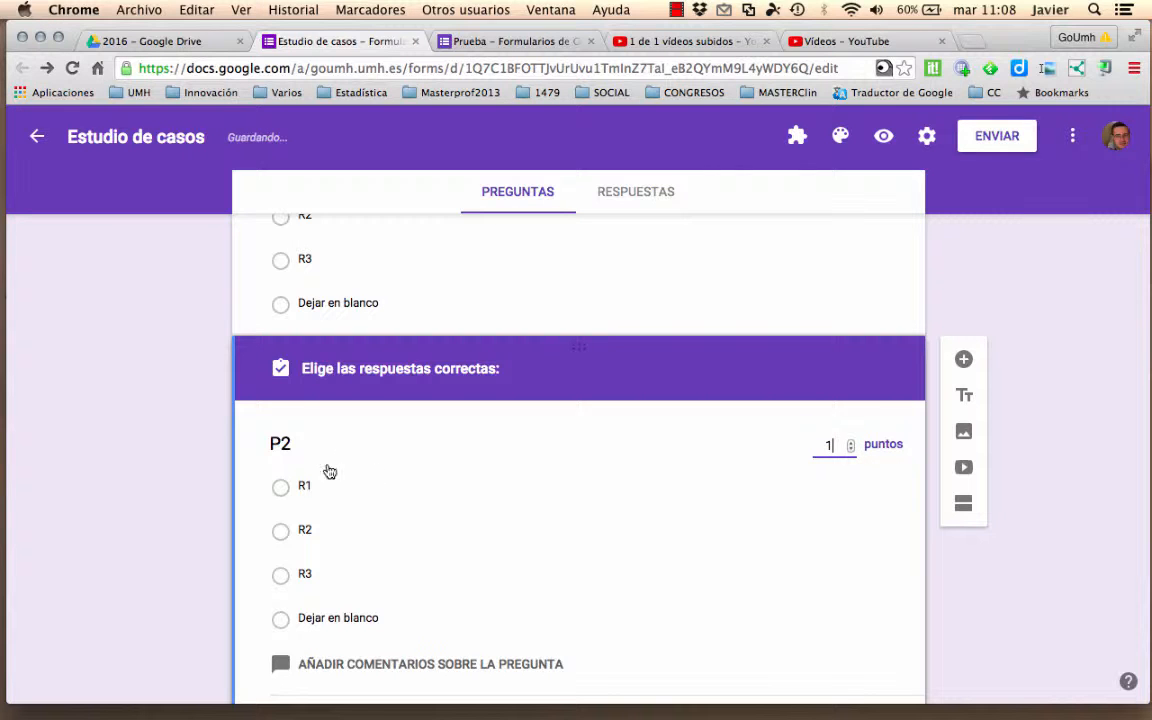
left_click(280, 486)
Review the whole form, from the personal data fields through the scored questions of Caso 1 and Caso 2
scroll(157, 472, "down", 2)
scroll(157, 473, "down", 2)
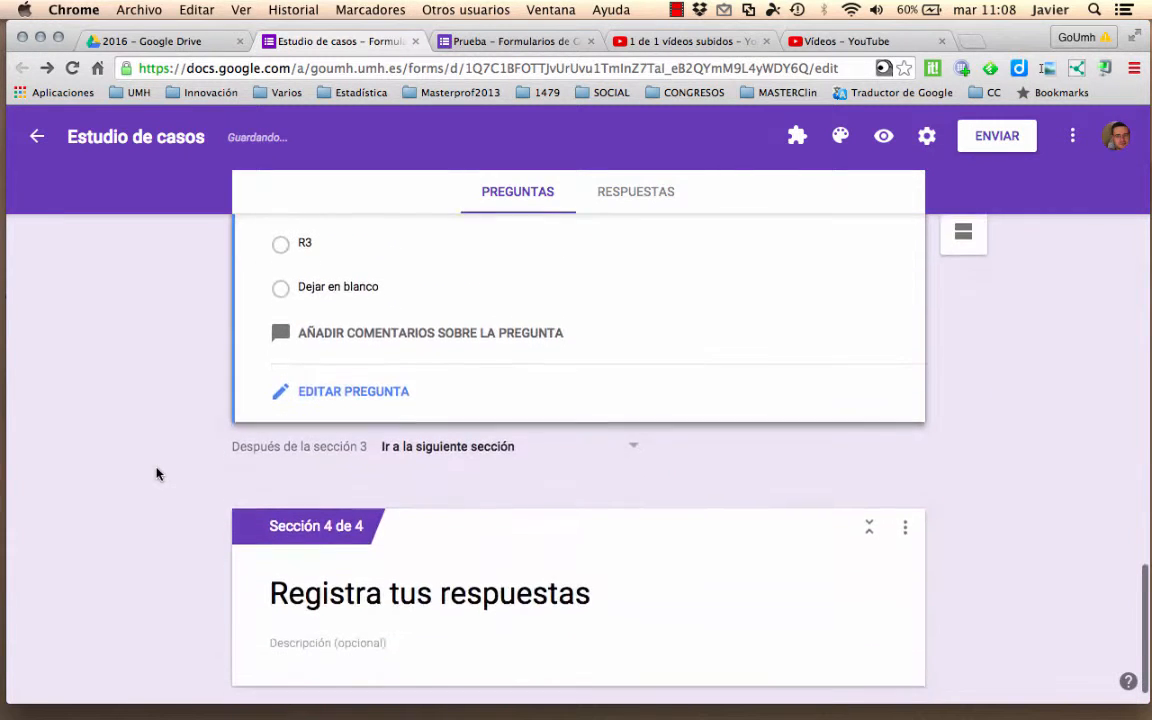
scroll(157, 473, "up", 2)
scroll(157, 473, "up", 10)
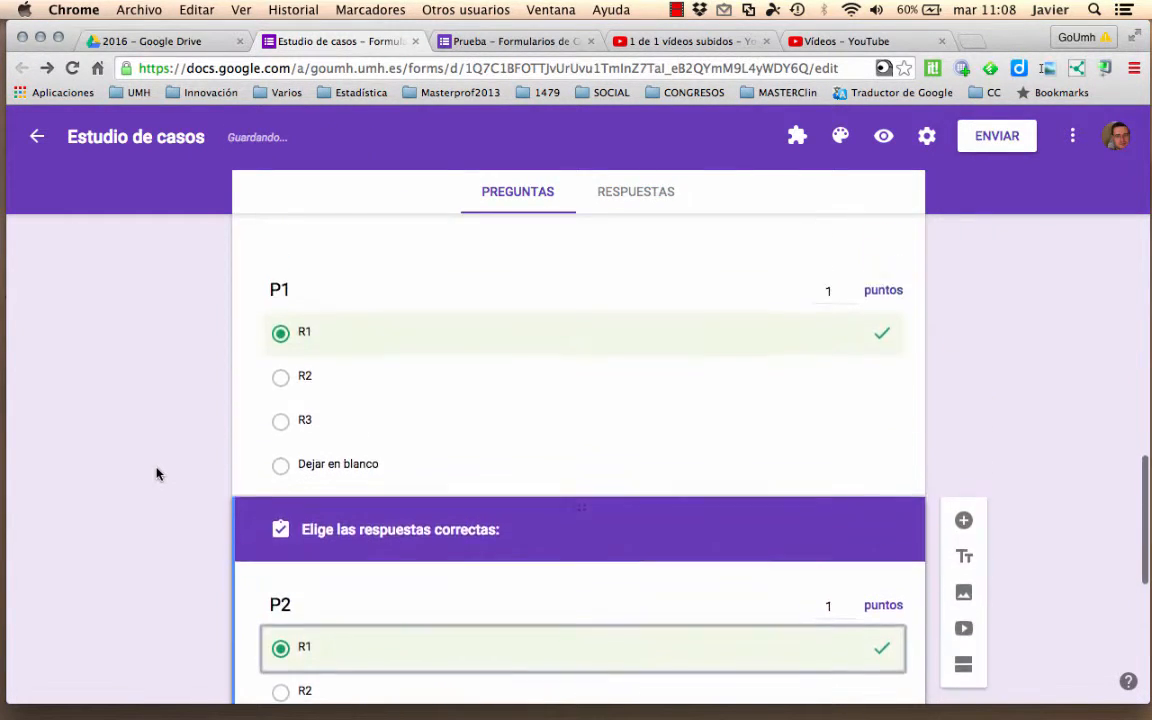
scroll(157, 473, "up", 10)
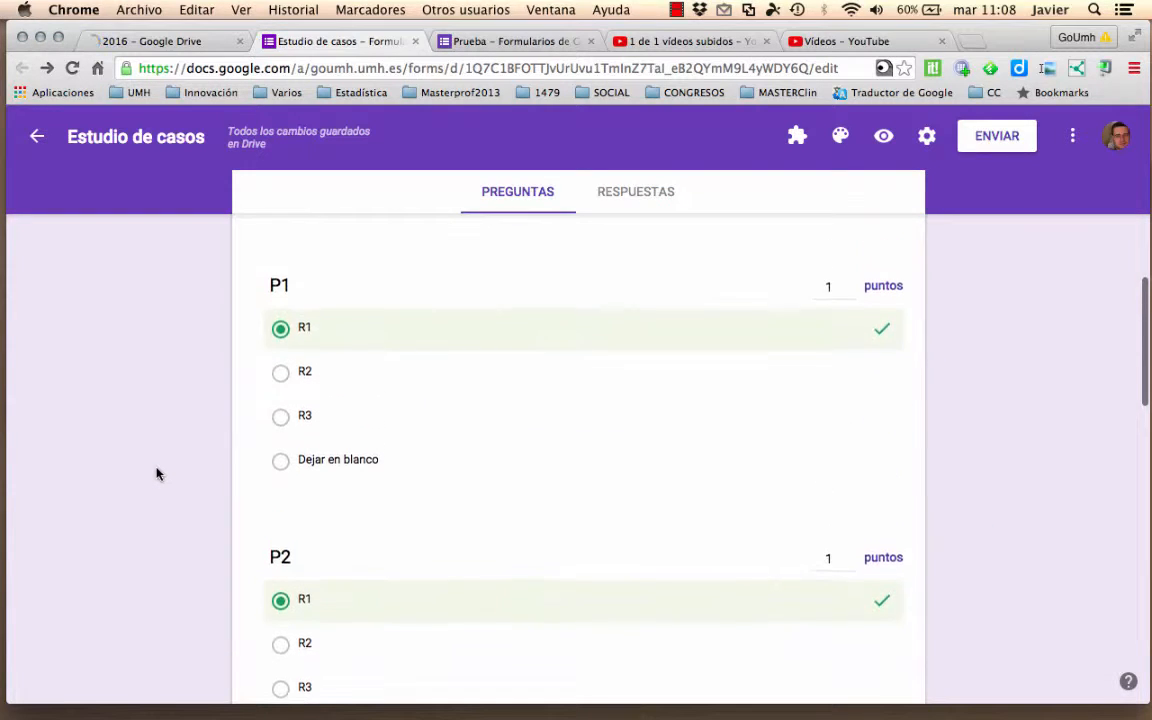
scroll(157, 473, "up", 1)
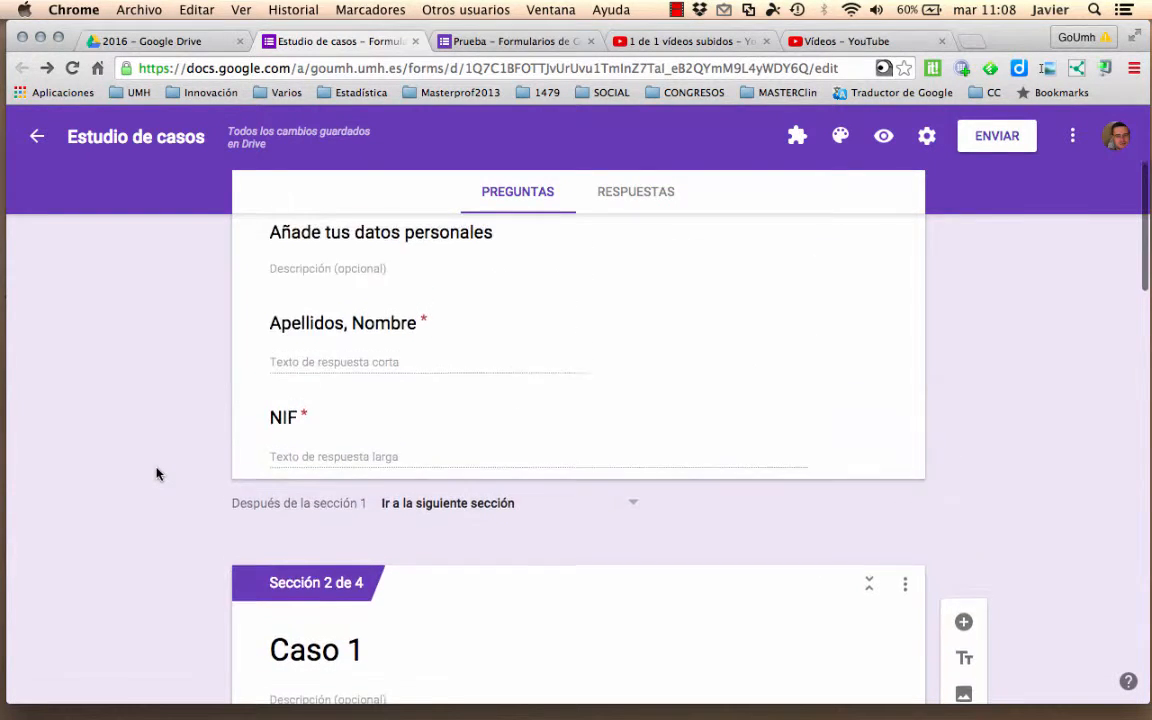
scroll(157, 473, "down", 2)
scroll(156, 473, "down", 5)
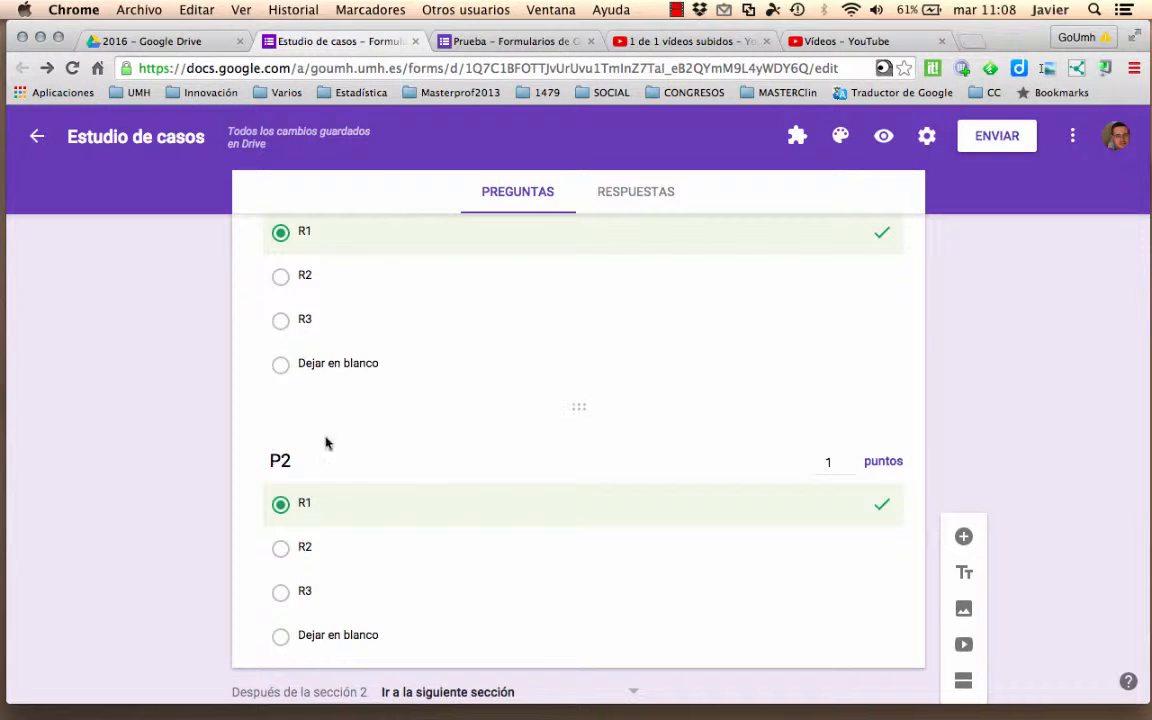
scroll(993, 345, "down", 5)
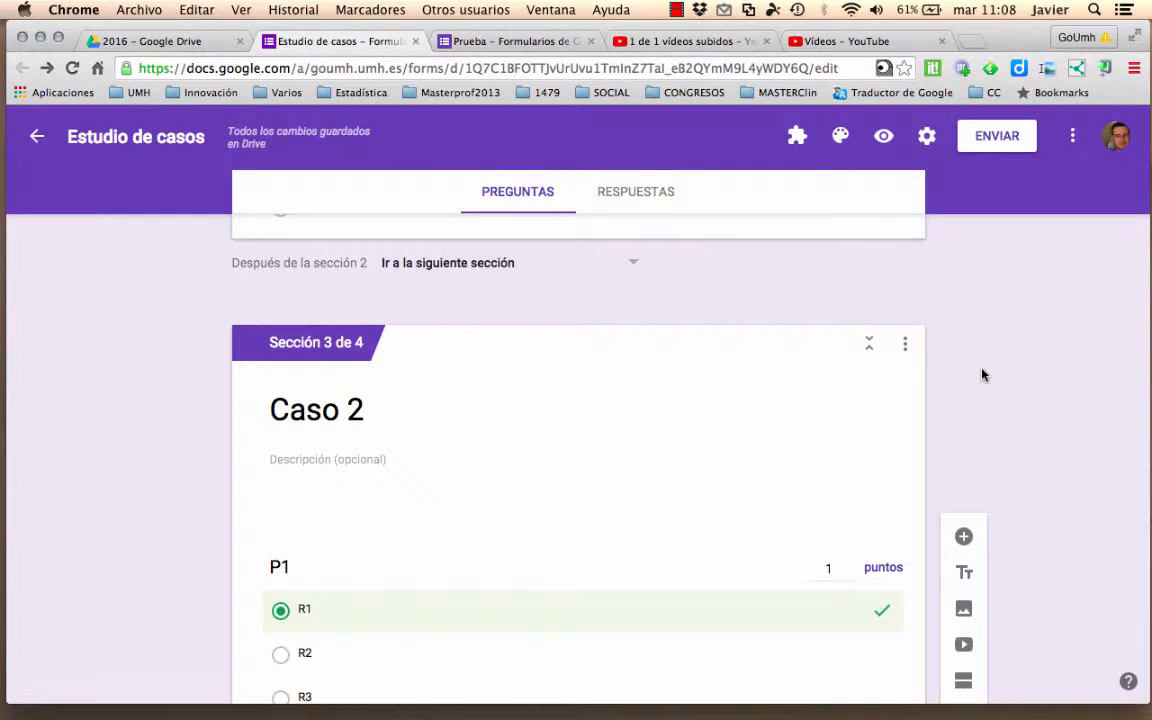
scroll(983, 375, "down", 3)
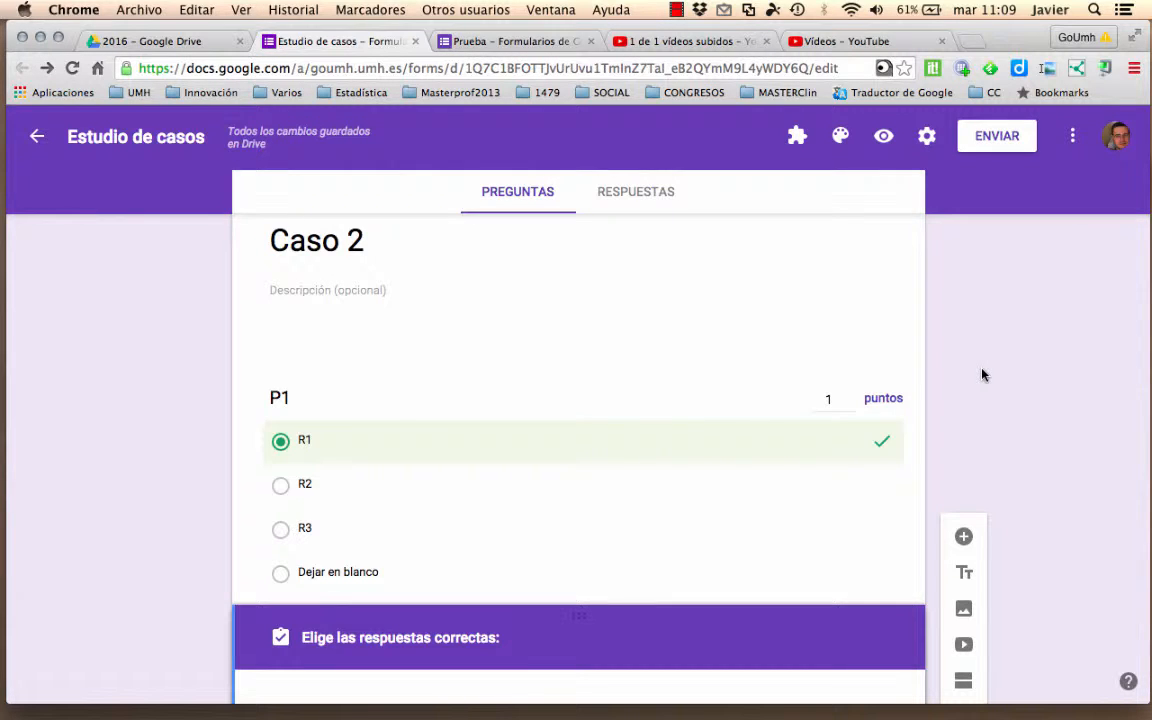
scroll(1026, 363, "down", 5)
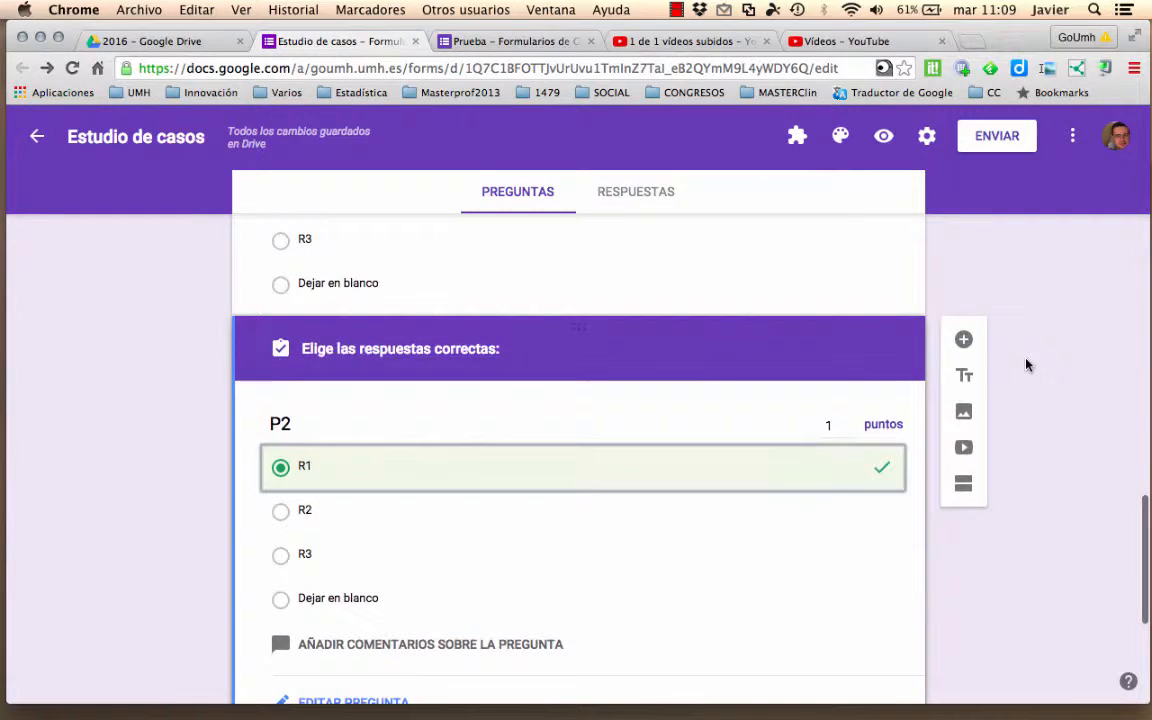
Set the navigation after section 3 (Caso 2) to go to section 4 (Registra tus respuestas)
scroll(810, 483, "down", 1)
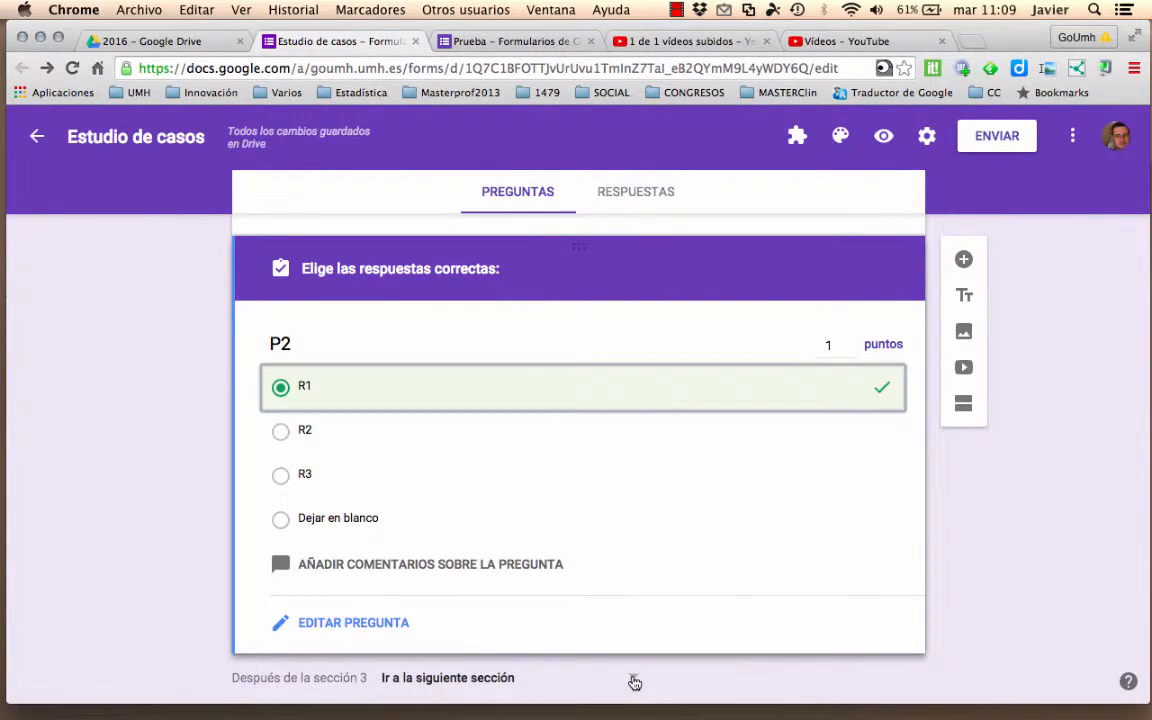
scroll(638, 589, "down", 4)
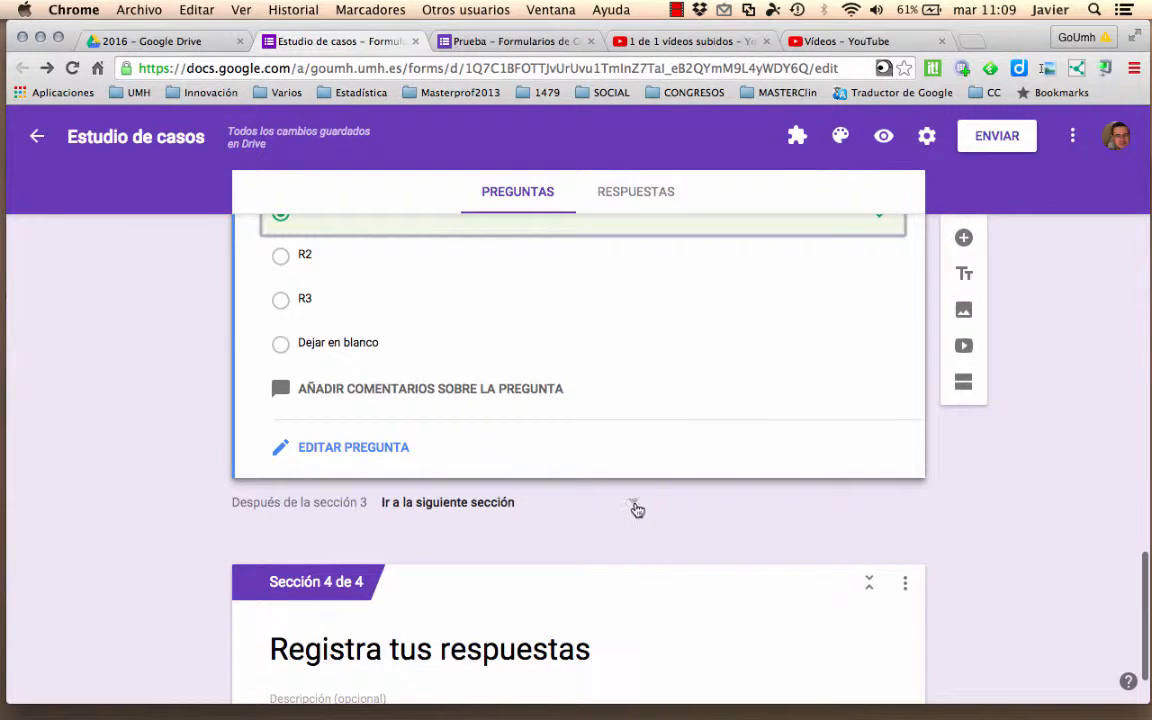
left_click(637, 510)
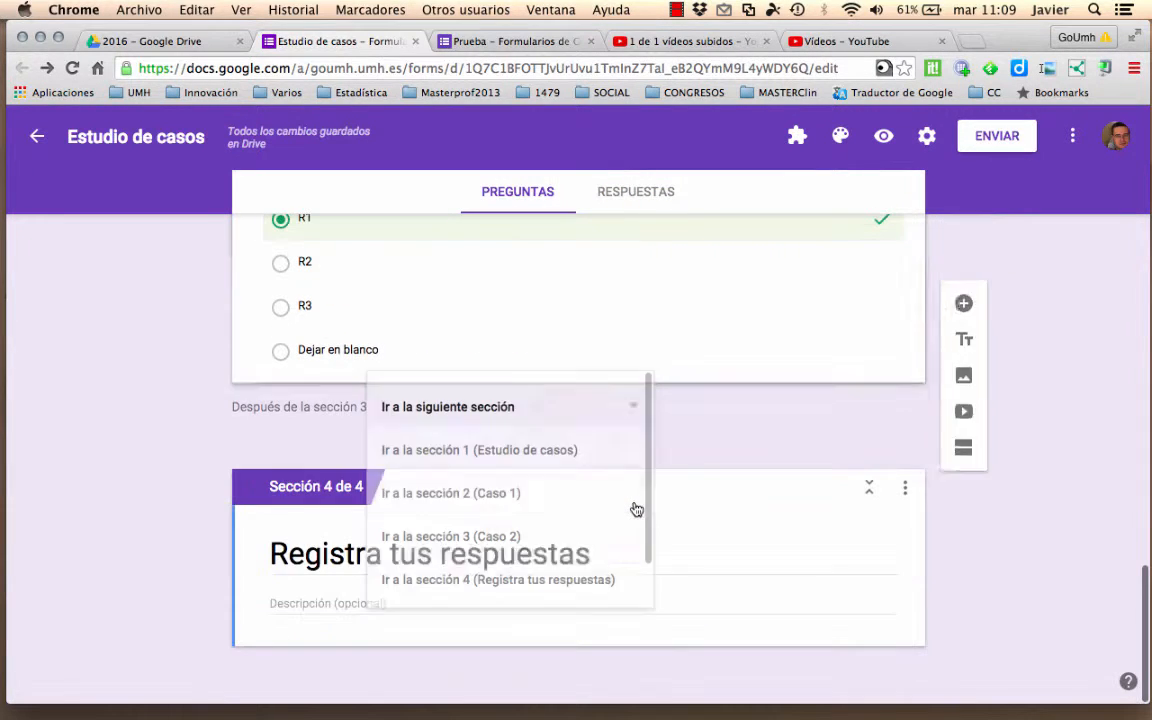
left_click(559, 584)
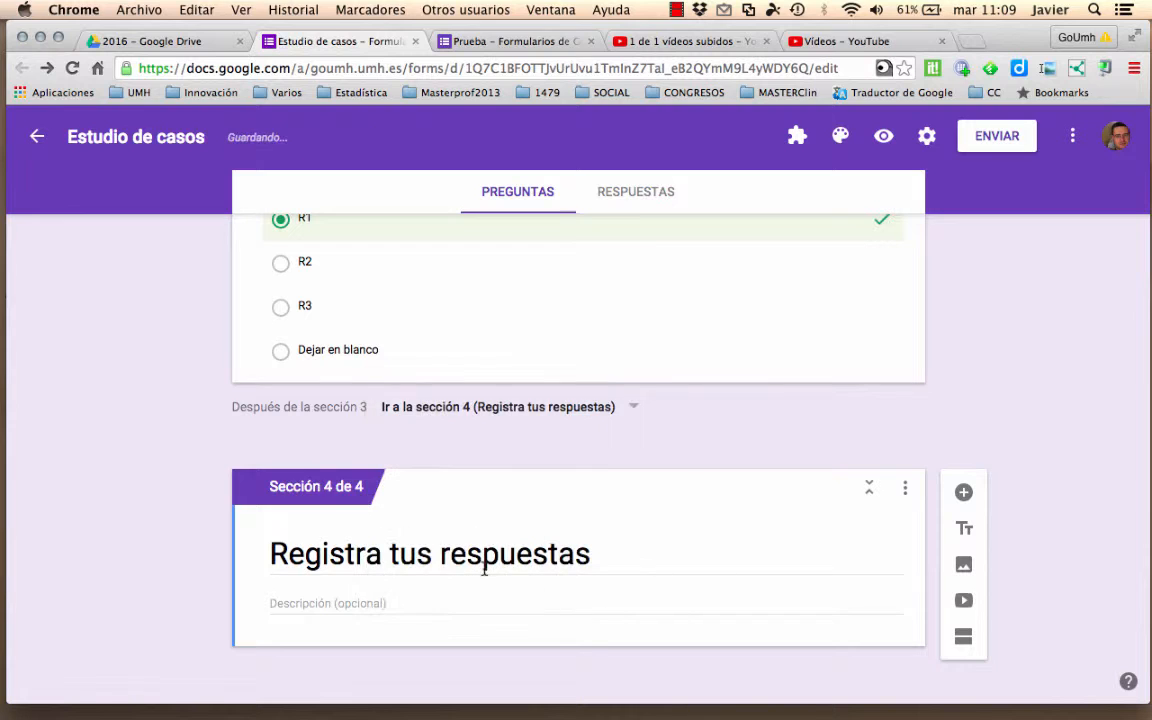
Set the navigation after section 2 (Caso 1) to go to section 3 (Caso 2)
scroll(137, 417, "up", 10)
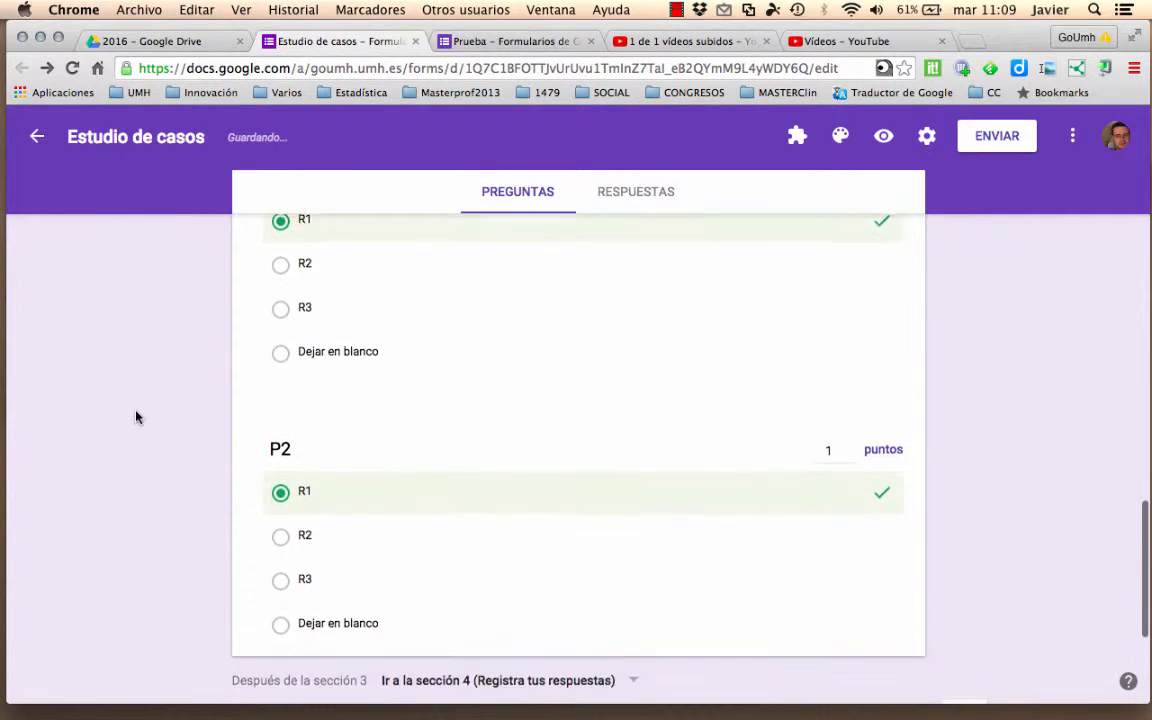
scroll(137, 417, "up", 1)
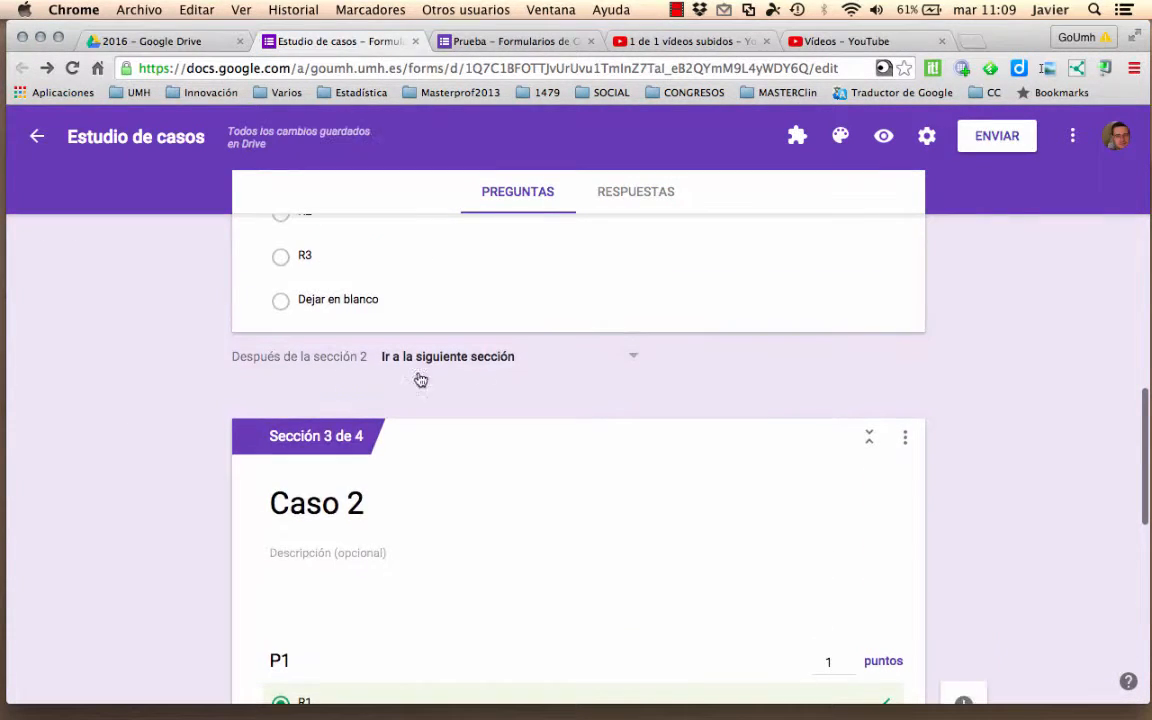
left_click(635, 360)
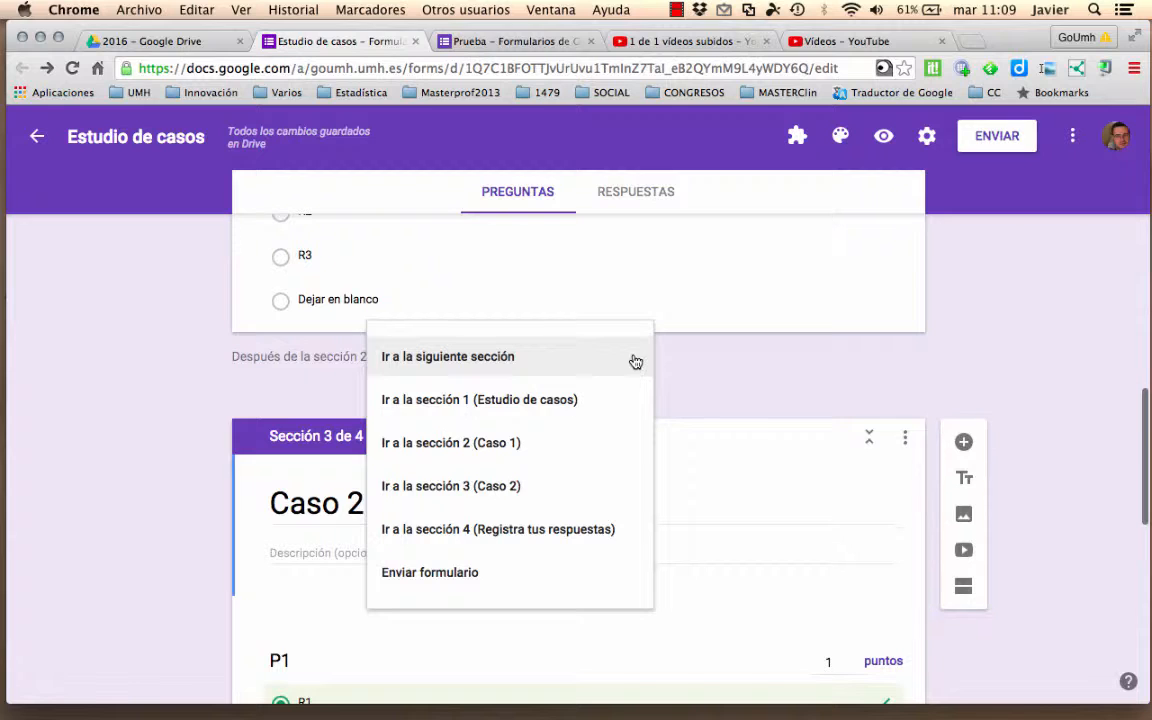
left_click(520, 488)
Set the navigation after section 1, the personal data section, to go to section 2 (Caso 1)
scroll(155, 342, "up", 10)
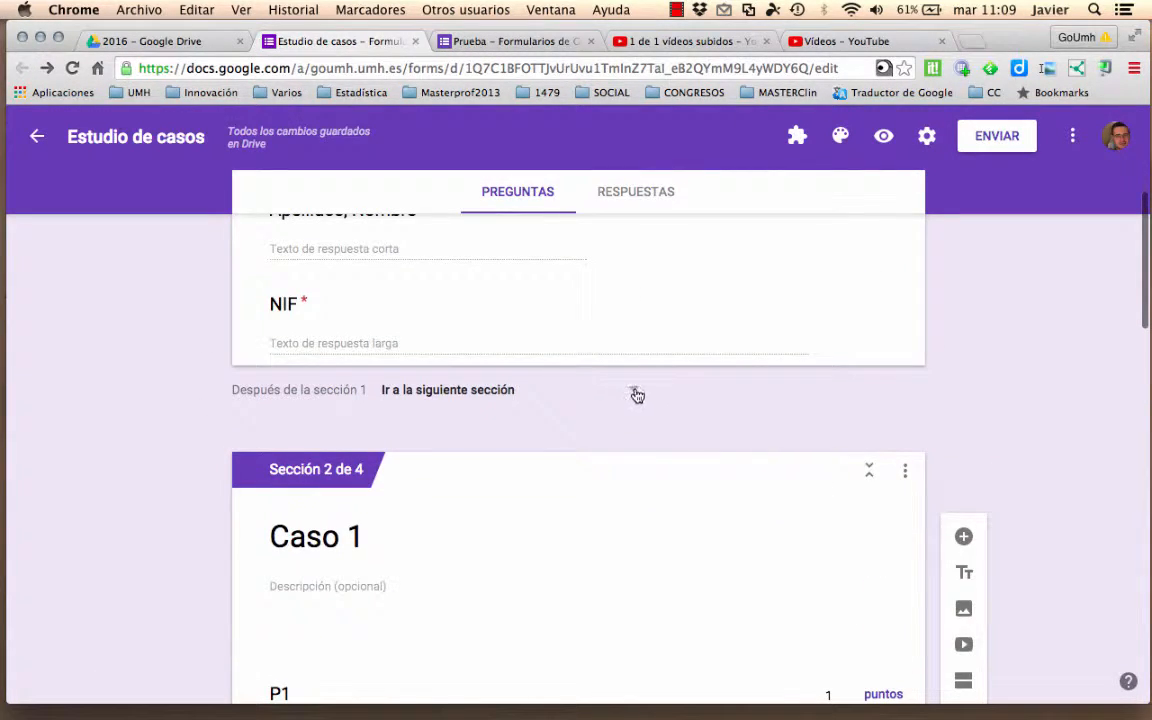
left_click(633, 390)
left_click(518, 479)
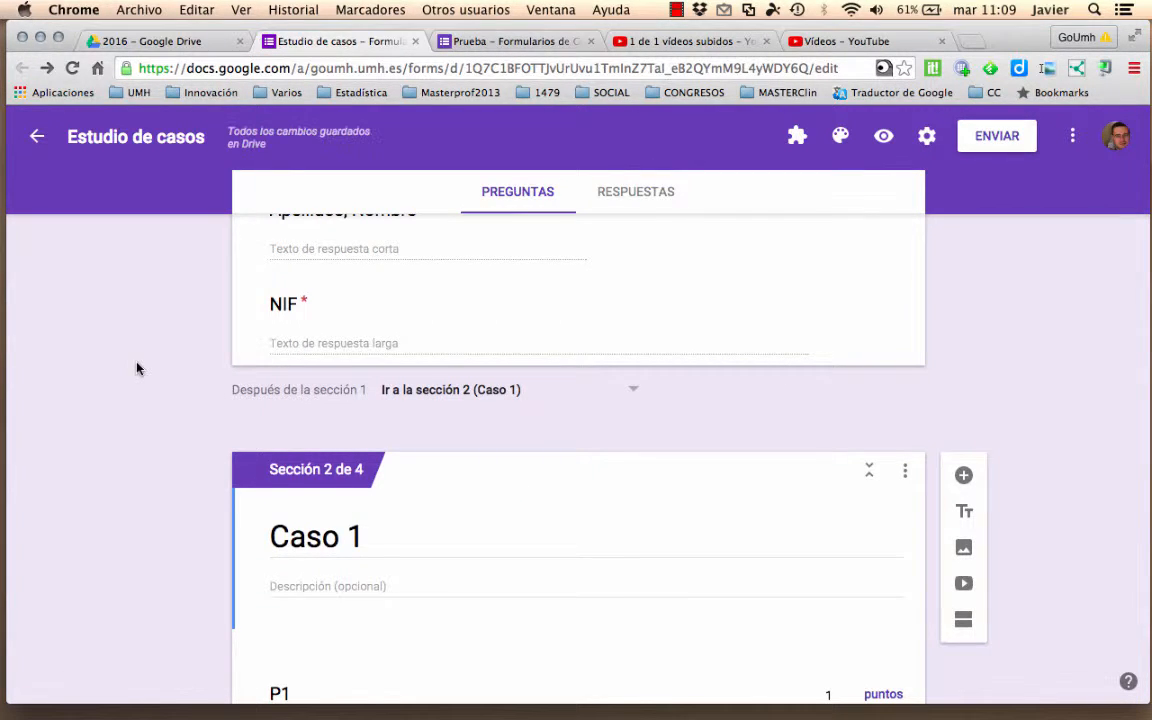
scroll(138, 369, "down", 3)
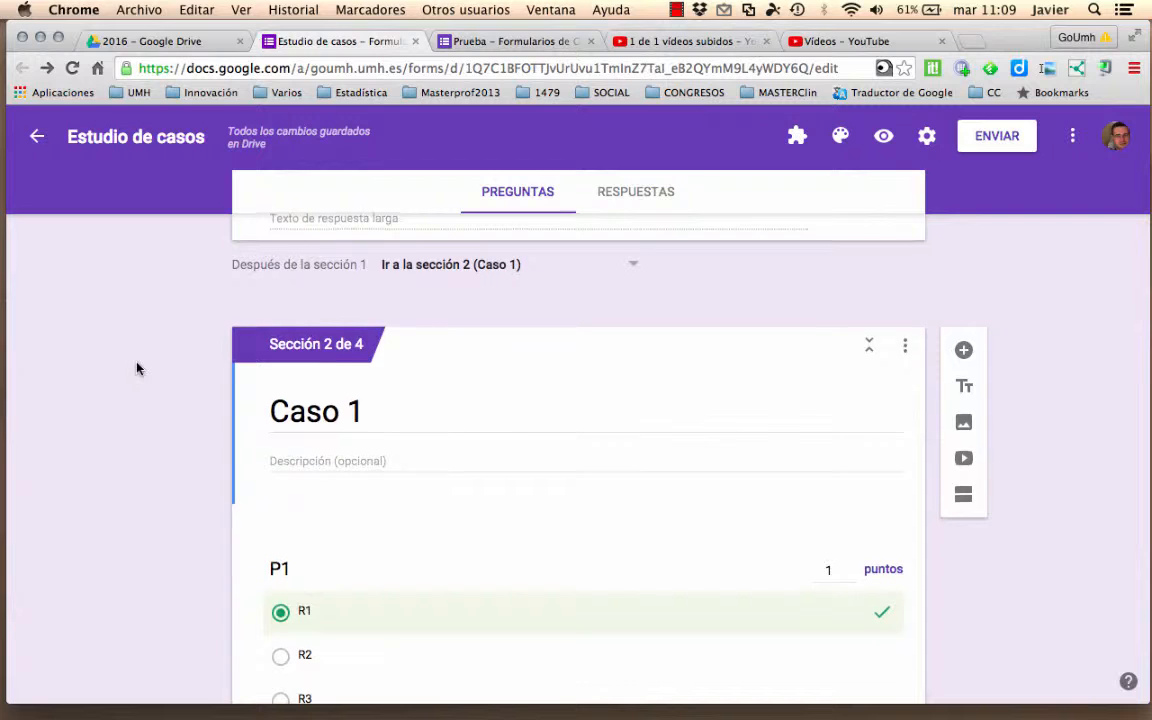
scroll(138, 369, "down", 4)
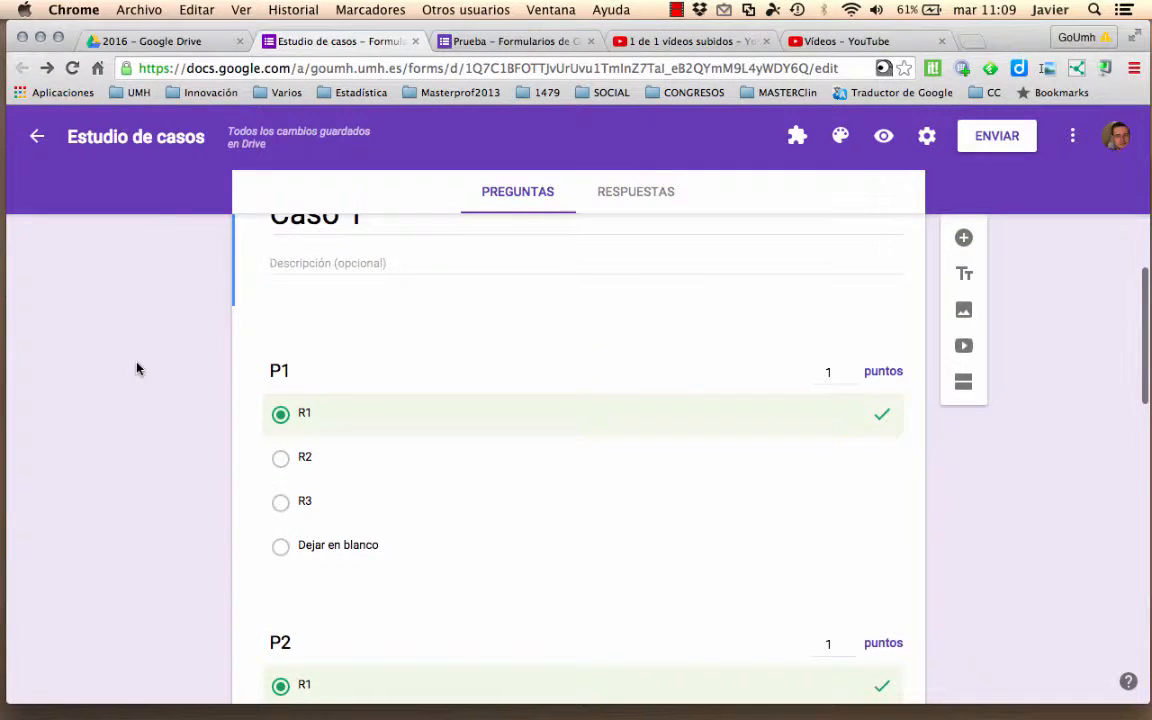
scroll(138, 369, "down", 3)
scroll(138, 369, "up", 1)
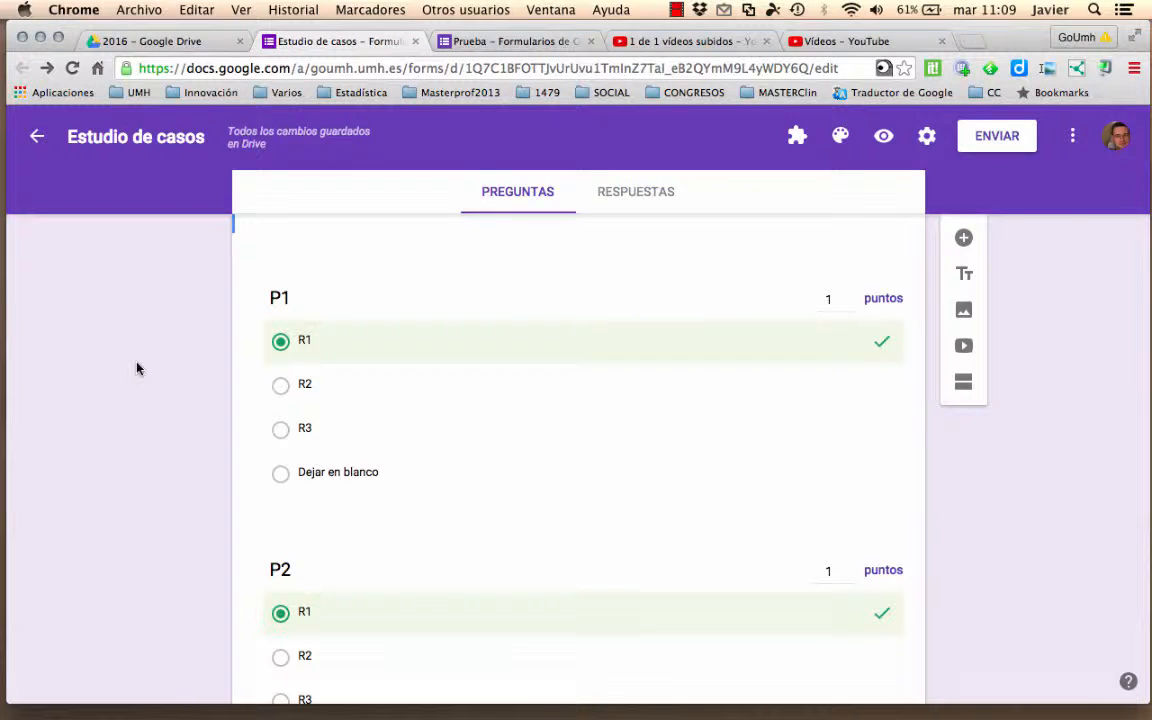
Review the section order and navigation from the personal data to the final section, and open the form preview
scroll(138, 369, "up", 5)
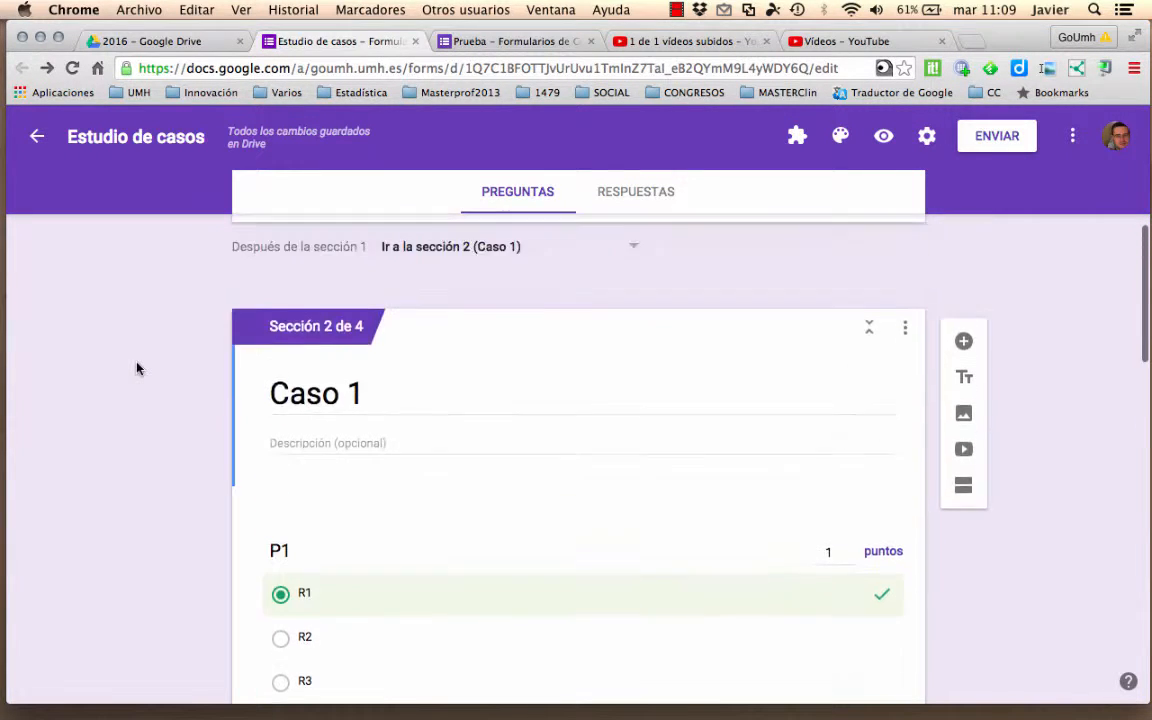
scroll(138, 369, "up", 5)
scroll(138, 369, "down", 3)
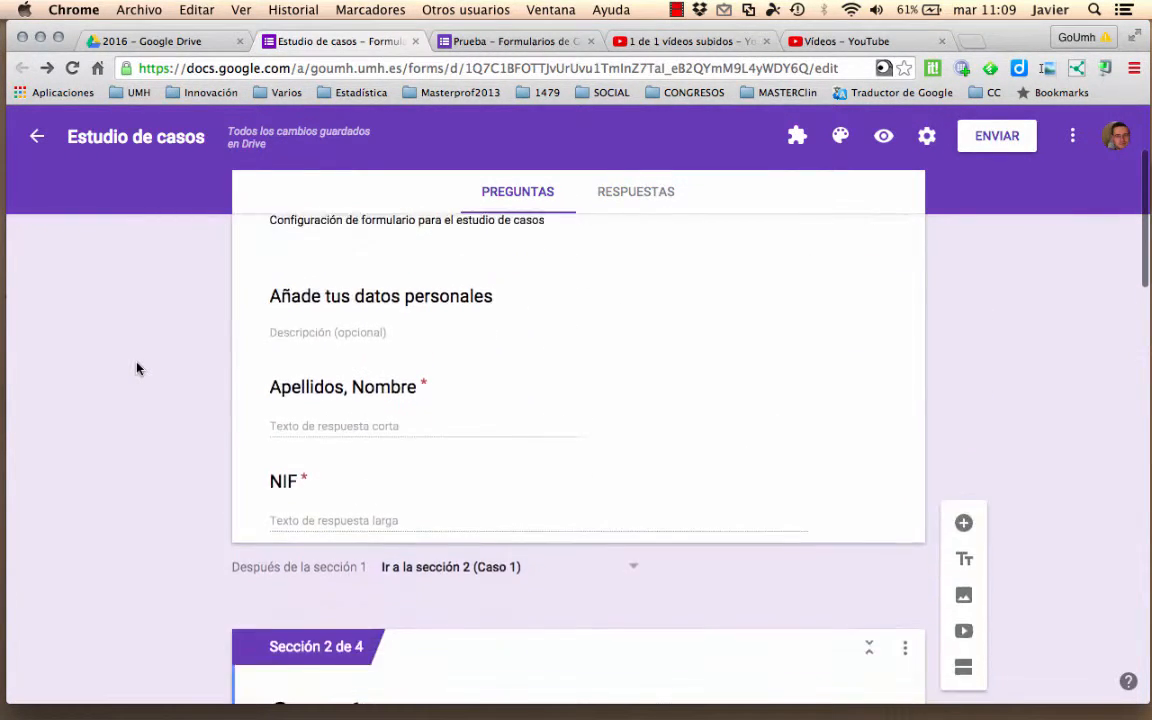
scroll(138, 369, "down", 12)
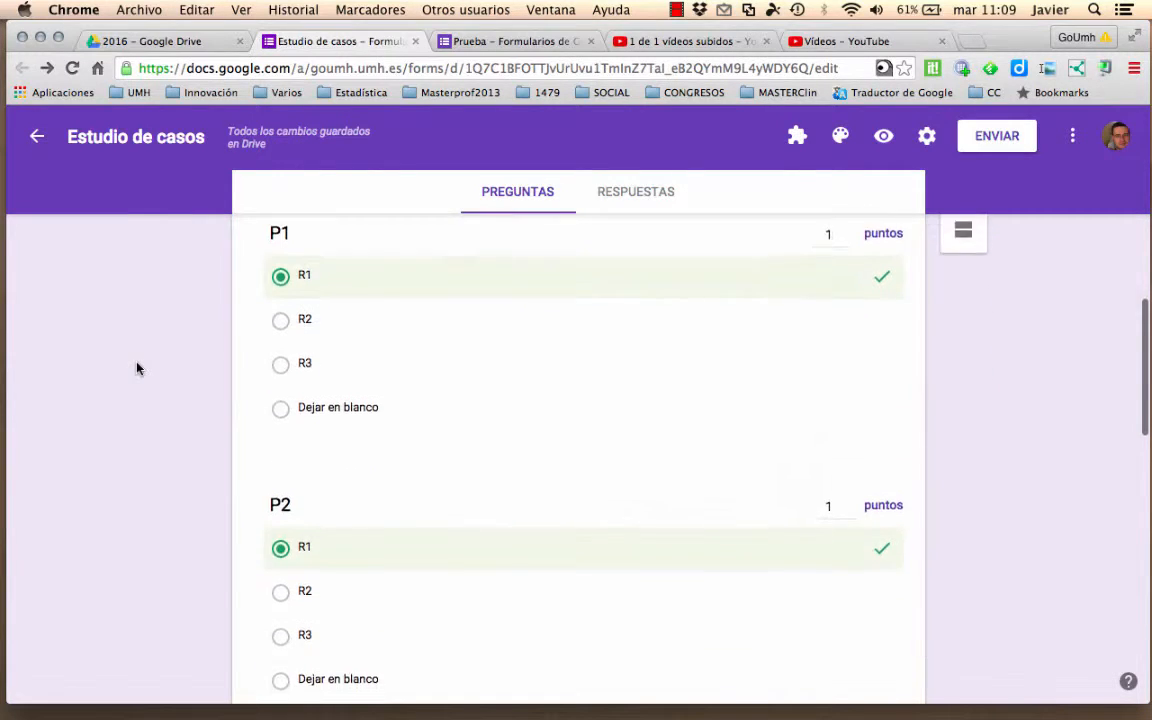
scroll(138, 369, "down", 14)
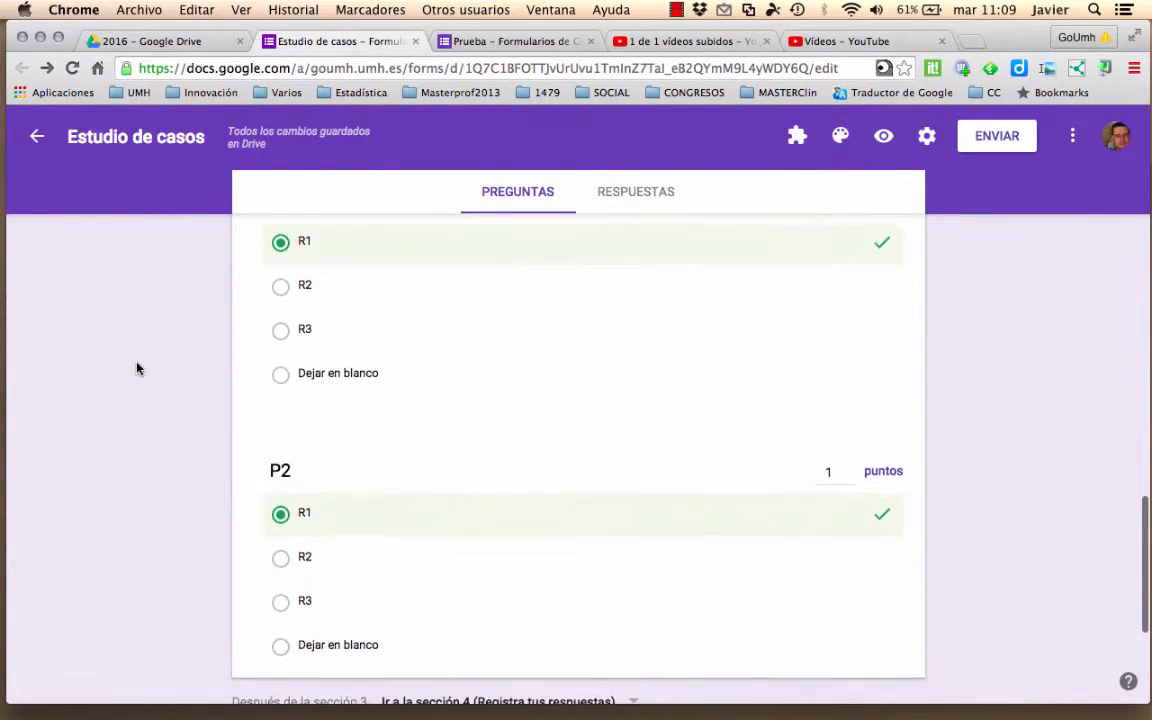
scroll(138, 369, "down", 1)
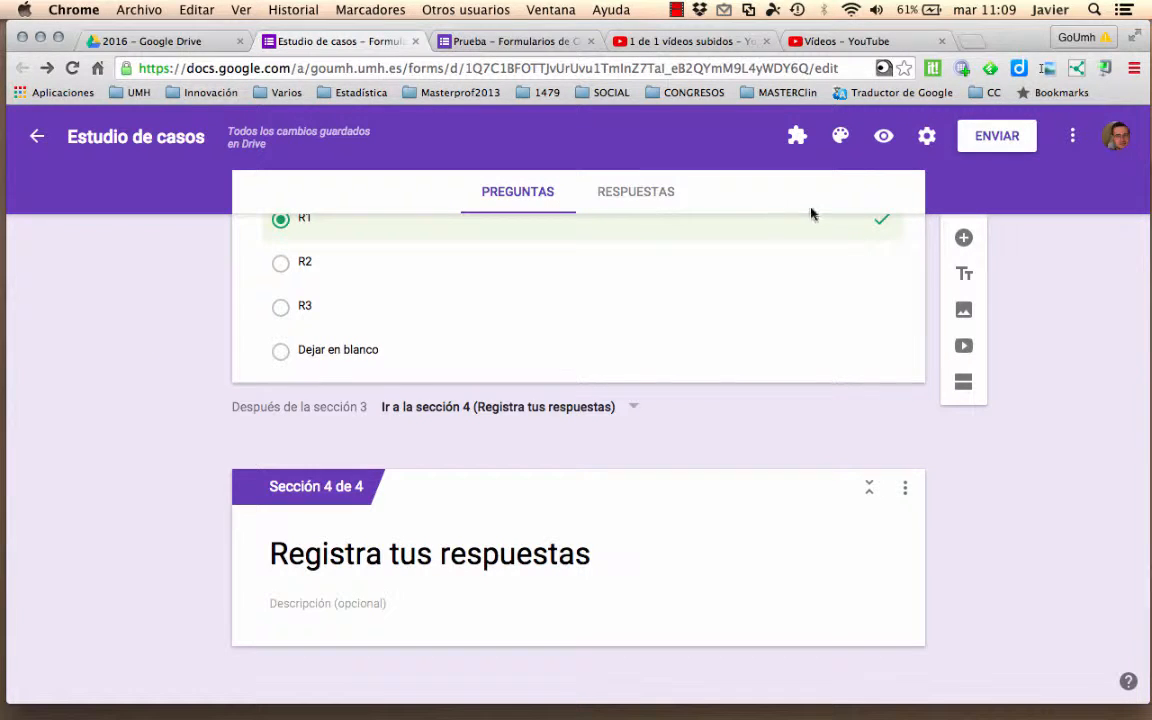
left_click(884, 136)
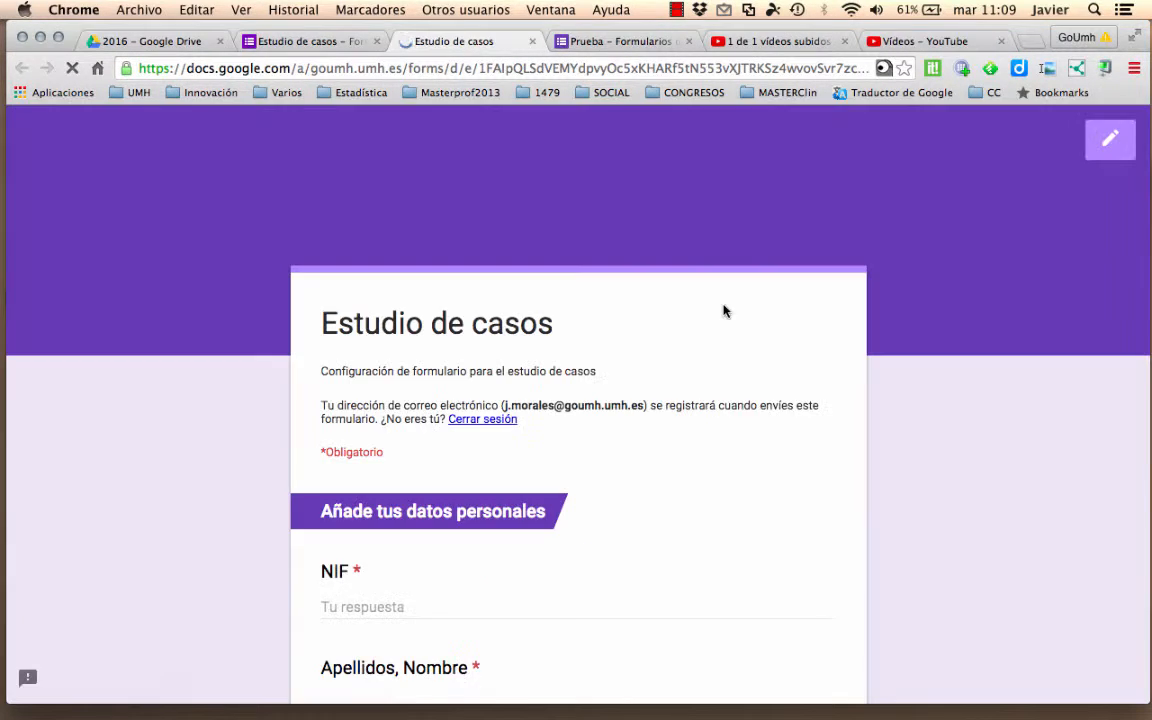
Fill in the required NIF and full name fields with test data and continue to the Caso 1 section
scroll(689, 215, "down", 3)
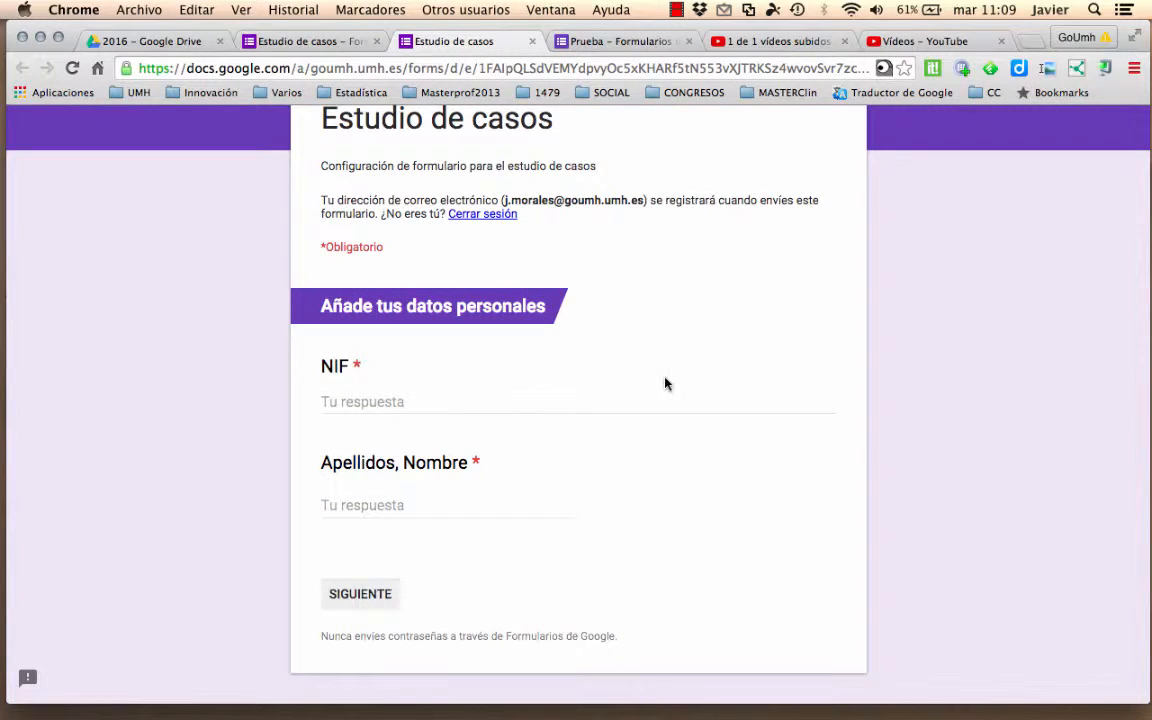
scroll(665, 383, "up", 1)
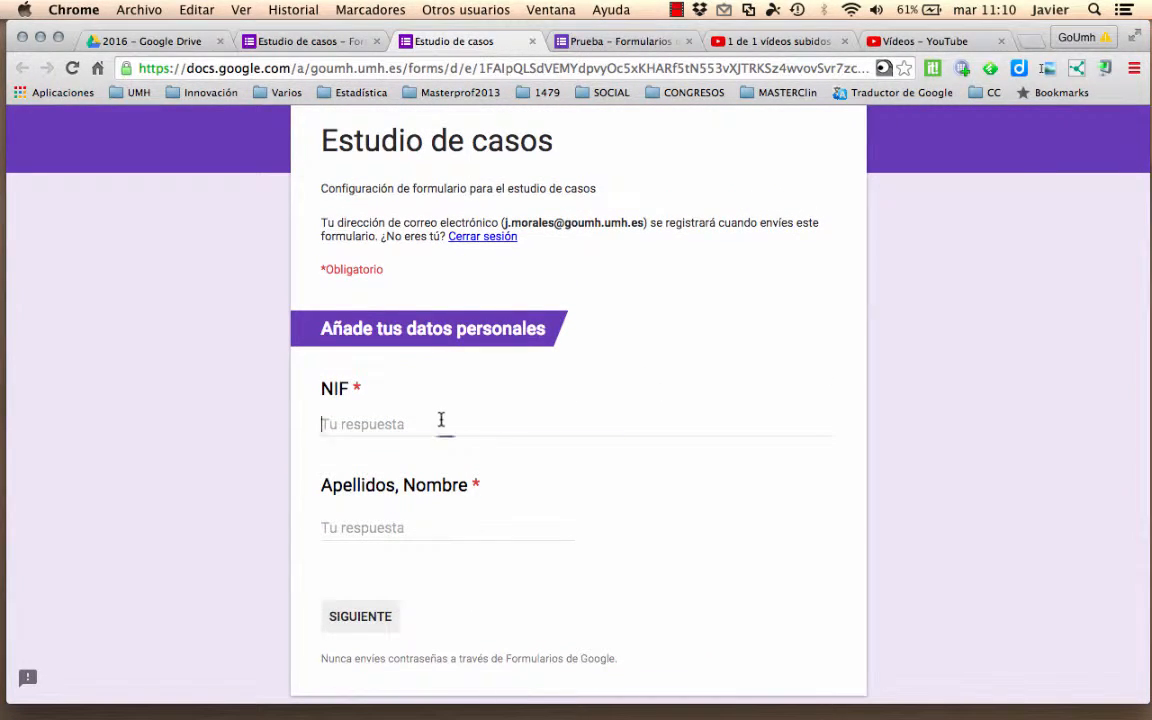
type("12345")
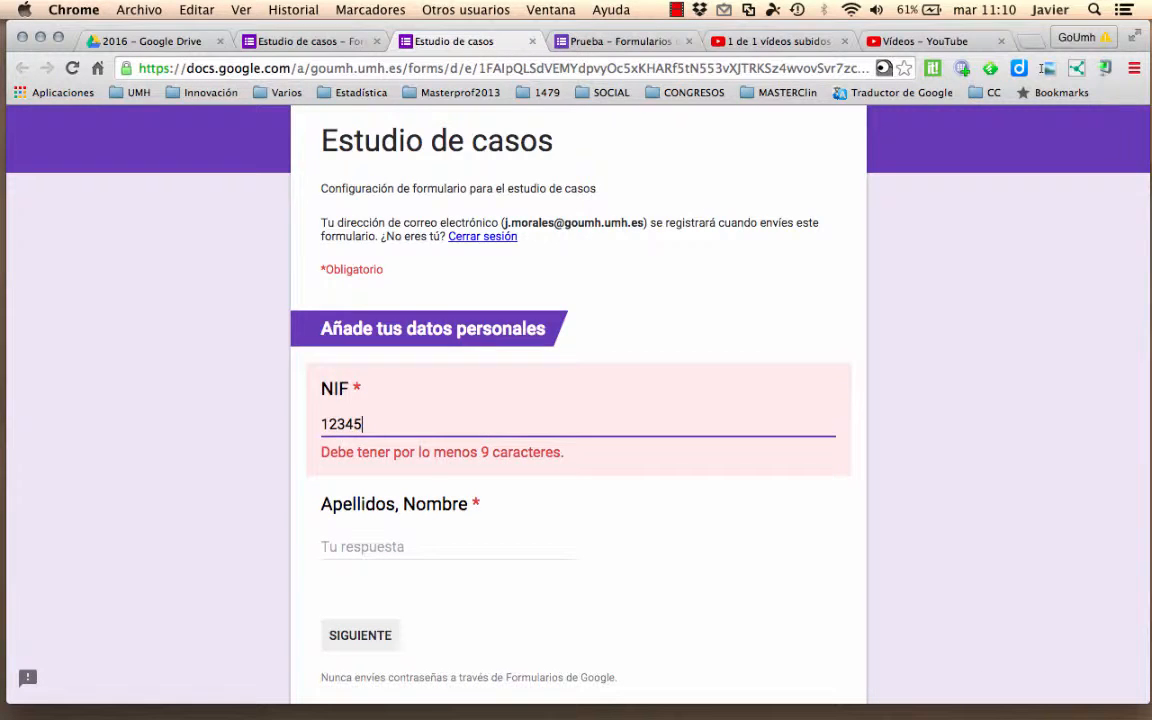
type("6789")
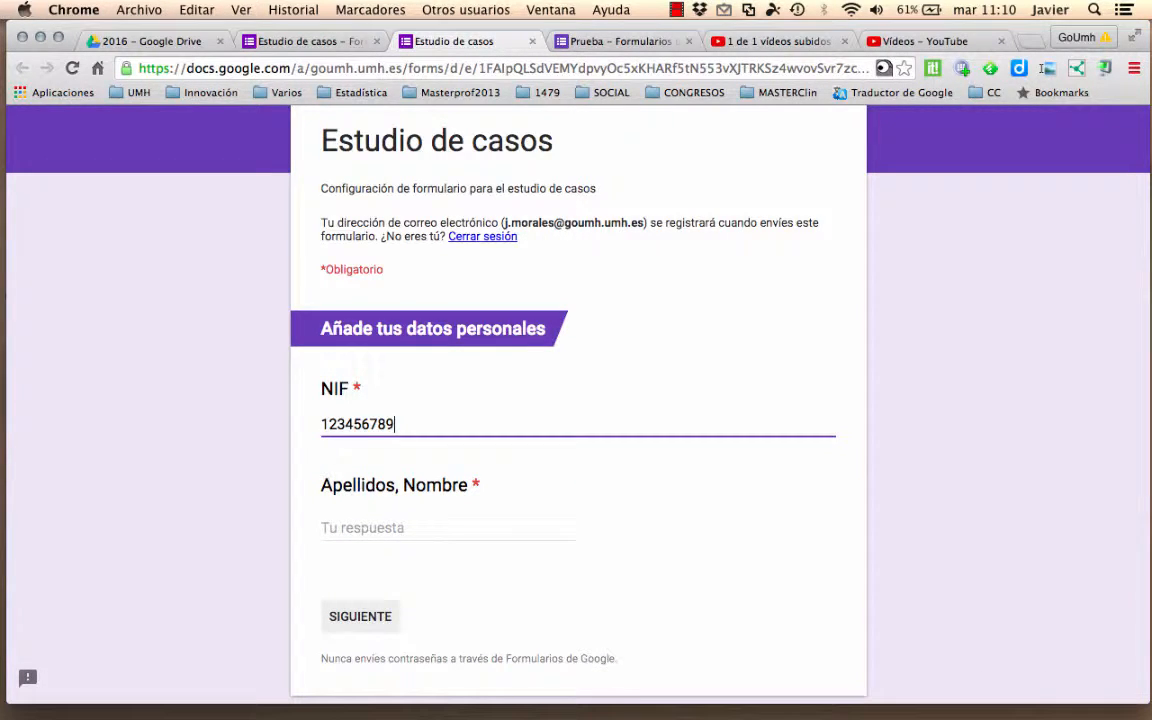
left_click(381, 536)
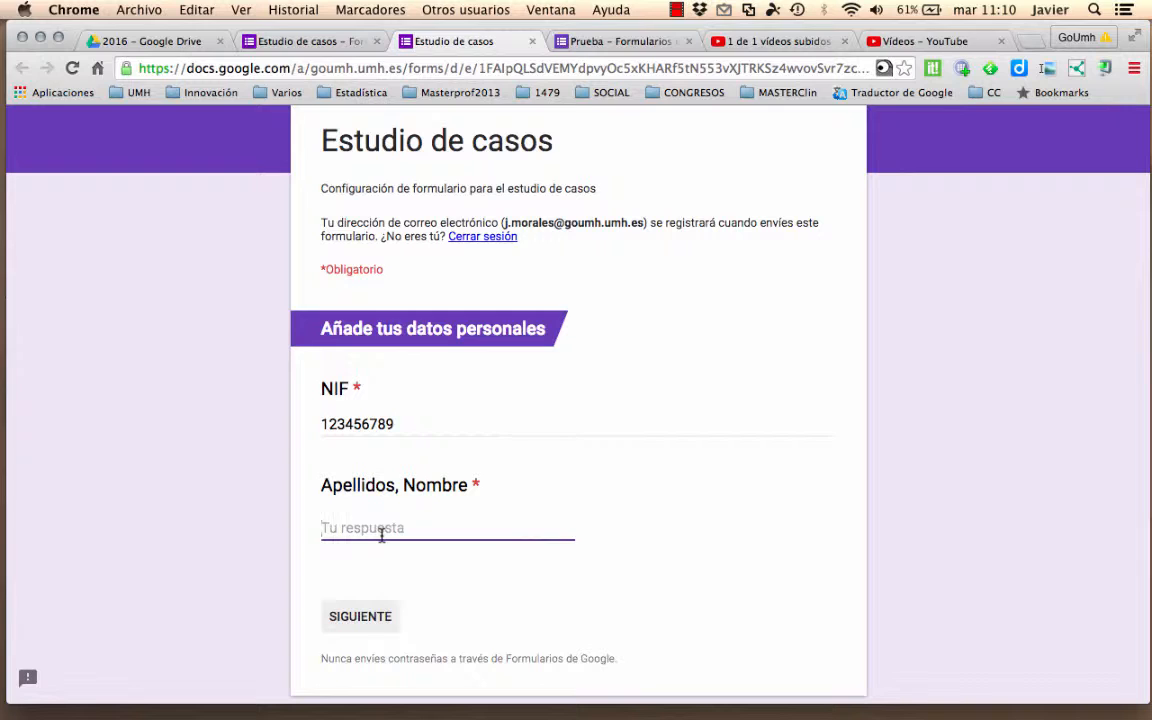
type("nmn")
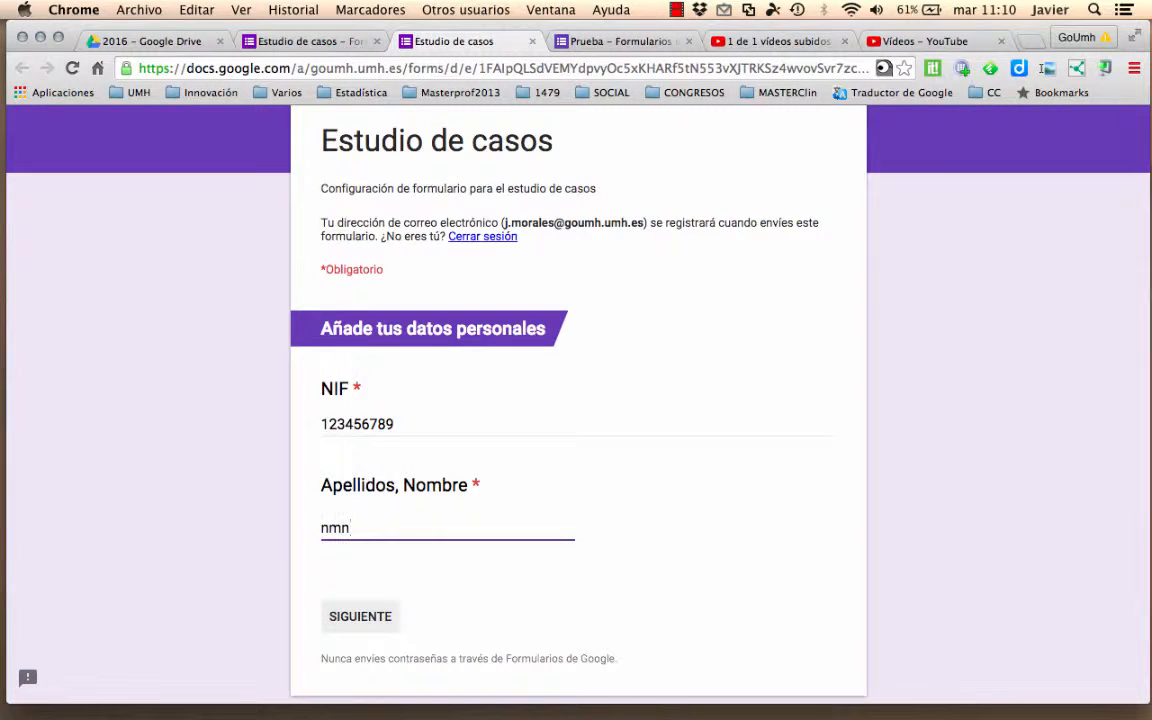
left_click(362, 617)
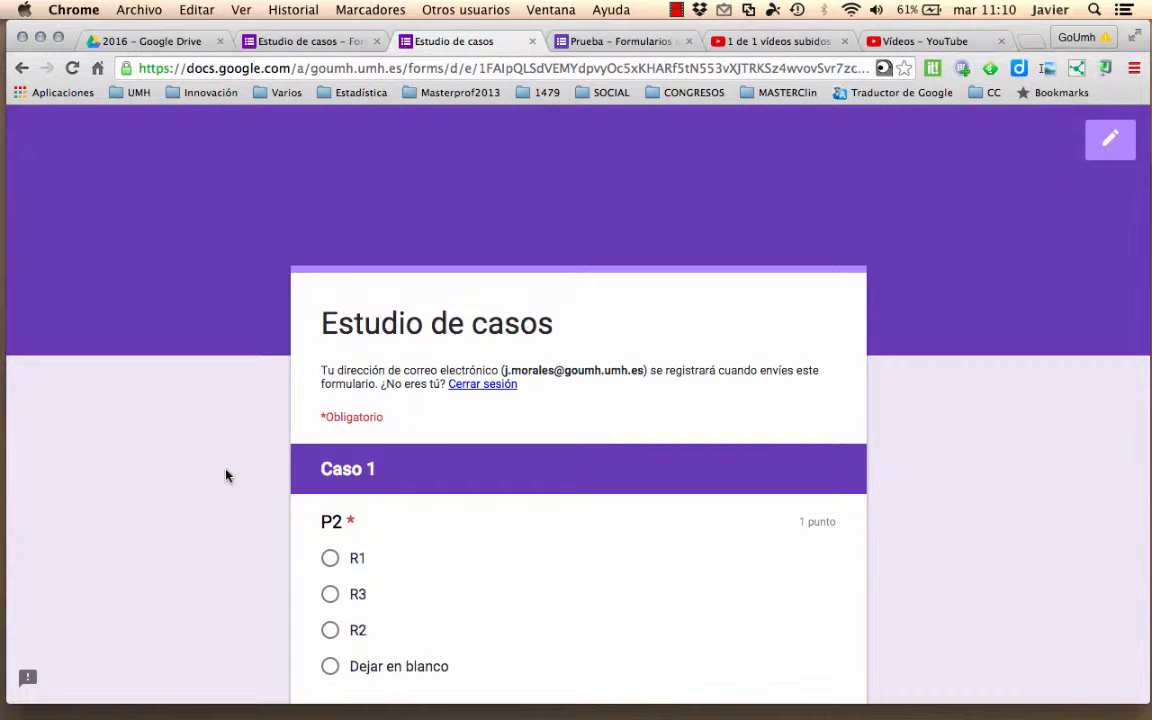
Answer Caso 1 with R3 for P2 and R1 for P1, and continue to Caso 2
scroll(226, 475, "down", 2)
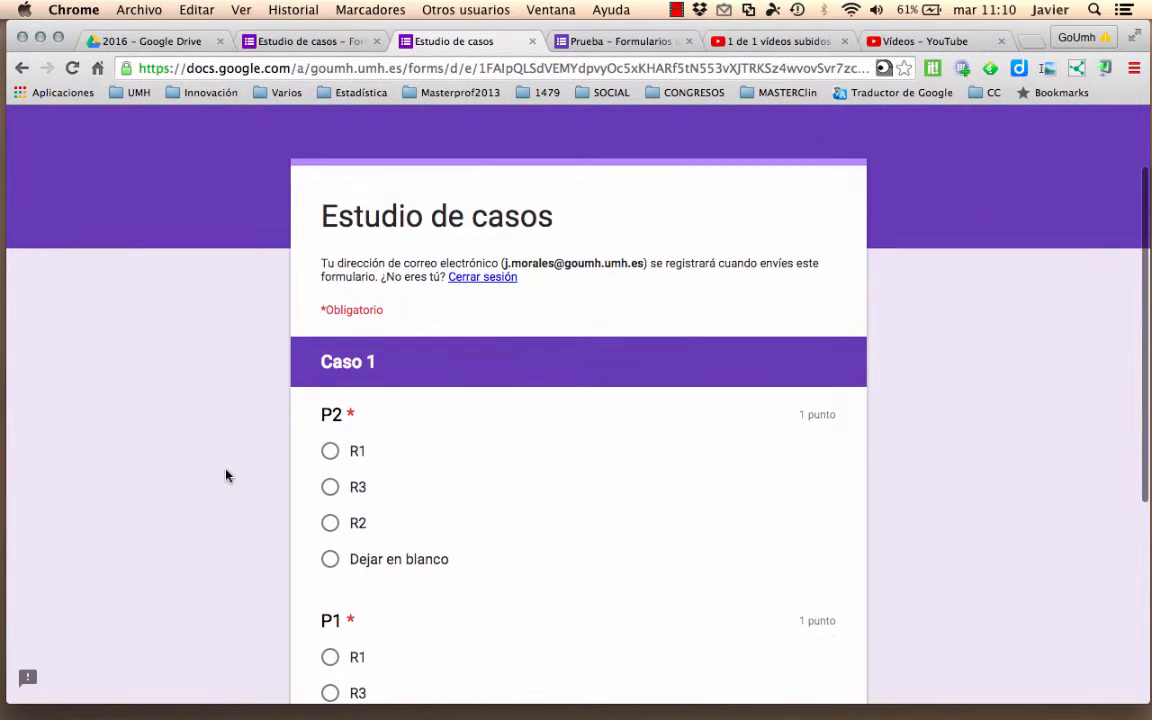
scroll(226, 475, "down", 2)
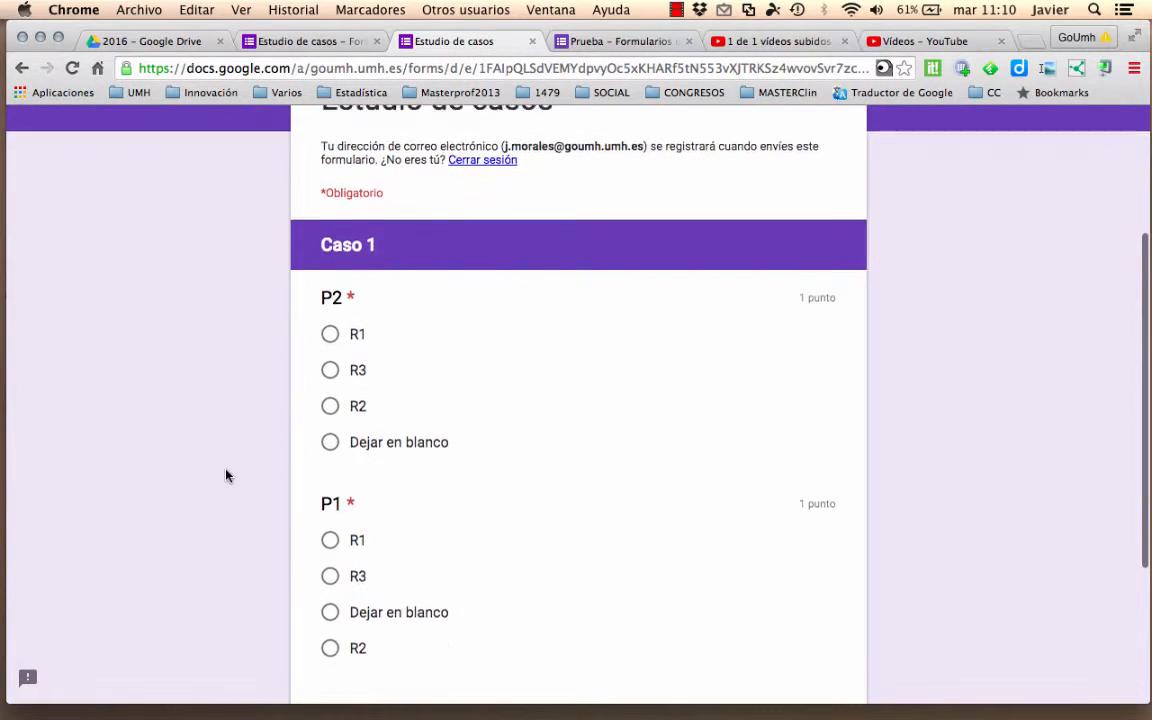
scroll(226, 475, "down", 1)
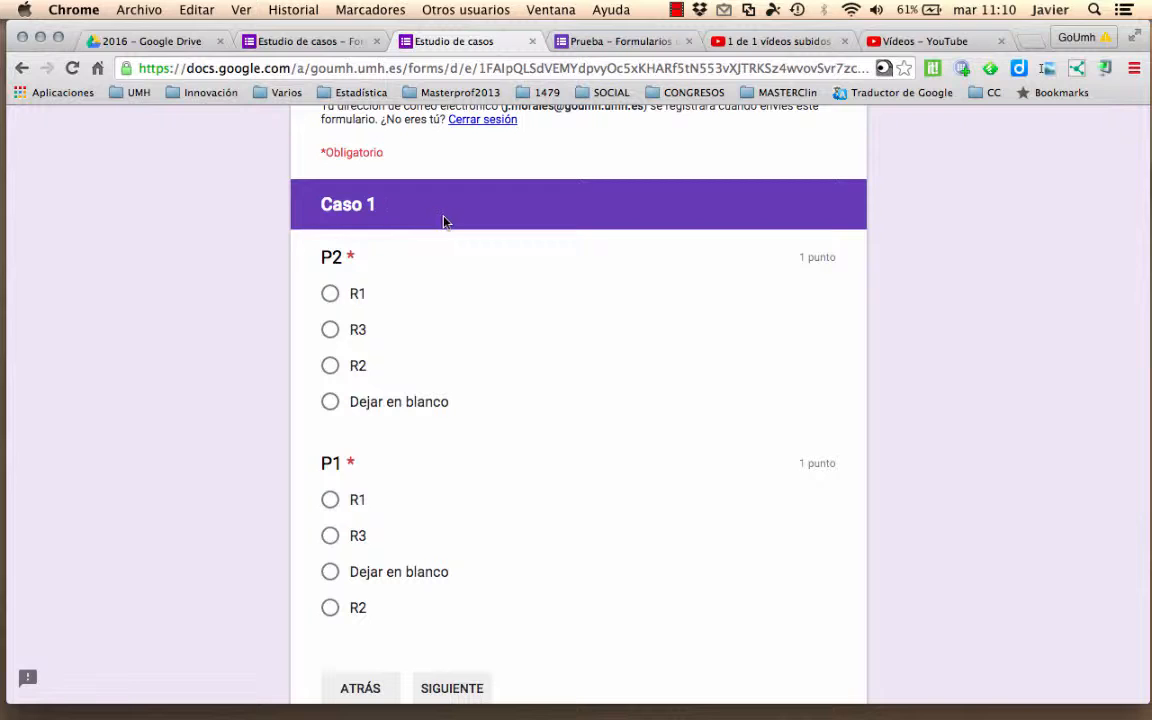
scroll(444, 221, "down", 2)
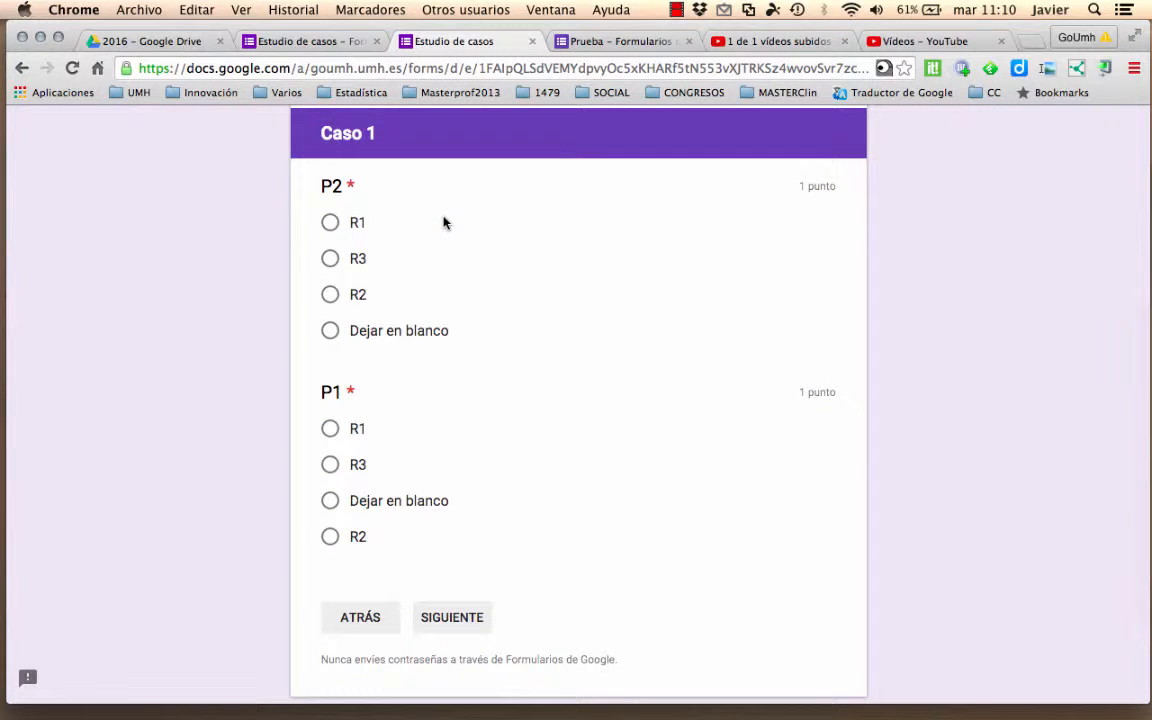
left_click(330, 258)
left_click(331, 429)
left_click(465, 620)
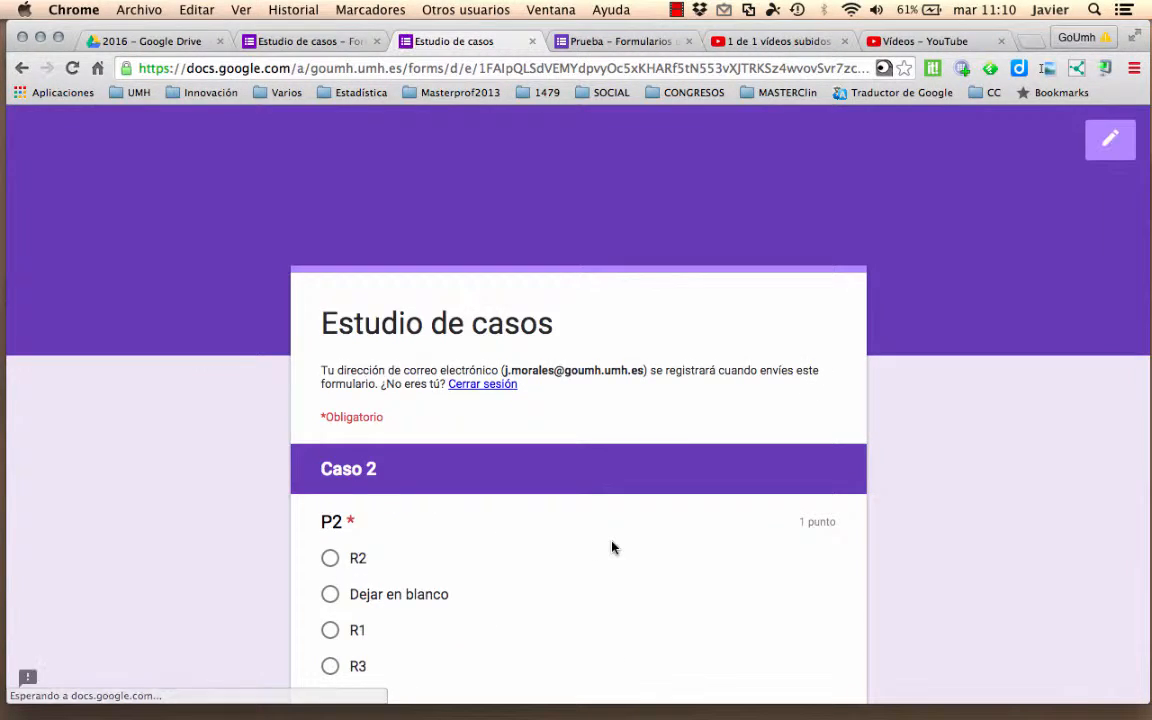
Answer Caso 2 with Dejar en blanco for P2 and R2 for P1, and submit the form from the final section
scroll(613, 546, "down", 3)
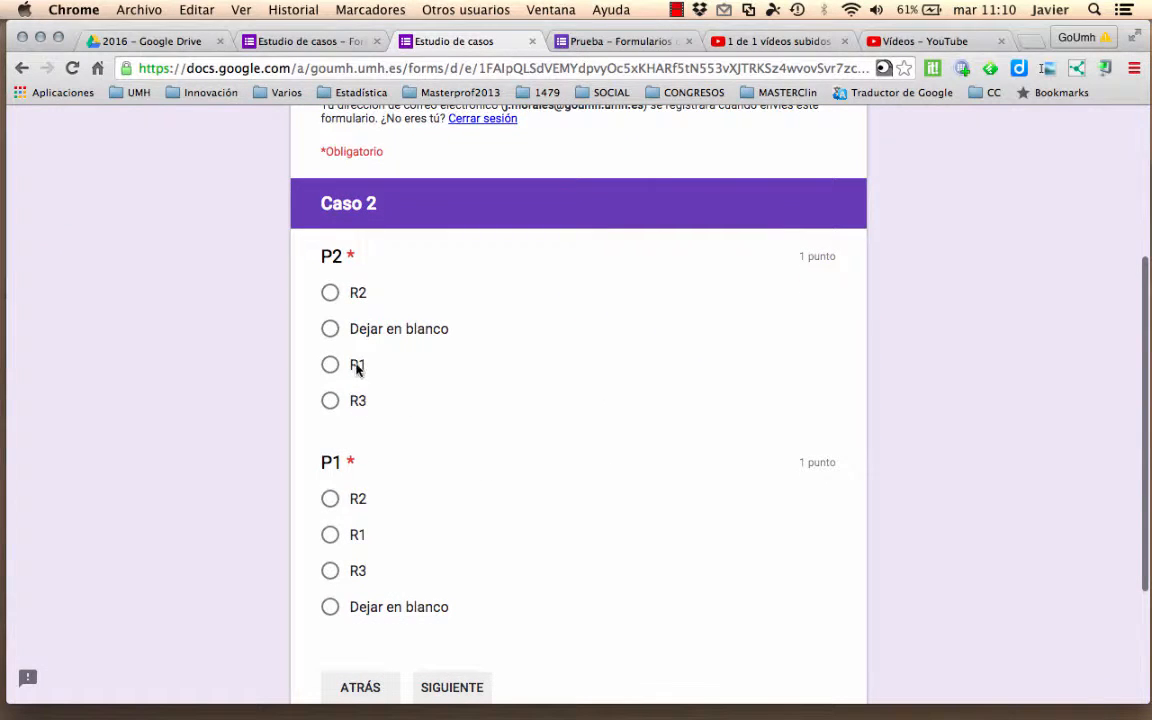
left_click(330, 329)
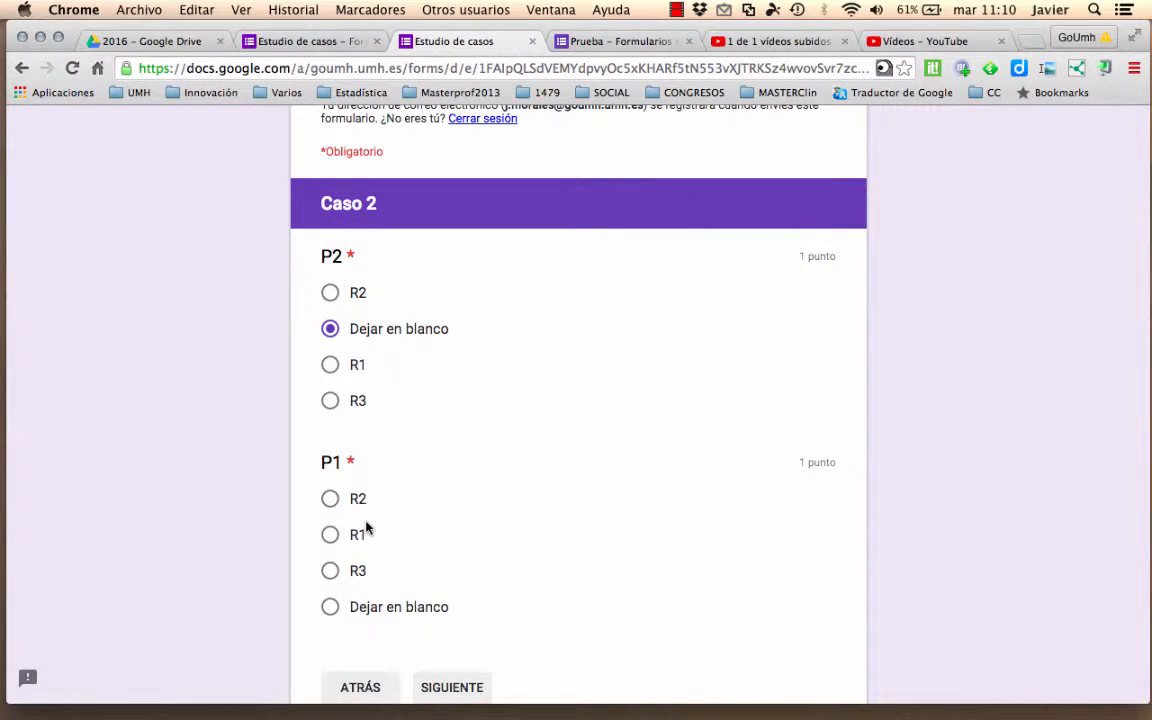
left_click(330, 499)
scroll(219, 493, "down", 2)
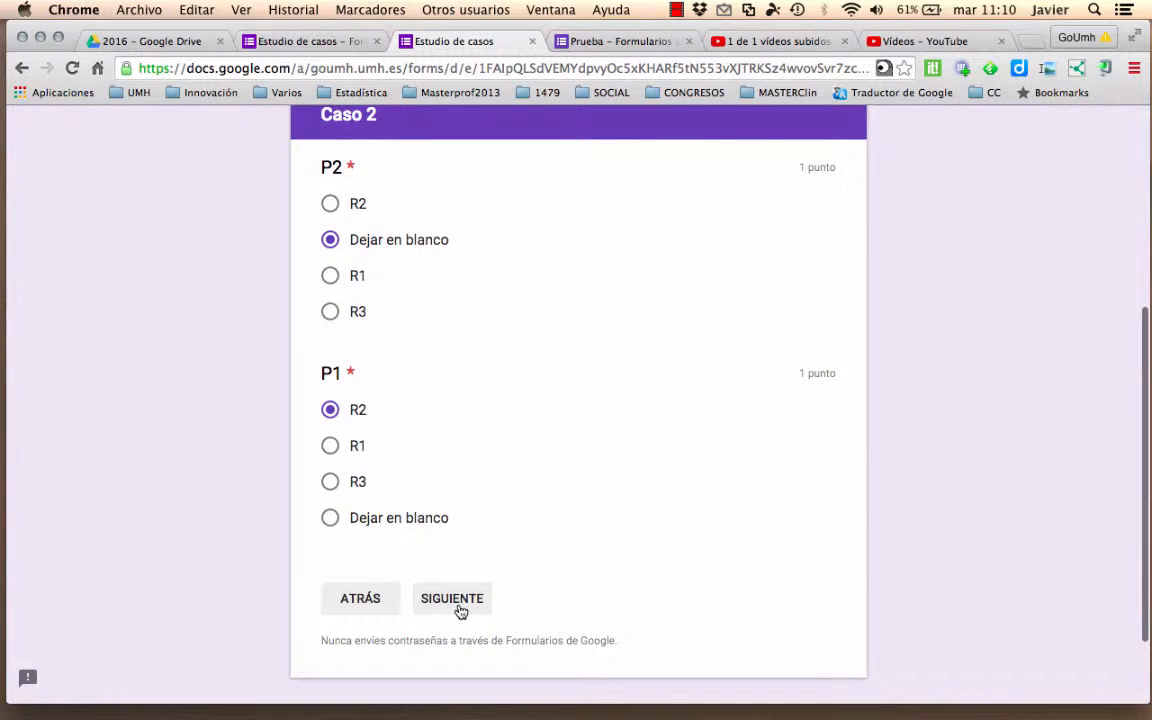
left_click(458, 603)
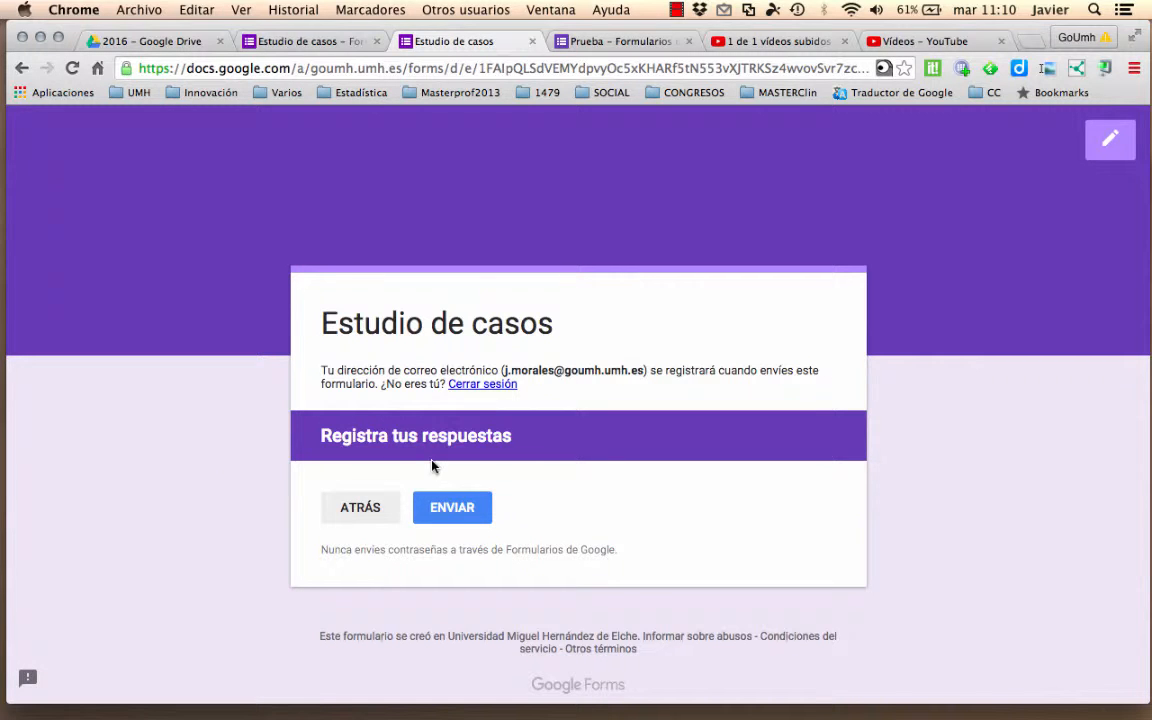
left_click(452, 508)
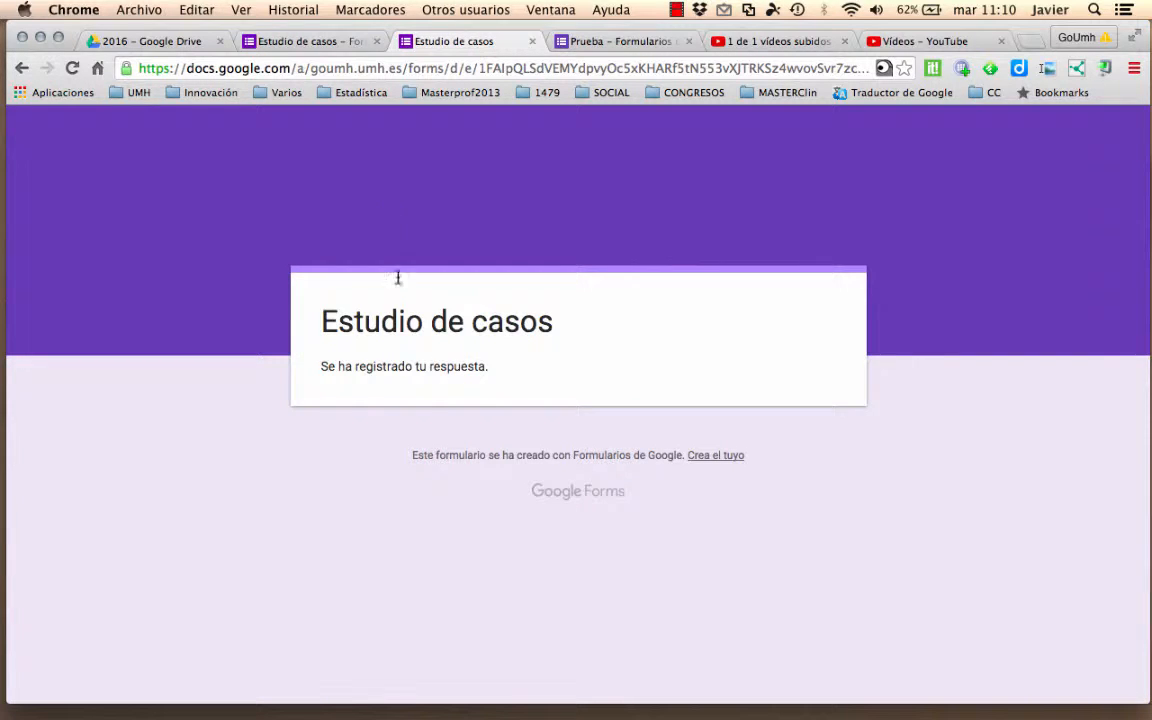
Return to the form editor and examine the response summary, including score distribution, frequently missed questions and scores per respondent
left_click(313, 45)
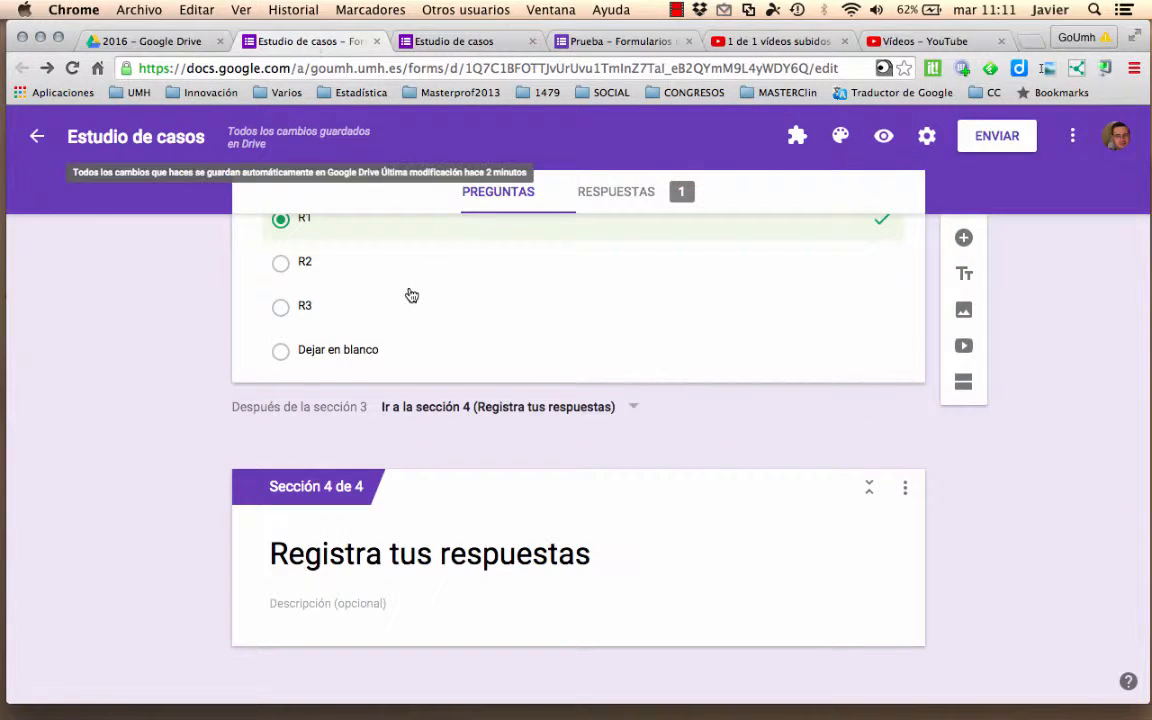
scroll(411, 295, "up", 15)
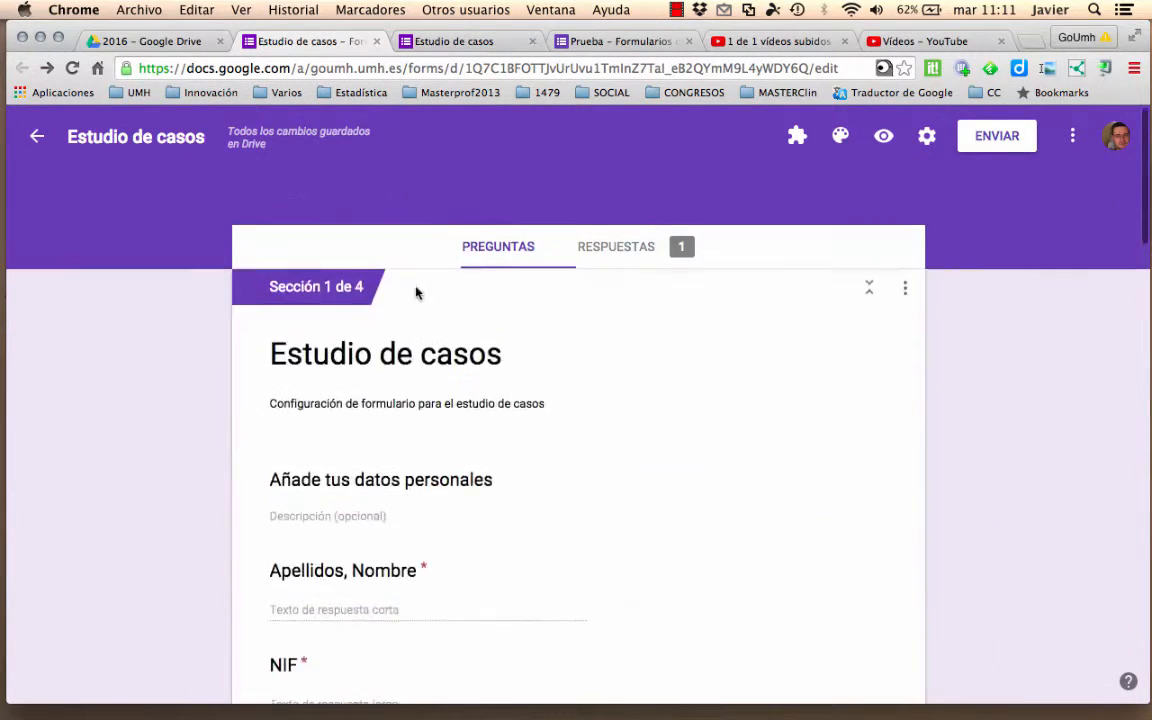
left_click(627, 249)
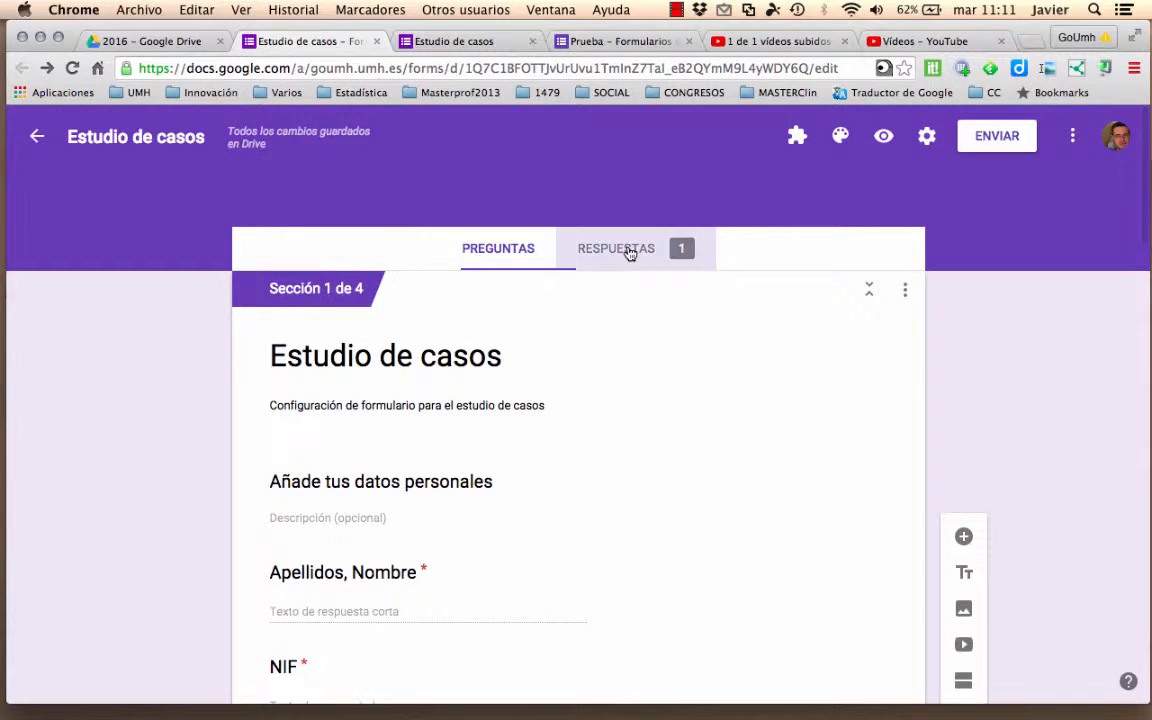
scroll(626, 410, "down", 2)
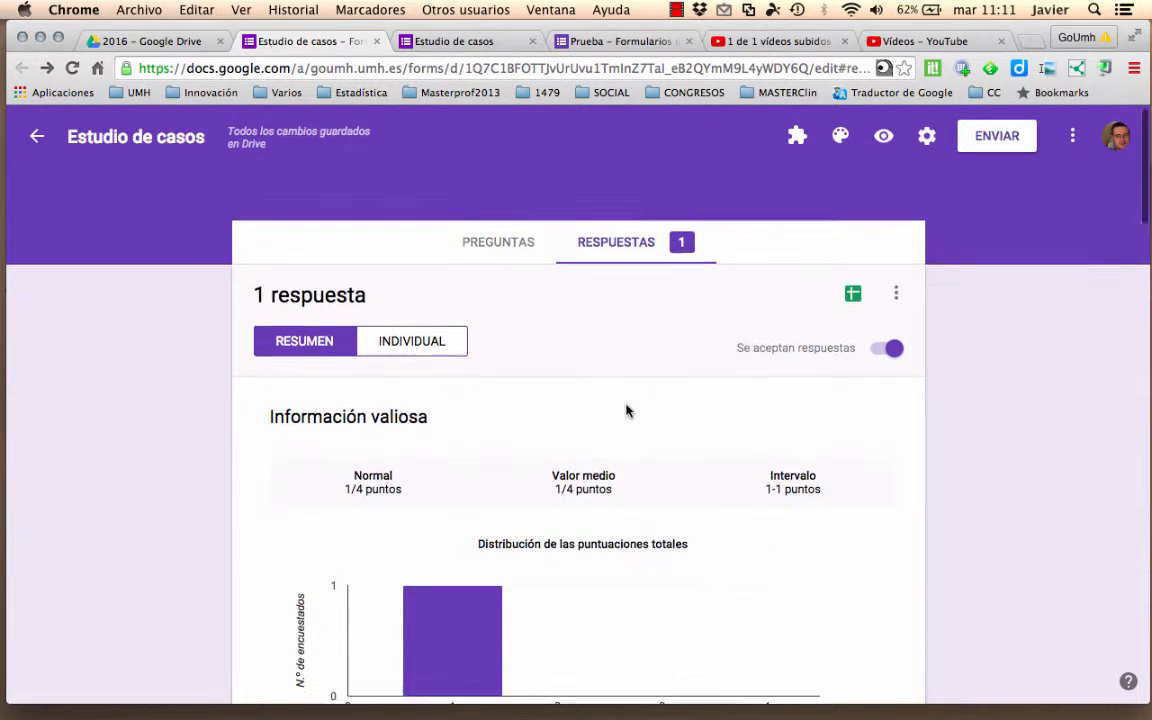
scroll(626, 410, "down", 2)
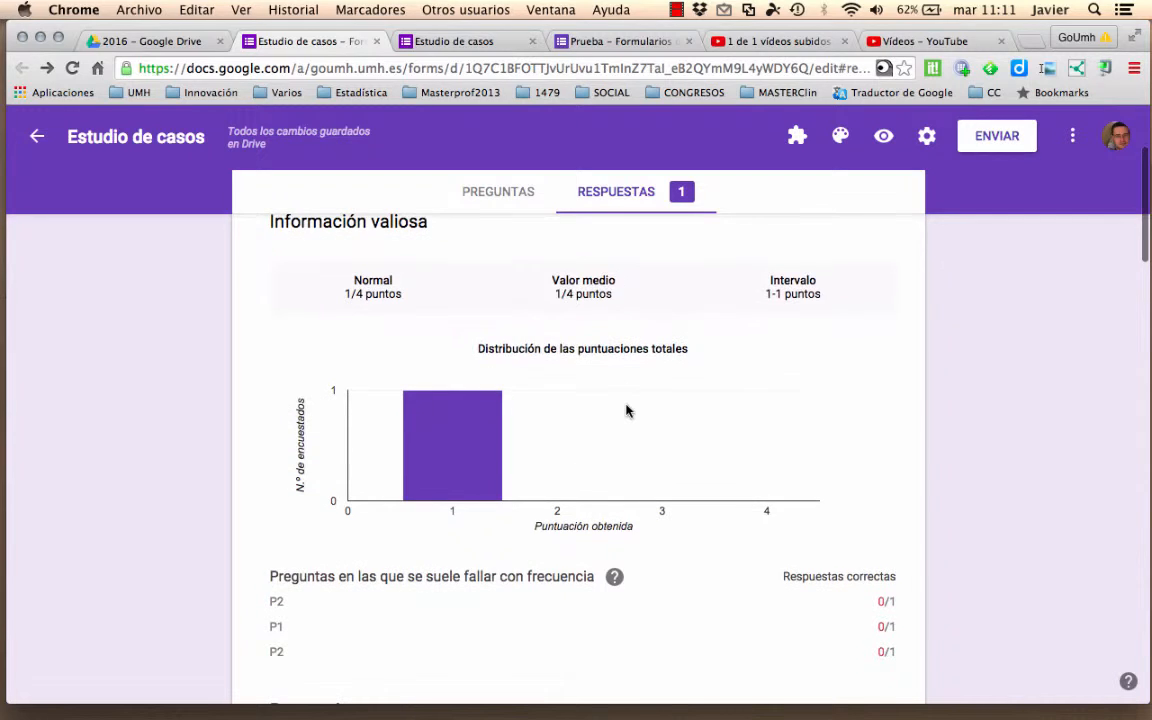
scroll(626, 410, "down", 2)
scroll(626, 410, "down", 2)
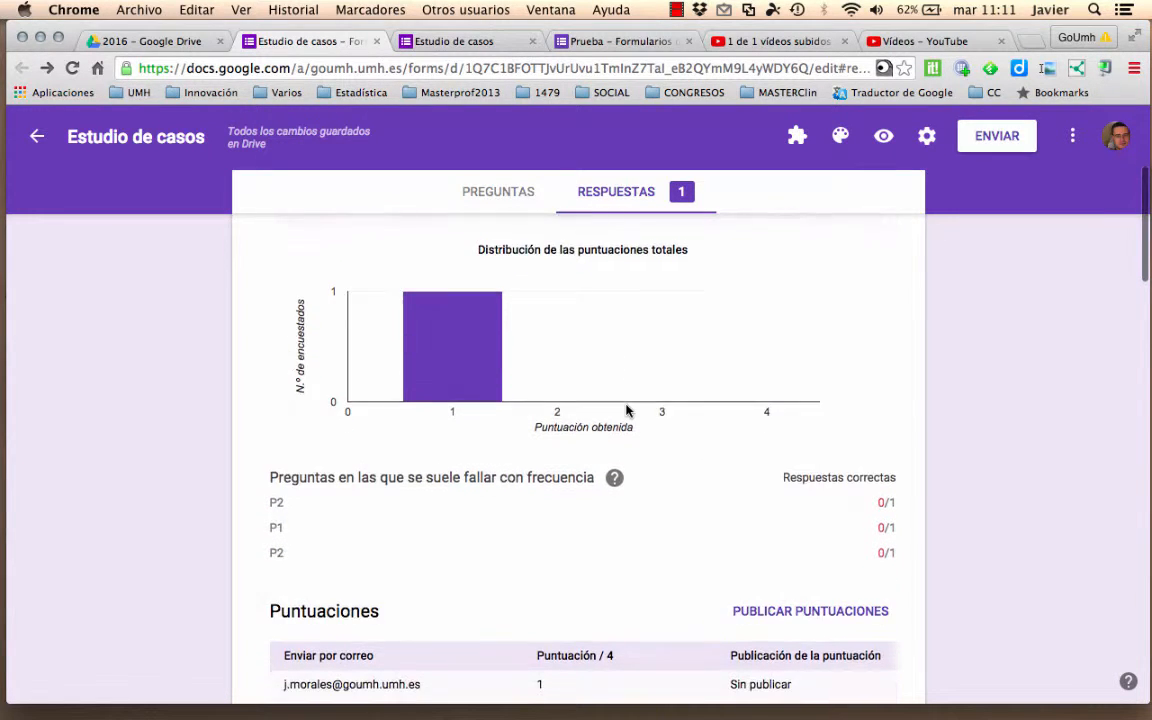
scroll(626, 404, "down", 2)
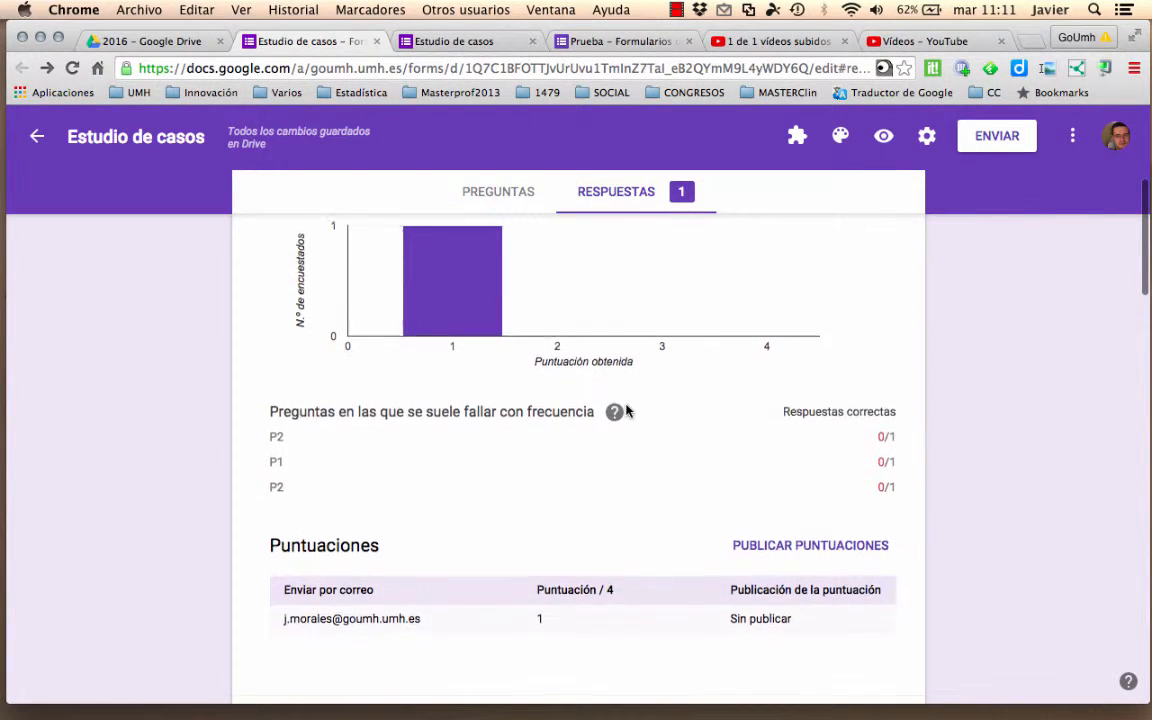
Open the individual response view and check the submitted personal data and the graded answers of the cases
scroll(626, 410, "up", 10)
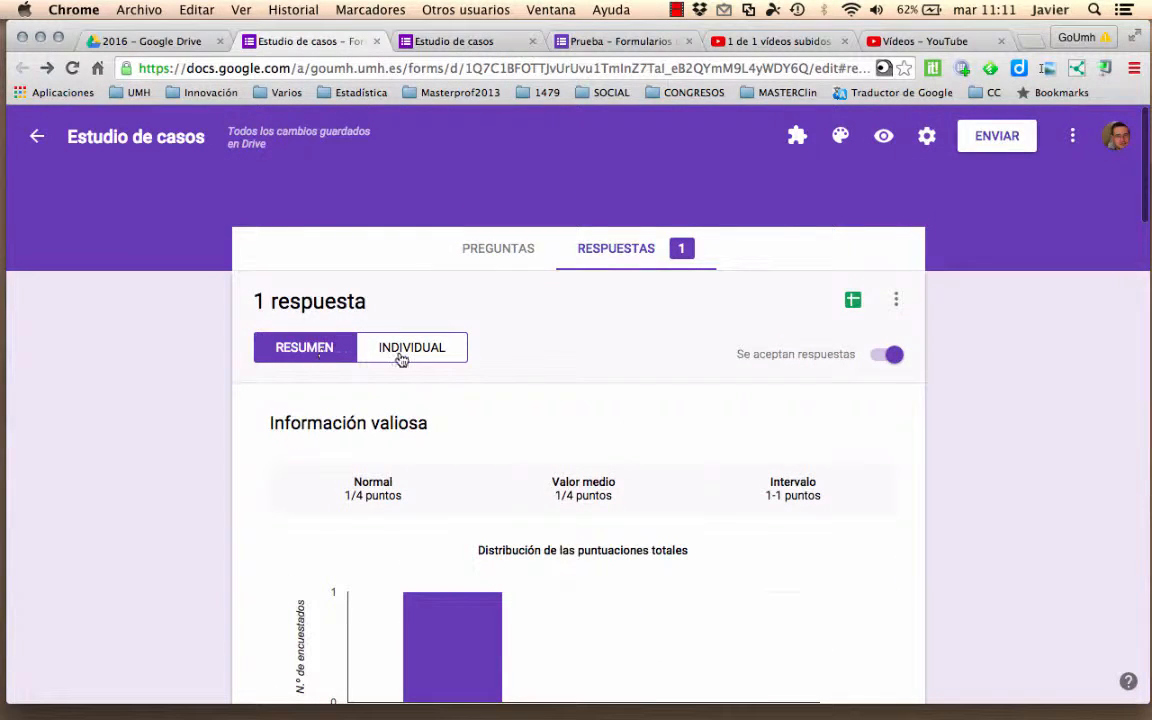
left_click(416, 357)
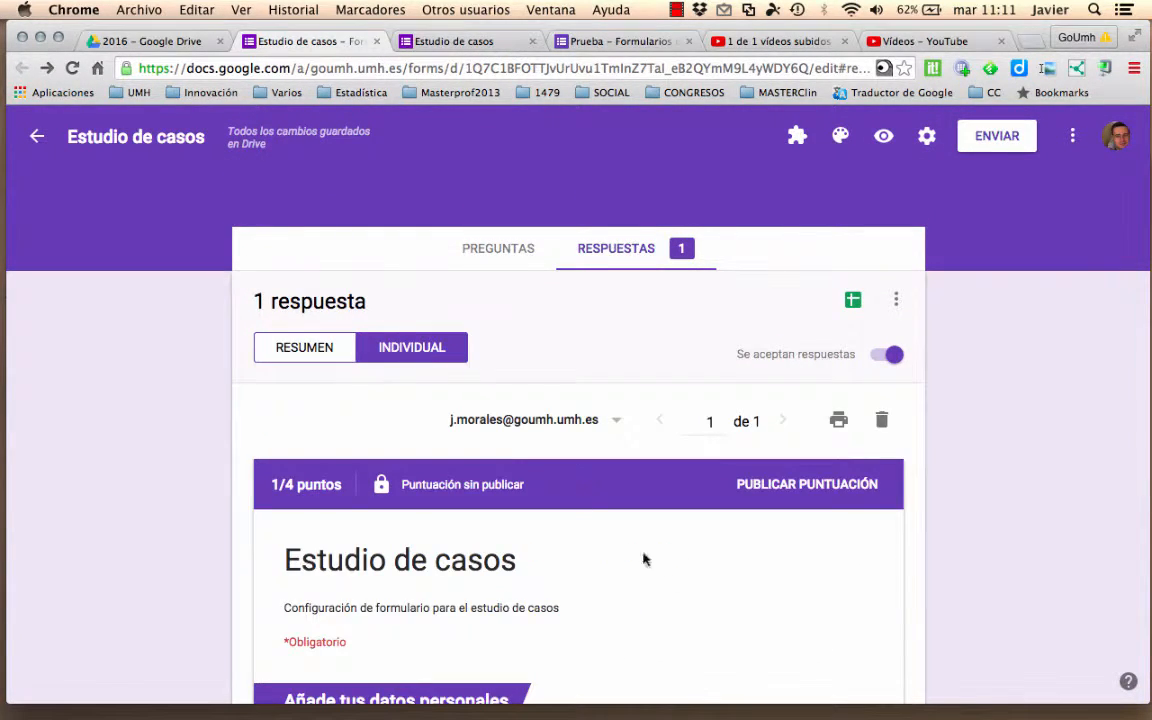
scroll(676, 599, "down", 10)
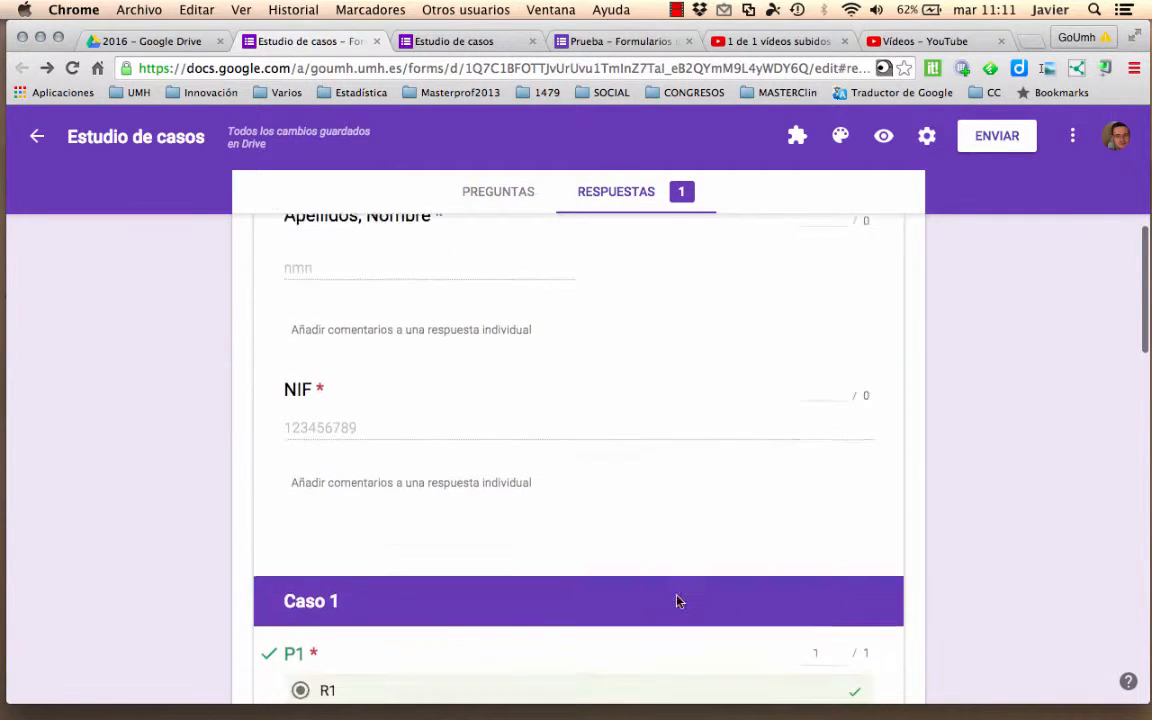
scroll(676, 600, "down", 9)
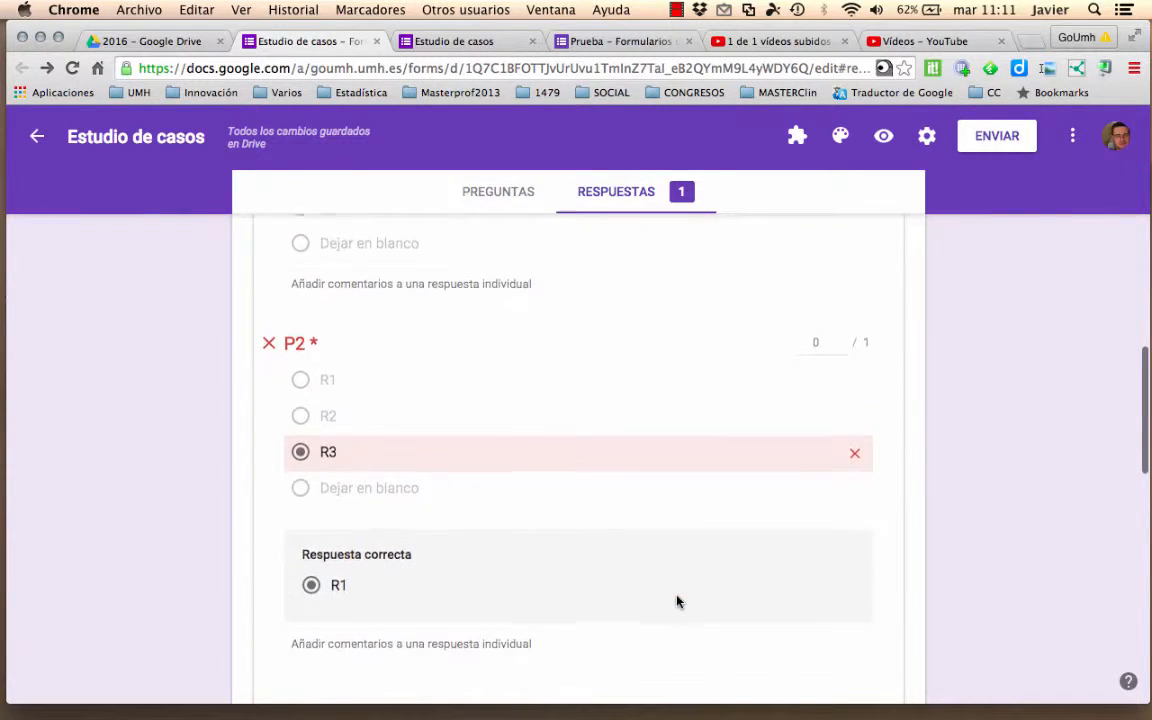
scroll(676, 600, "down", 7)
scroll(676, 600, "up", 8)
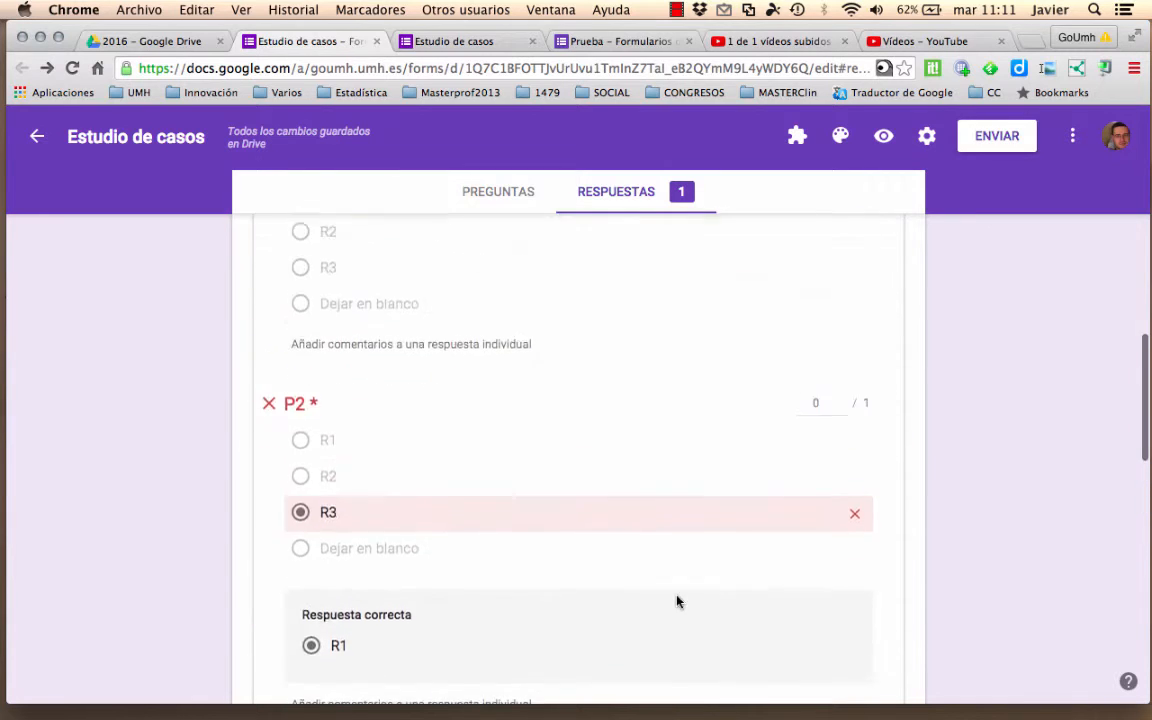
Create a new spreadsheet as the destination for the form responses, keeping the proposed name
scroll(676, 600, "up", 20)
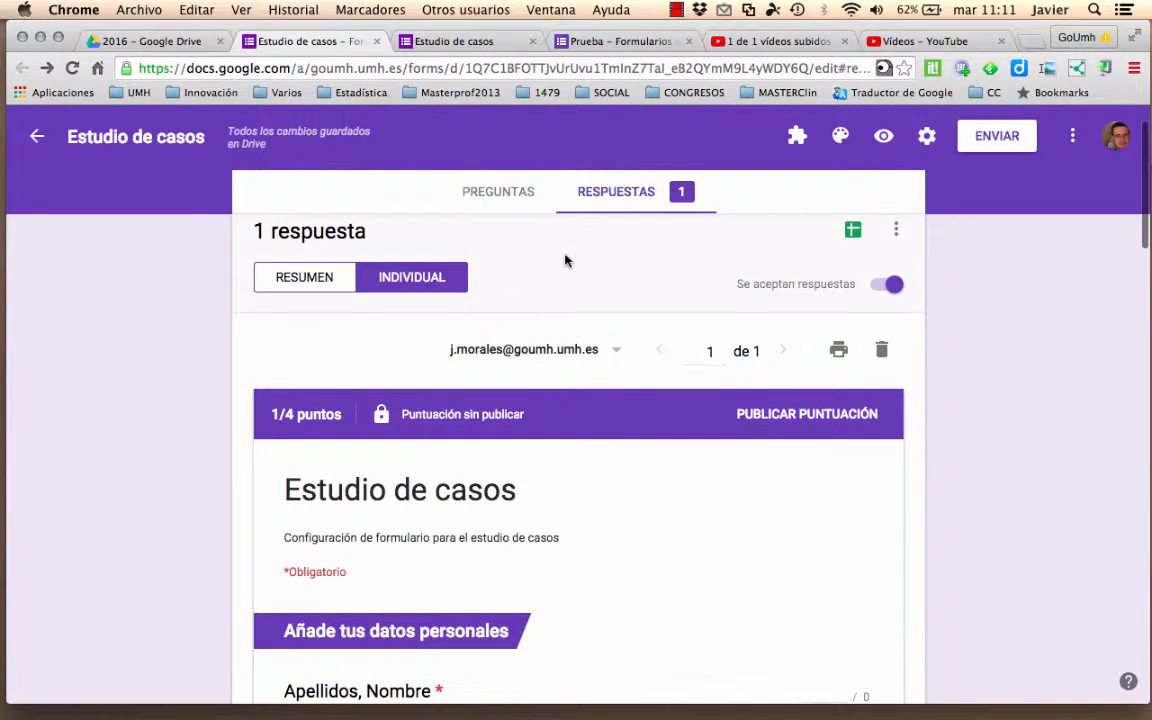
left_click(855, 314)
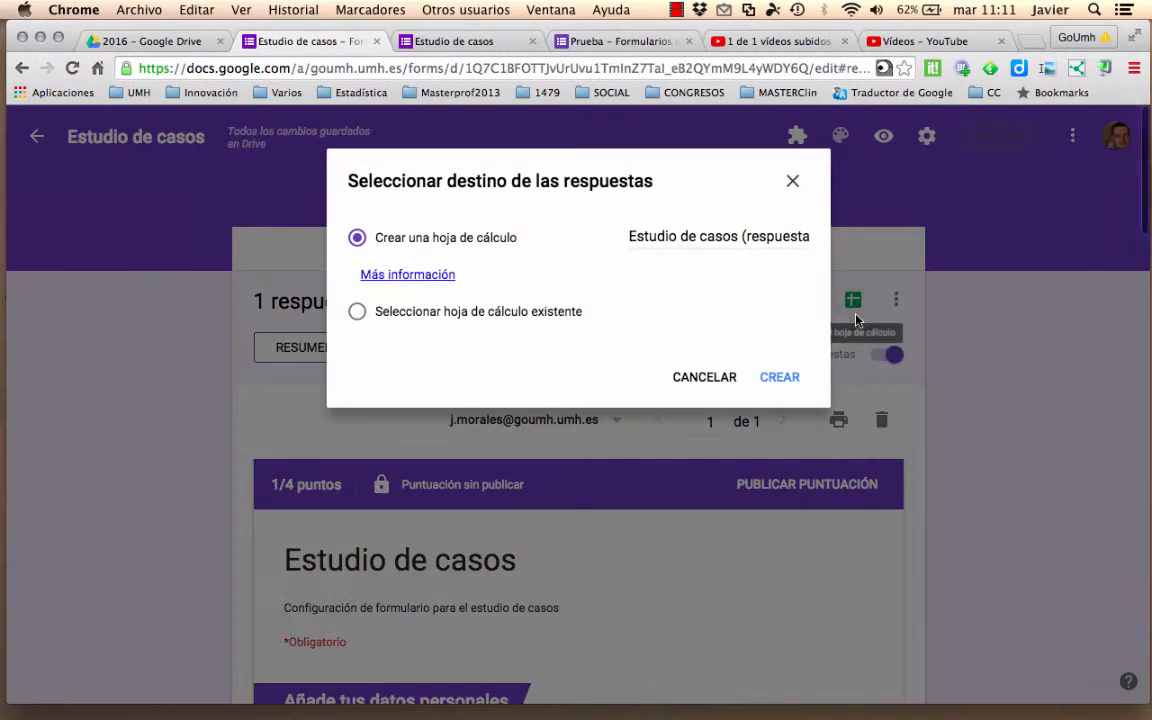
left_click(796, 382)
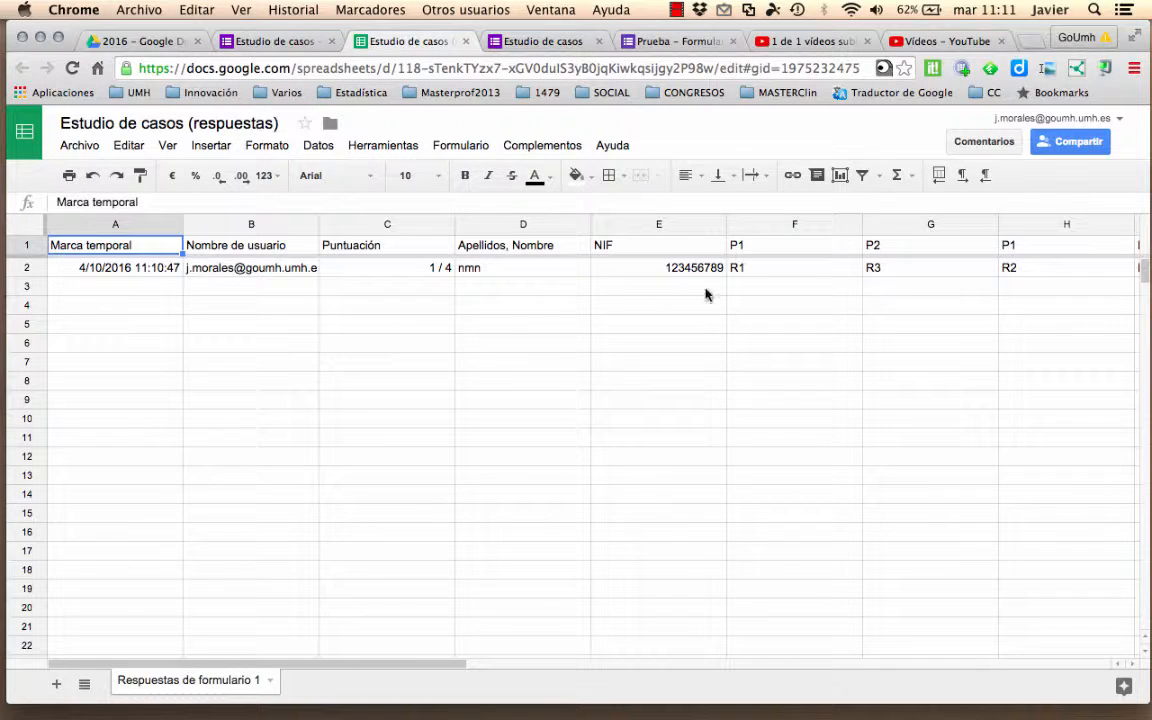
Add the header BLANCOS in cell J1, in the first empty column after the answers
left_click_drag(435, 665, 600, 666)
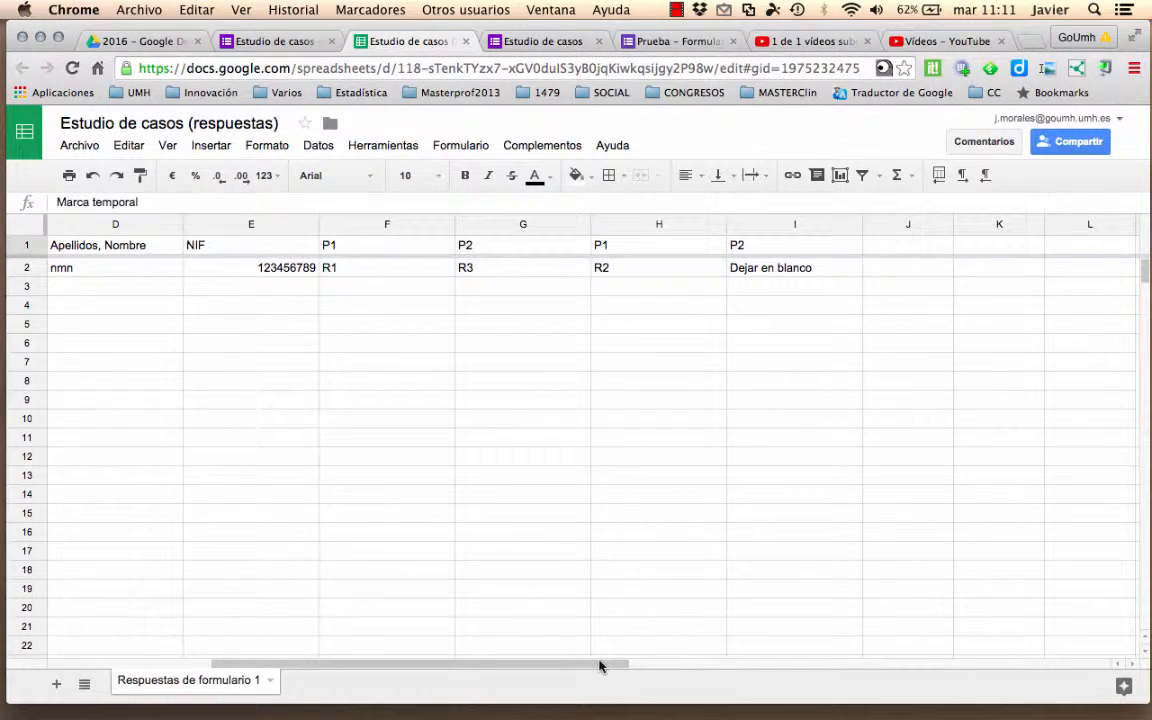
left_click(918, 252)
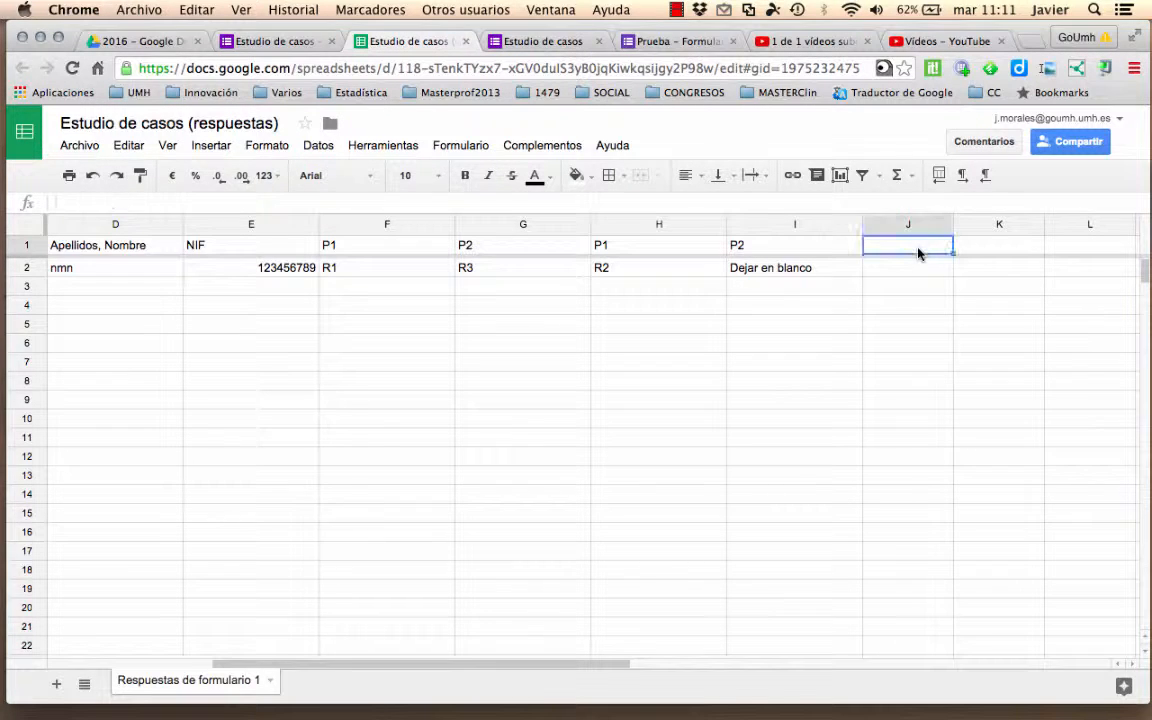
type("BLANCOS")
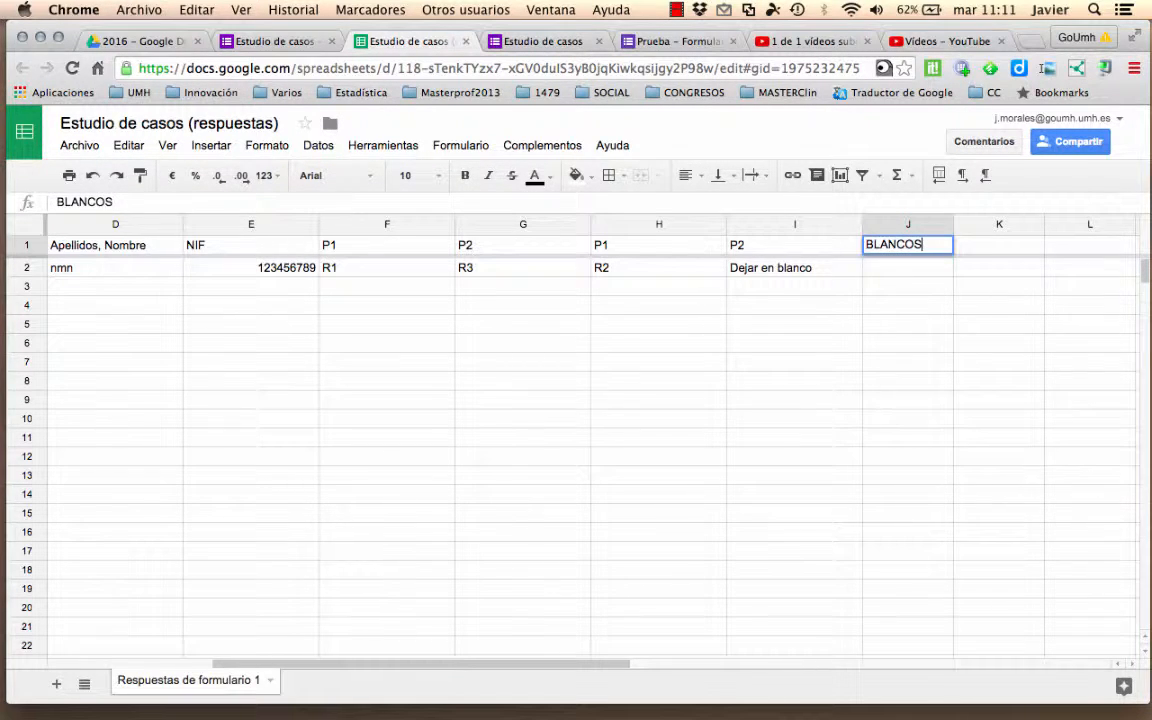
key("Return")
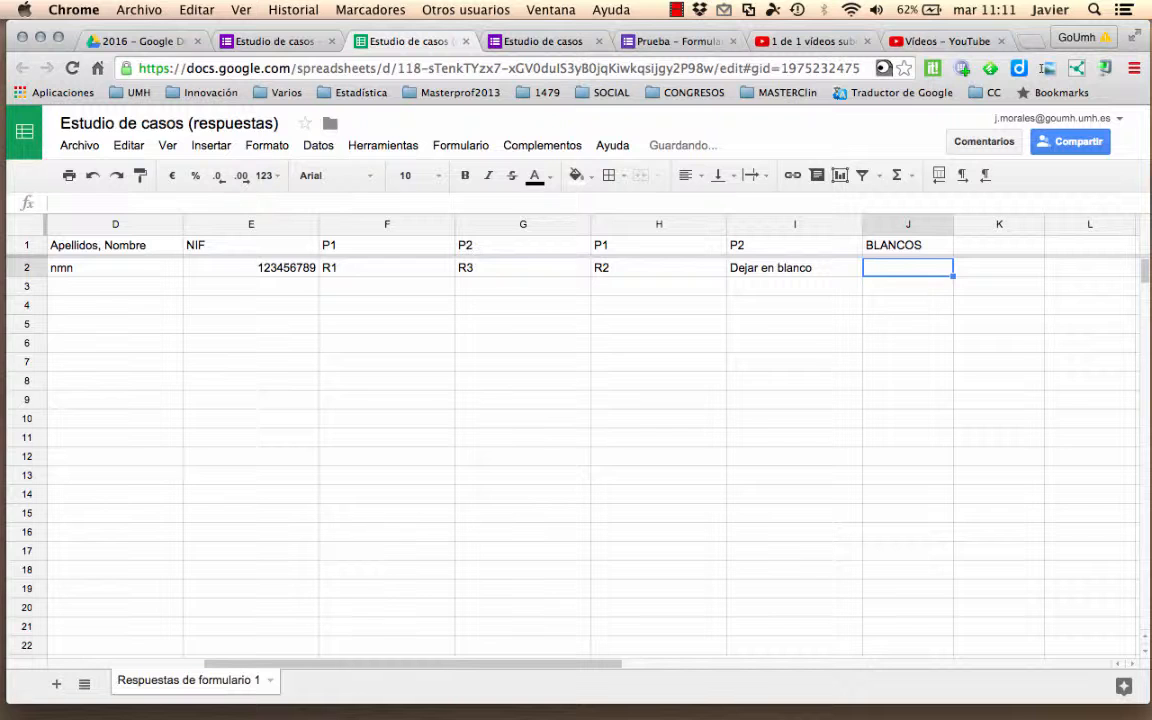
Count the blank answers in cell J2 with the formula =COUNTIF(F2:I2;"=Dejar en blanco")
type("=")
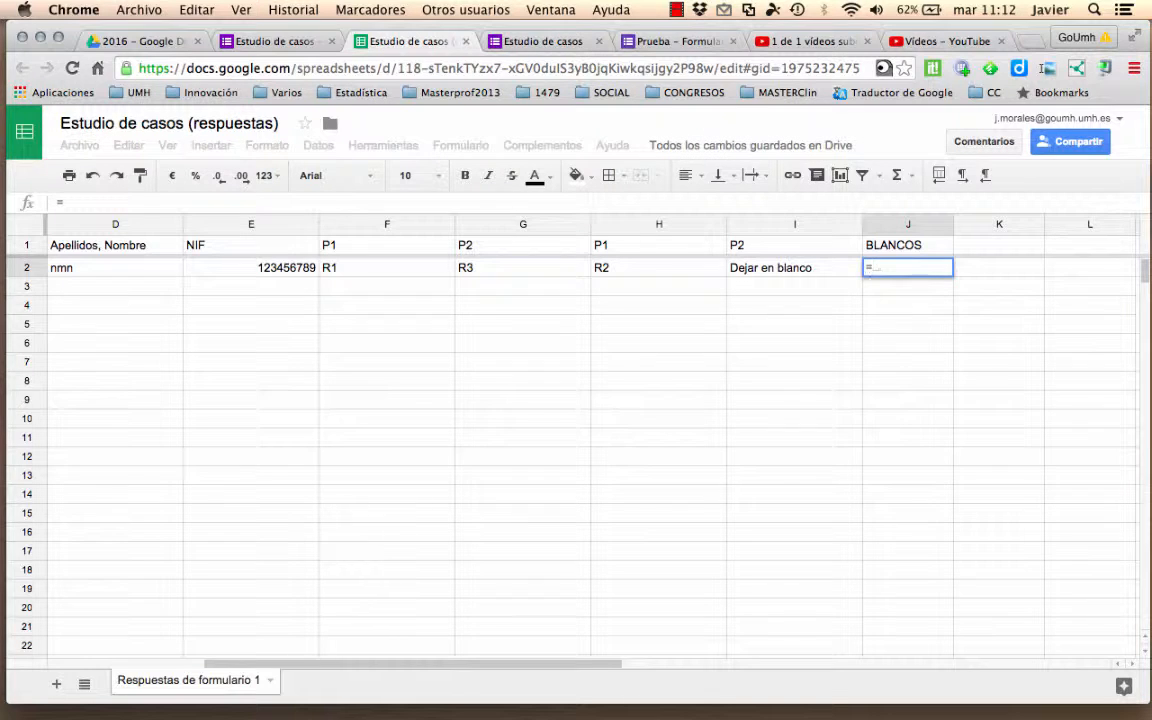
type("coun")
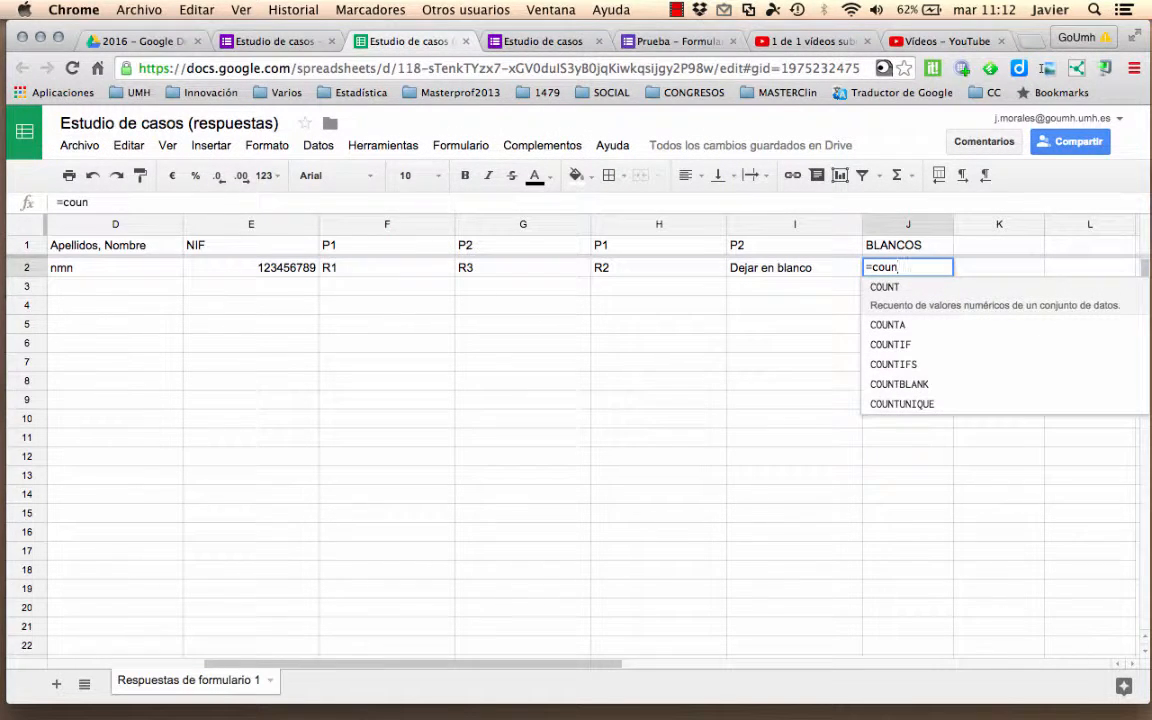
left_click(904, 332)
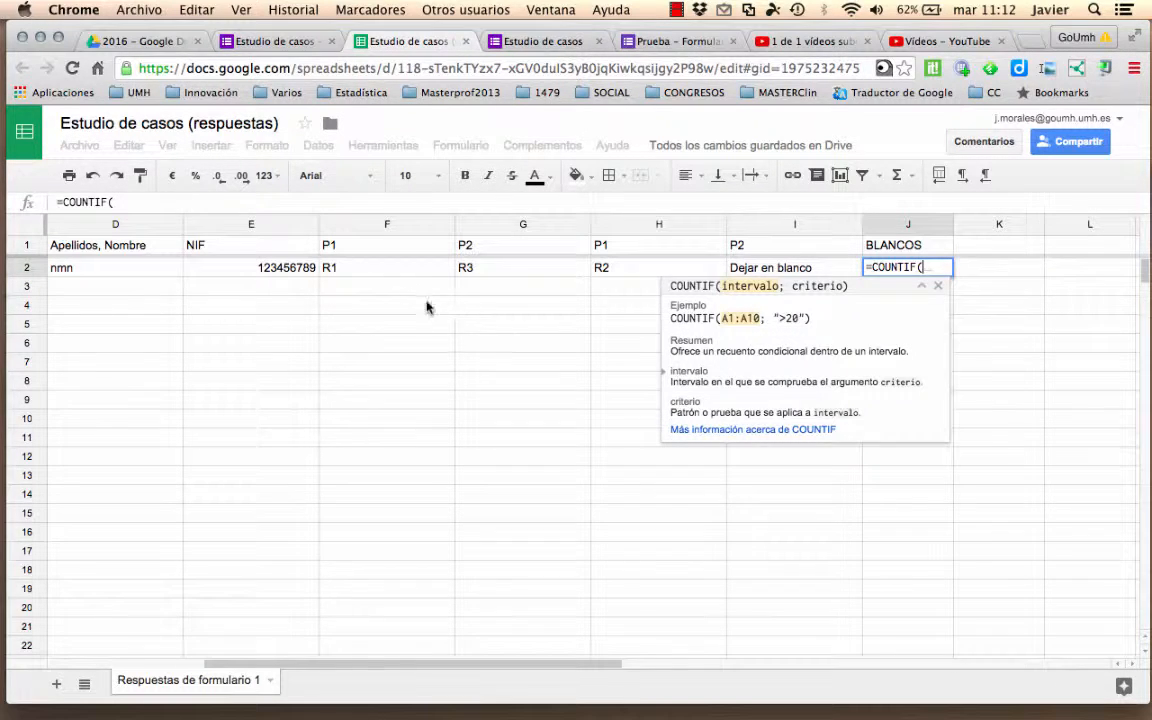
left_click_drag(382, 276, 760, 275)
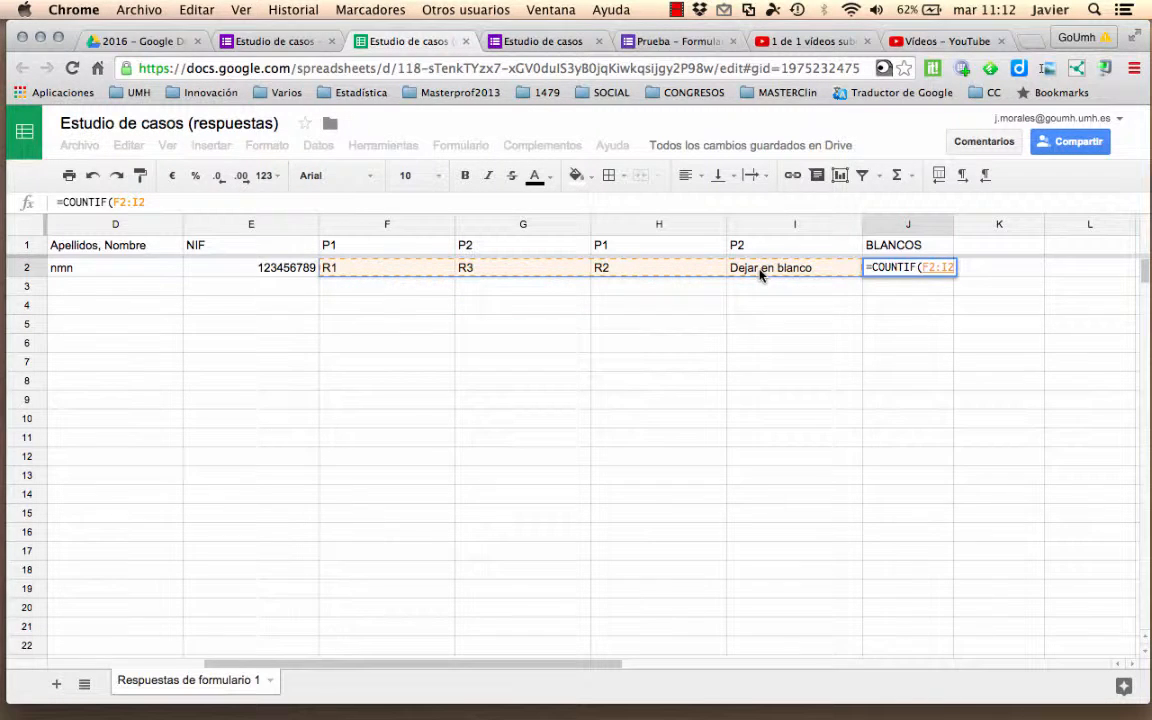
type(";")
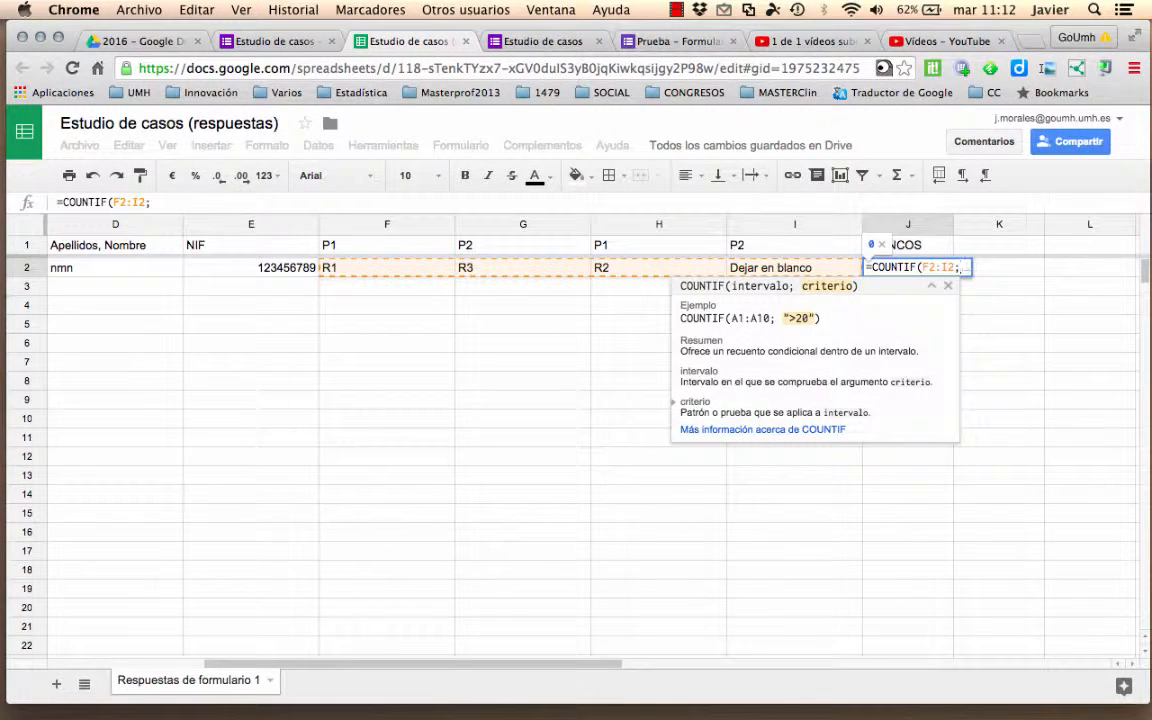
type("\"")
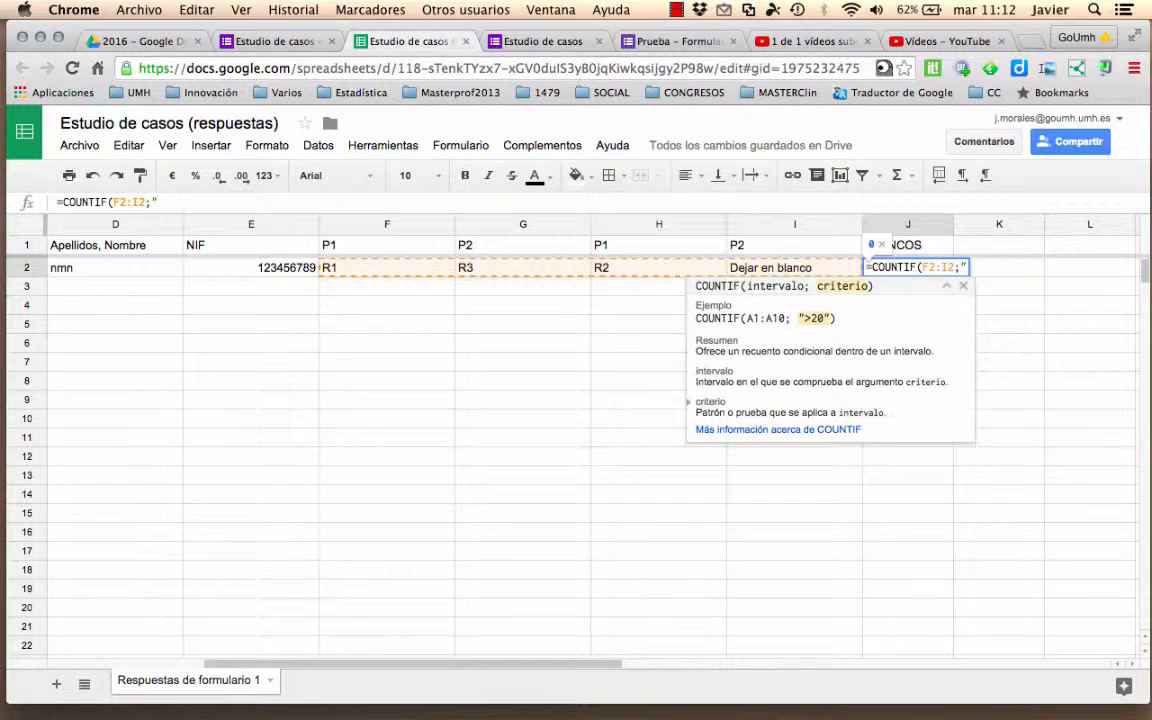
type("=")
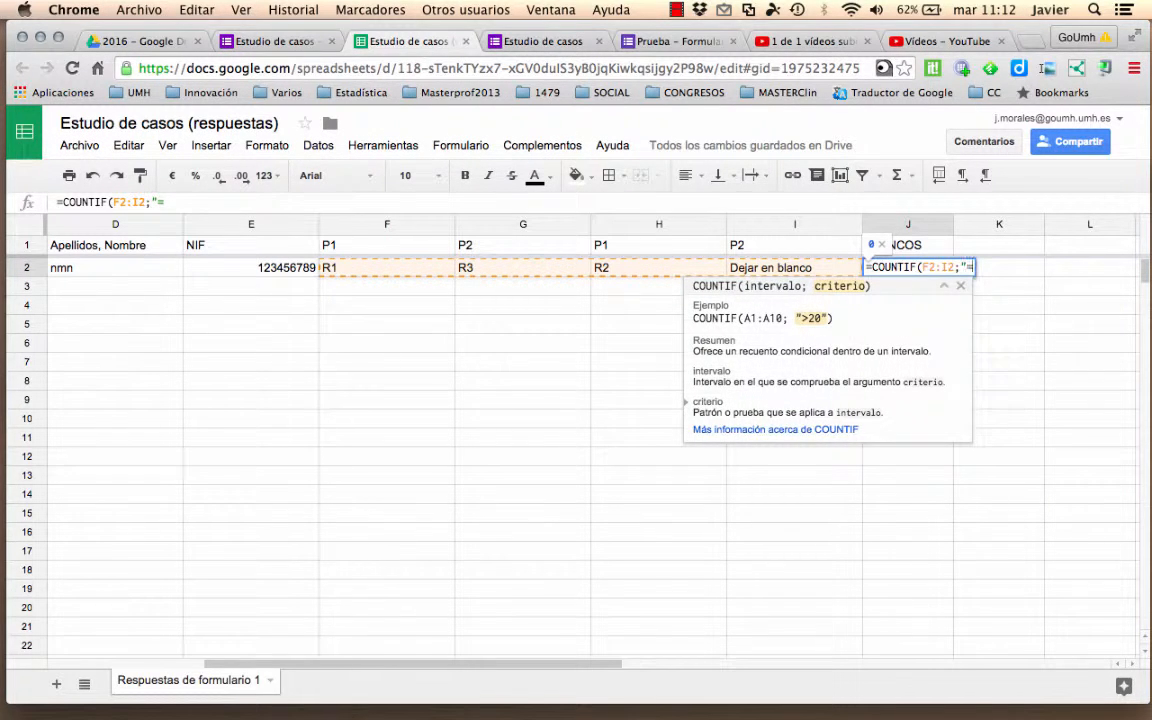
type("Dejar en")
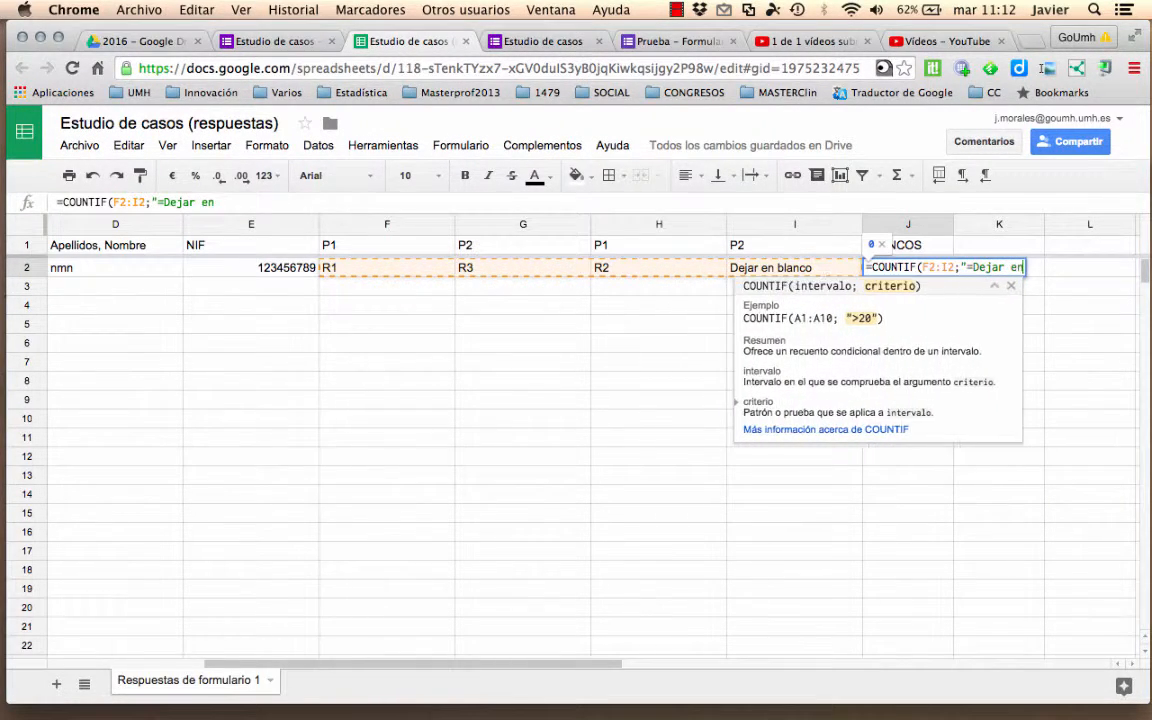
type(" blanco")
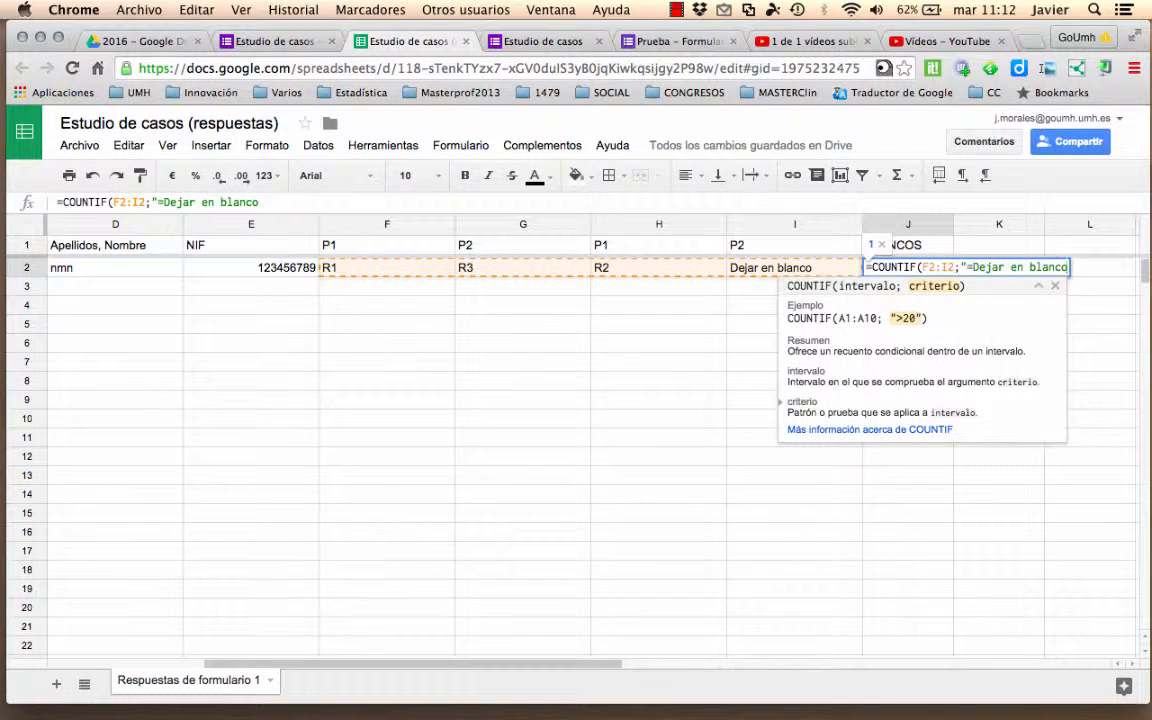
type("\")")
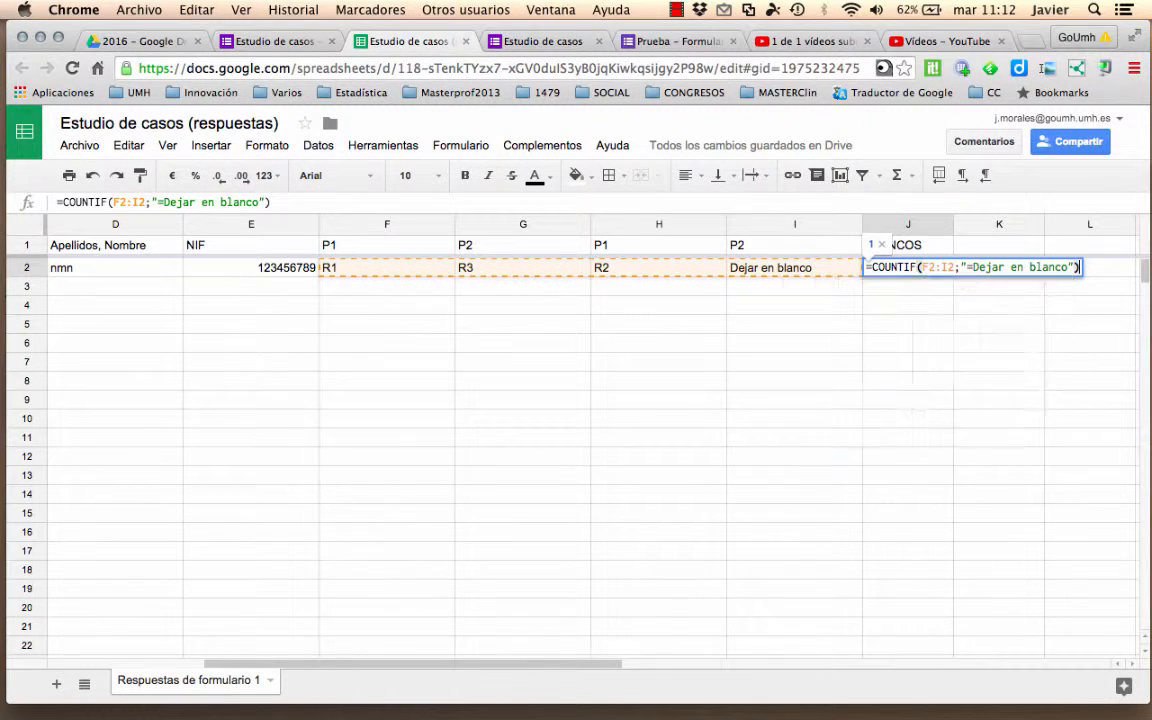
key("Return")
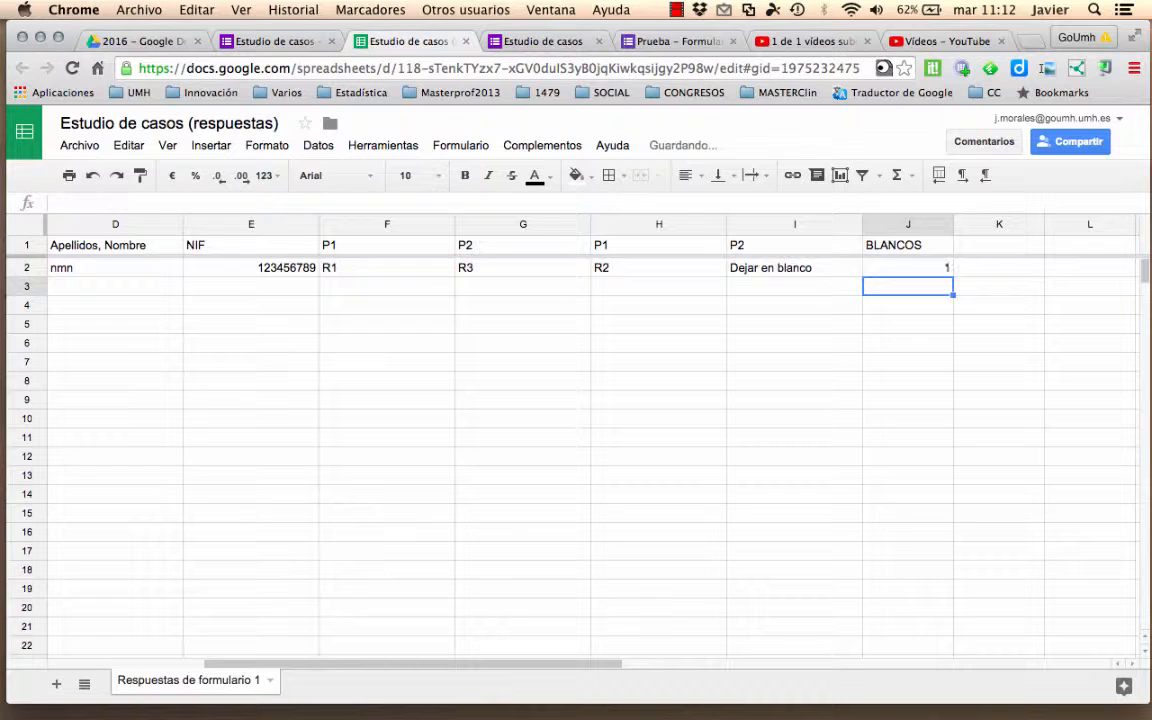
Add the header Aciertos in cell K1 and enter 1 as the number of correct answers in K2
left_click(990, 252)
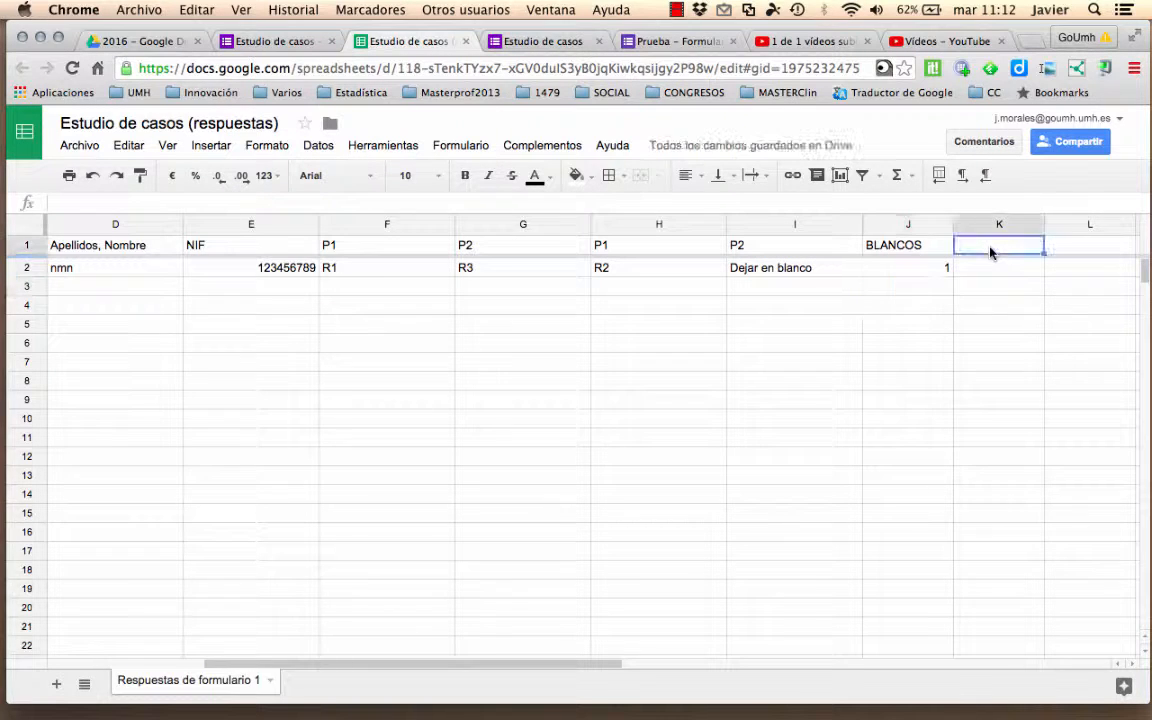
type("Aciertod")
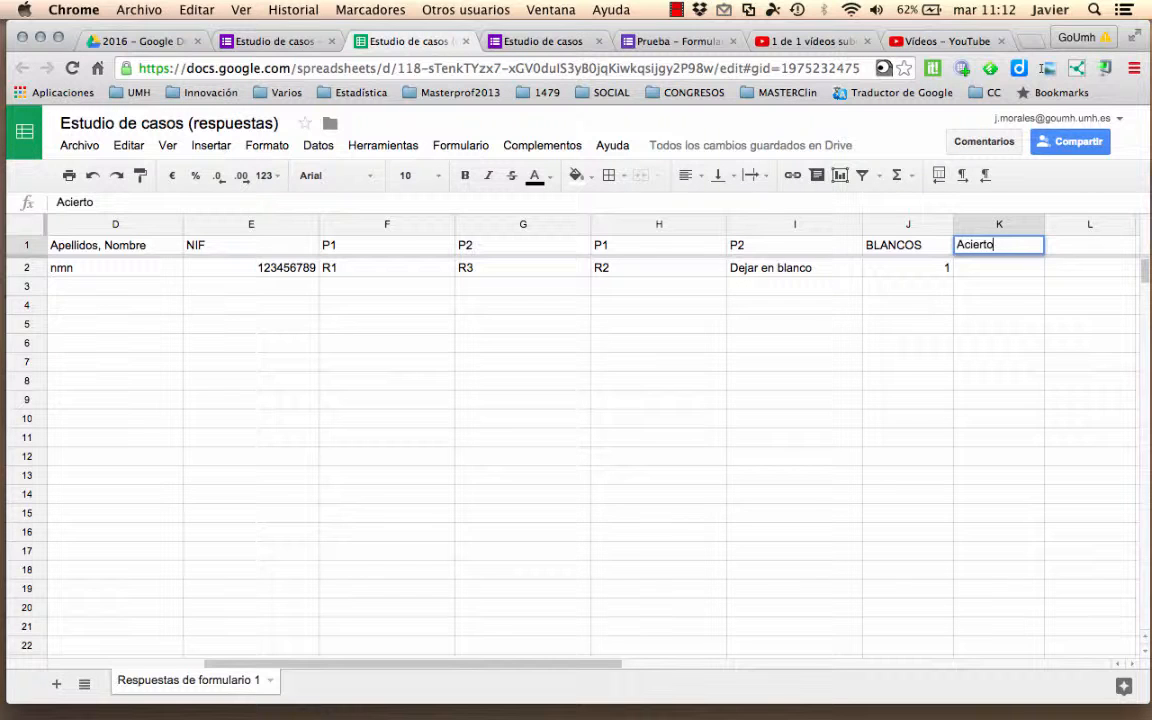
key("Return")
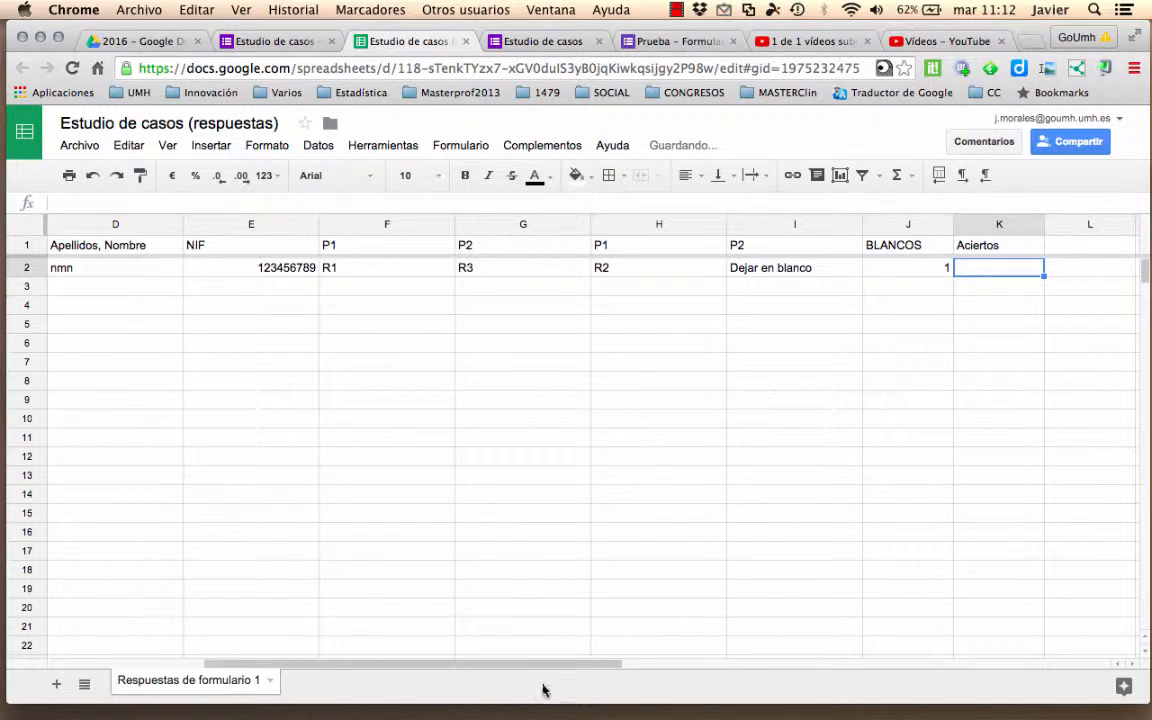
mouse_move(545, 666)
left_mouse_down()
mouse_move(458, 663)
mouse_move(566, 661)
left_mouse_up()
type("1")
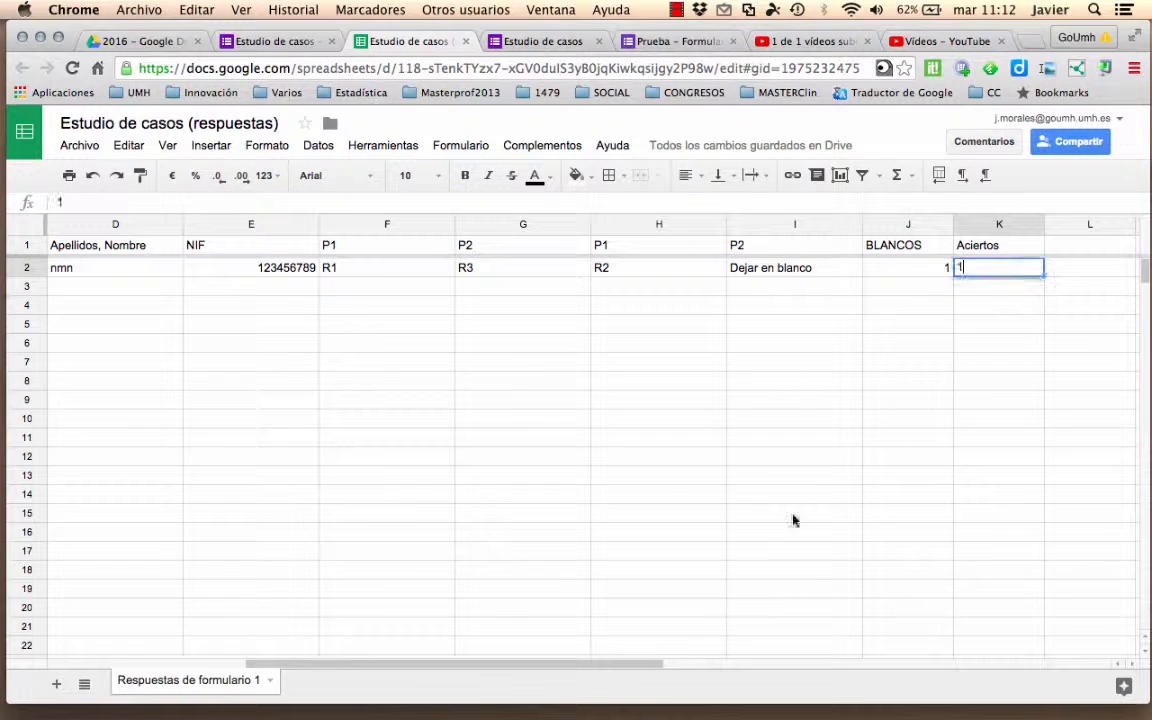
Add the header Fallos in cell L1 and calculate the wrong answers in L2 with the formula =4-J2-K2
left_click(1077, 255)
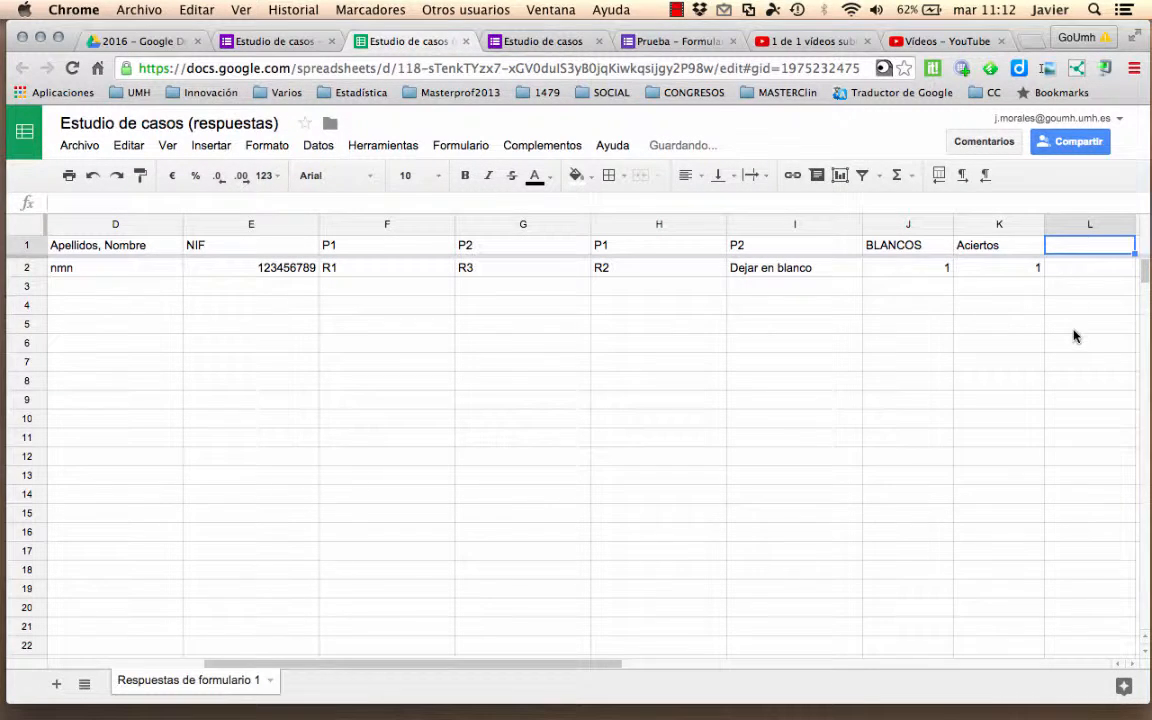
type("Fallos")
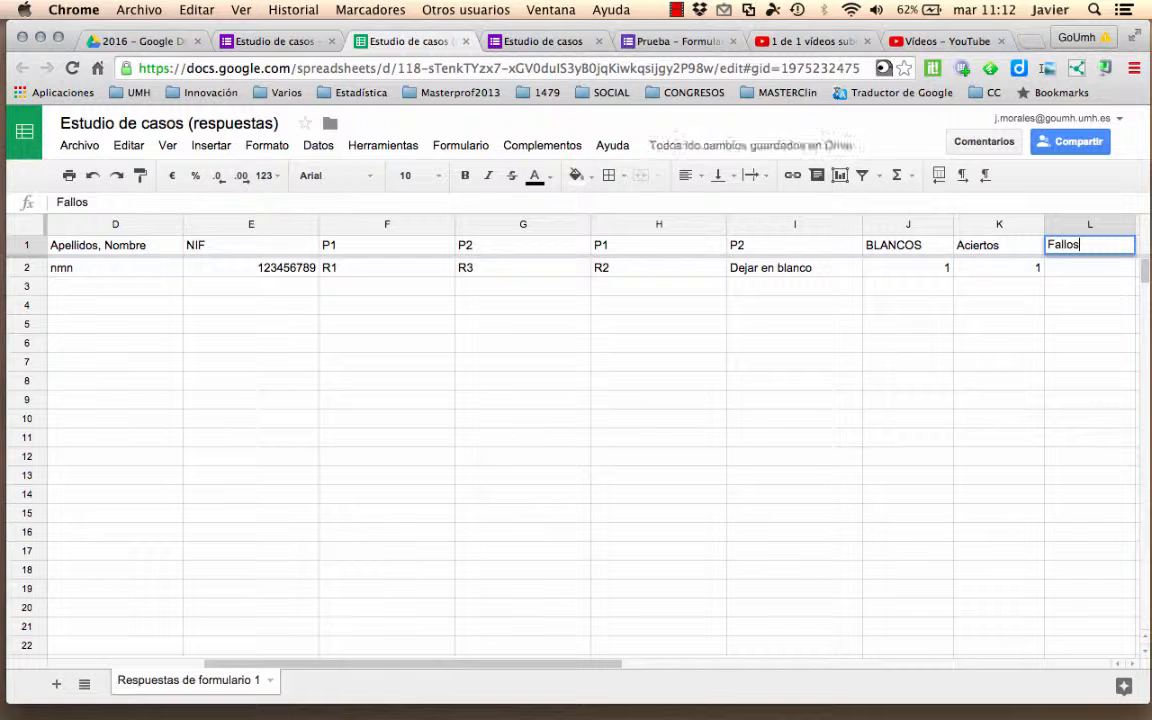
key("Return")
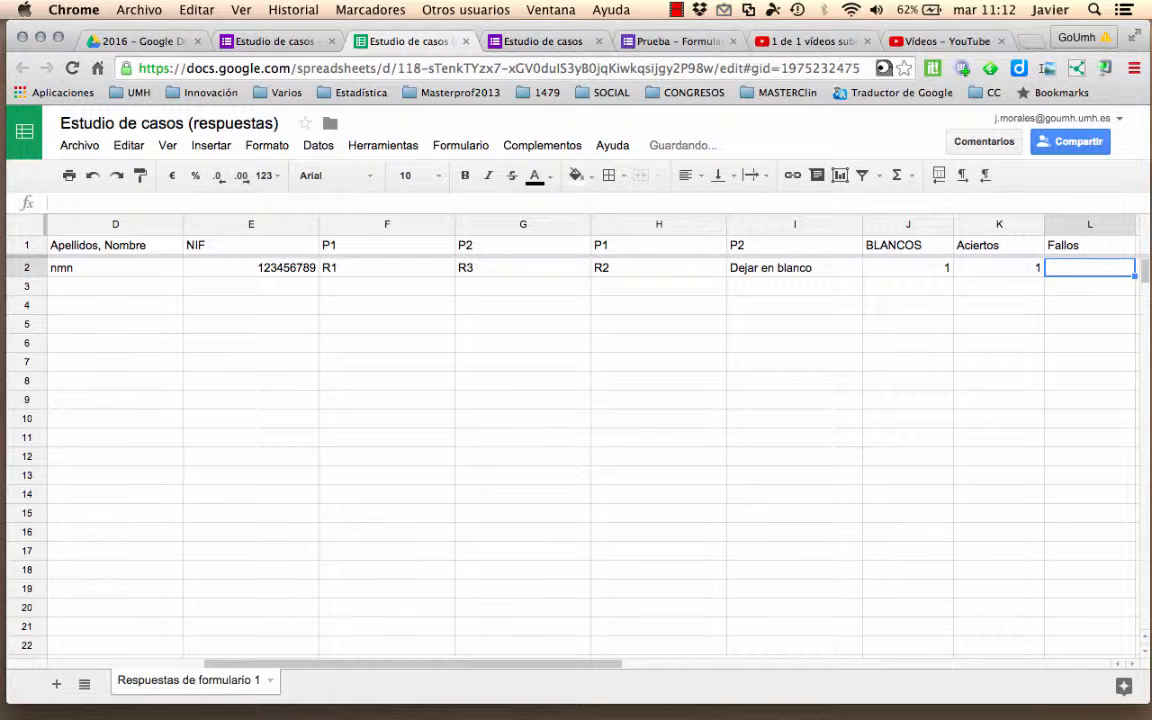
type("=4")
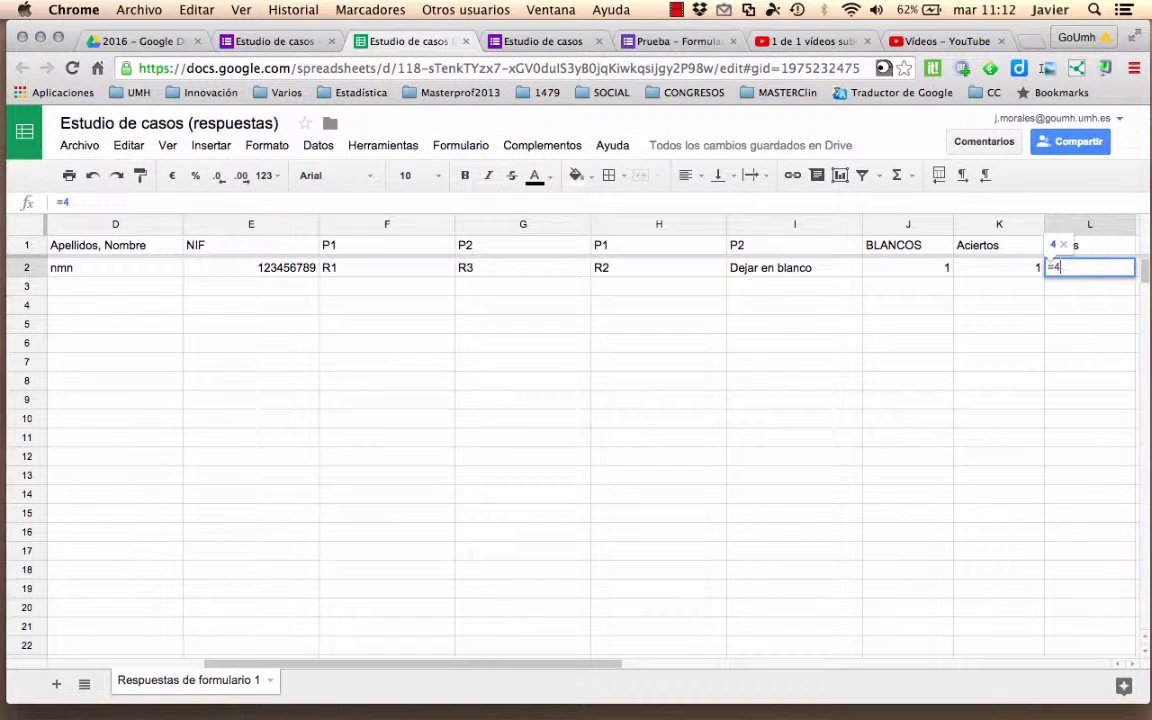
type("-")
left_click(912, 268)
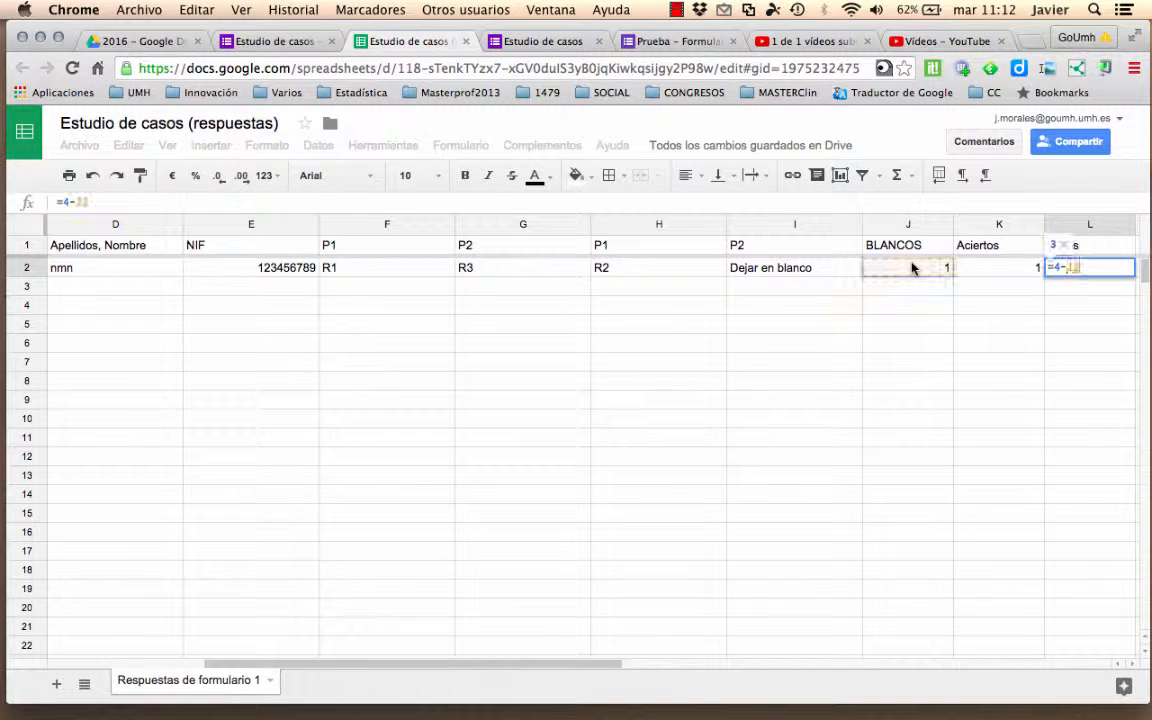
type("-")
left_click(977, 268)
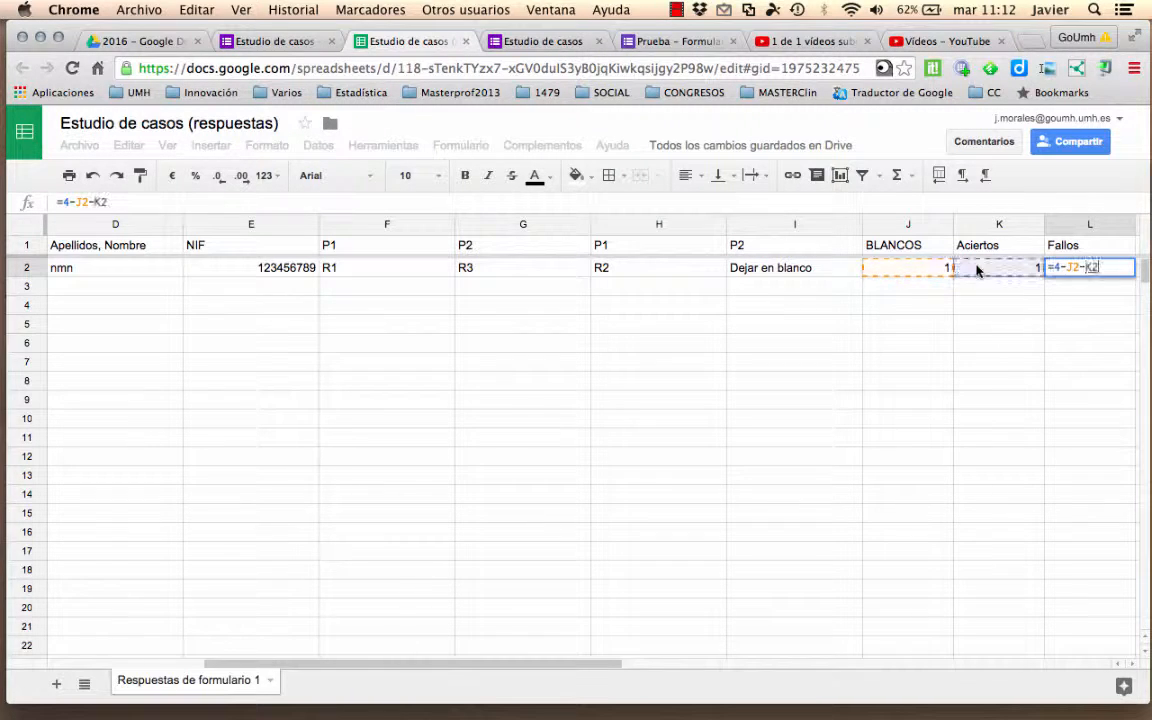
key("Return")
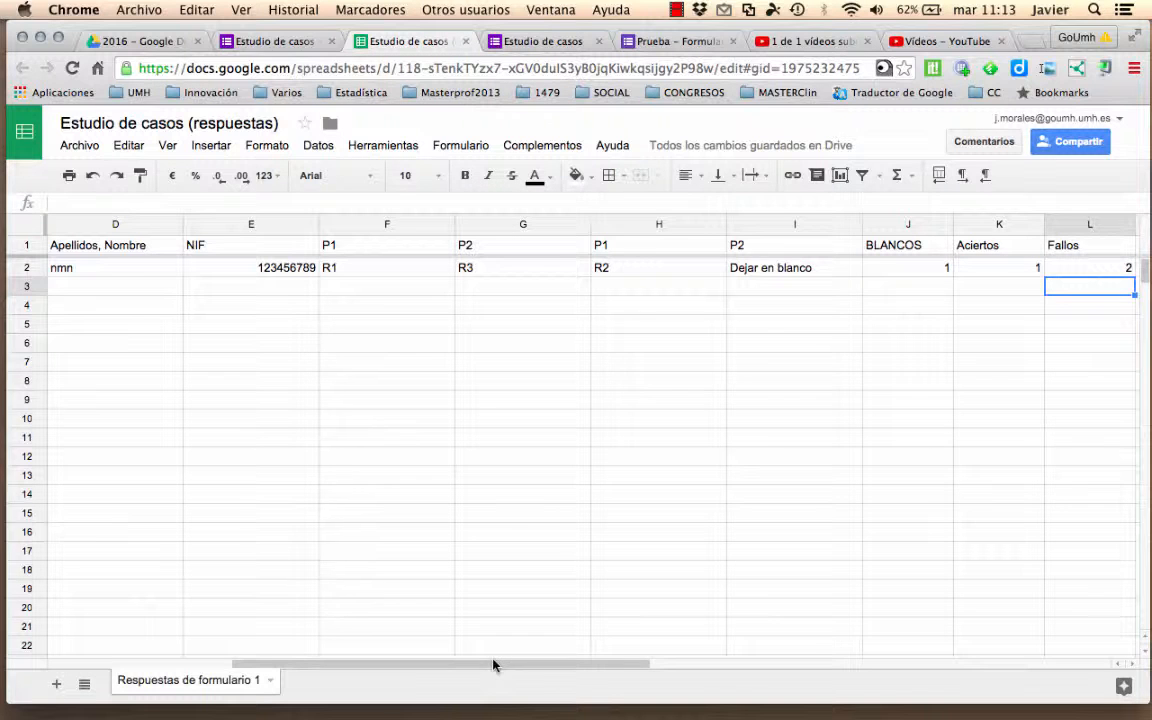
Look over the response sheet from the respondent data and score columns to the BLANCOS, Aciertos and Fallos columns
left_click_drag(493, 665, 303, 668)
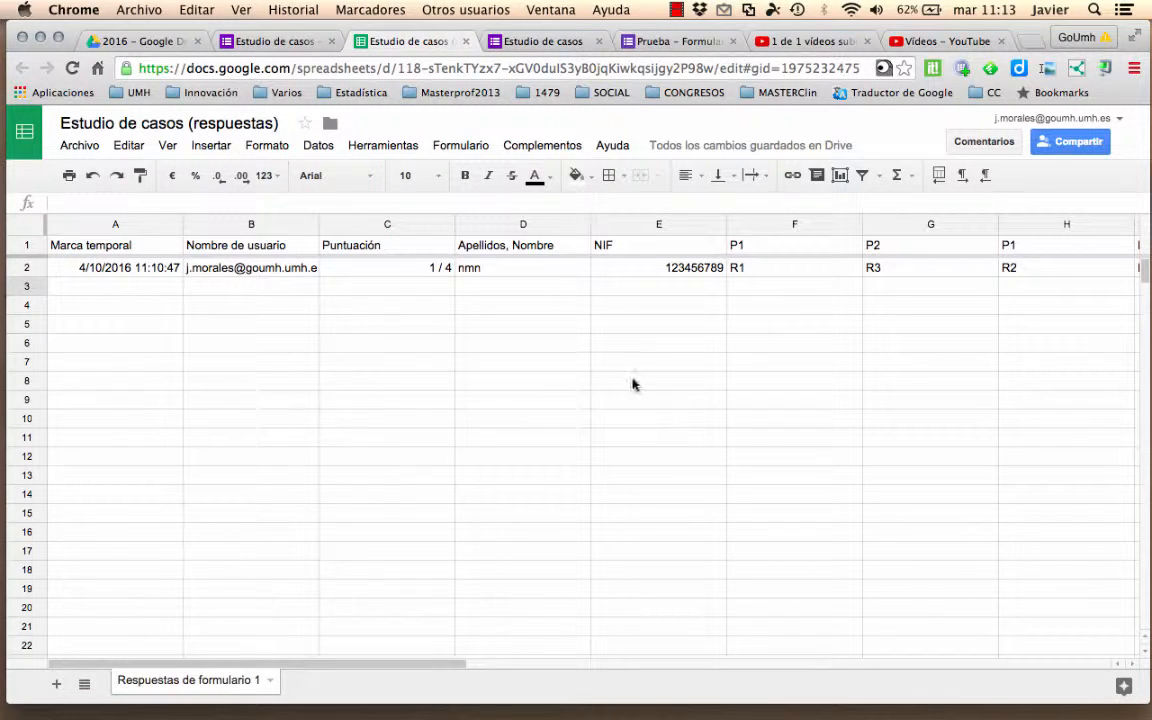
left_click_drag(373, 667, 648, 661)
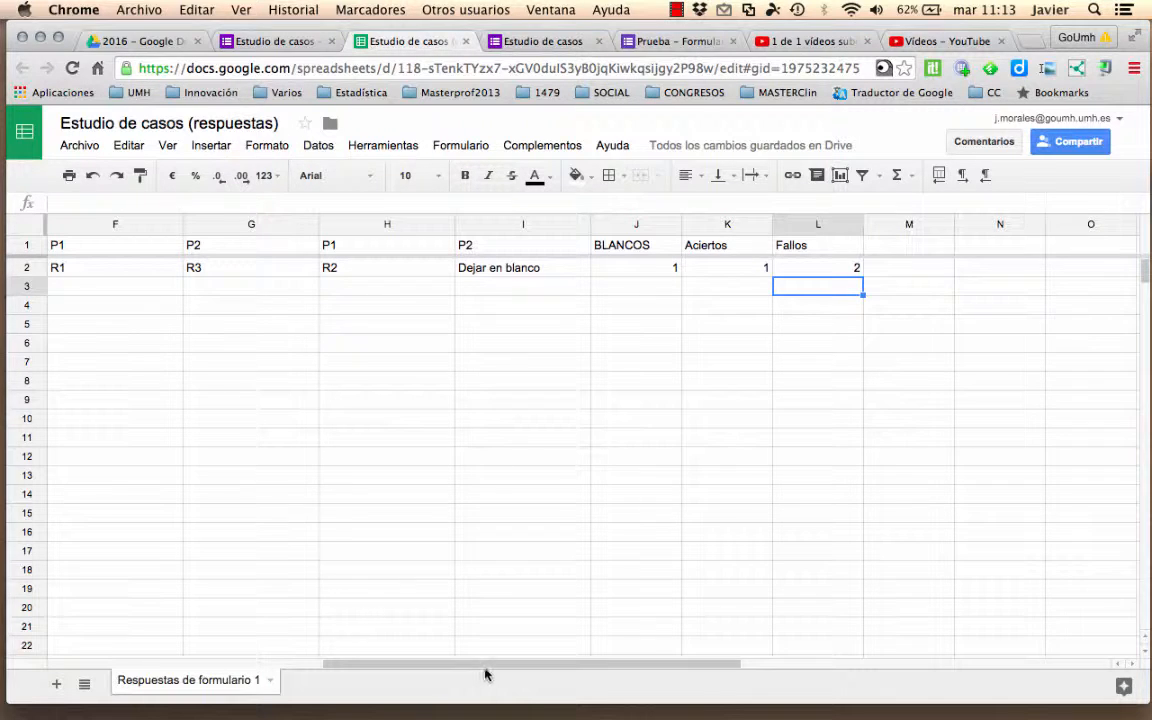
left_click_drag(486, 666, 214, 648)
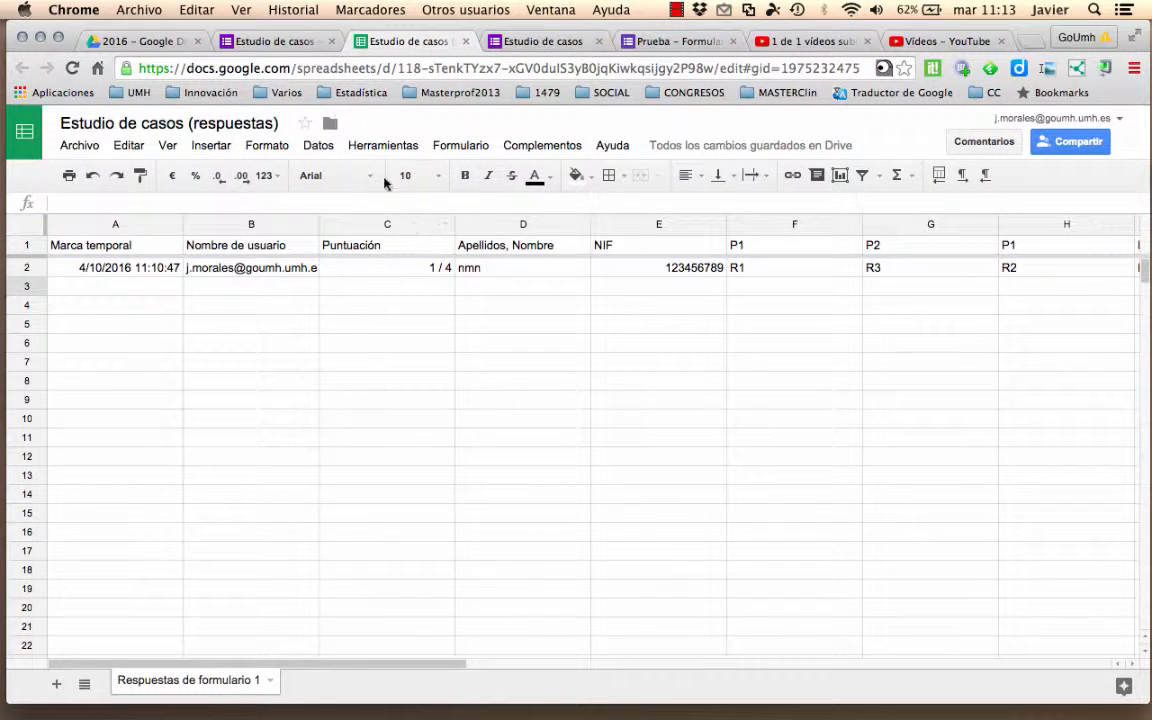
Return to the form's questions and add the description "Este caso va sobre......" to the Caso 1 section
left_click(285, 50)
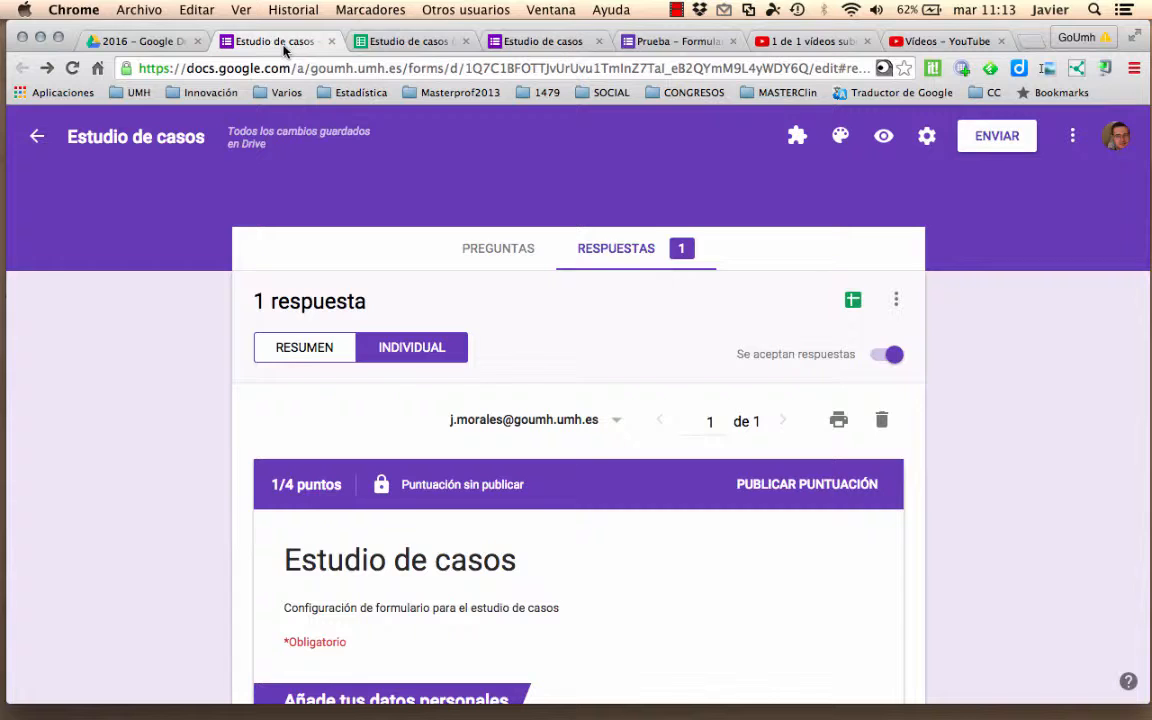
left_click(498, 249)
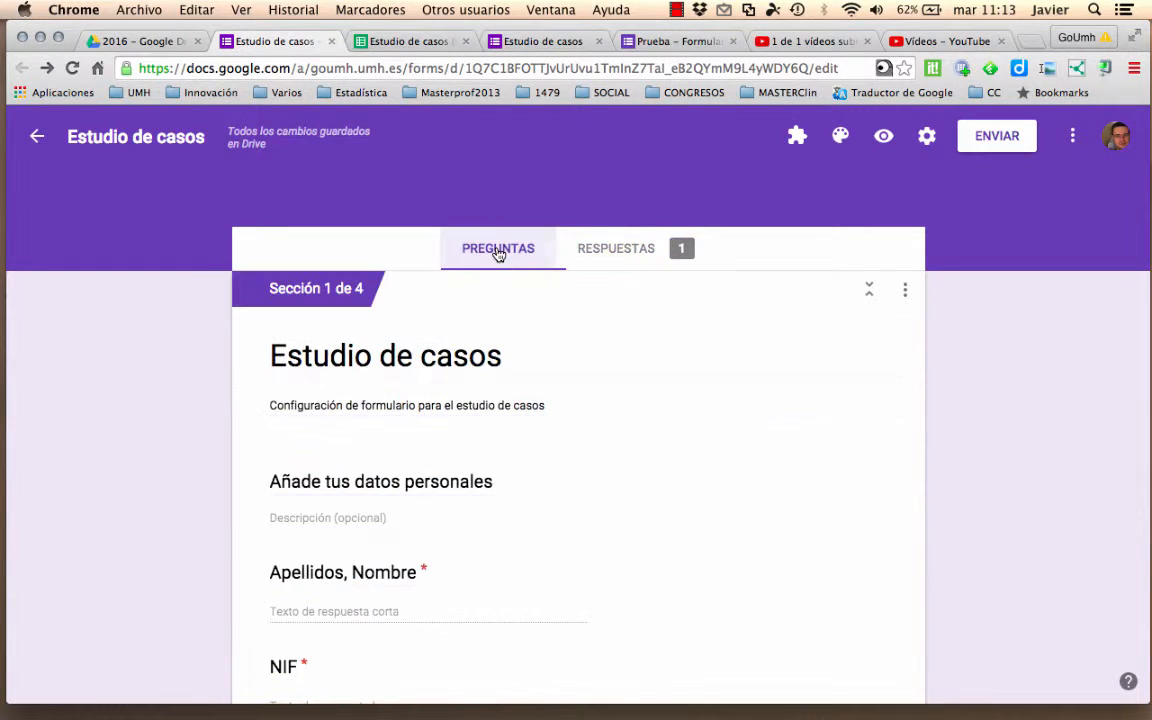
scroll(549, 430, "down", 5)
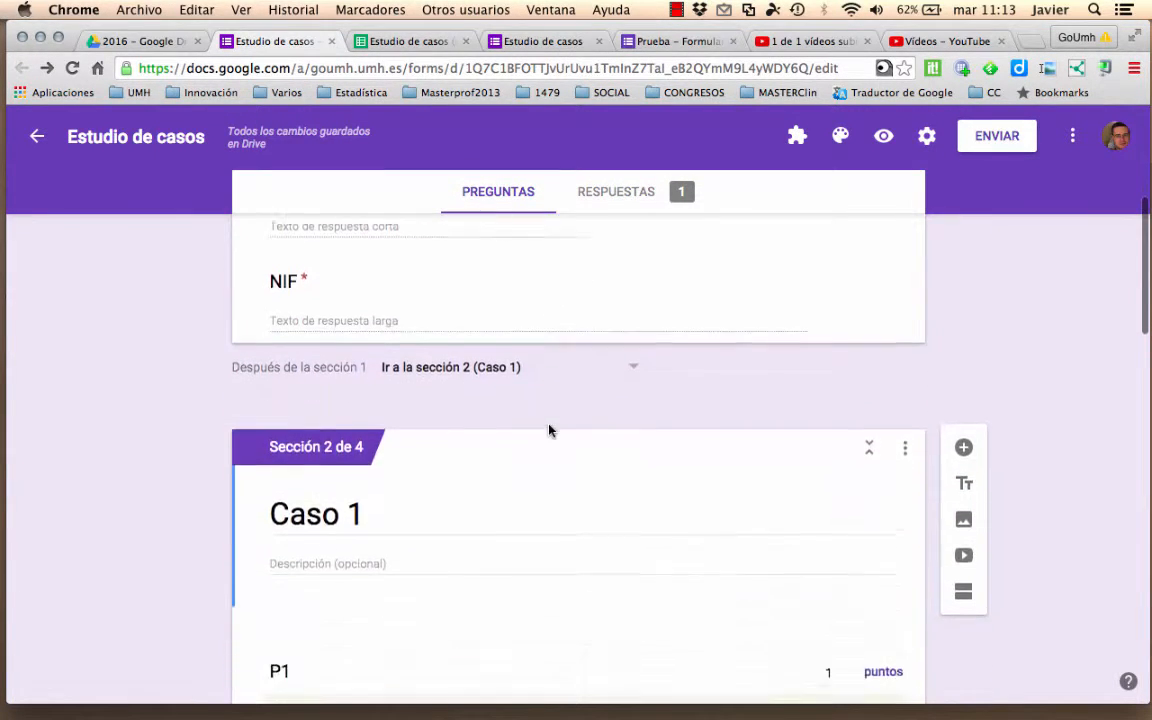
left_click(361, 481)
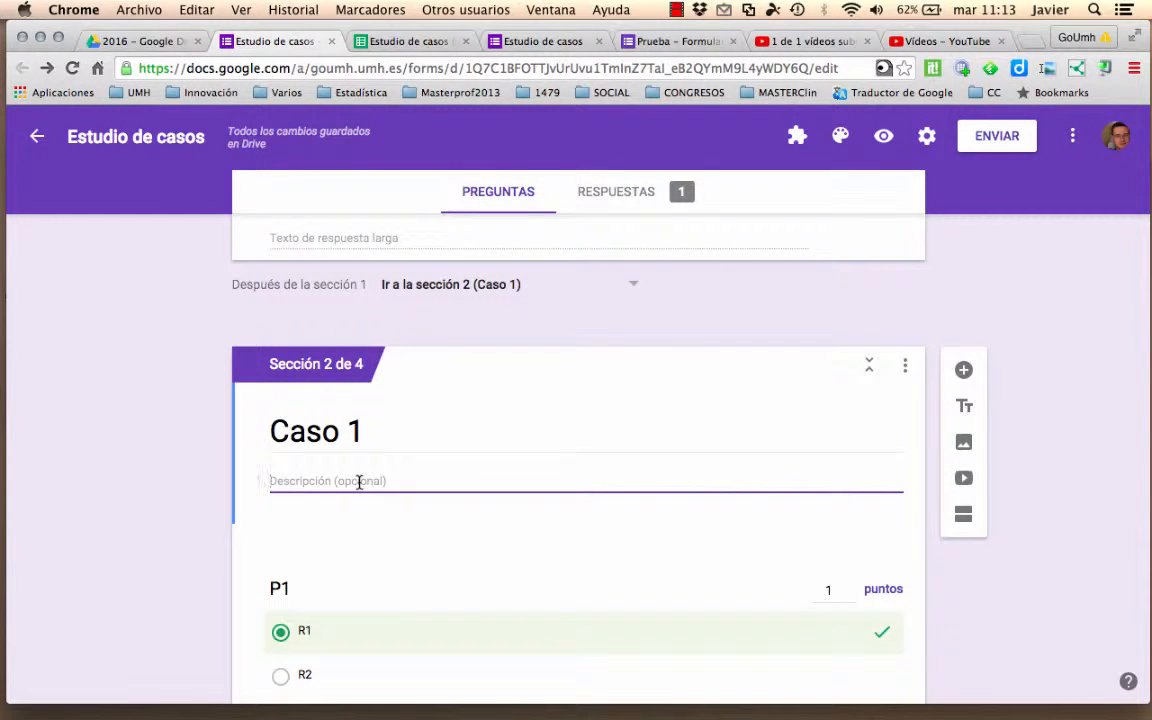
type("Este caso ")
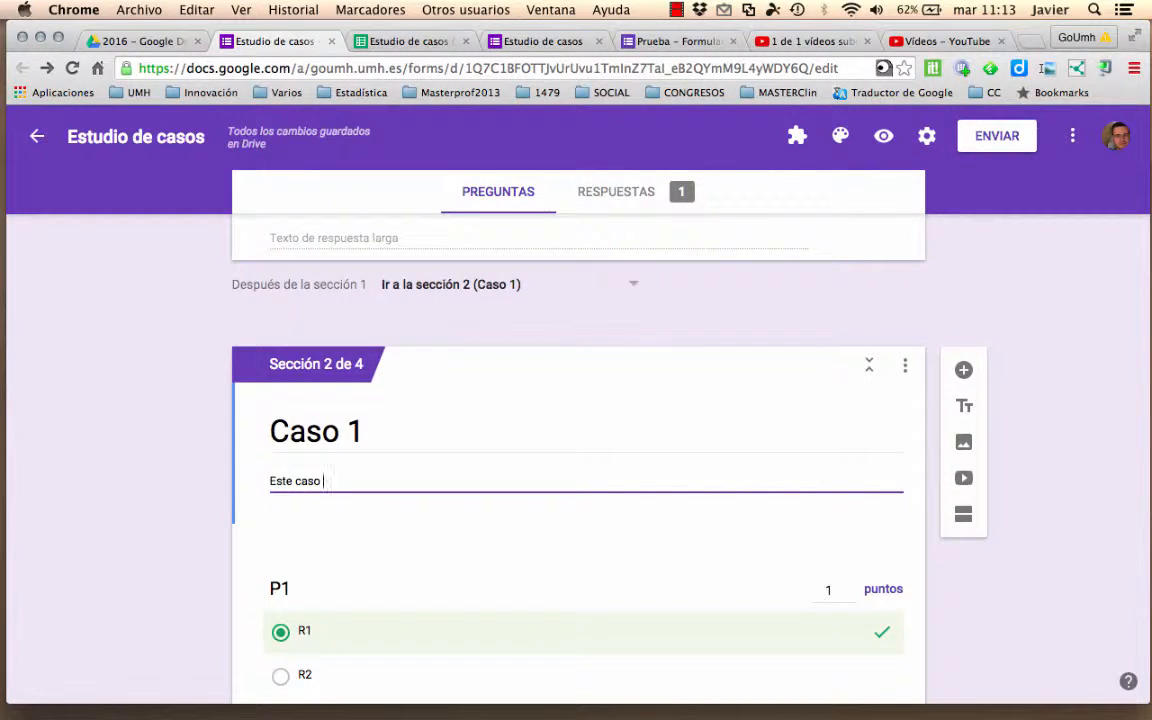
type("va sobre......")
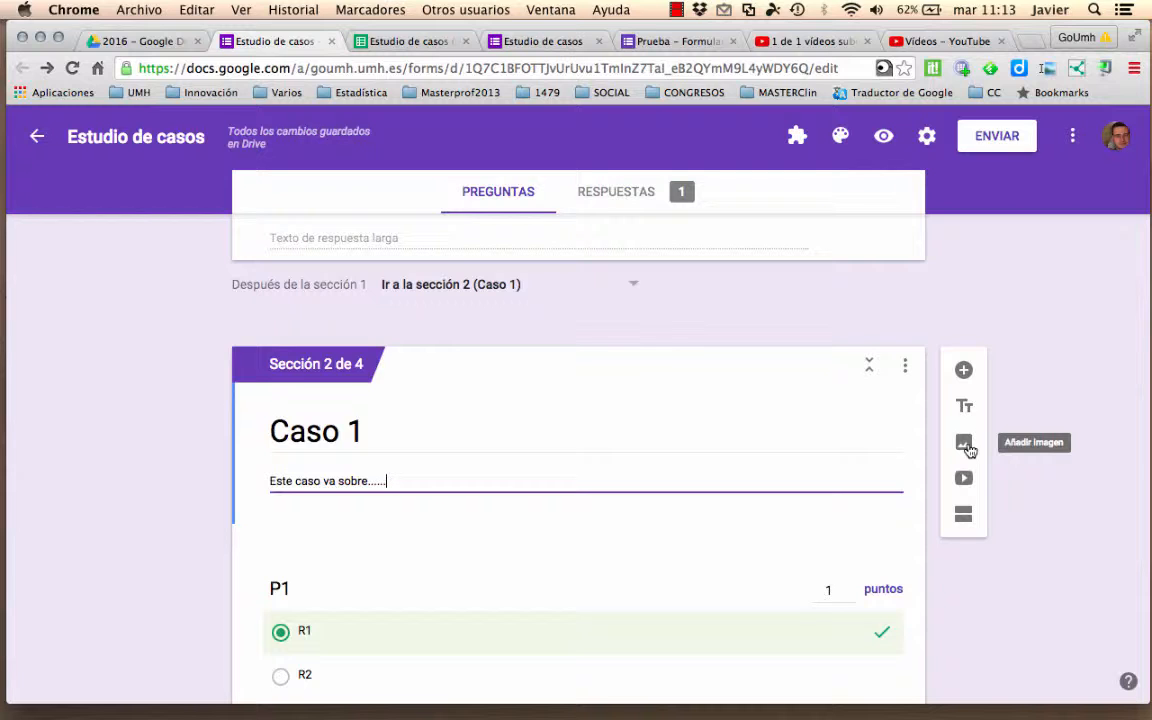
Insert the blue address book image from the Iconos album below the Caso 1 description
left_click(965, 446)
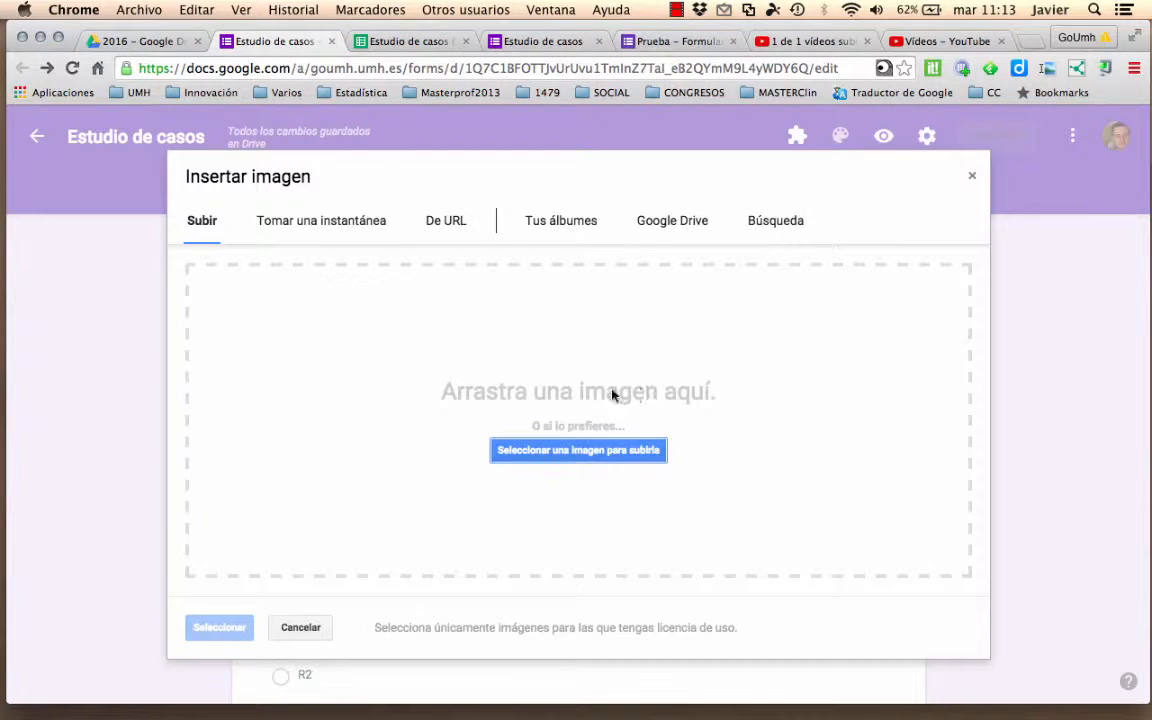
left_click(582, 225)
left_click(605, 365)
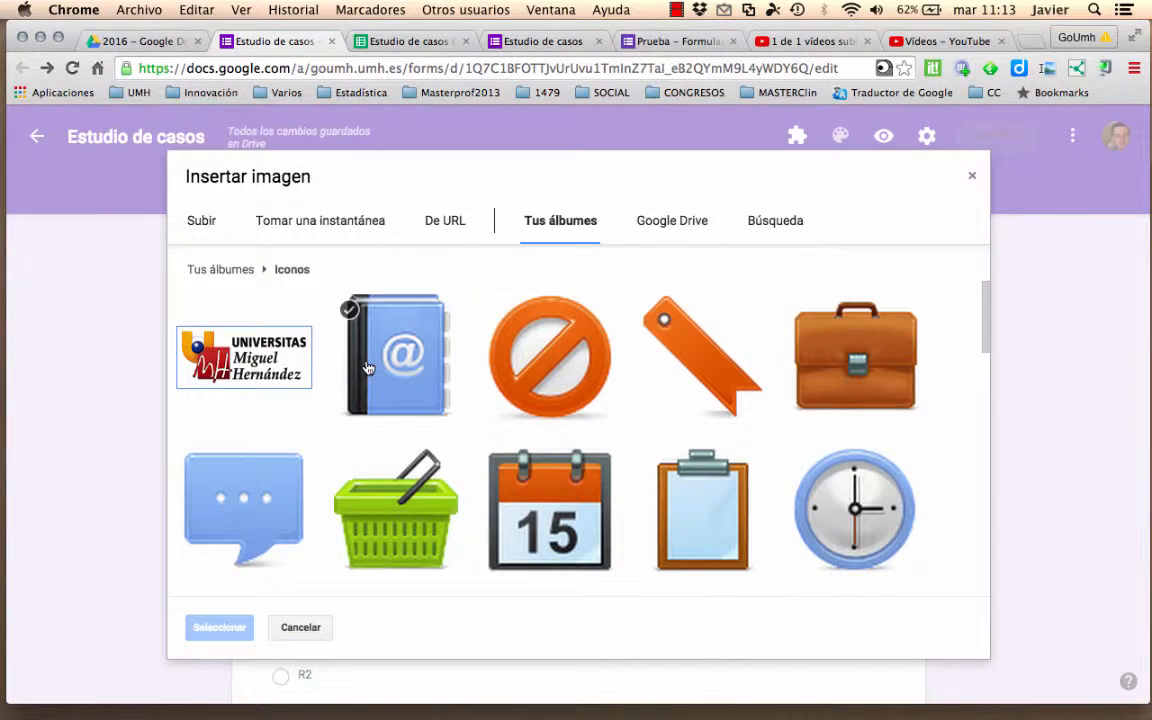
left_click(368, 368)
left_click(205, 627)
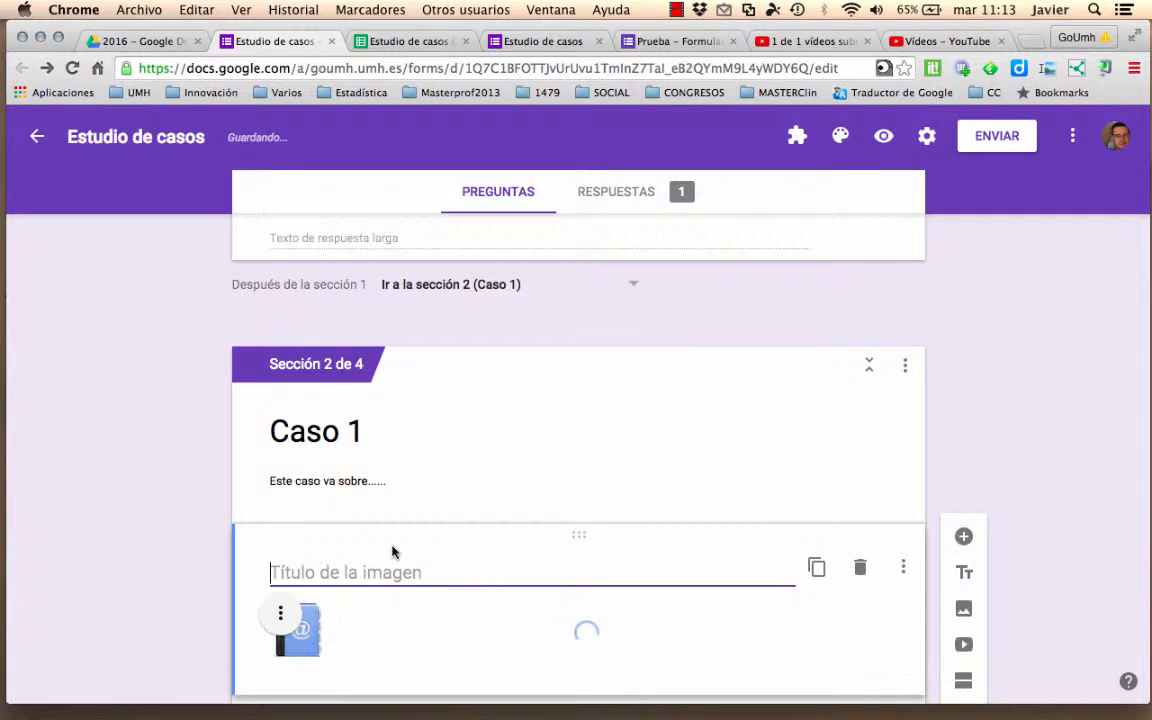
Center the address book image within the Caso 1 section
scroll(156, 512, "down", 5)
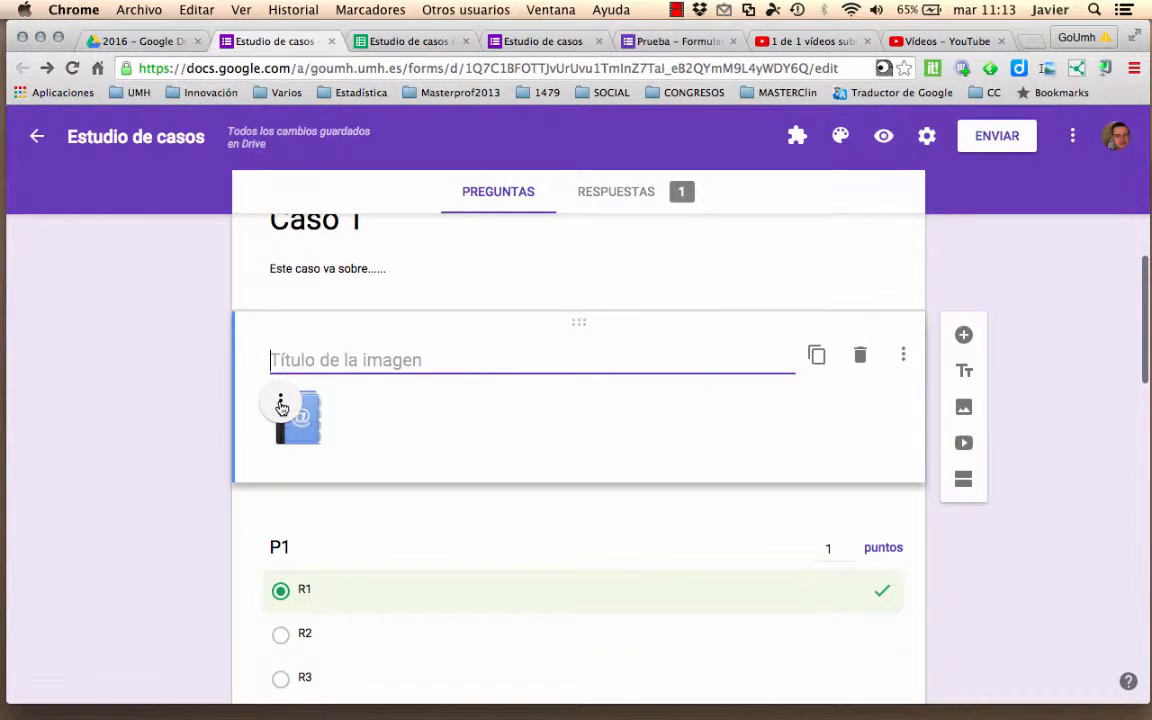
left_click(281, 401)
left_click(223, 453)
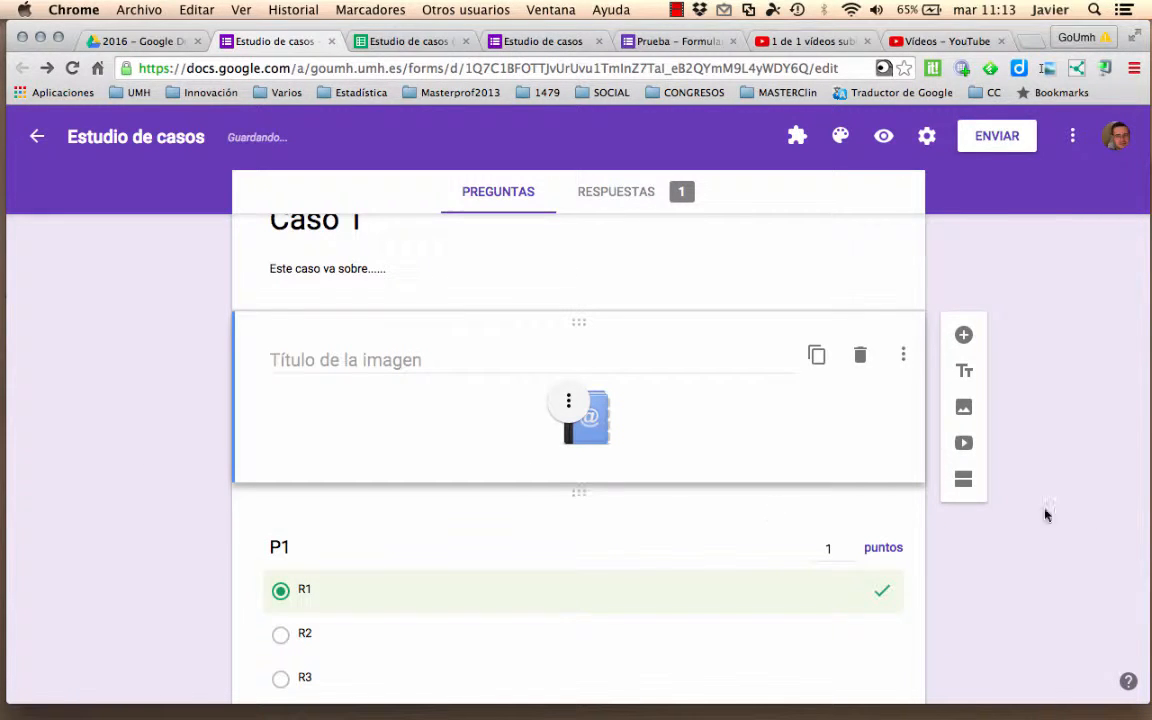
left_click(678, 570)
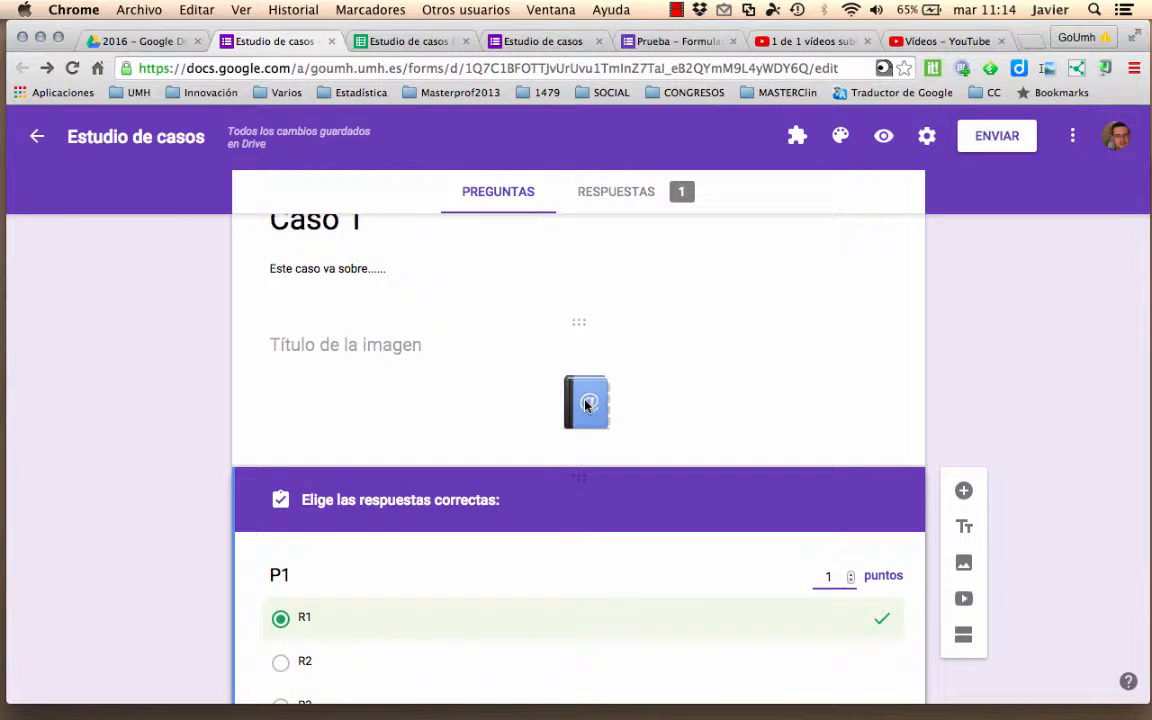
Review the form from the personal data section to the description, image and question P1 of Caso 1
scroll(568, 576, "down", 3)
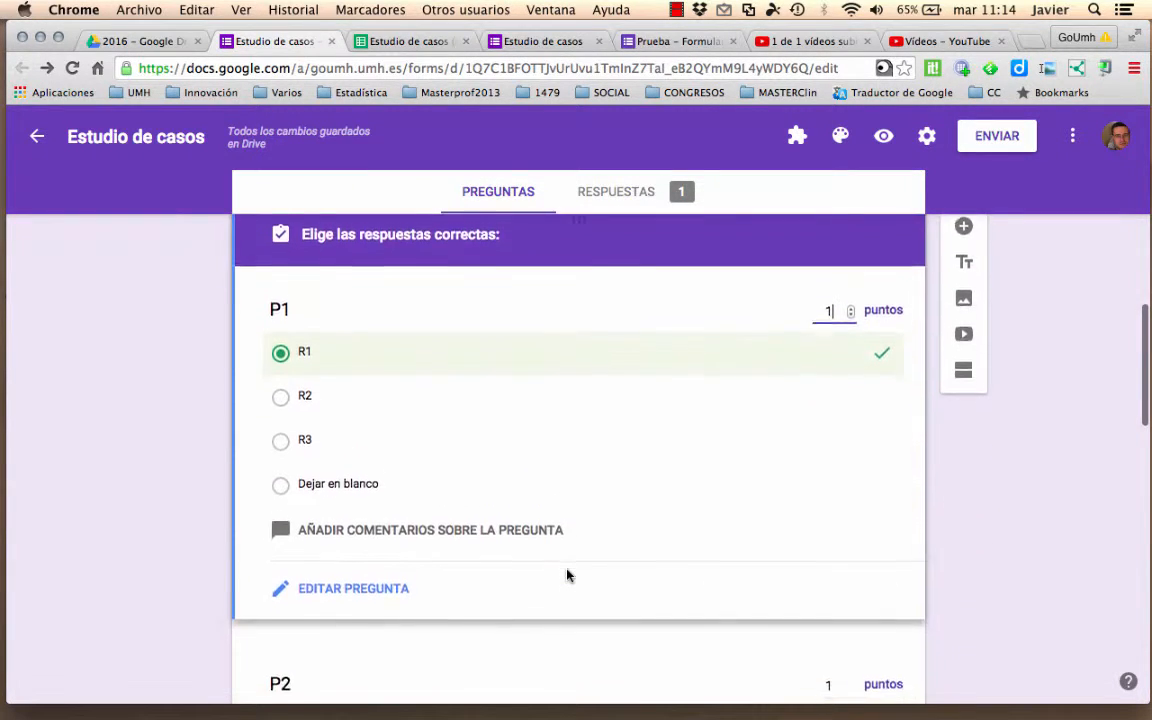
scroll(567, 575, "up", 1)
scroll(567, 575, "up", 4)
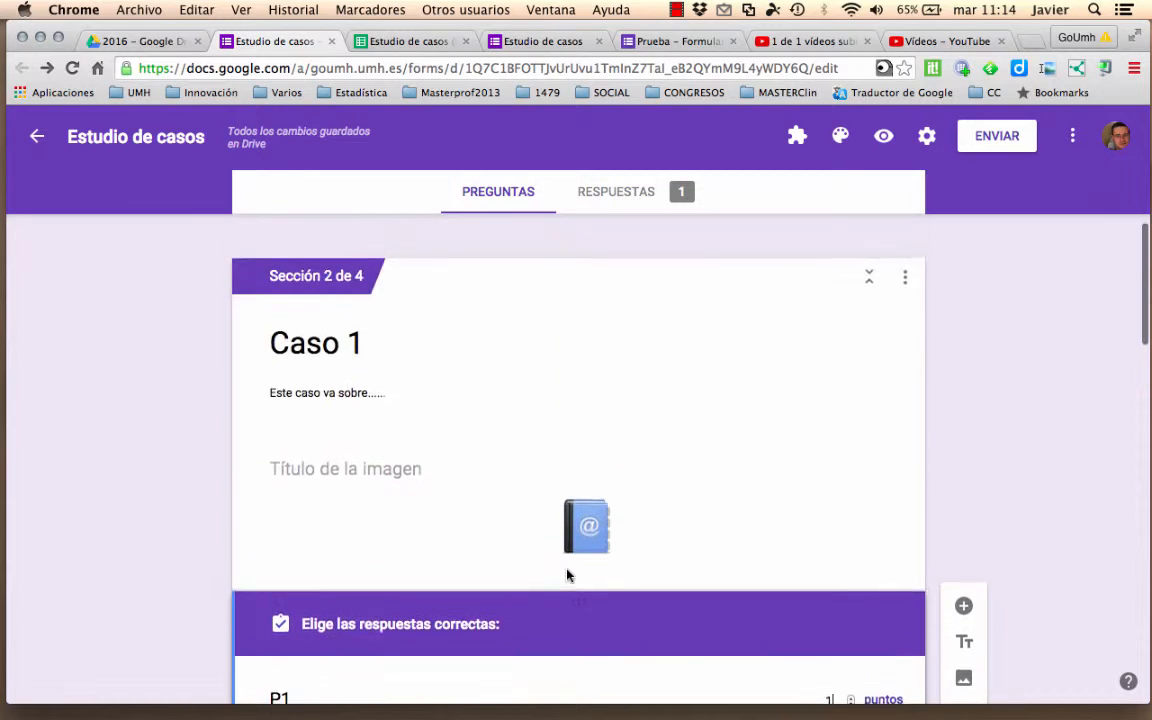
scroll(567, 575, "down", 1)
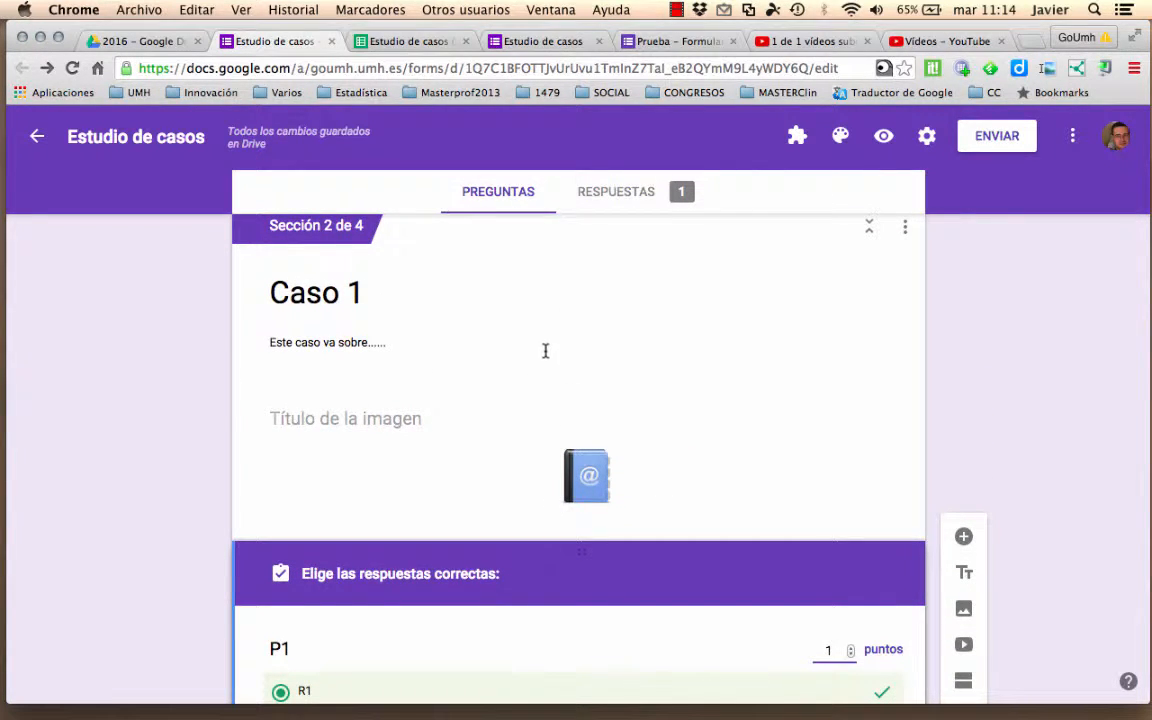
scroll(545, 354, "down", 3)
scroll(545, 355, "up", 10)
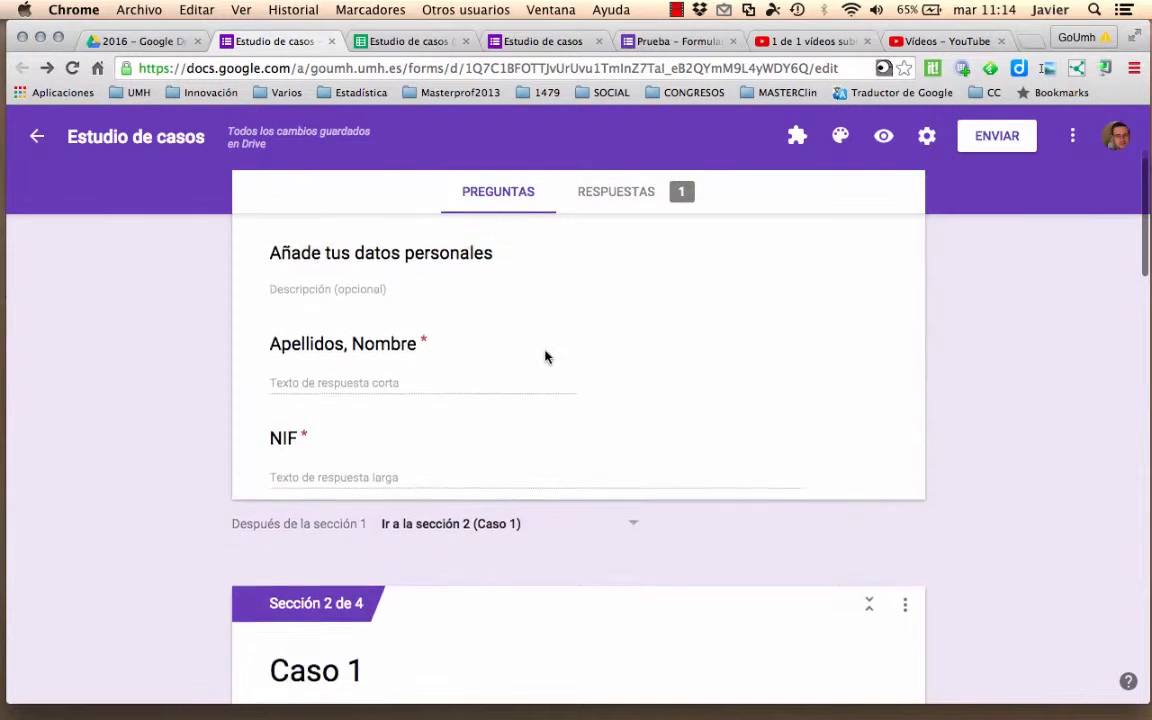
scroll(545, 352, "down", 2)
scroll(545, 352, "up", 5)
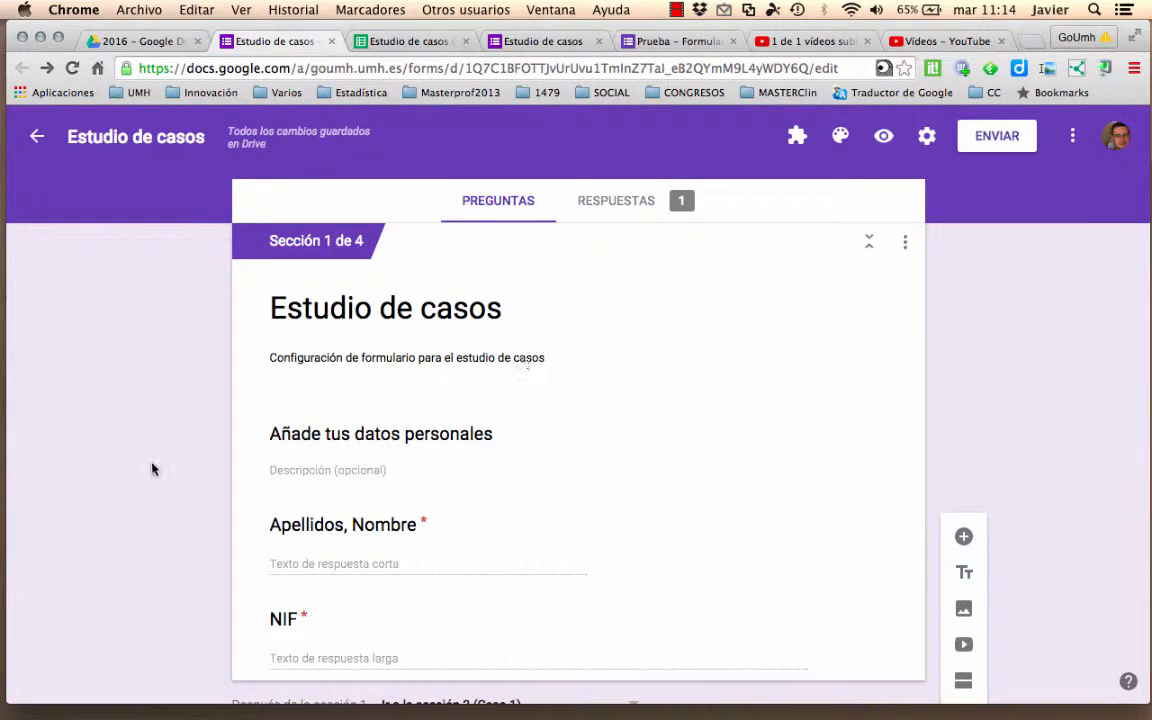
scroll(136, 475, "down", 1)
scroll(136, 475, "down", 5)
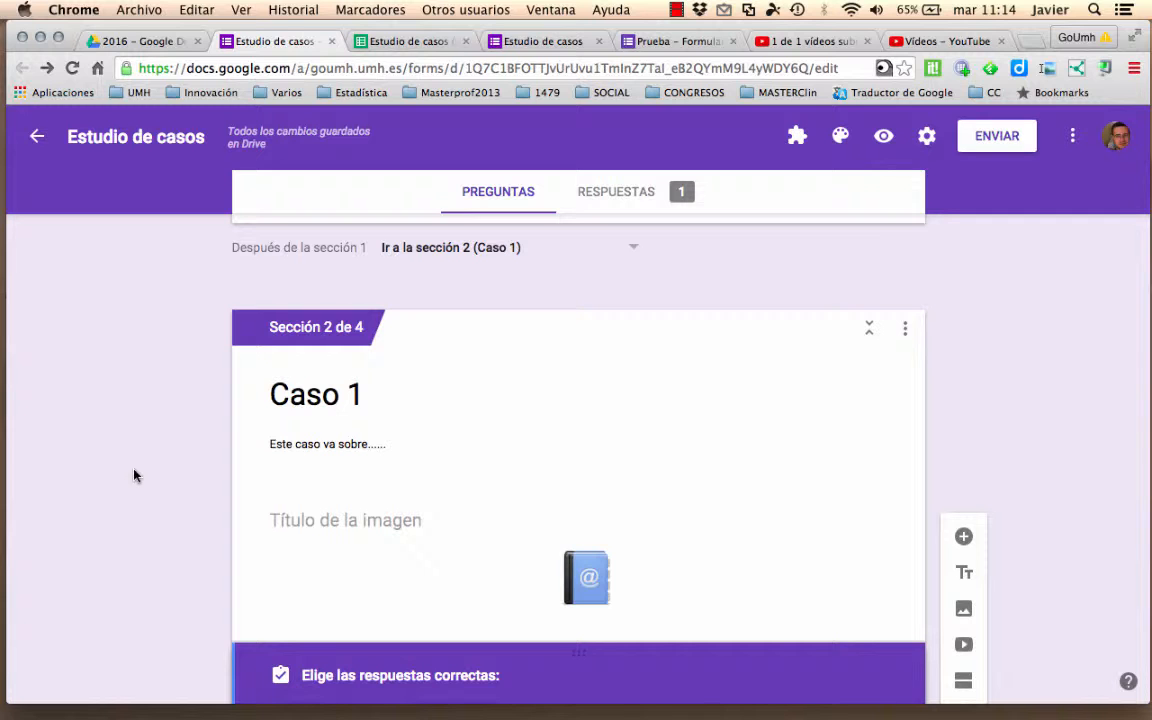
Edit question P1 of Caso 1 and enable "Ir a la sección según la respuesta" for its answers
scroll(134, 476, "down", 5)
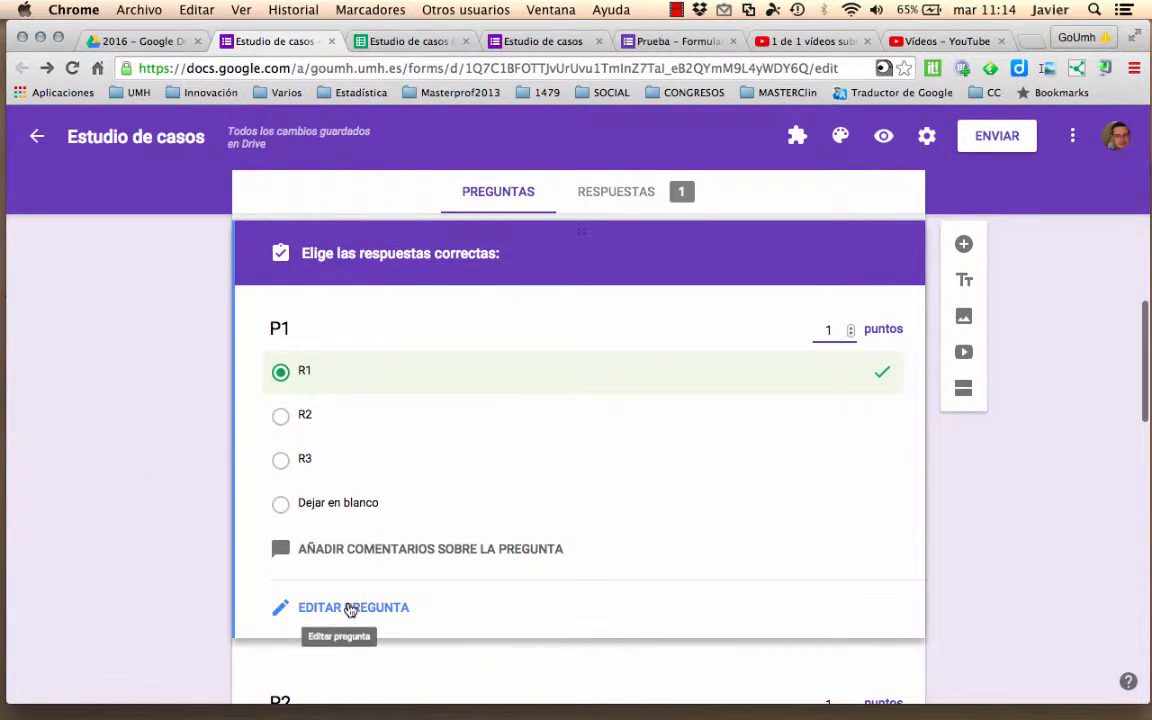
left_click(335, 617)
scroll(185, 455, "up", 5)
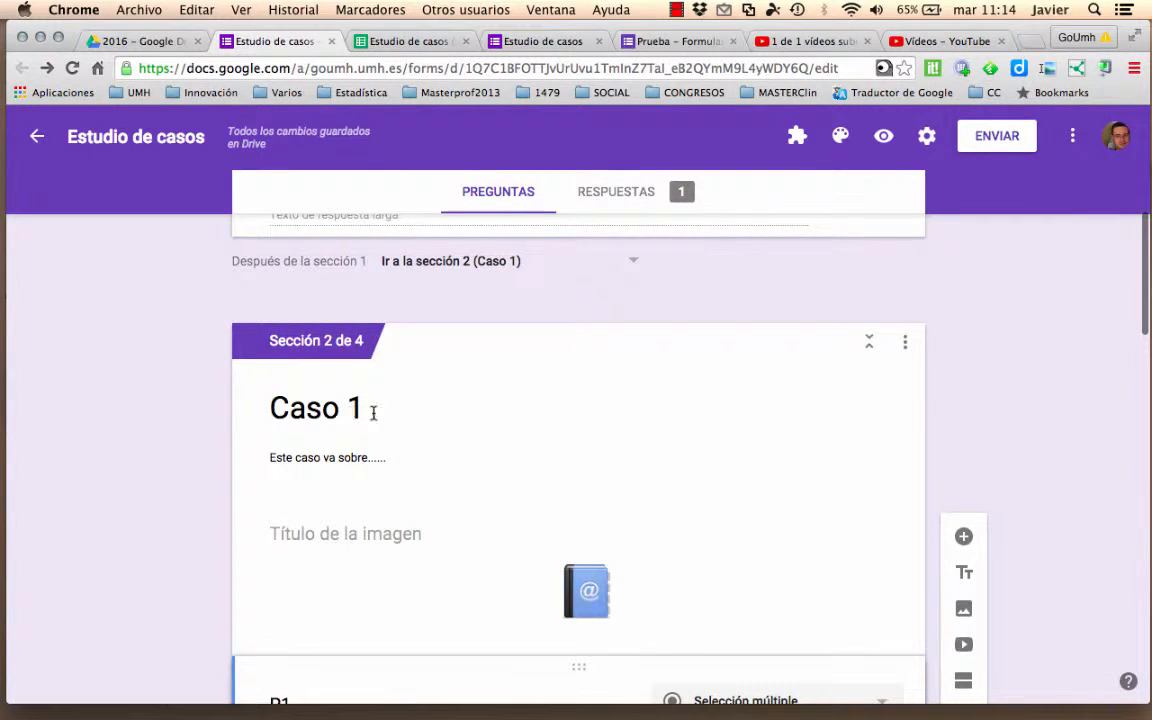
scroll(401, 498, "down", 4)
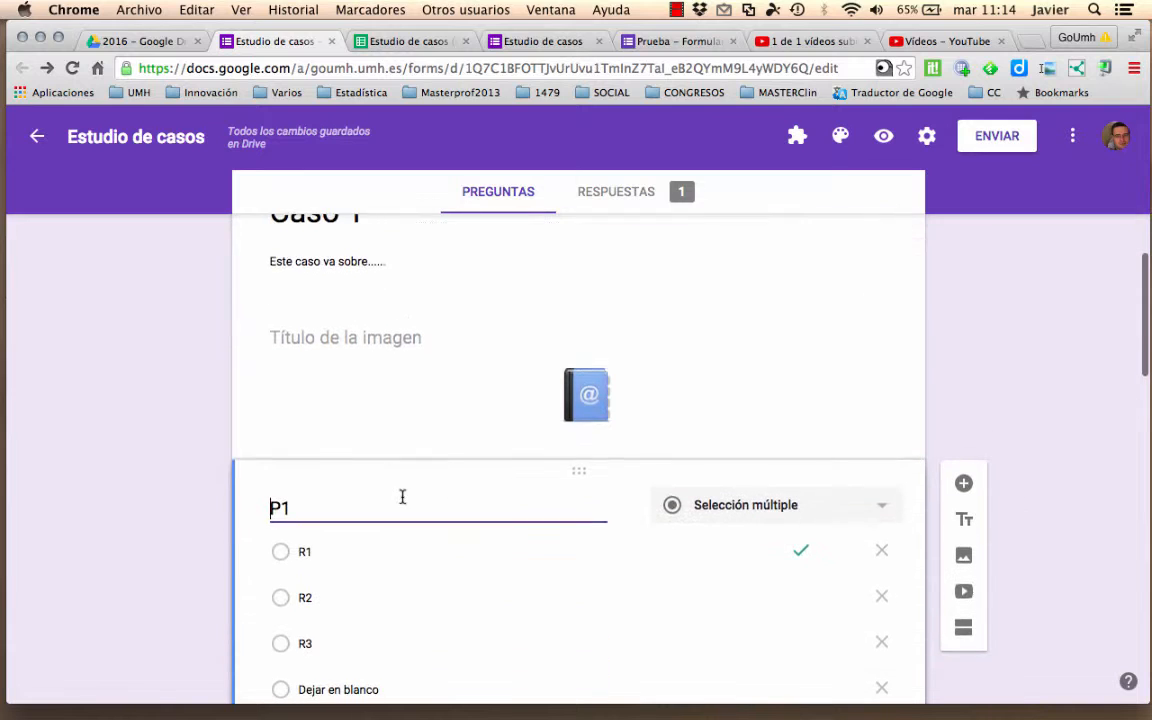
scroll(345, 581, "down", 2)
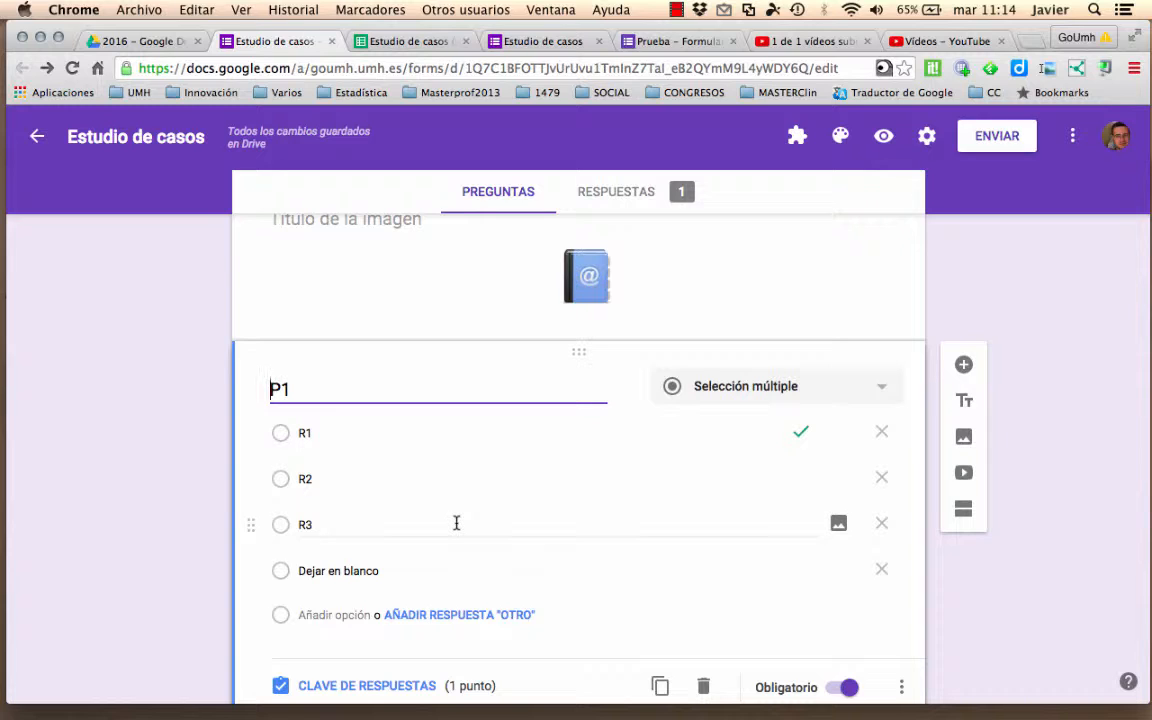
scroll(456, 523, "down", 2)
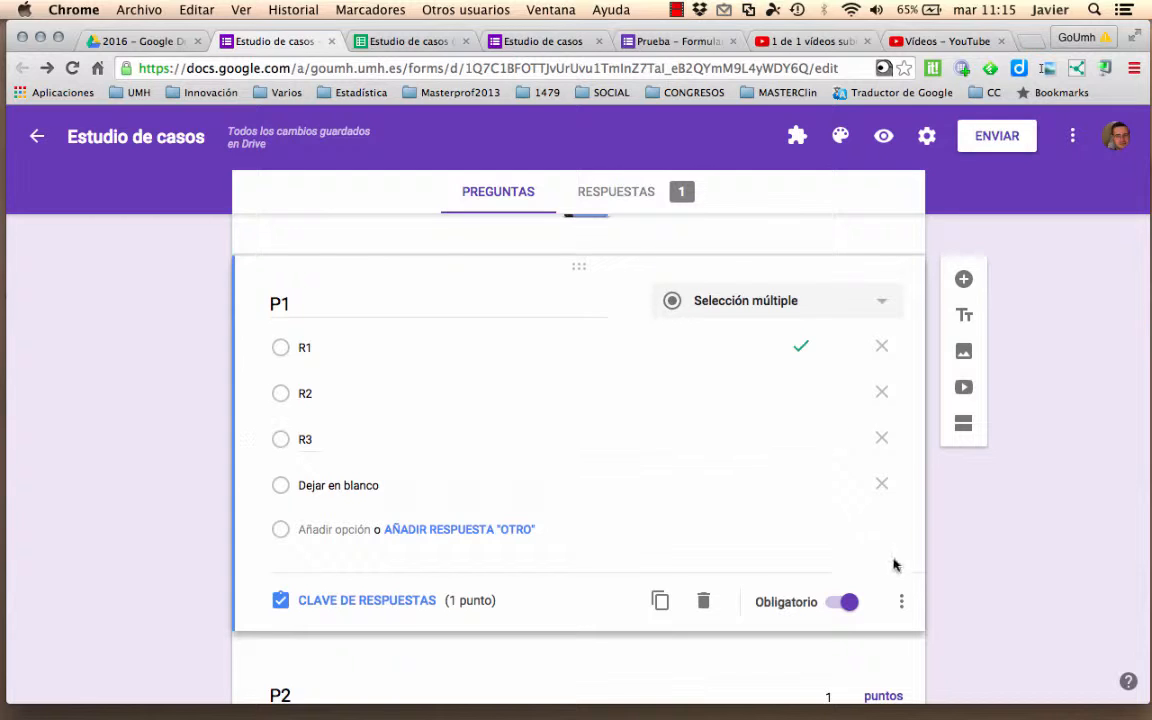
left_click(905, 604)
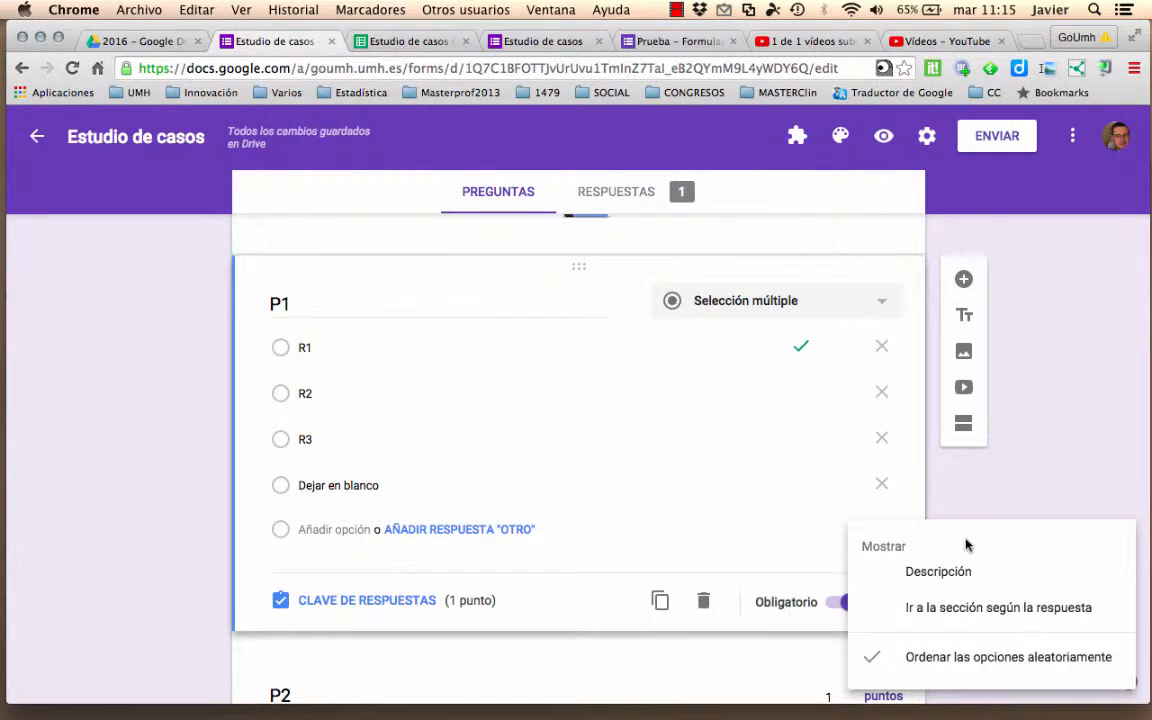
left_click(1010, 608)
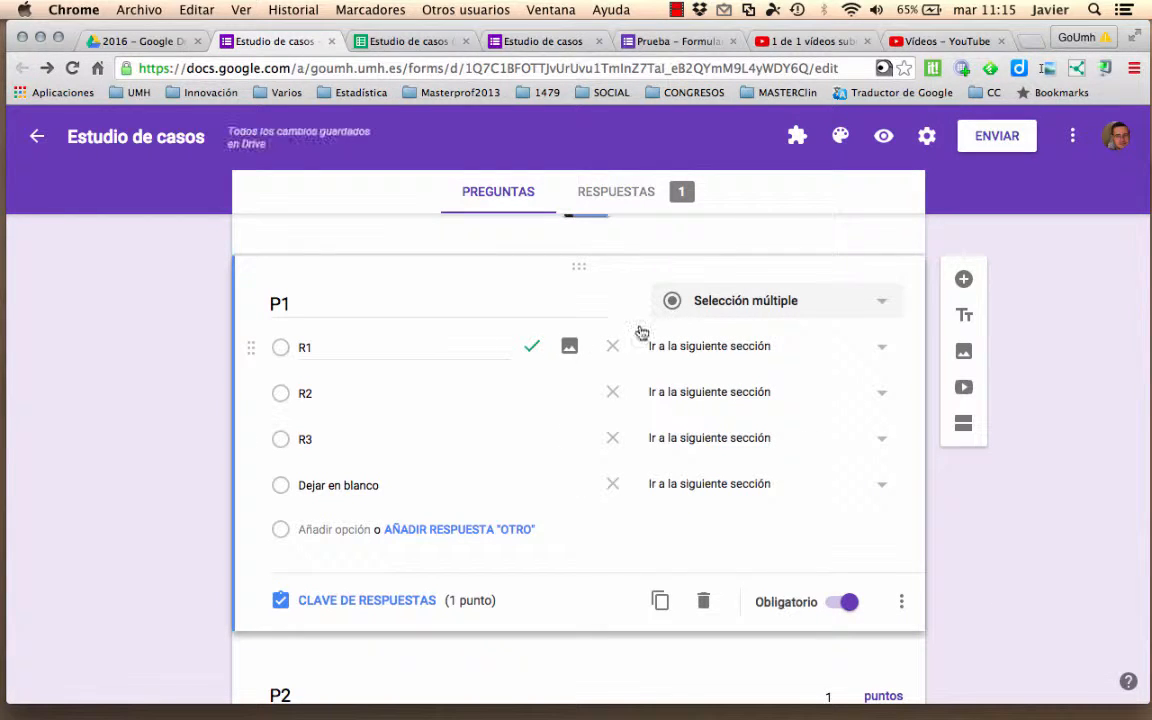
In P1, route R1 and Dejar en blanco to section 3 (Caso 2), and R2 and R3 to section 2 (Caso 1)
left_click(882, 352)
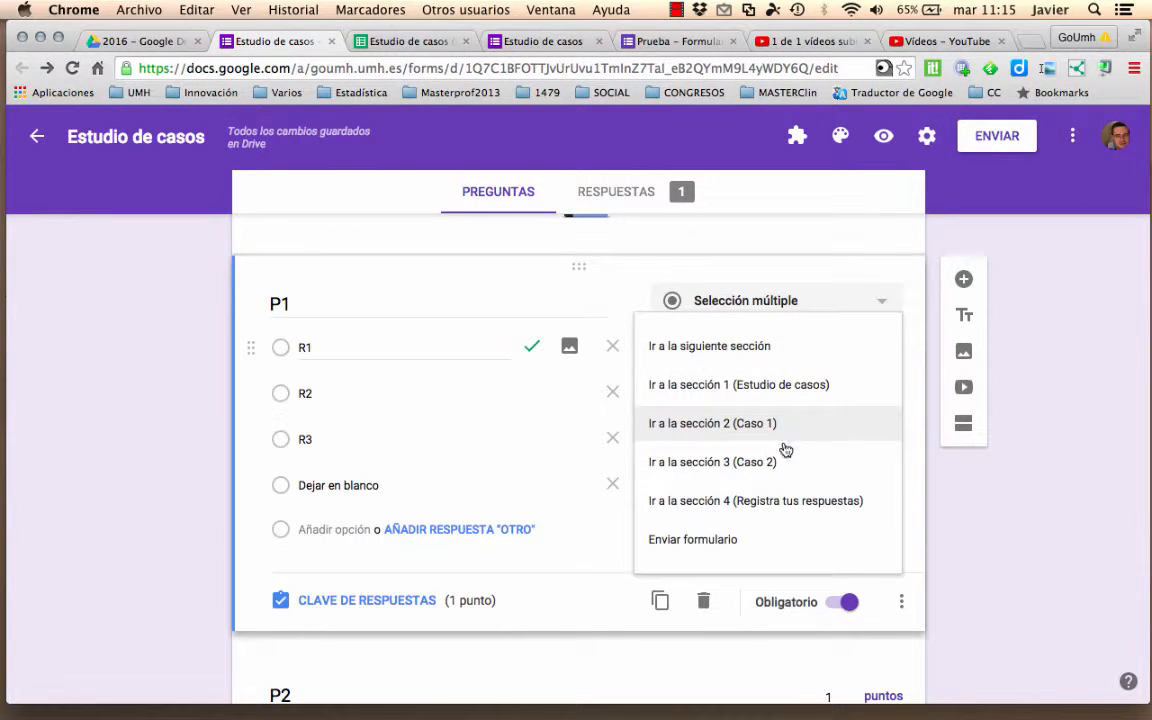
left_click(779, 462)
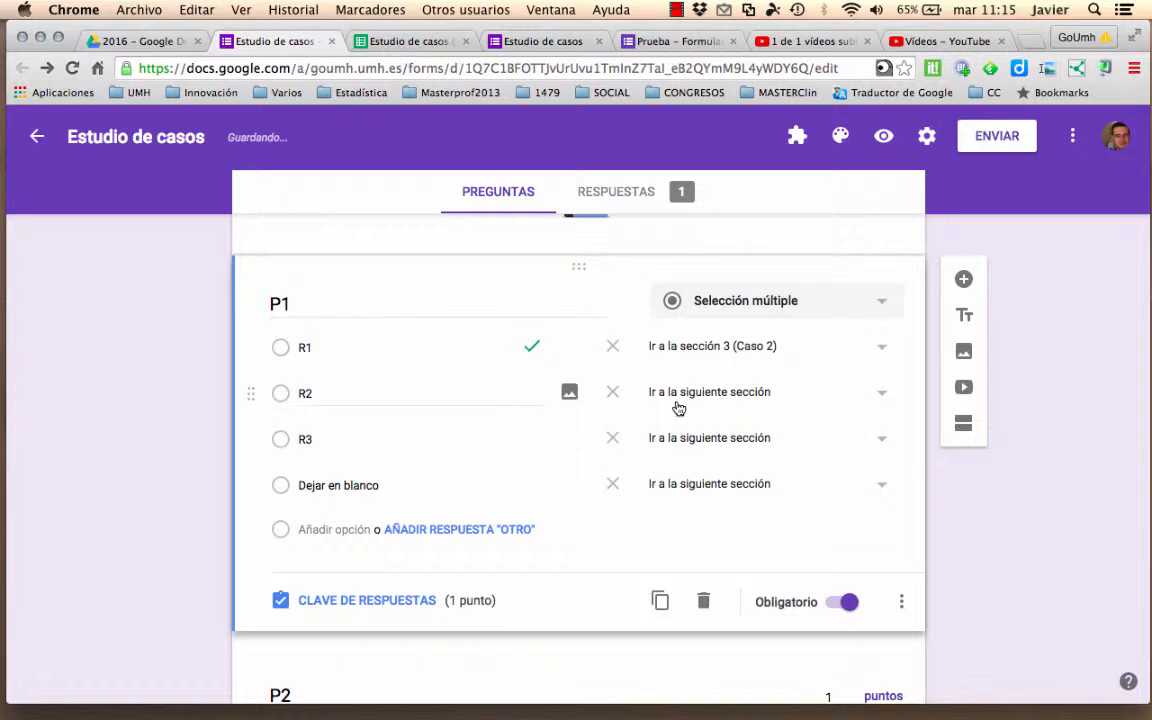
left_click(882, 395)
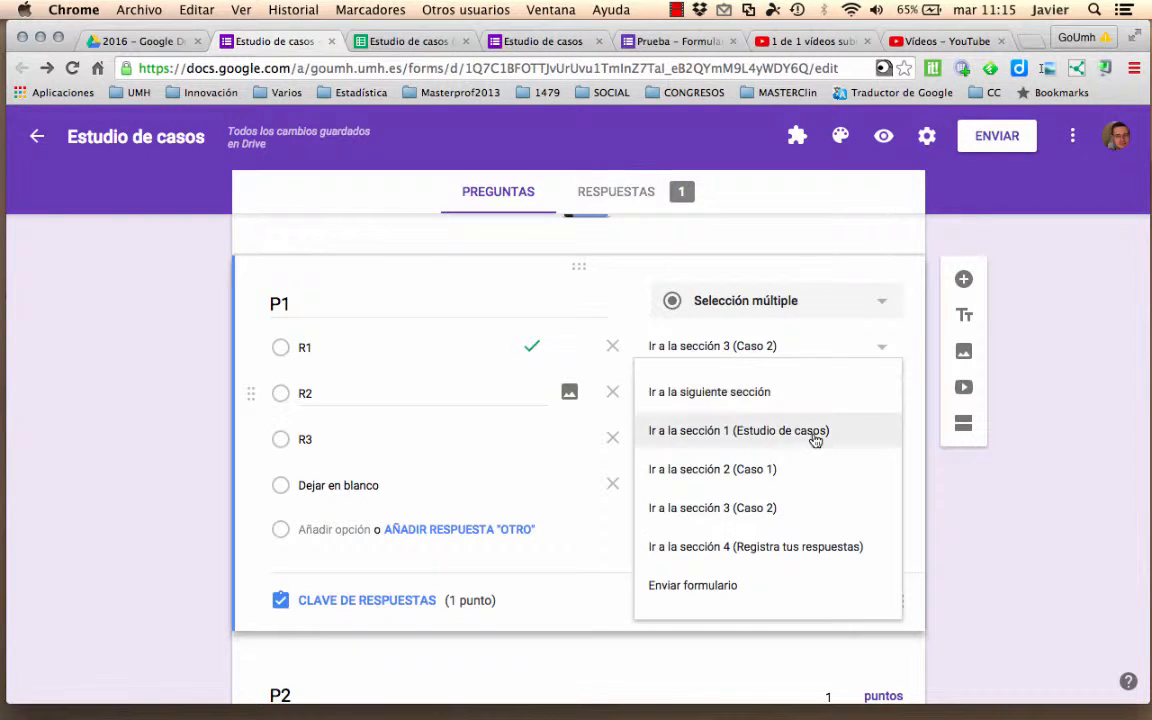
left_click(789, 472)
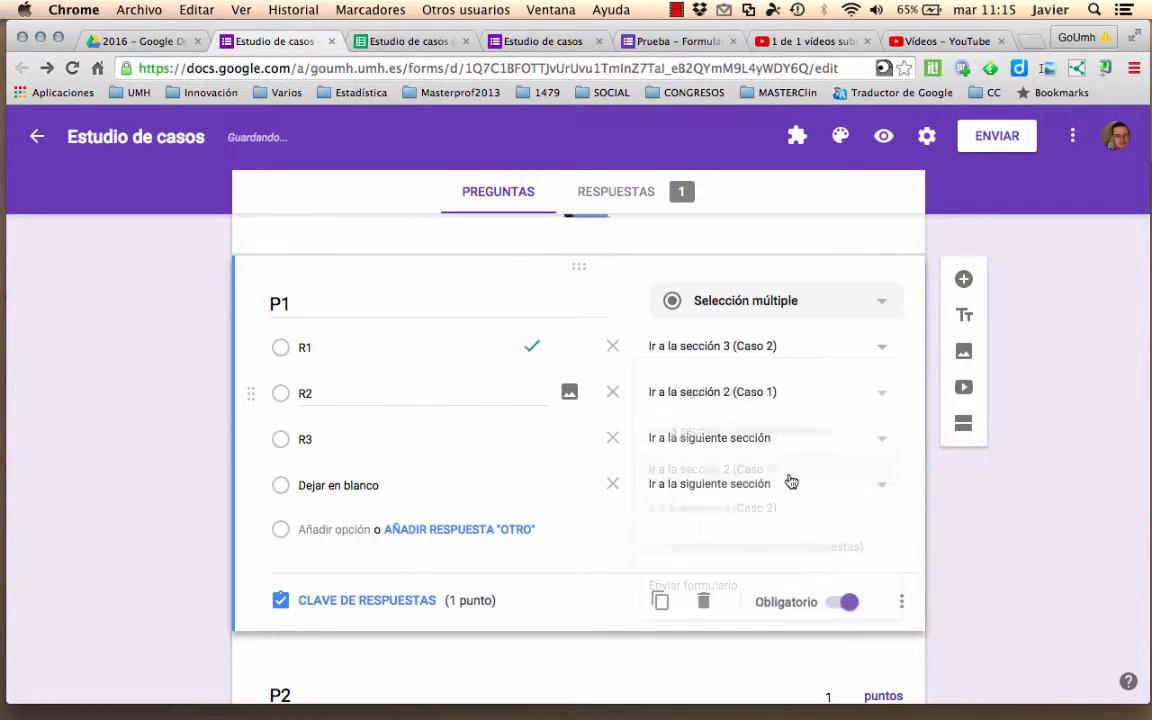
left_click(882, 441)
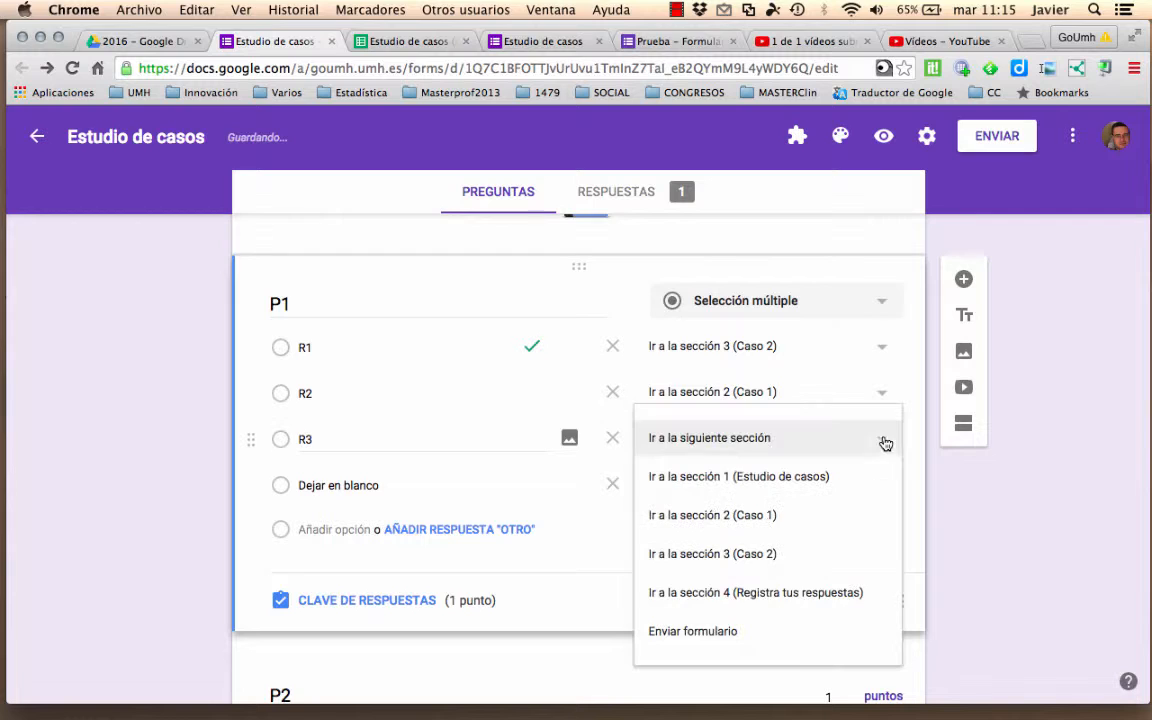
left_click(791, 517)
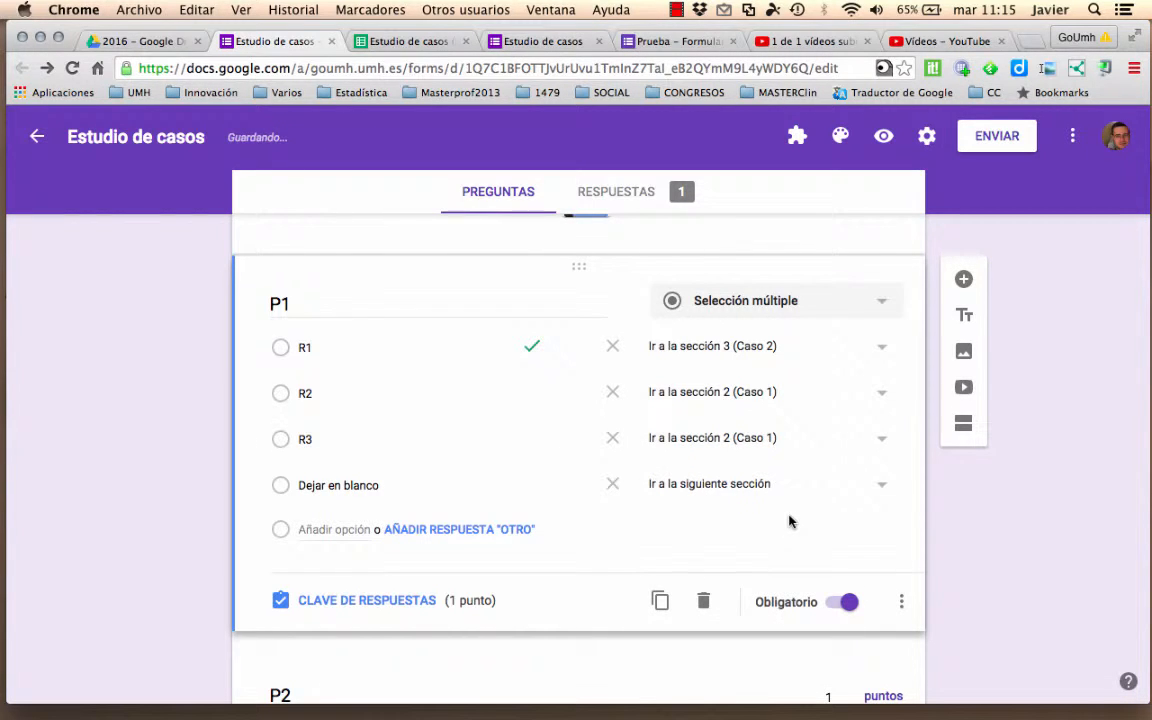
left_click(884, 488)
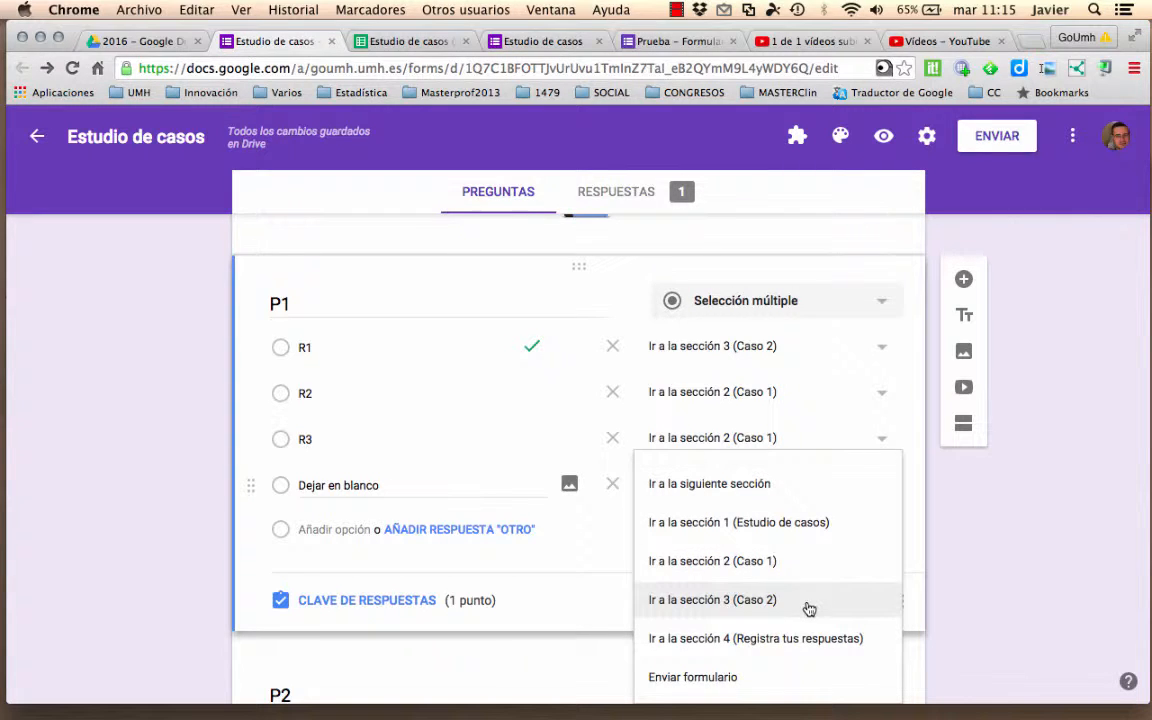
left_click(809, 609)
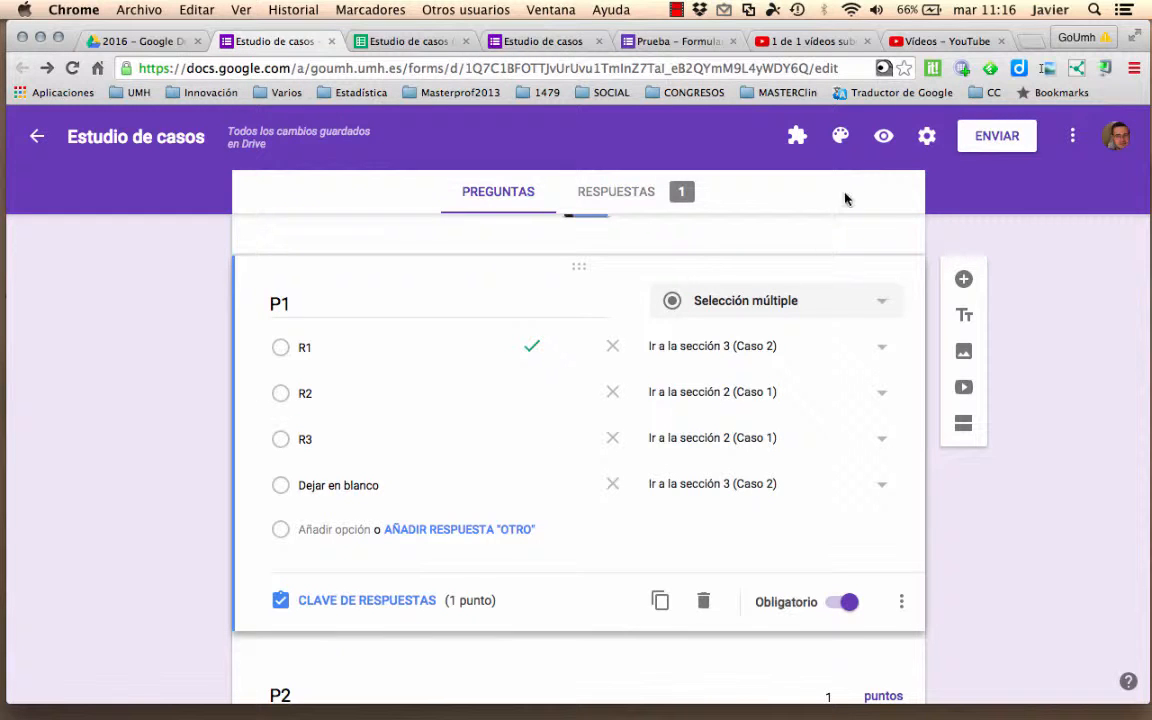
Preview the form as a respondent, and return to editing question P1
left_click(882, 144)
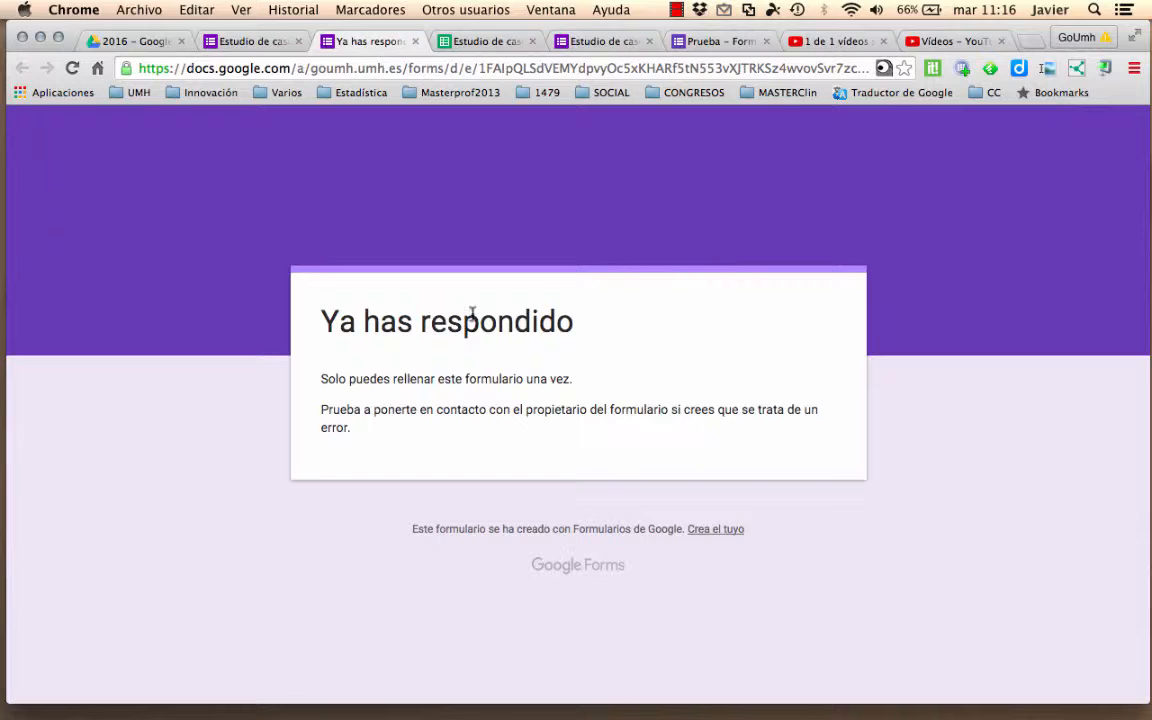
left_click(415, 41)
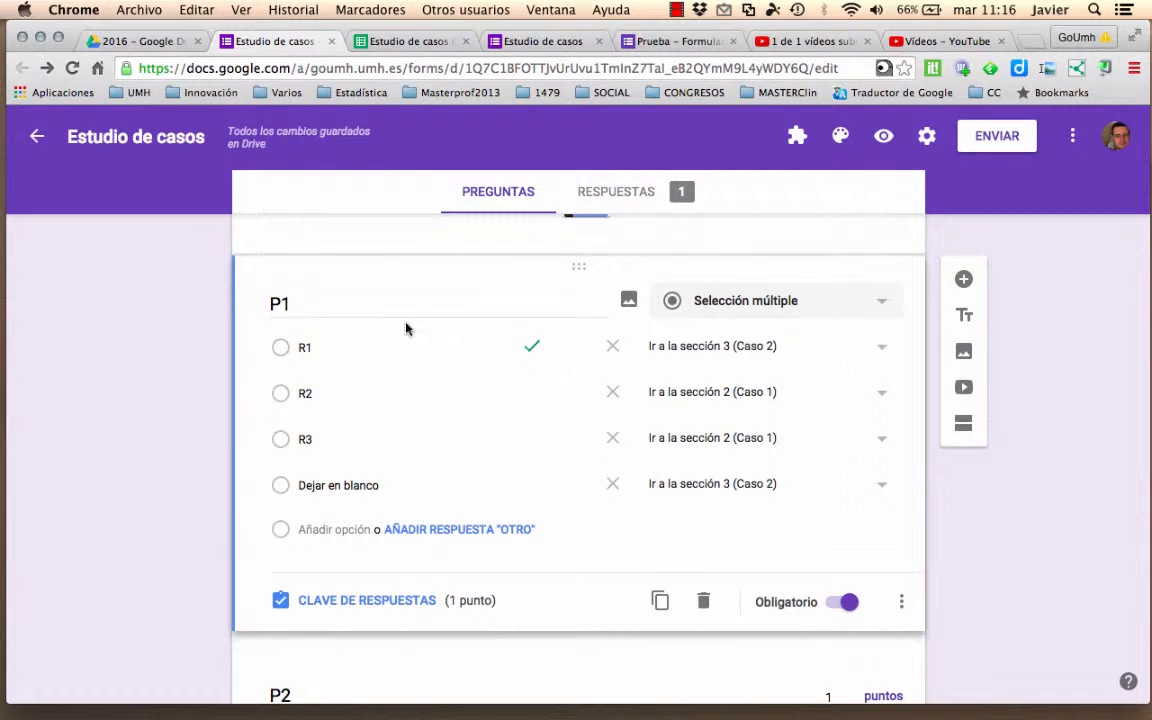
Review Caso 1 from its description and image through P1's answer-based section routing to question P2 and the section's end
scroll(183, 337, "down", 3)
scroll(183, 350, "up", 2)
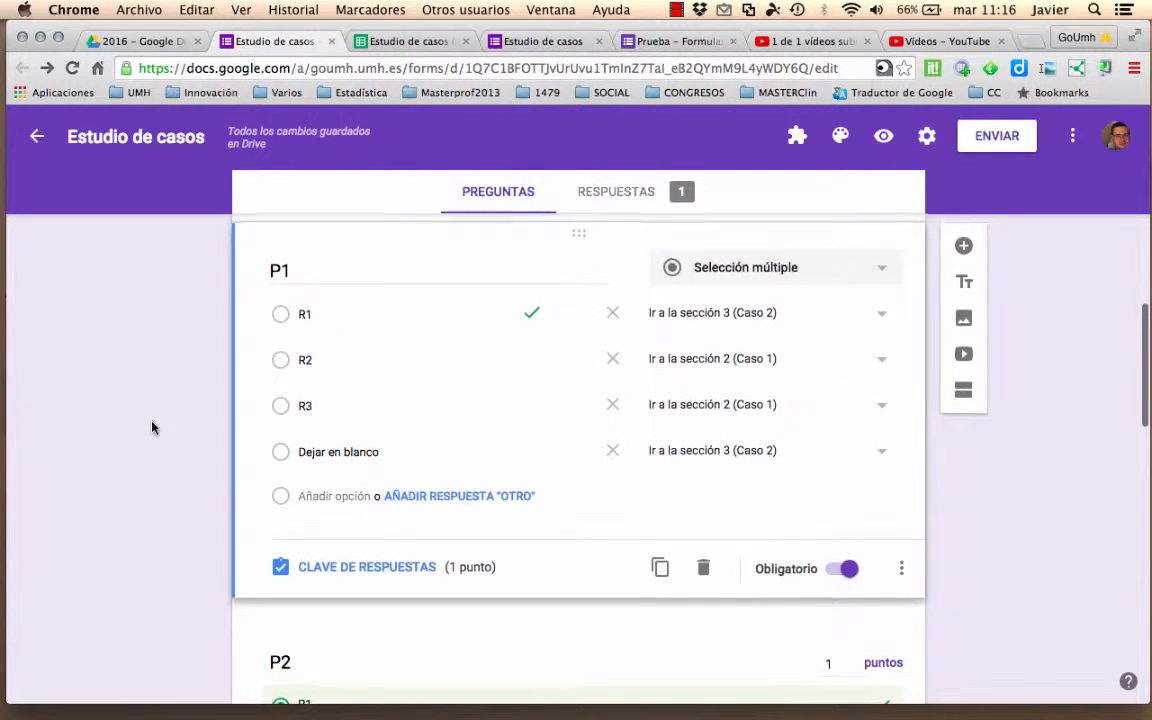
scroll(154, 428, "down", 4)
scroll(154, 428, "up", 3)
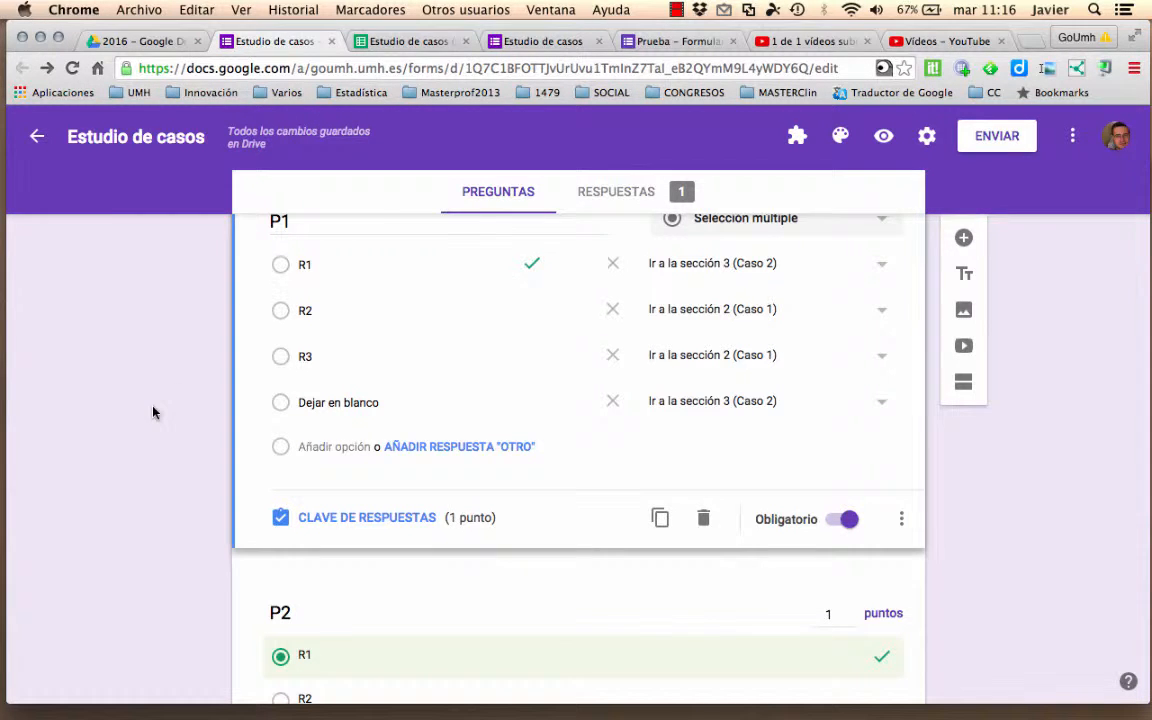
scroll(154, 411, "down", 5)
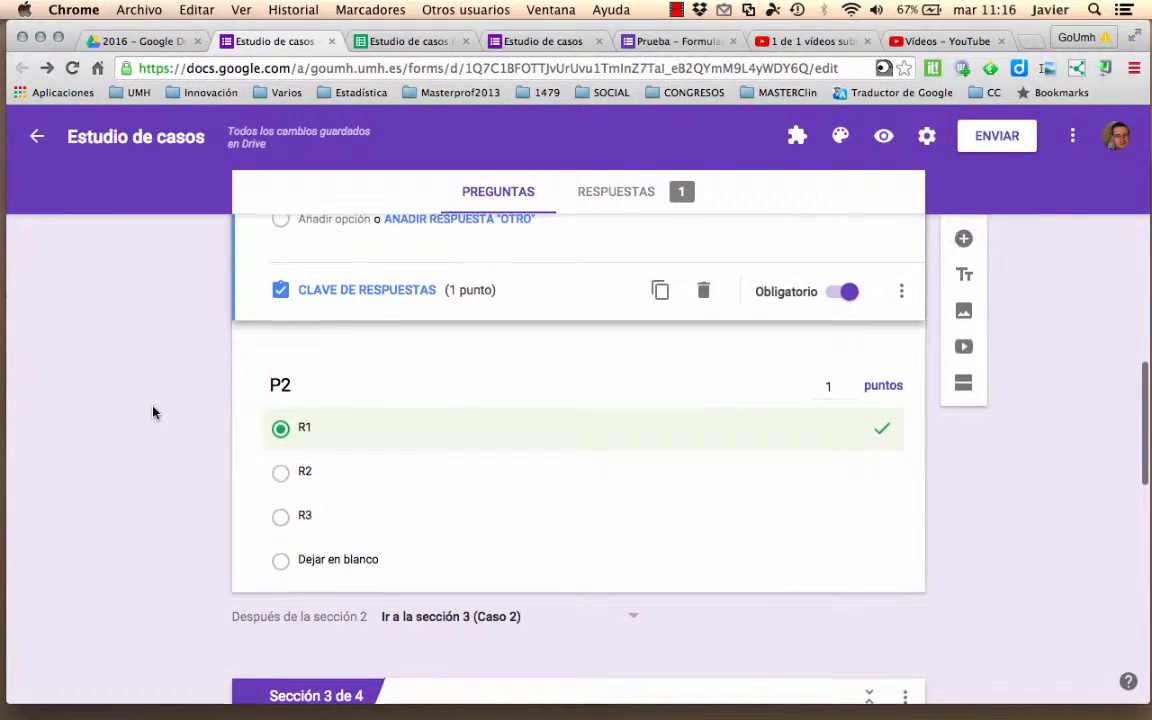
scroll(154, 411, "up", 7)
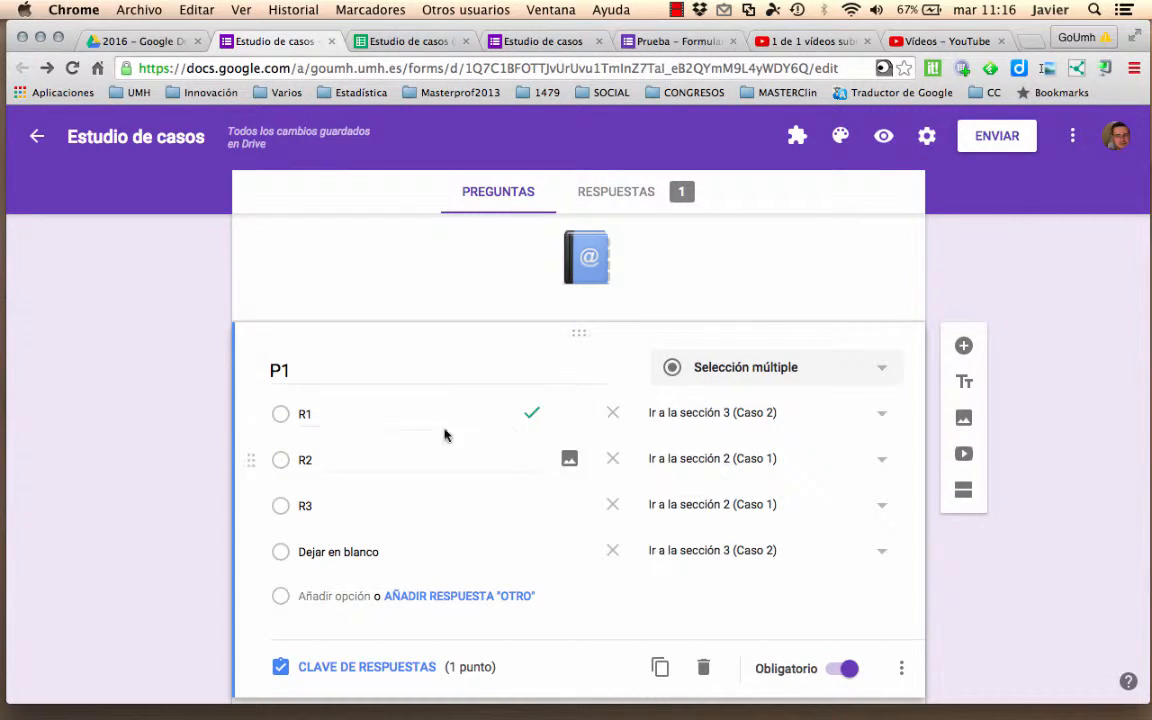
scroll(161, 398, "up", 1)
scroll(161, 398, "up", 1)
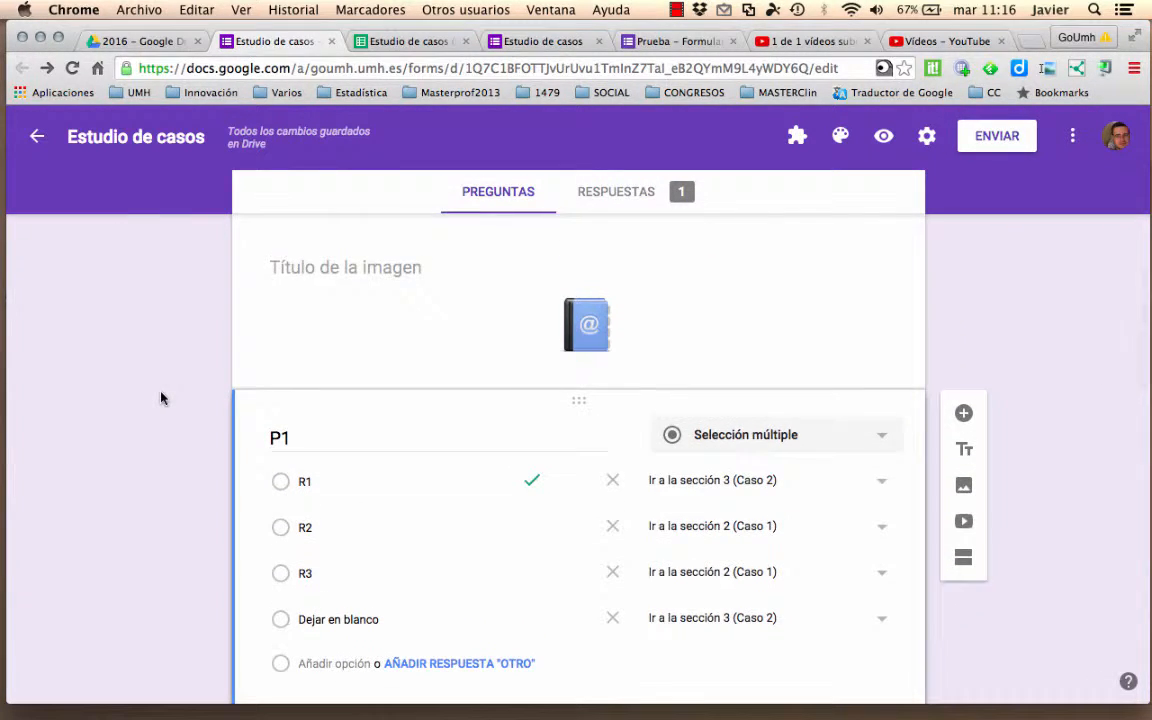
scroll(128, 402, "up", 2)
scroll(128, 402, "up", 1)
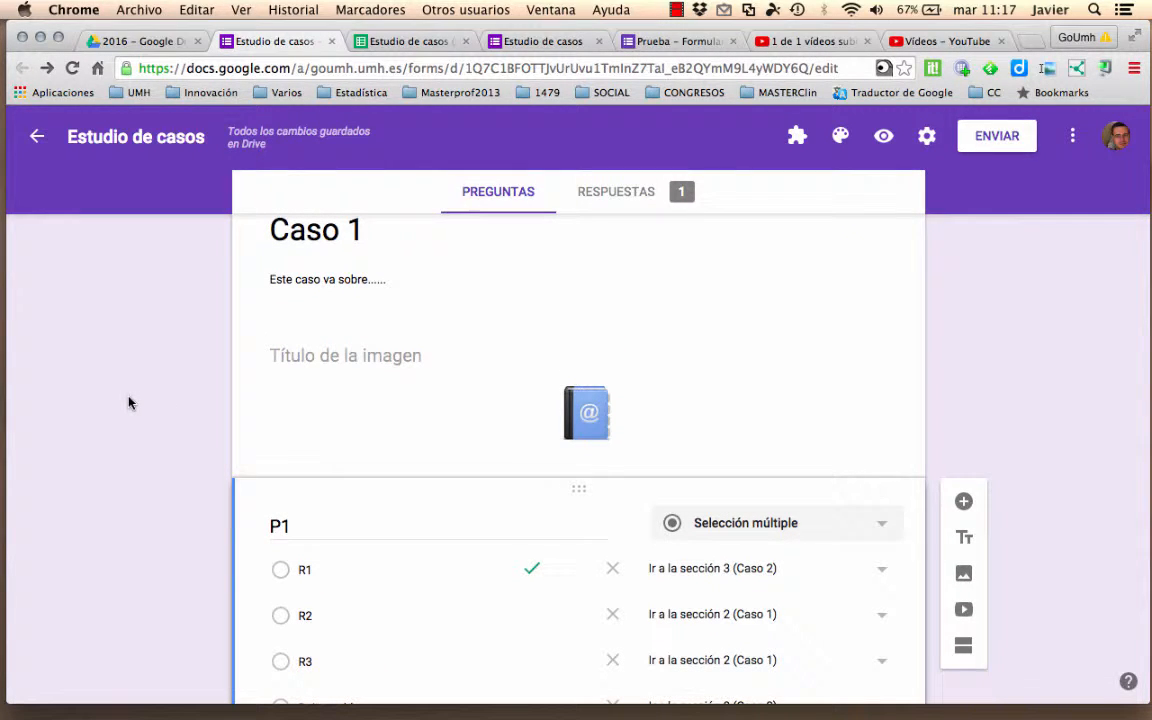
scroll(127, 378, "down", 5)
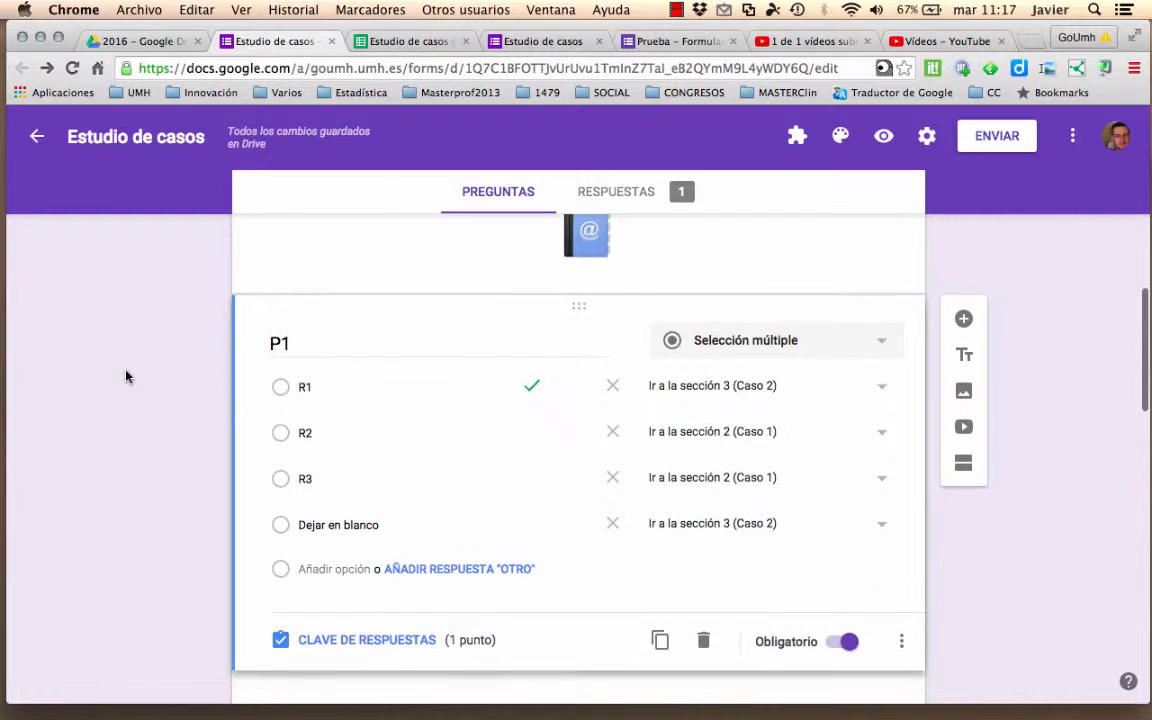
scroll(126, 376, "down", 5)
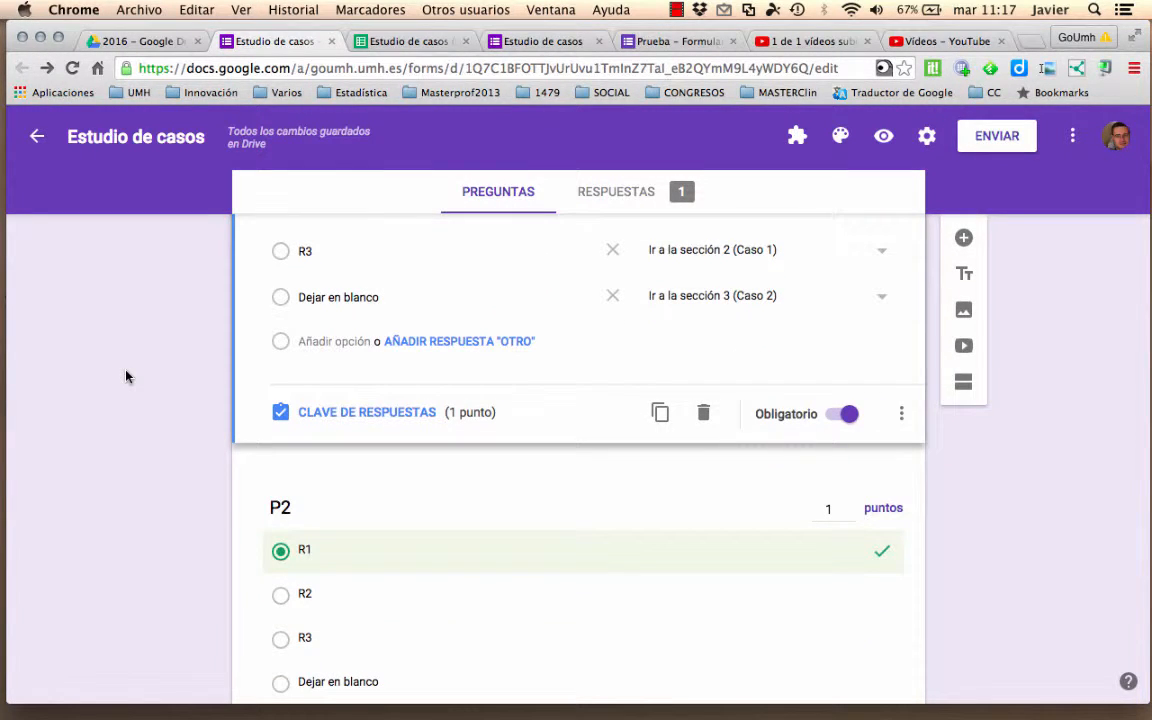
scroll(126, 376, "up", 4)
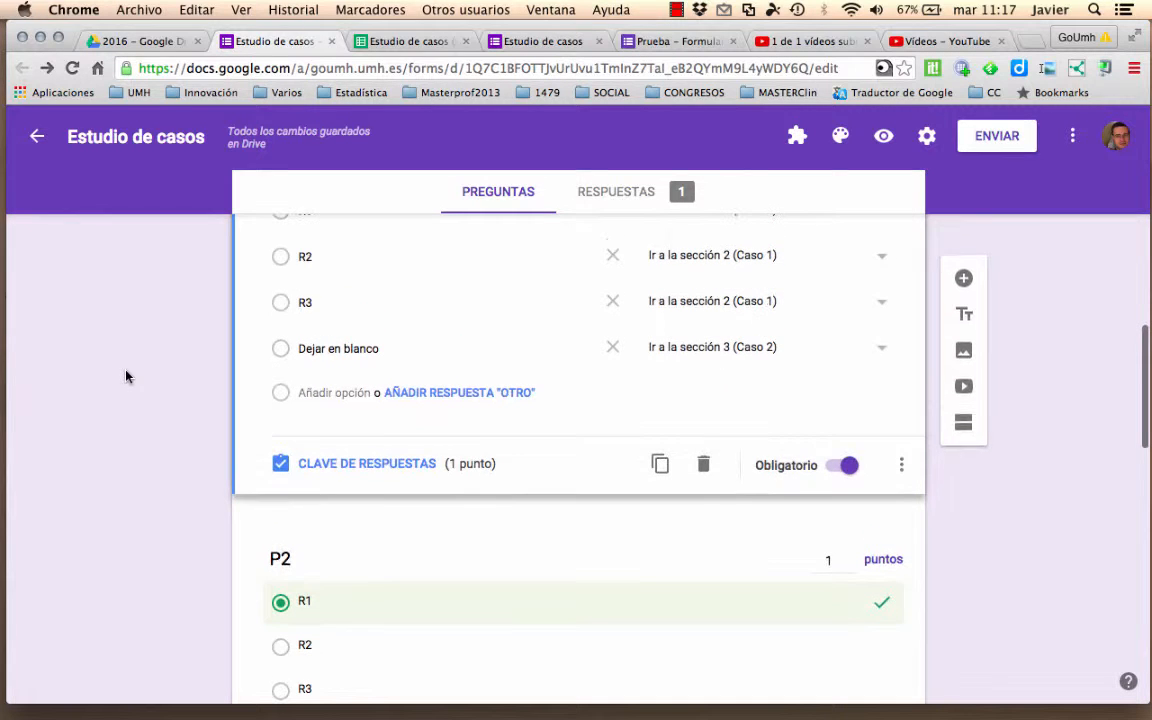
scroll(126, 376, "up", 3)
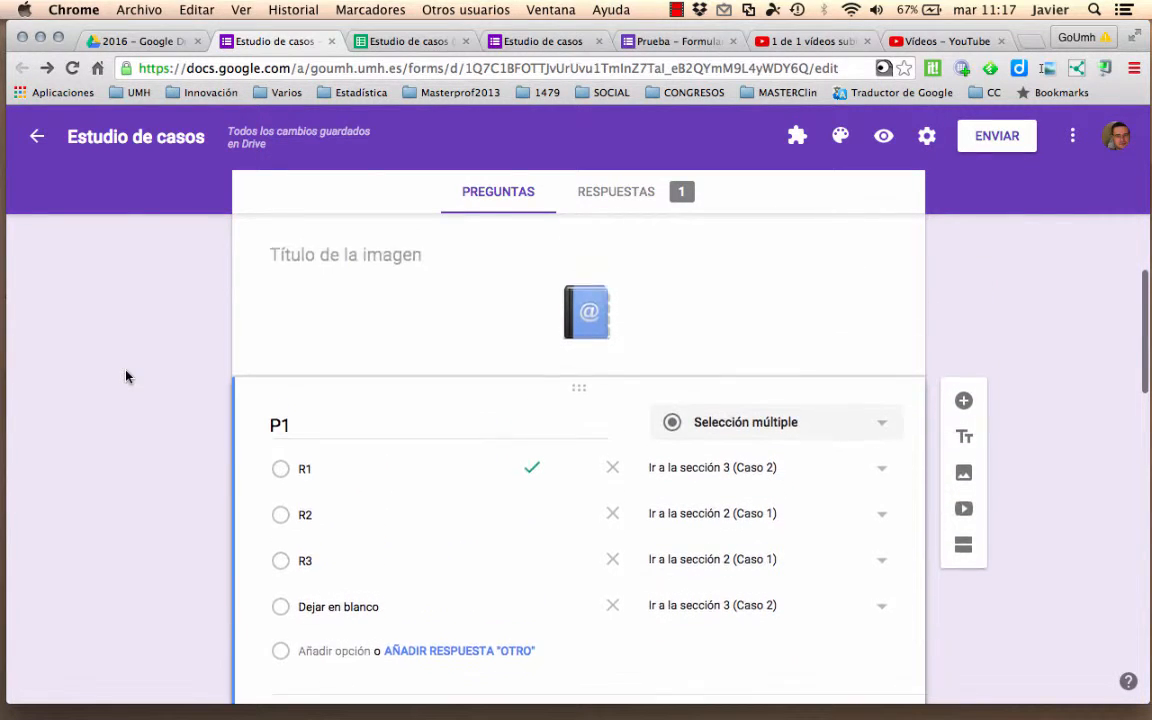